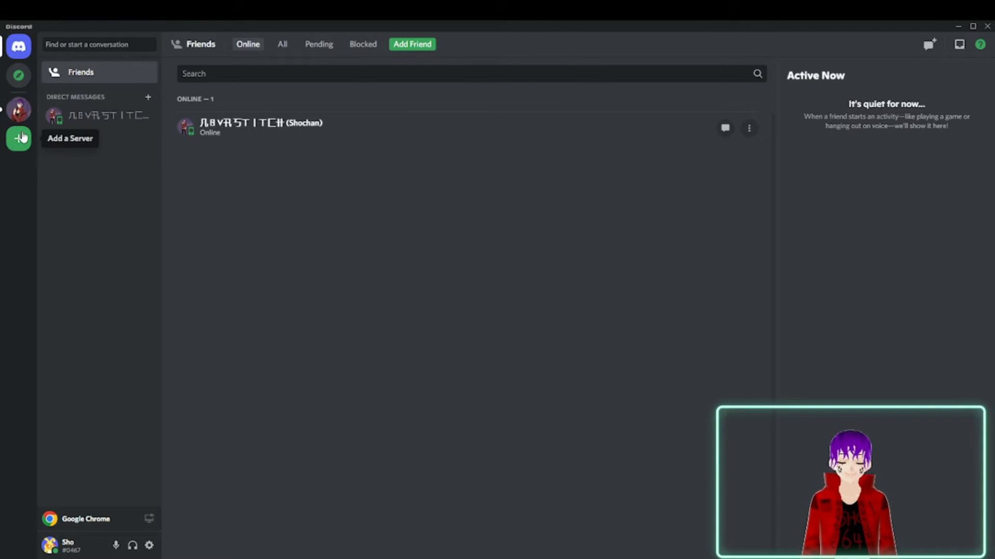
Start creating a new server from scratch with Create My Own, intended for a club or community.
left_click(20, 149)
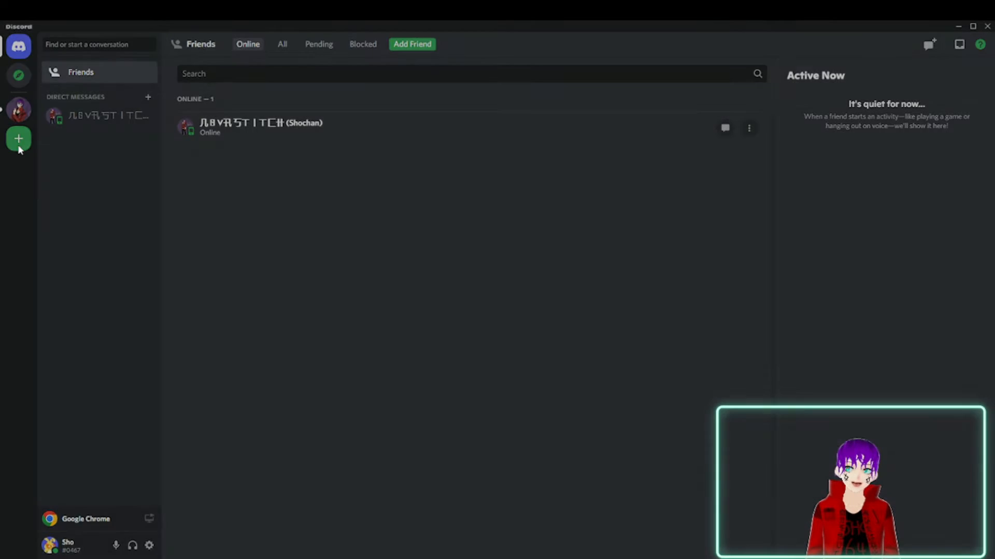
scroll(463, 316, "down", 2)
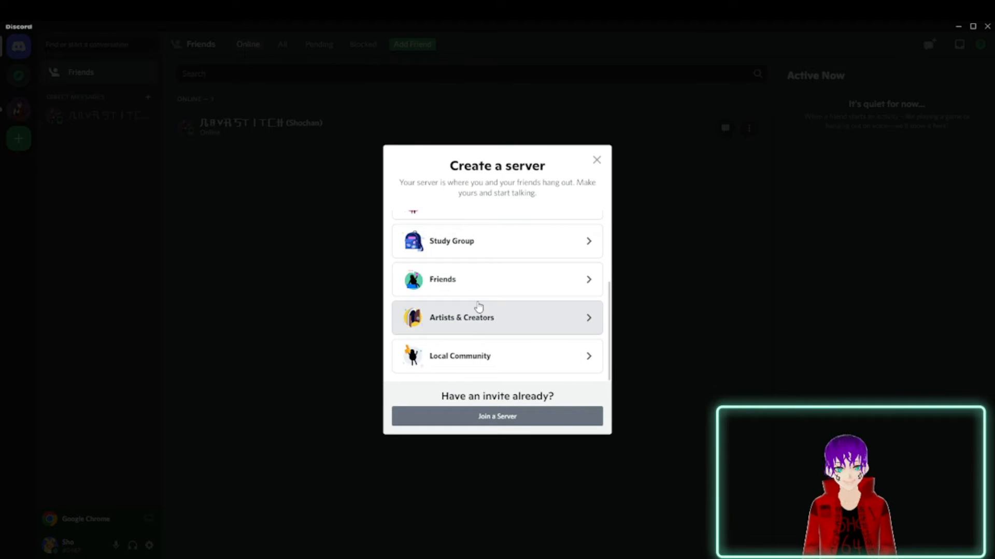
scroll(476, 319, "up", 2)
scroll(476, 320, "up", 1)
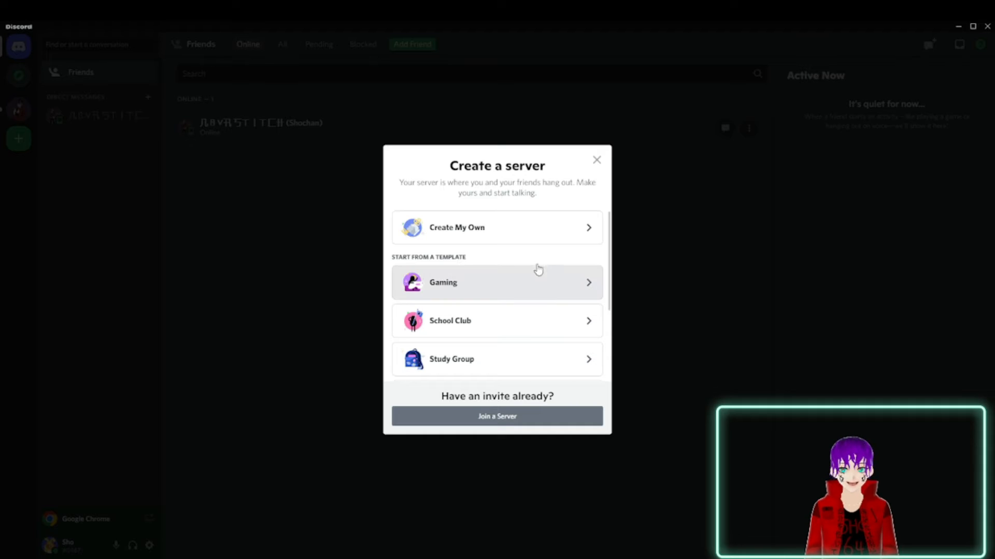
left_click(521, 236)
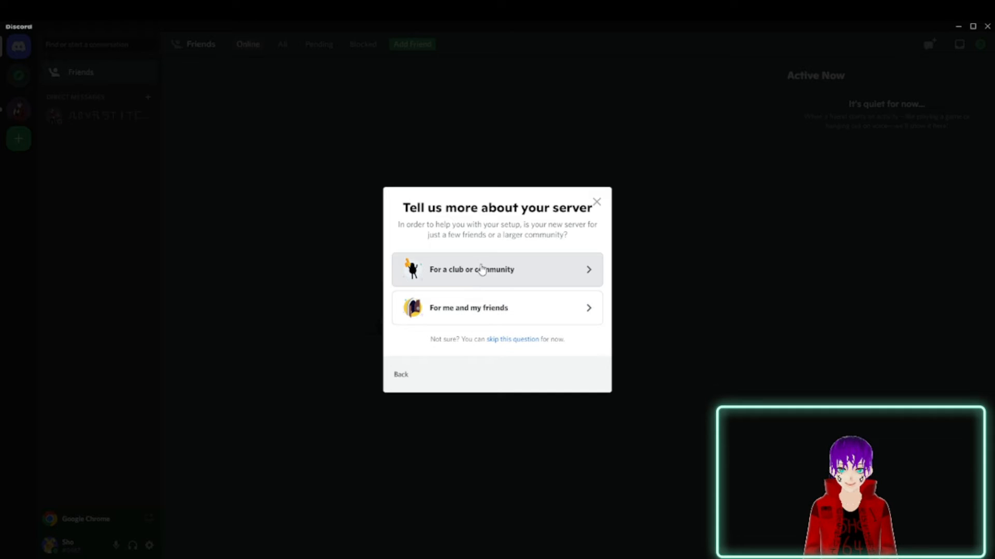
left_click(521, 269)
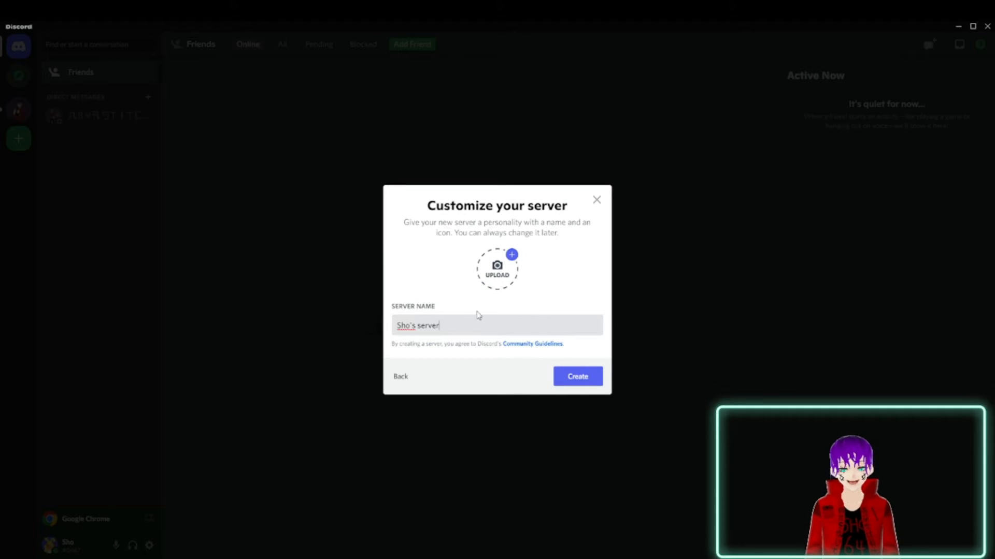
Name the server Nova's Kingdom, upload the purple-haired character picture as its icon, and create it.
left_click_drag(477, 325, 372, 329)
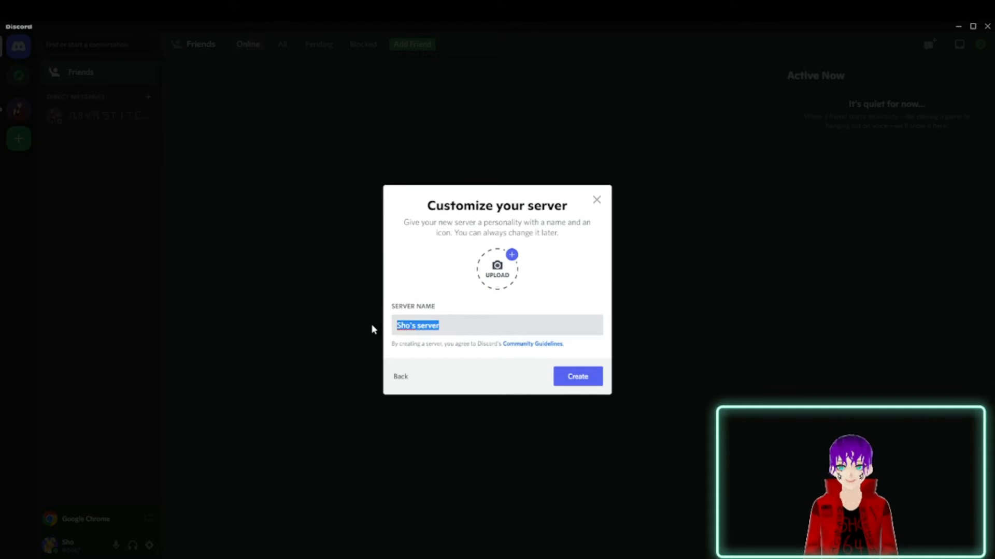
type("Nova'S")
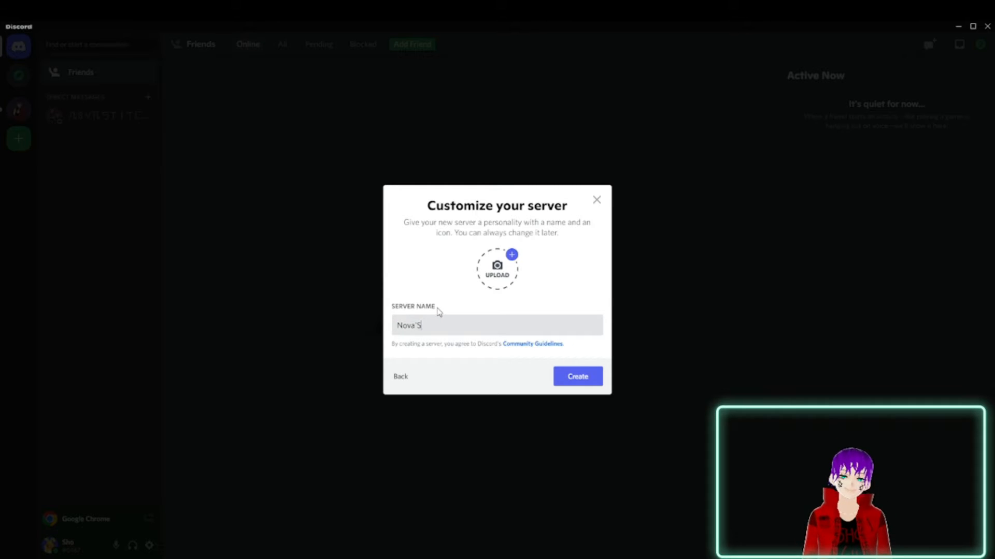
key("BackSpace")
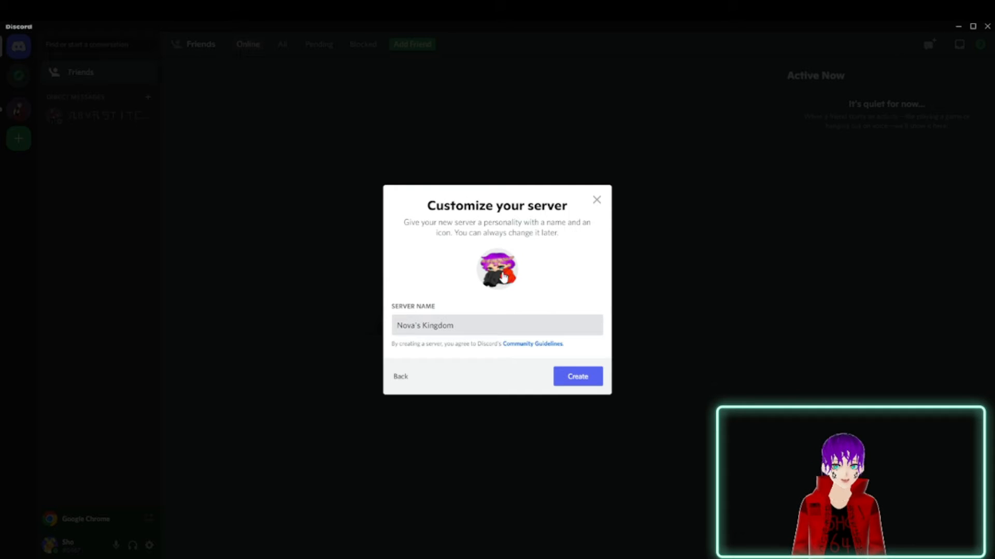
left_click(589, 382)
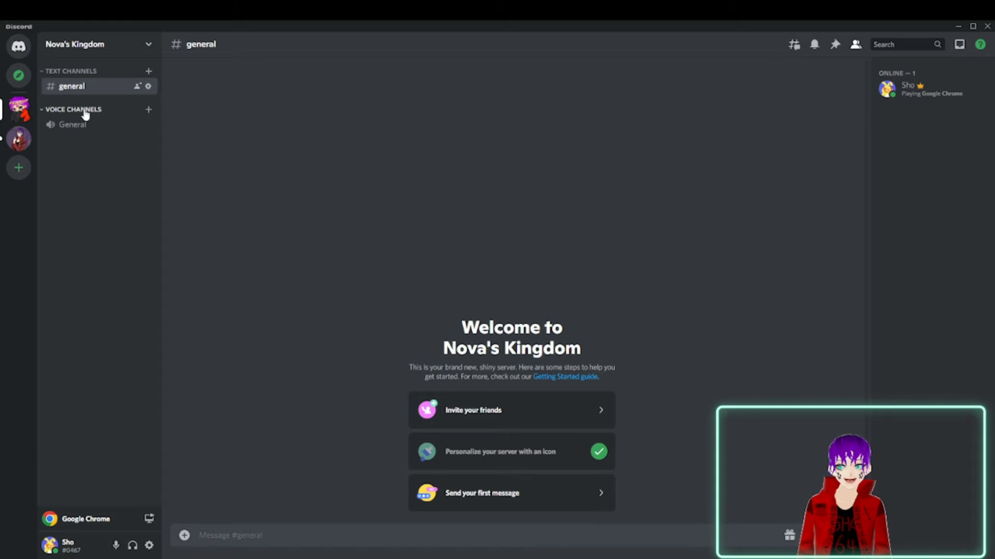
left_click(147, 44)
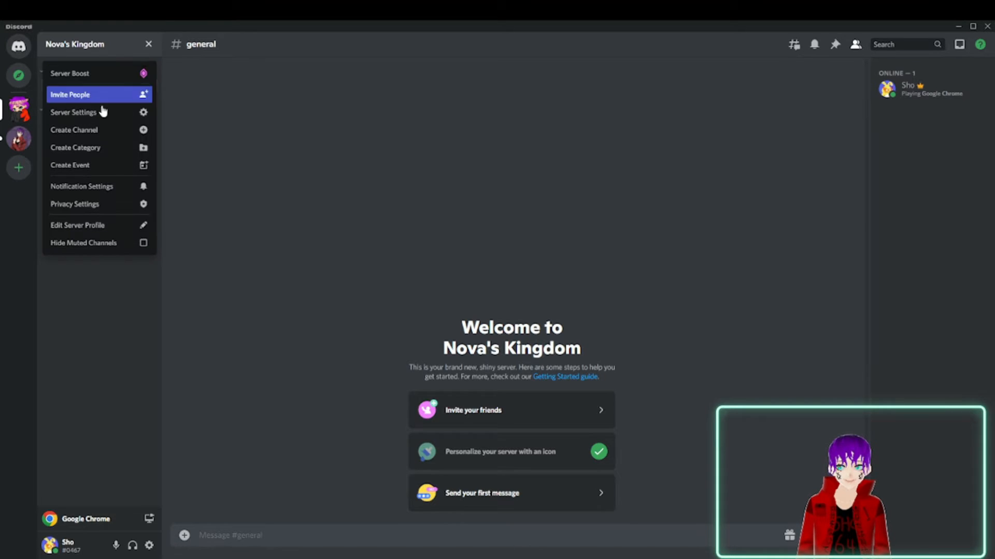
left_click(137, 44)
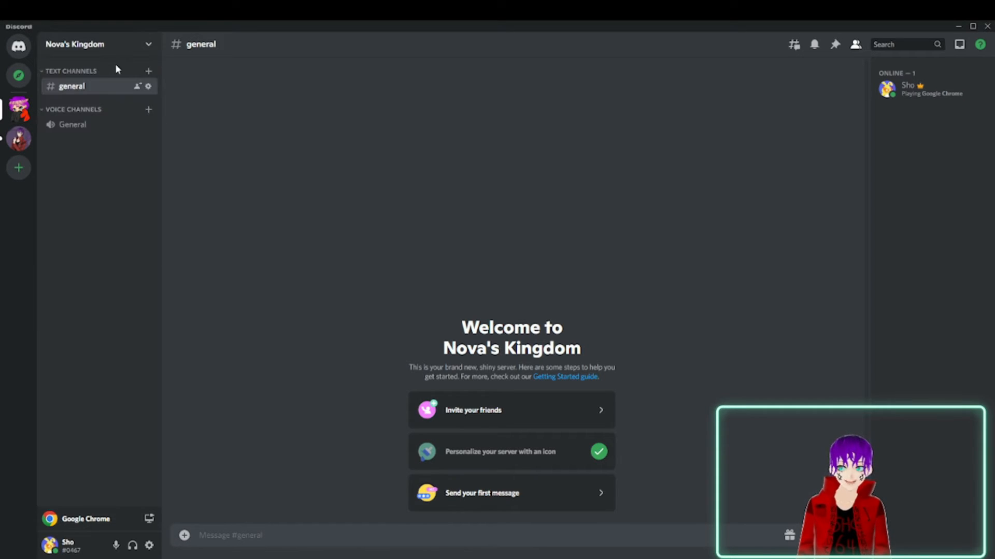
Create a public text channel named rules and move it above the Text Channels category.
left_click(149, 71)
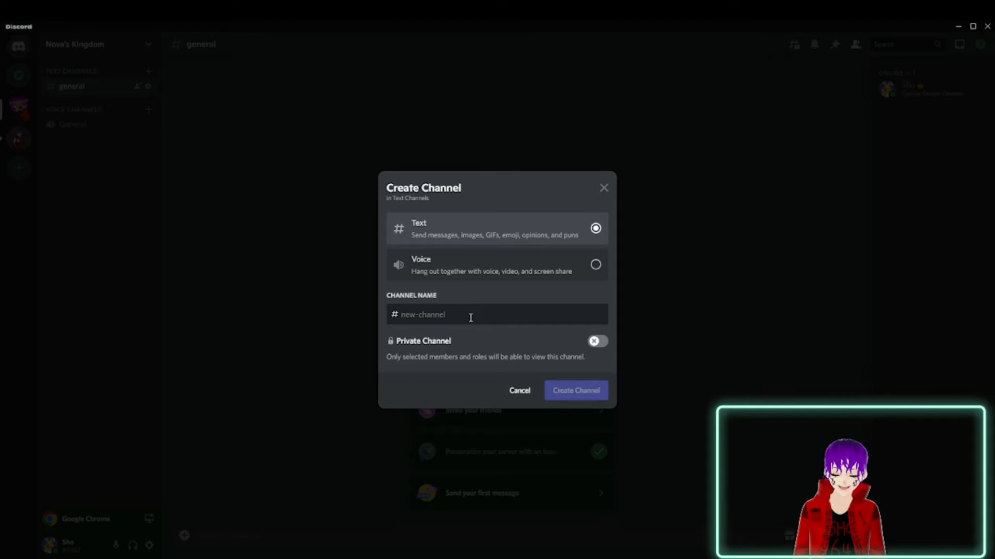
type("rules")
key("Return")
left_click_drag(66, 104, 80, 78)
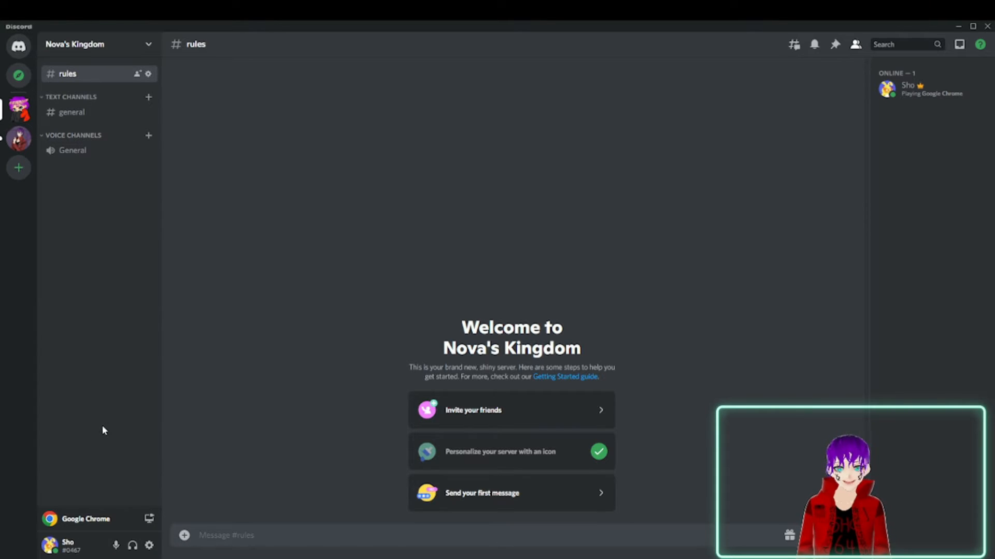
left_click(139, 46)
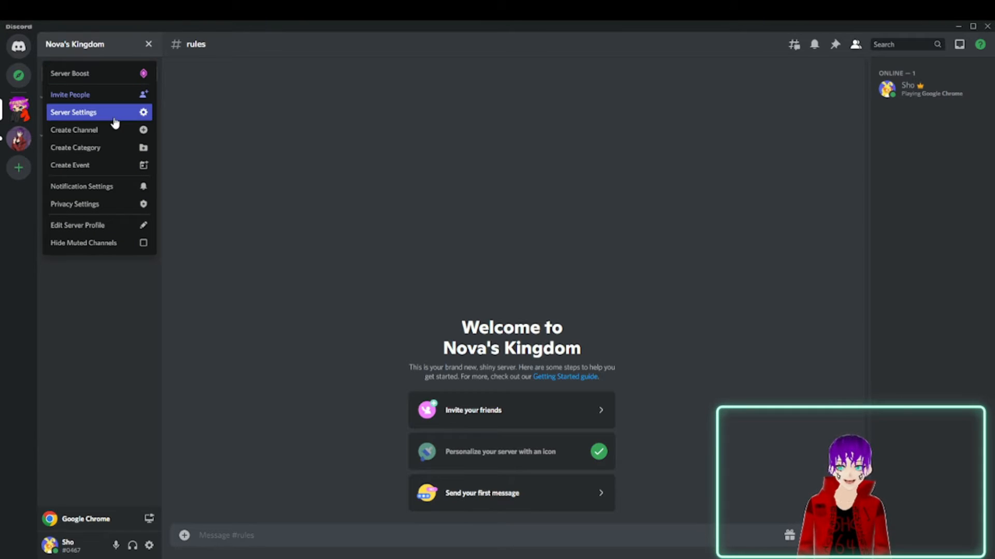
left_click(285, 115)
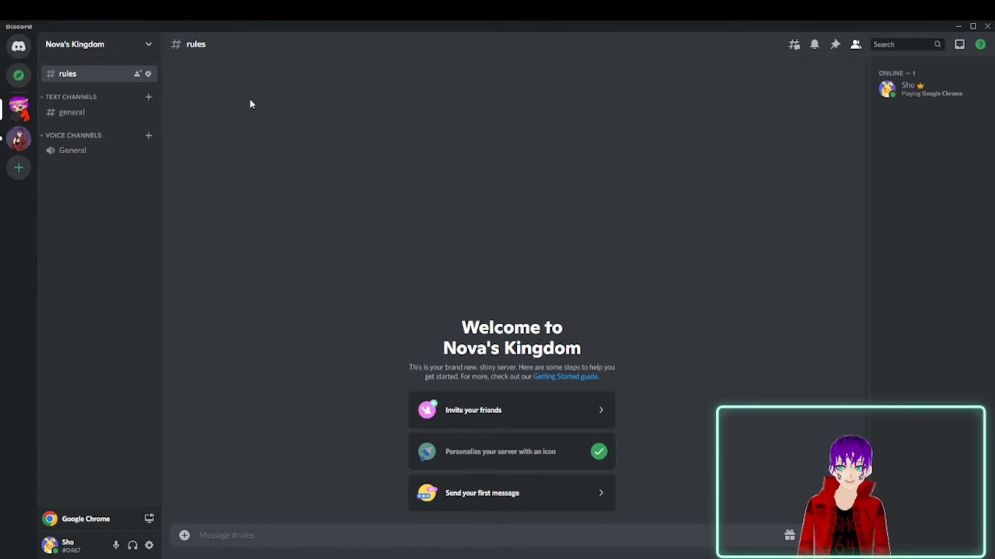
Create a public text channel named news-annoucments and move it out of Text Channels, directly below rules.
left_click(149, 98)
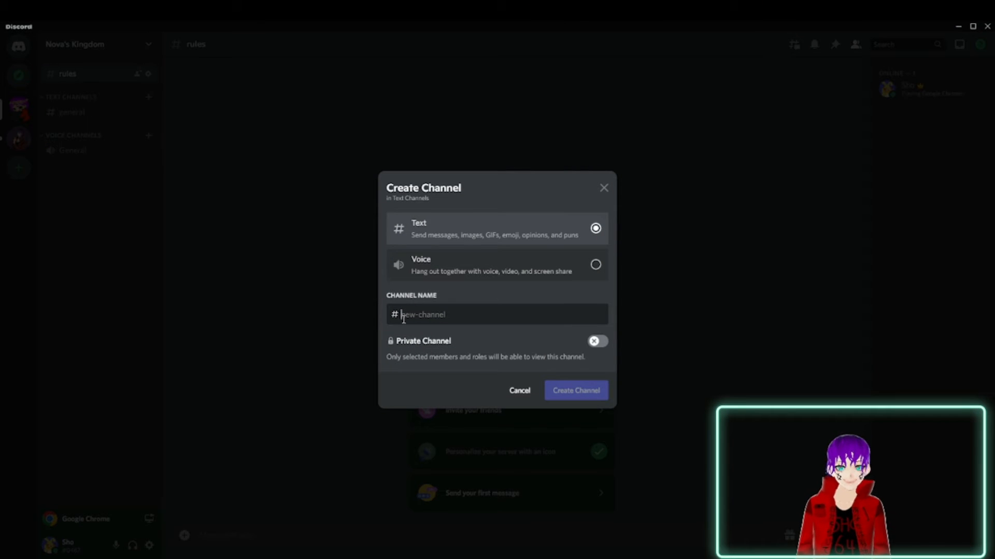
type("a")
key("BackSpace")
type("no")
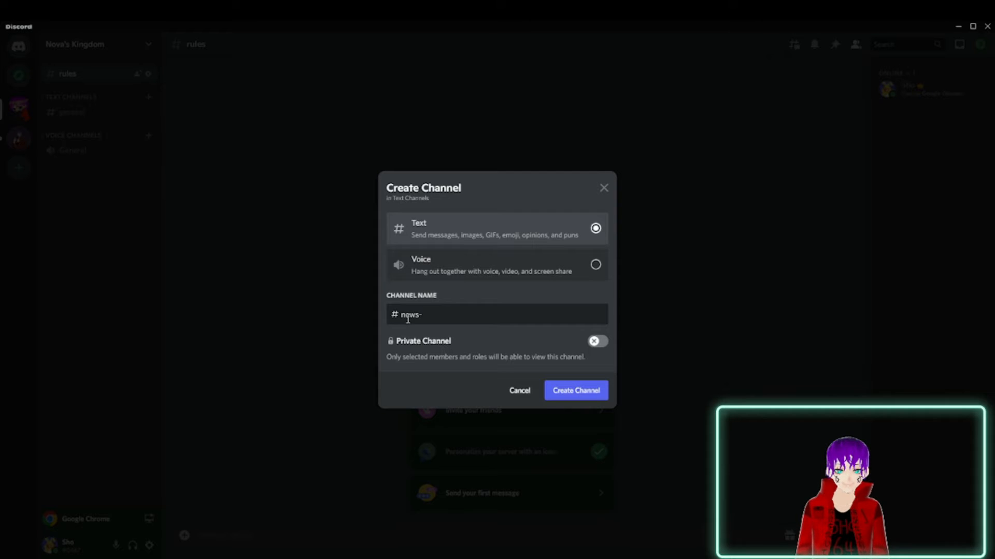
type("ws-annoucments")
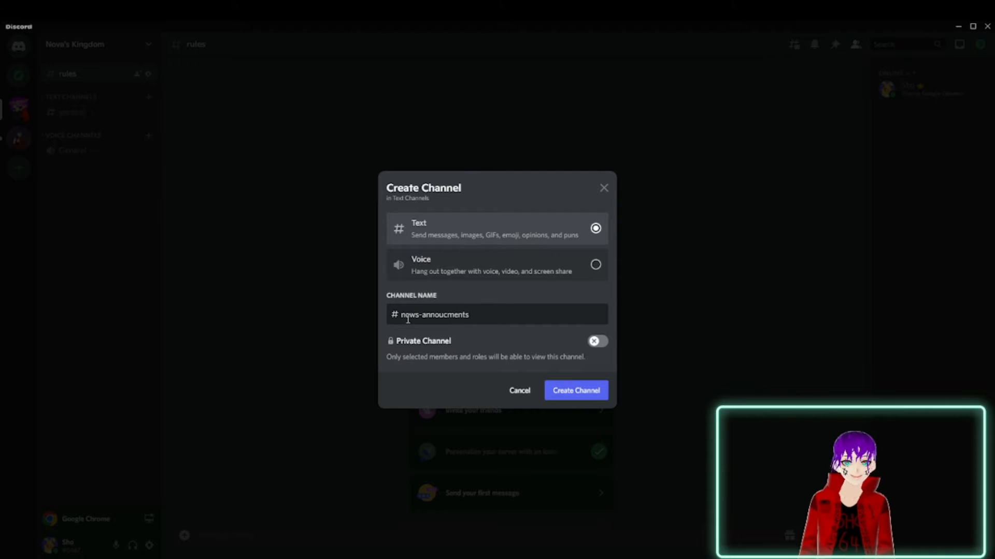
right_click(451, 316)
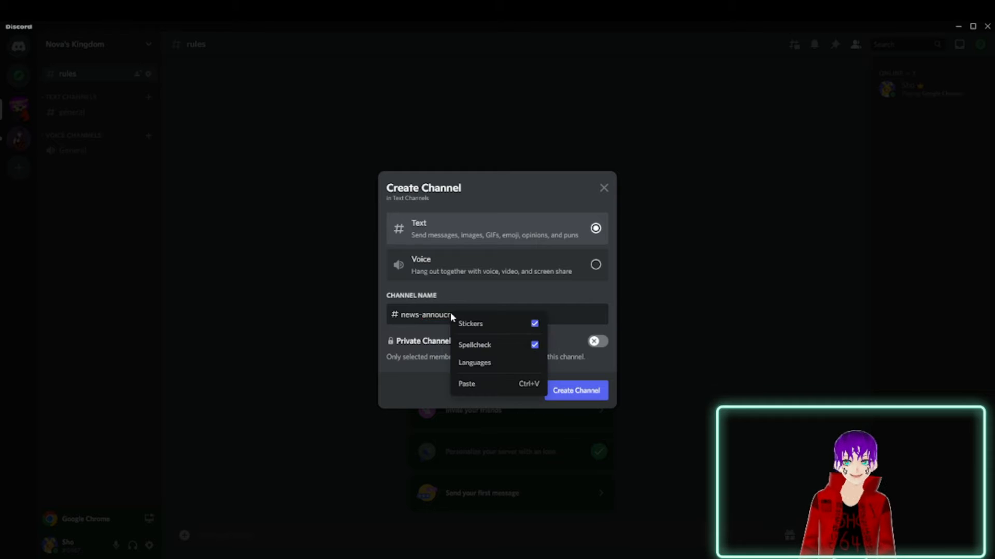
left_click(426, 311)
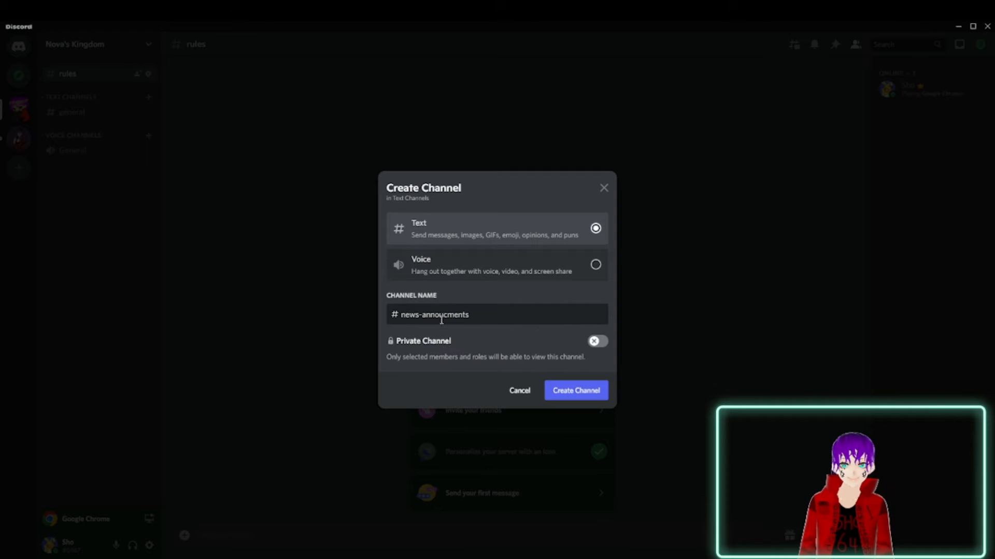
right_click(442, 320)
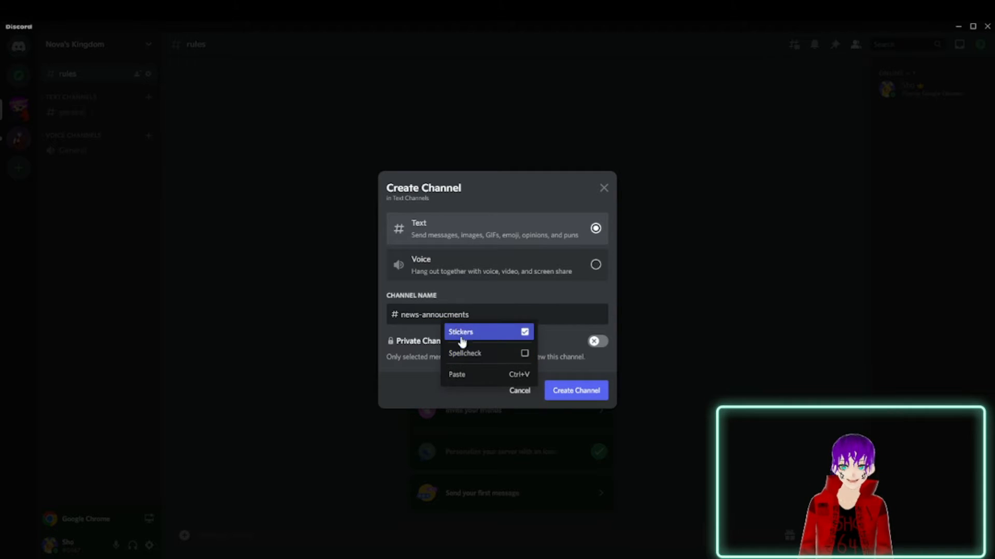
left_click(483, 297)
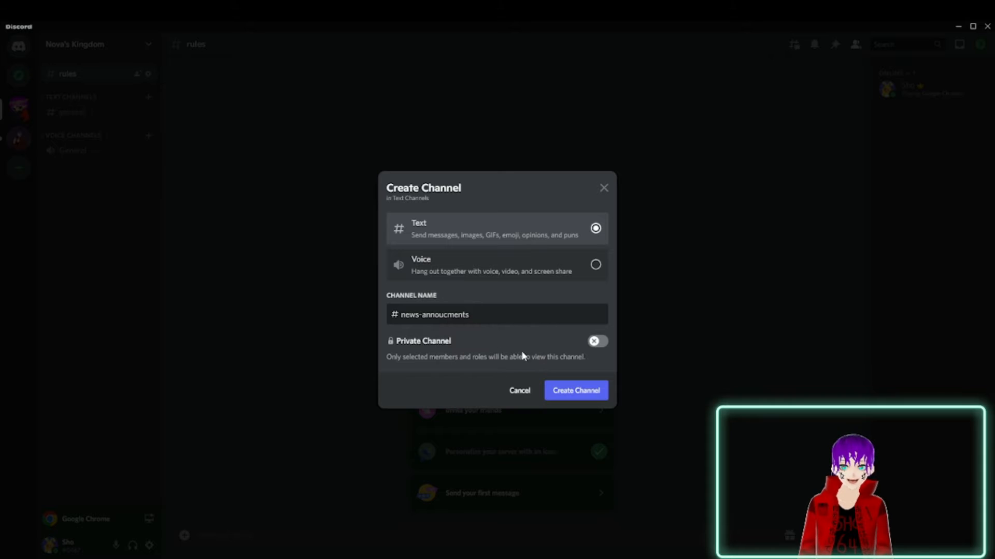
left_click(588, 390)
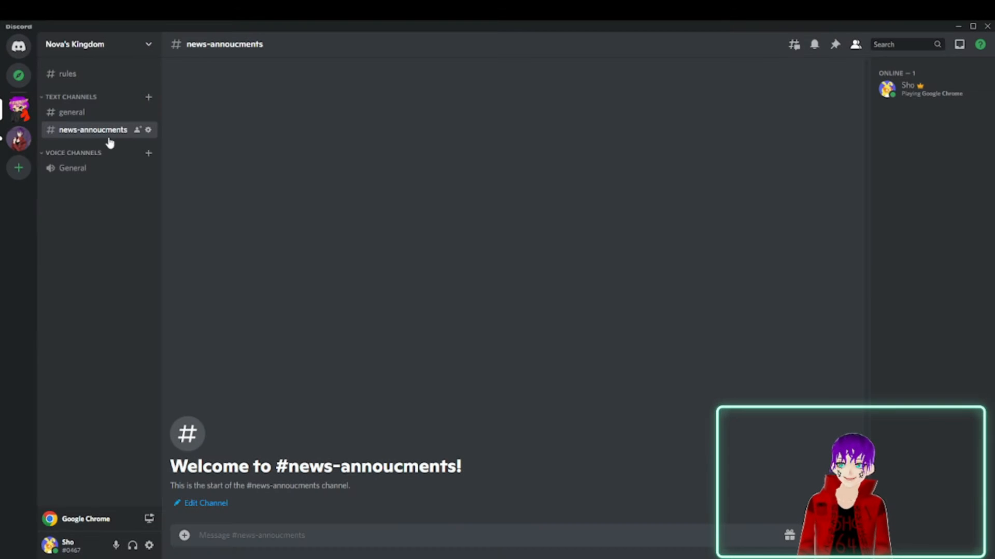
left_click_drag(114, 127, 93, 98)
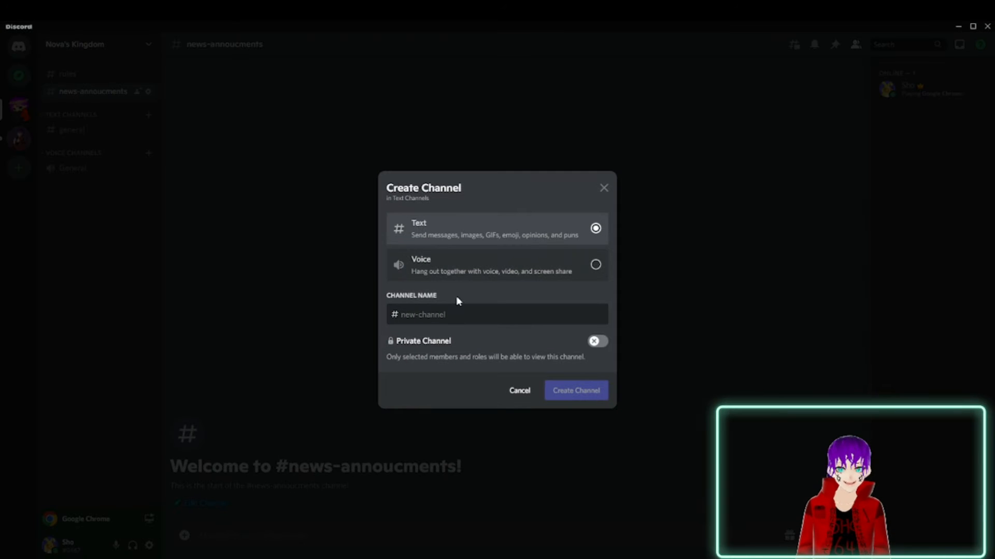
Create a public text channel named welcome in the Text Channels category.
type("w")
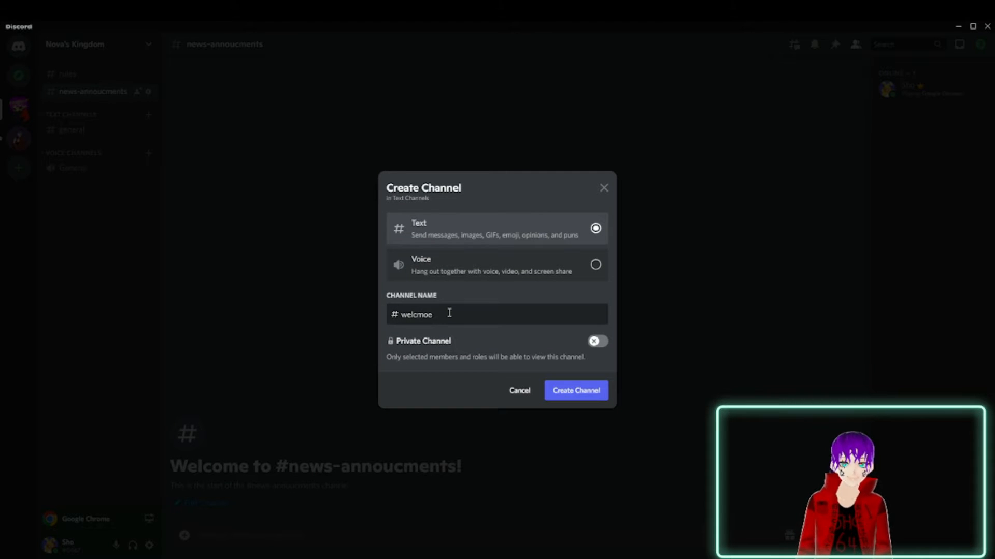
type("elcokme")
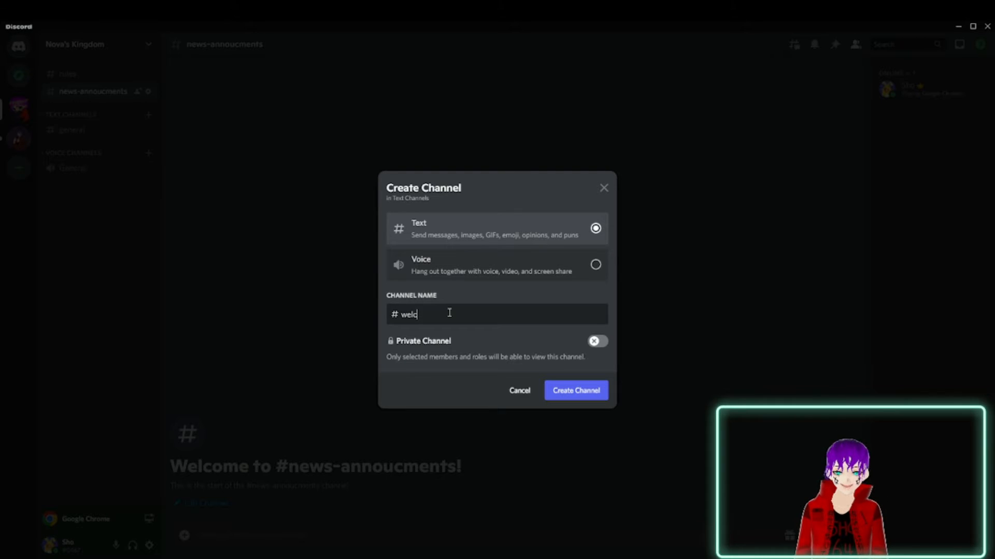
key("Return")
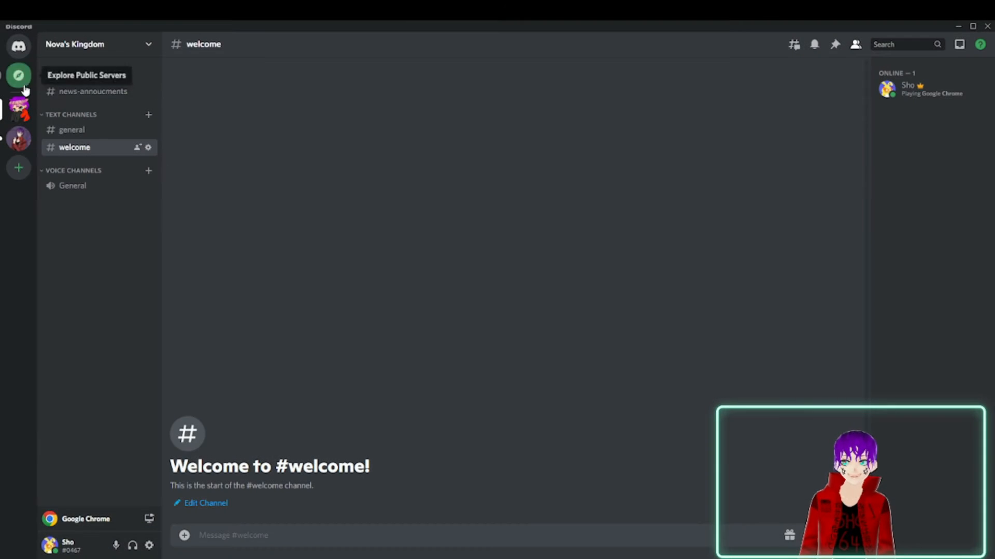
Create a second public text channel in Text Channels, also named welcome.
left_click(149, 116)
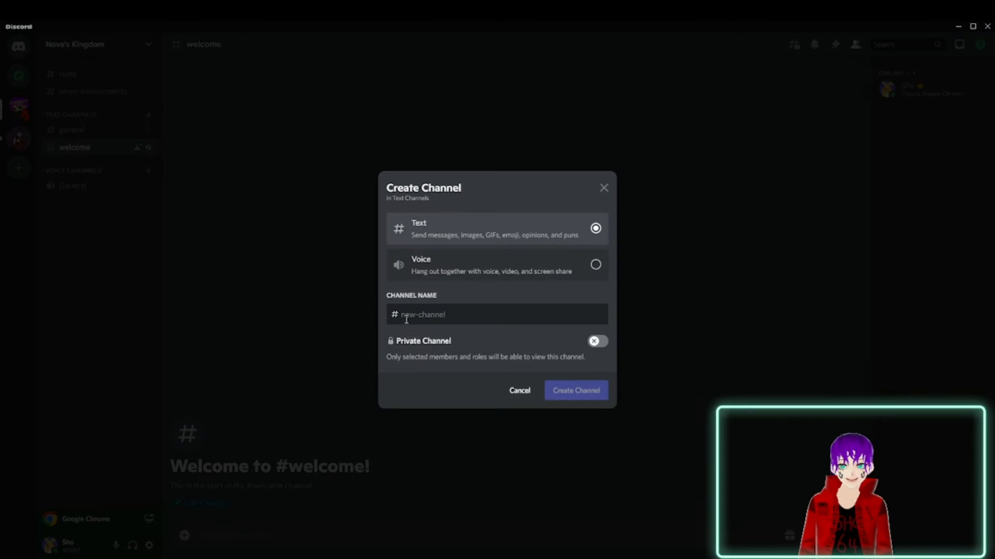
type("welcome")
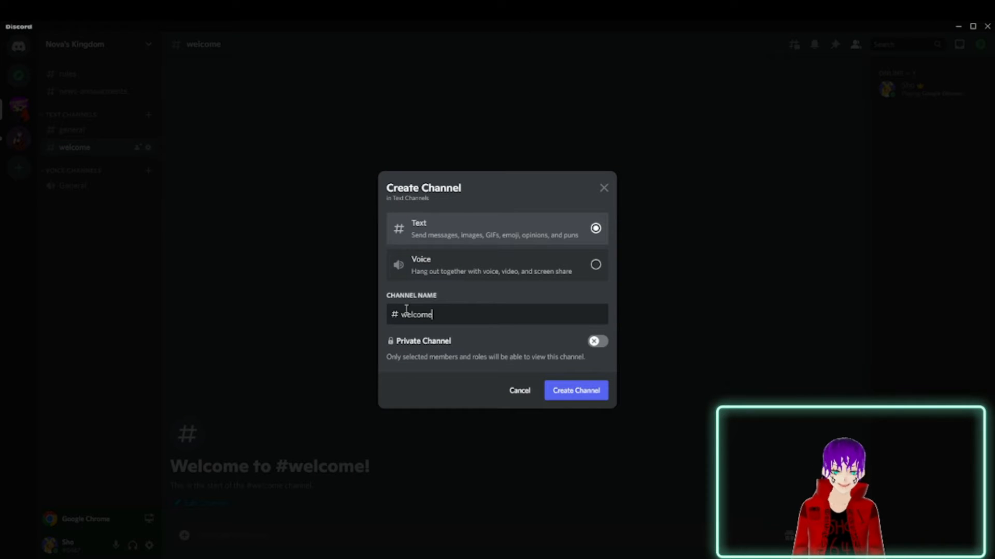
key("Return")
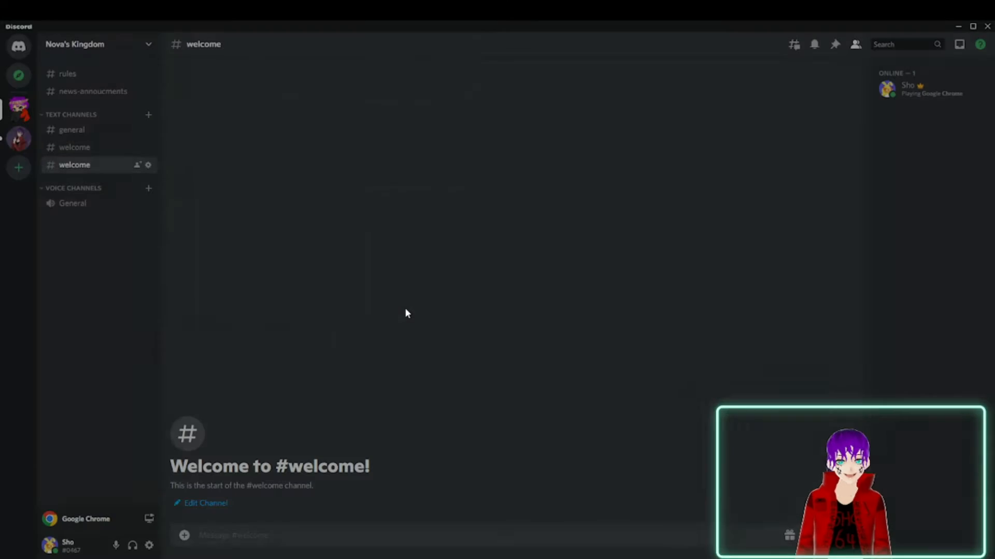
Rename the second welcome channel to welcome-chat, save the change and leave its settings.
left_click(148, 165)
left_click(462, 110)
type("-chat")
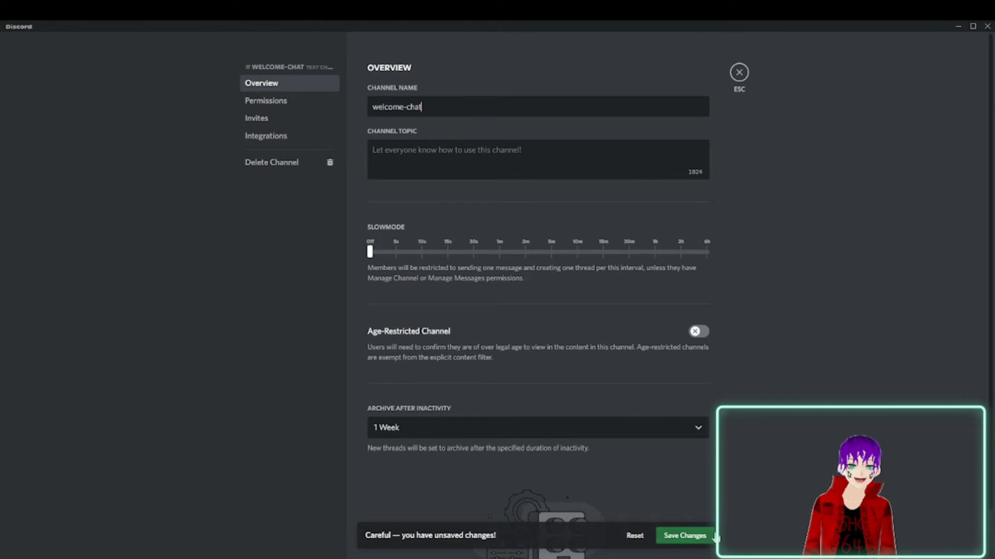
left_click(684, 535)
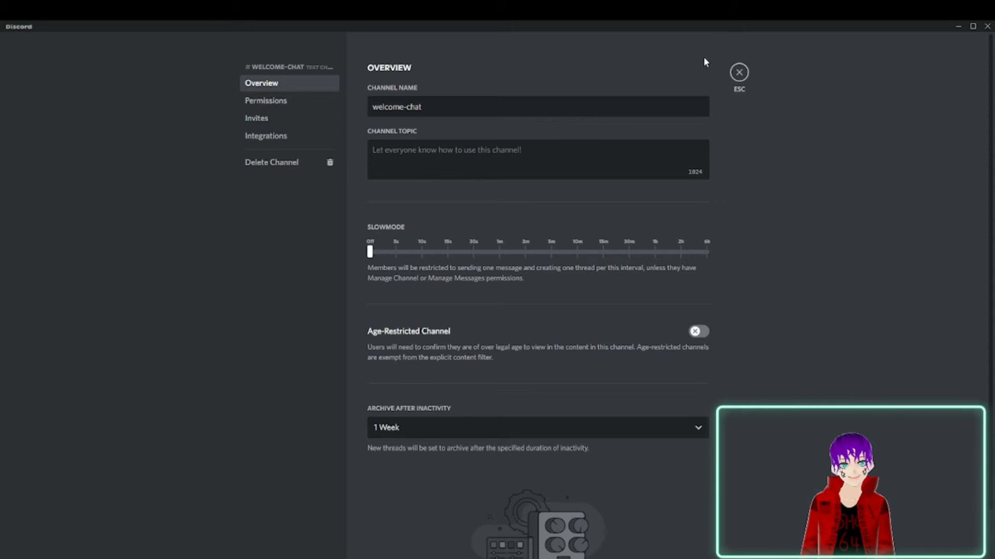
left_click(739, 72)
Move welcome and welcome-chat out of Text Channels to below news-annoucments, and collapse the Text Channels category.
left_click_drag(83, 147, 94, 107)
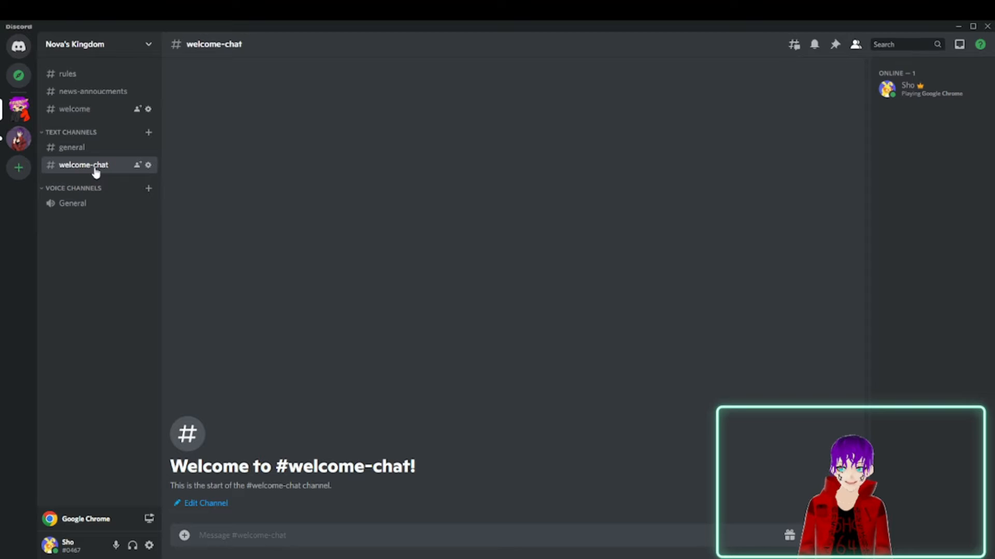
left_click_drag(96, 173, 98, 120)
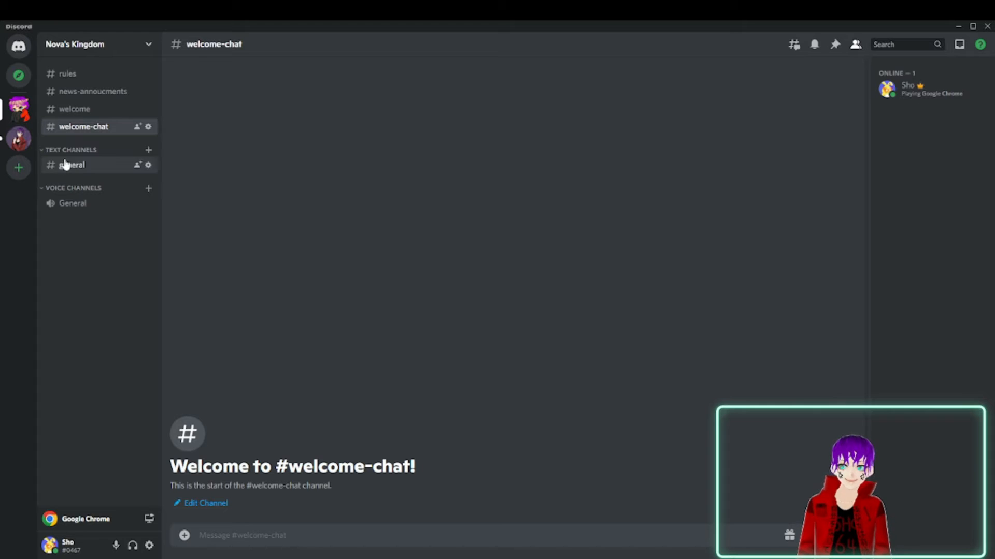
left_click(50, 151)
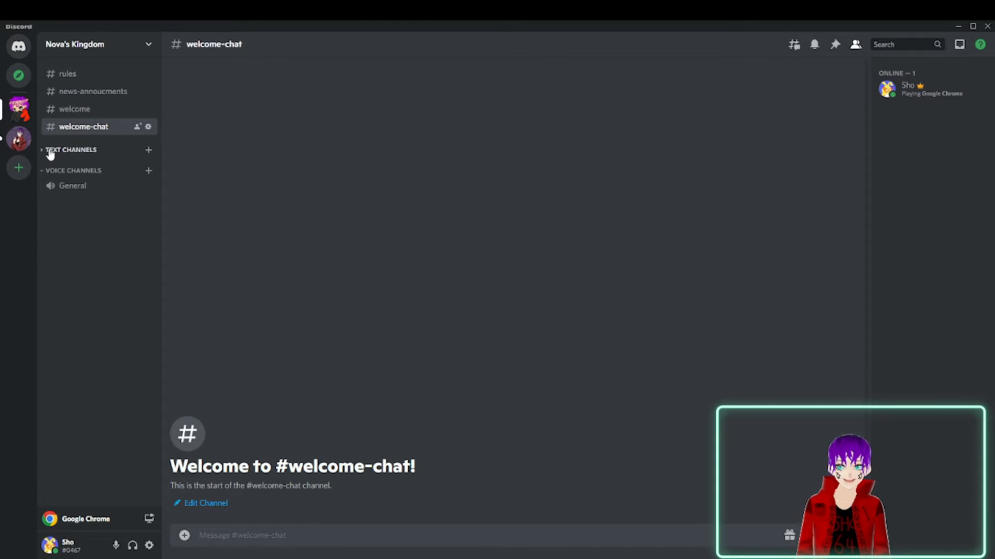
Rename the Text Channels category to Community, save the change and leave its settings.
left_click(64, 153)
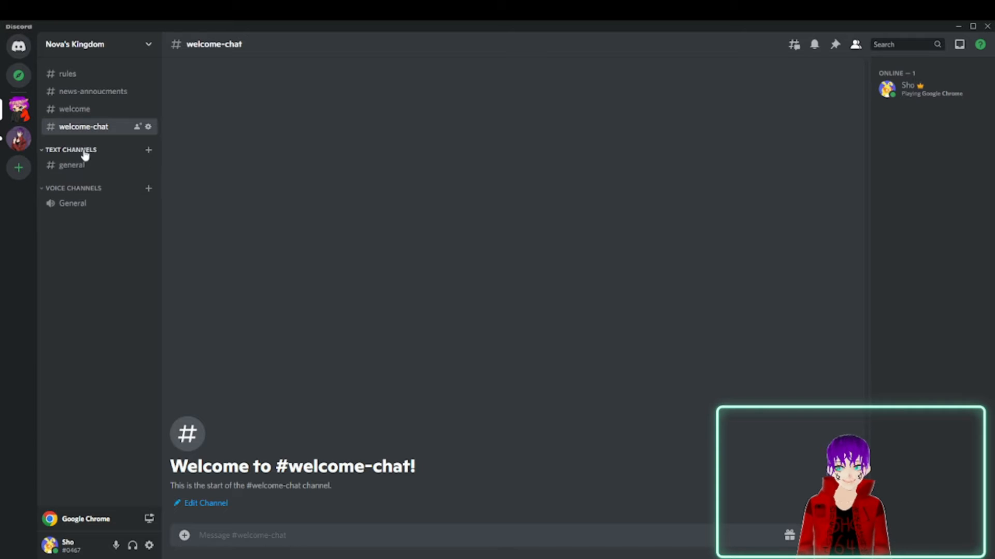
right_click(83, 154)
left_click(133, 267)
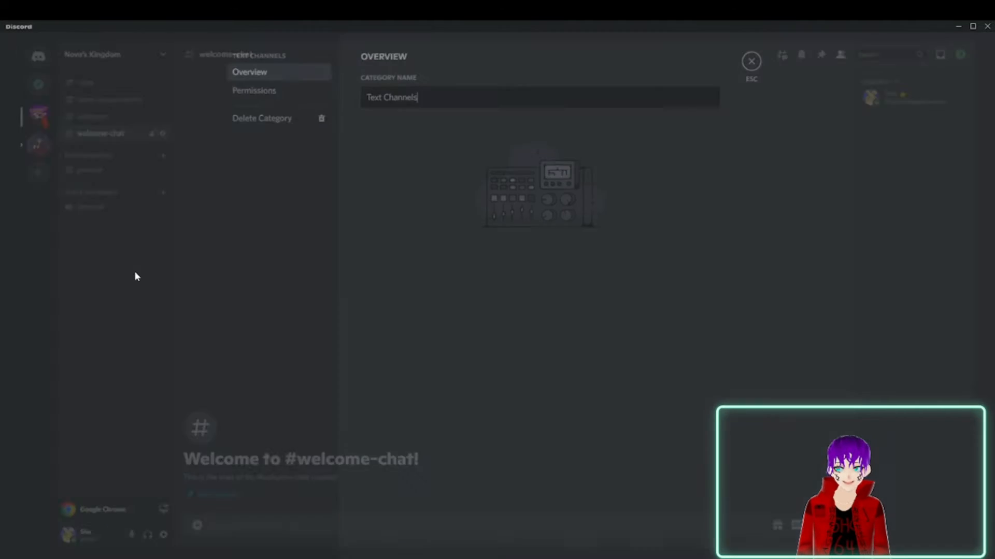
left_click_drag(465, 105, 361, 120)
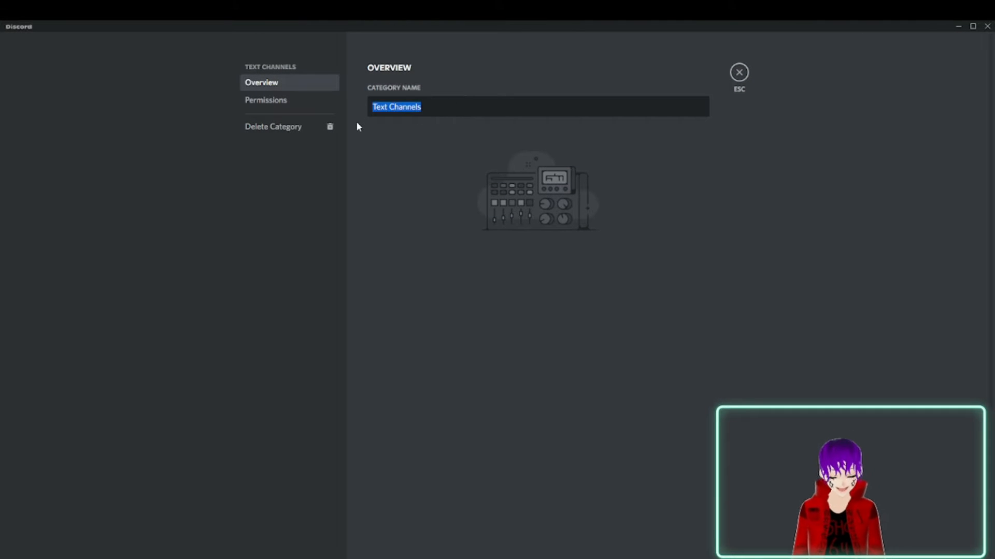
type("Community")
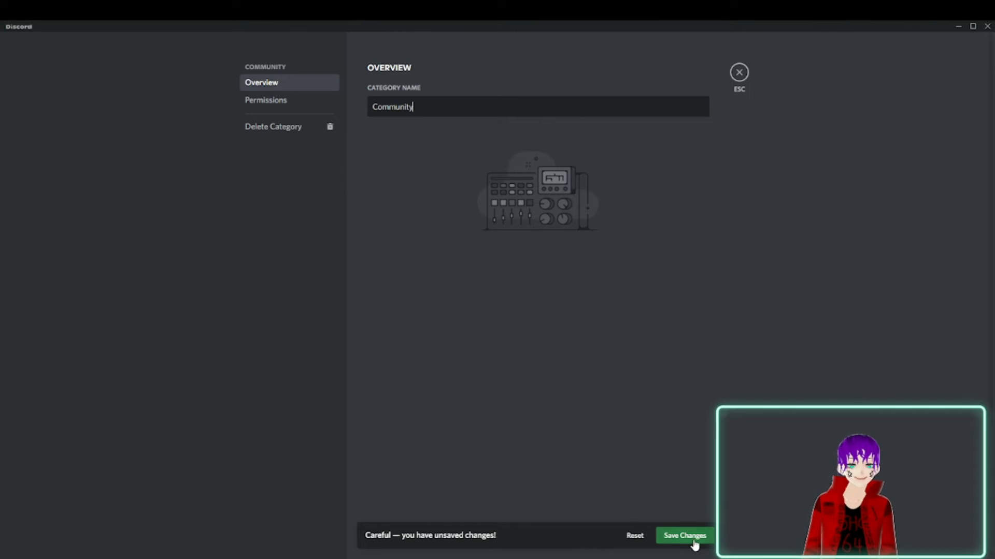
left_click(694, 541)
left_click(740, 72)
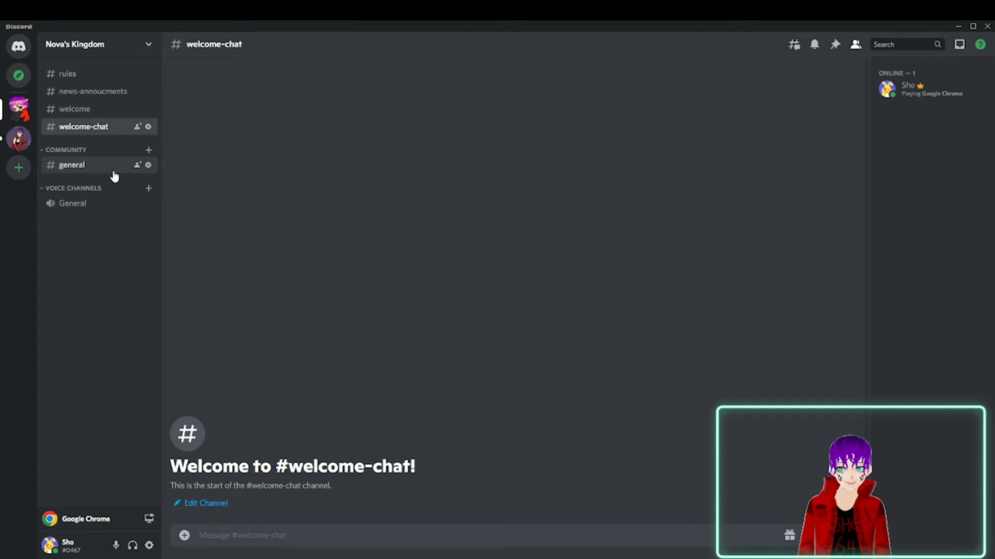
Look over the permission settings of the Community category and leave them as they are.
left_click(76, 150)
left_click(76, 150)
right_click(76, 153)
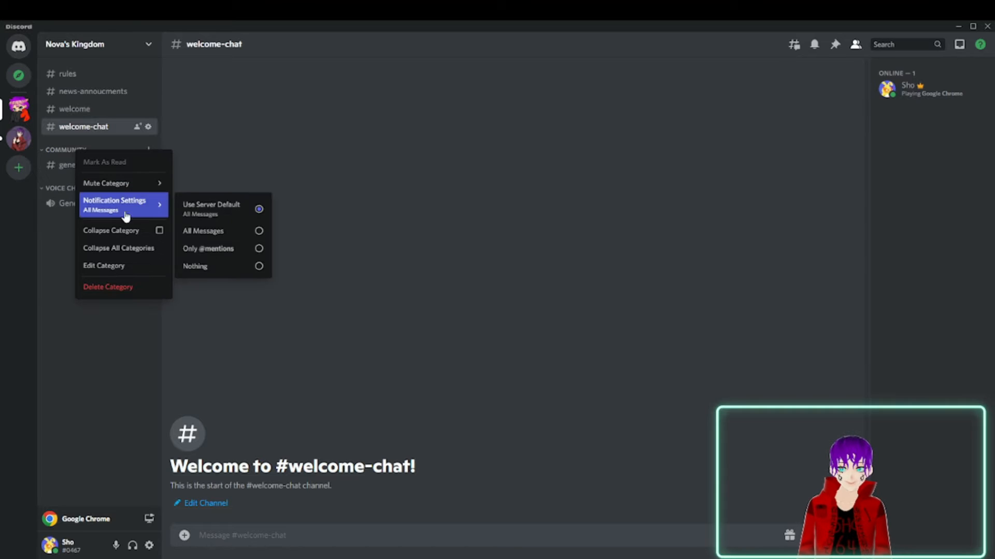
left_click(133, 264)
left_click(281, 99)
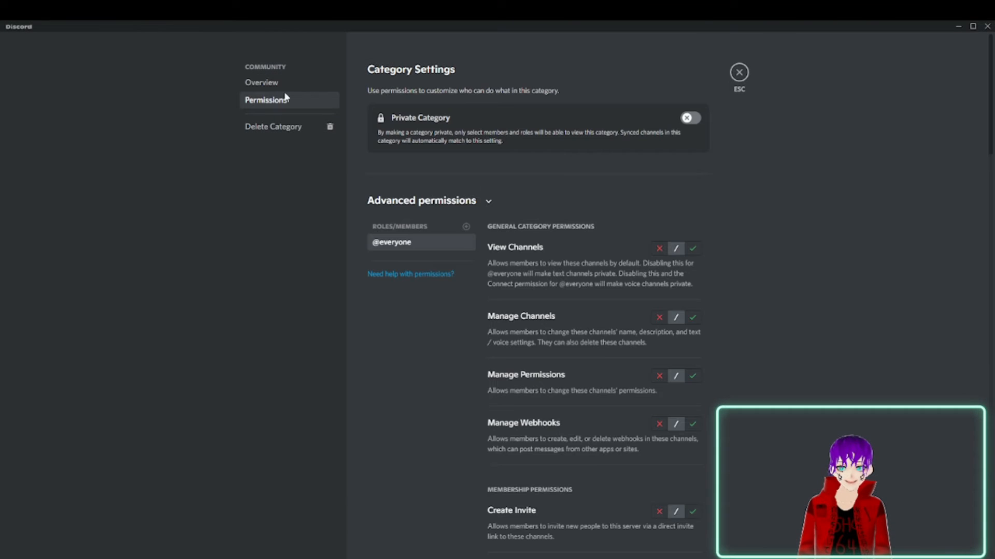
left_click(739, 72)
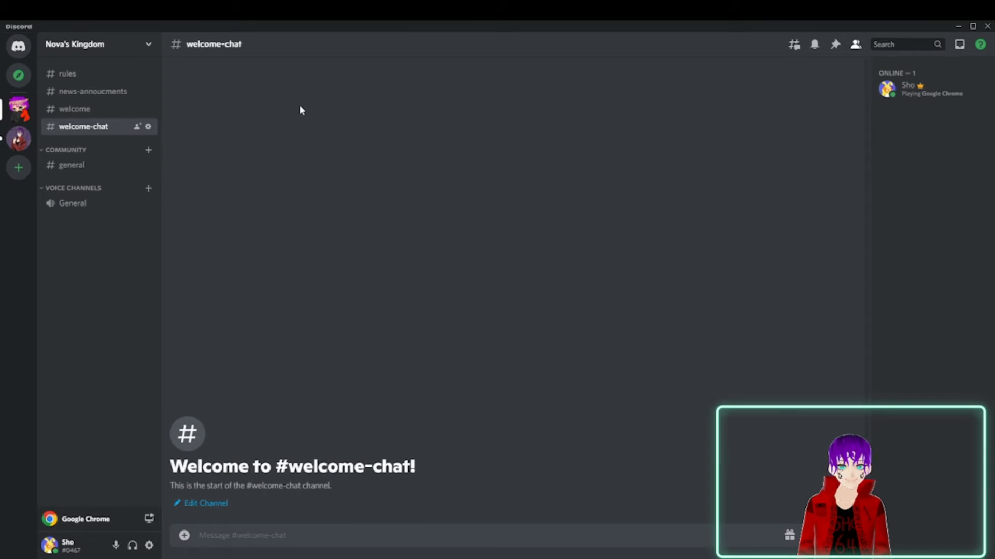
Set the general text channel's topic to "everyone talk here", save the change and leave its settings.
right_click(91, 168)
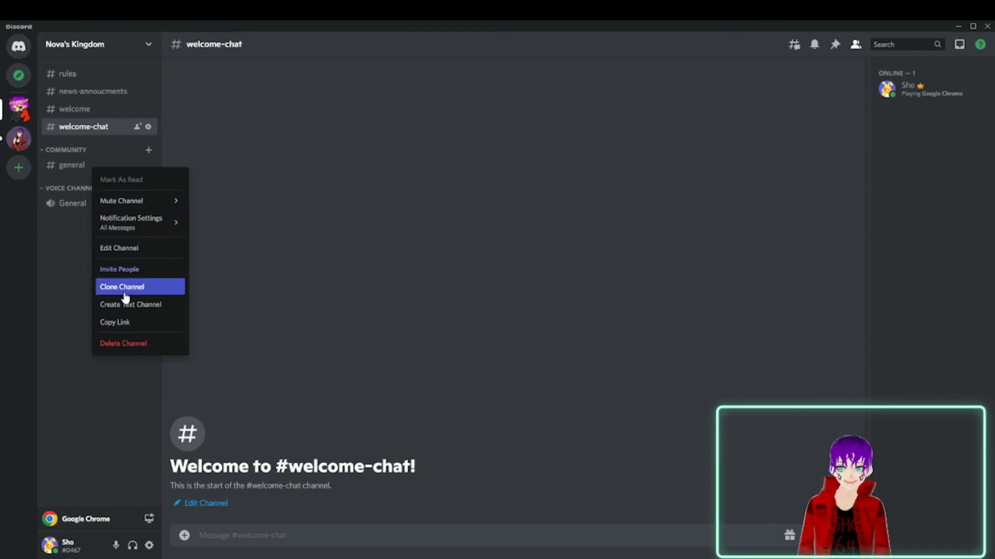
left_click(129, 249)
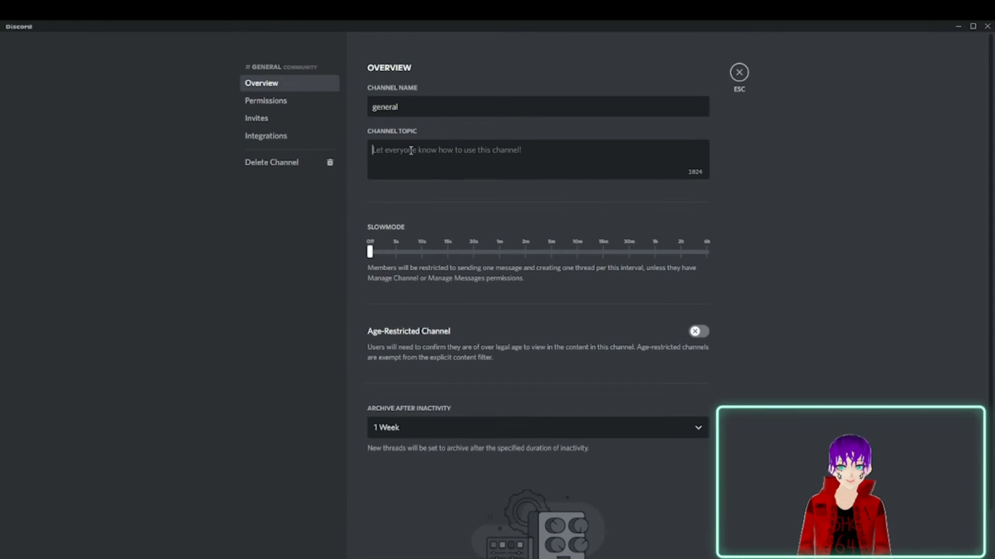
left_click(487, 155)
type("everyone talk here")
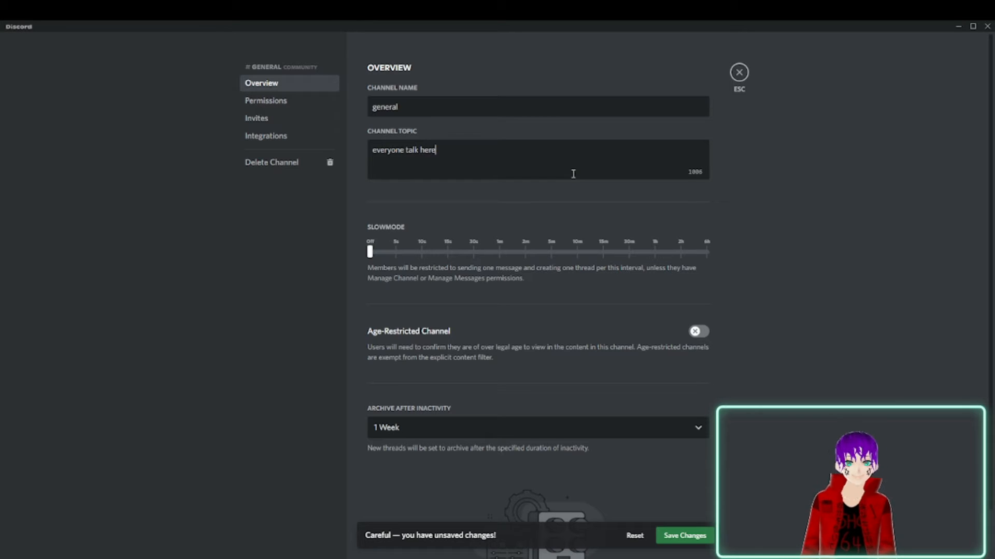
left_click(685, 537)
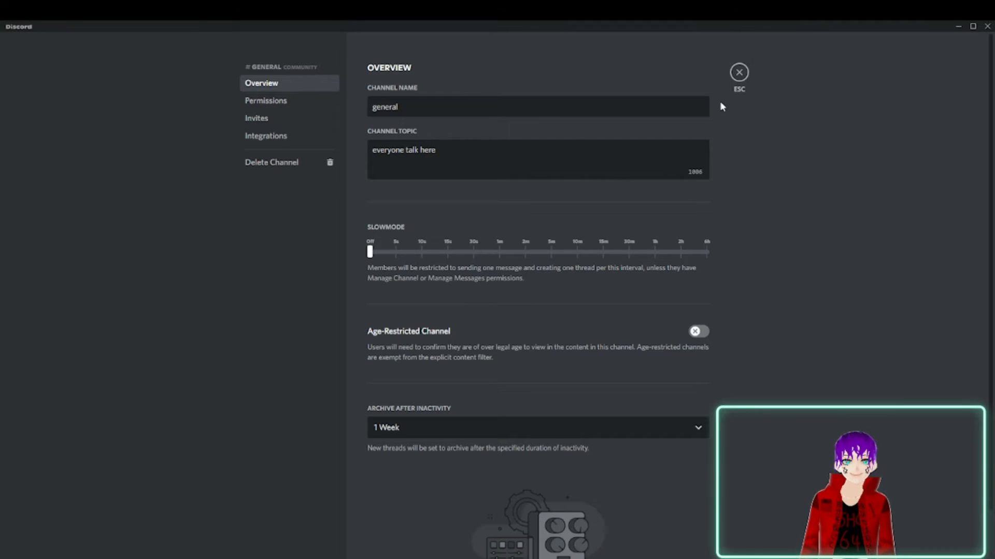
left_click(739, 73)
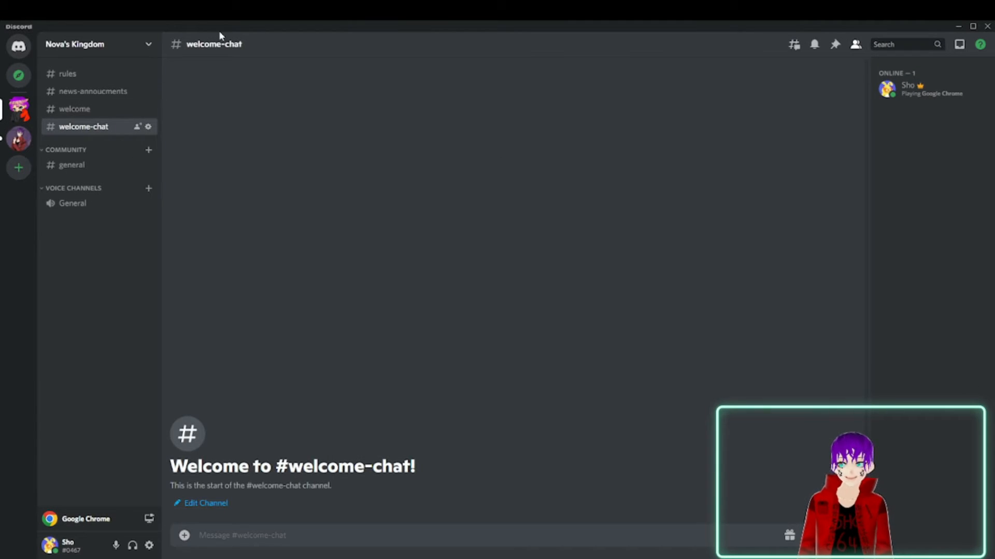
Look at welcome-chat's threads, view the general channel's full topic, and compare its header with those of the welcome channels.
left_click(792, 46)
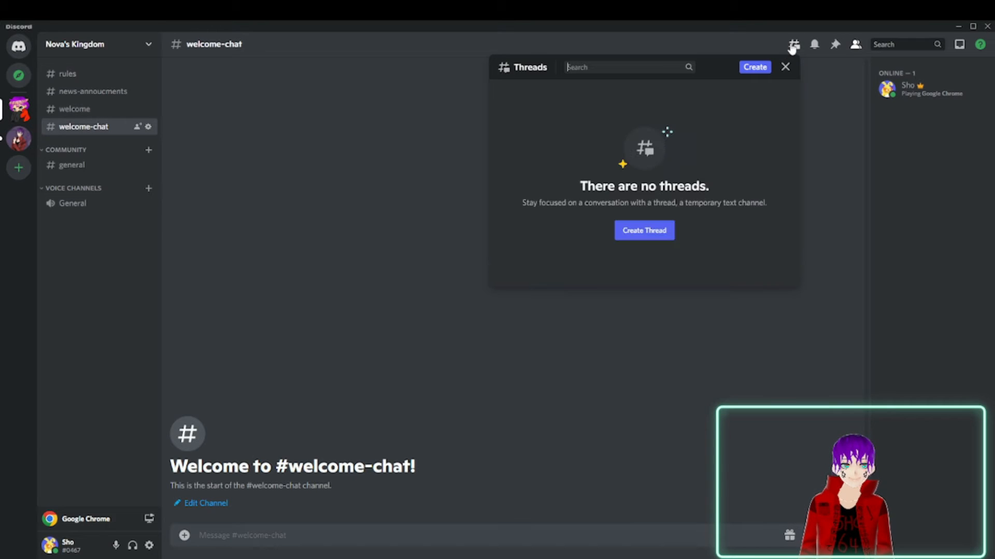
left_click(784, 67)
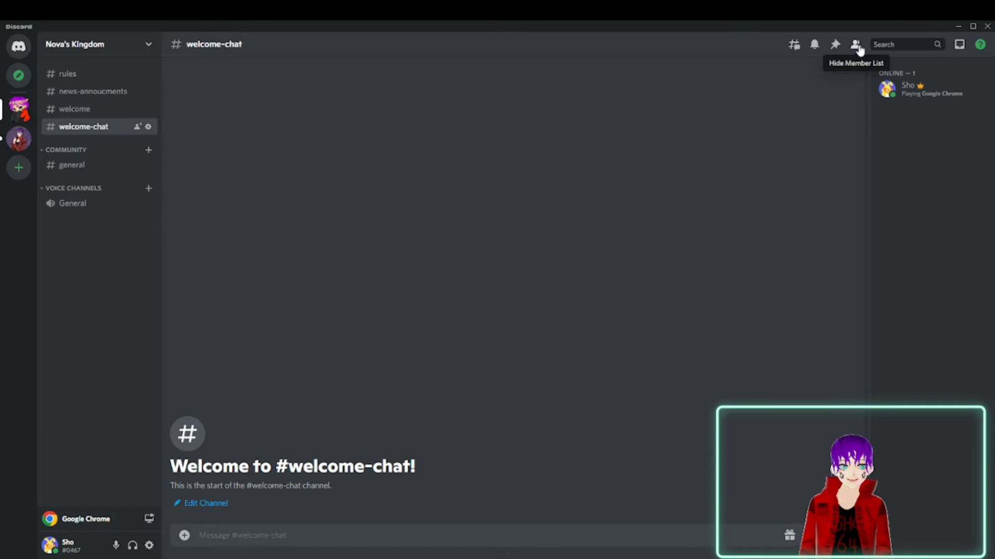
left_click(89, 167)
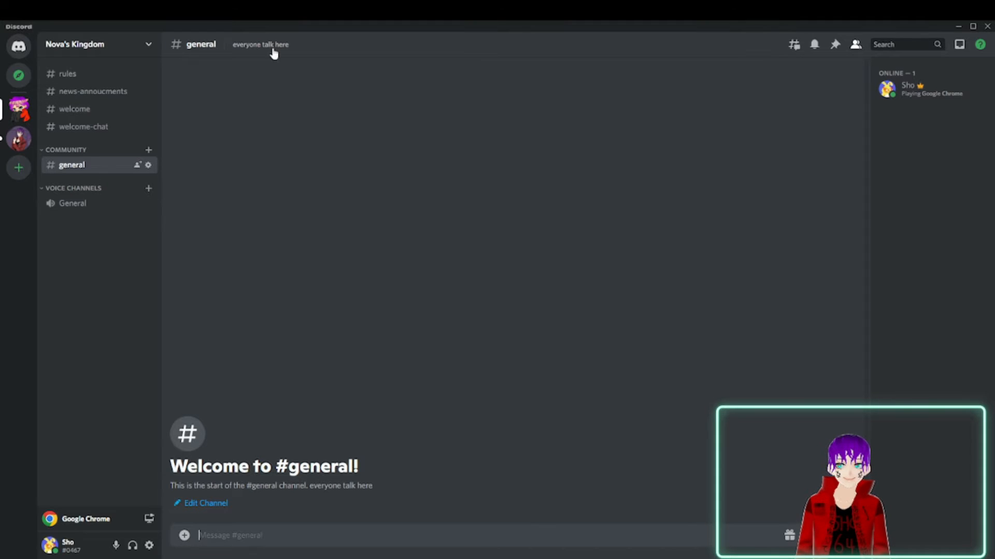
left_click(252, 44)
left_click(607, 254)
left_click(65, 113)
left_click(64, 130)
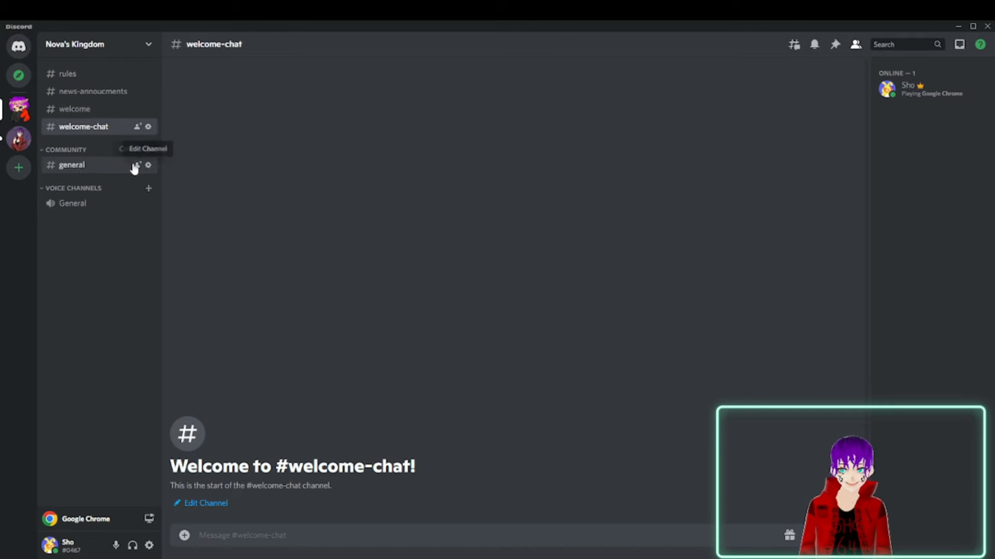
left_click(73, 165)
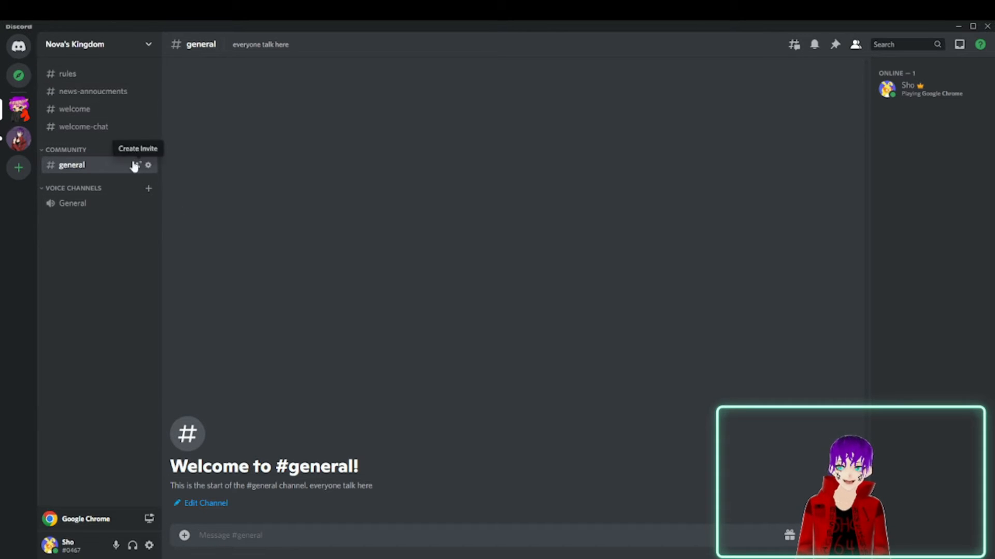
Create a public category named welcoming partah.
left_click(151, 45)
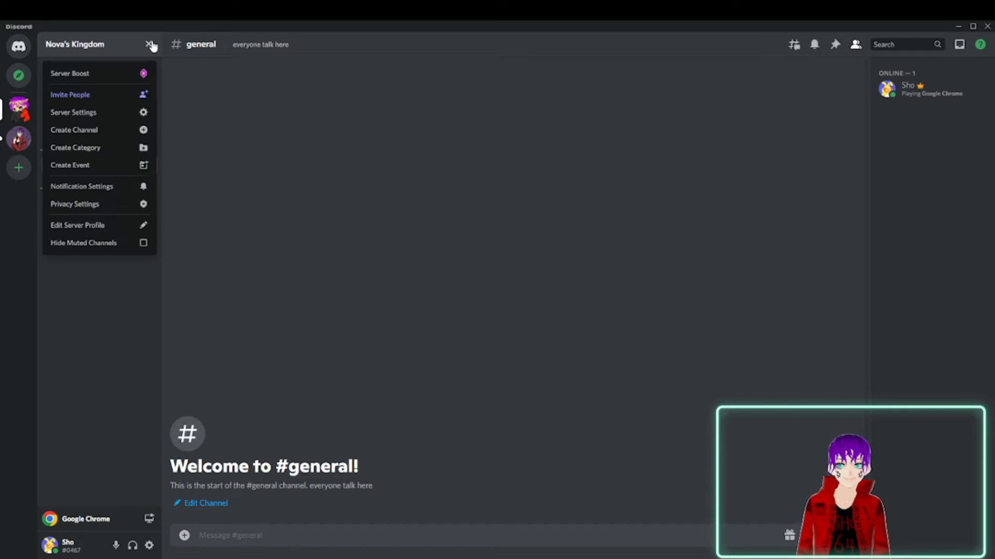
left_click(113, 150)
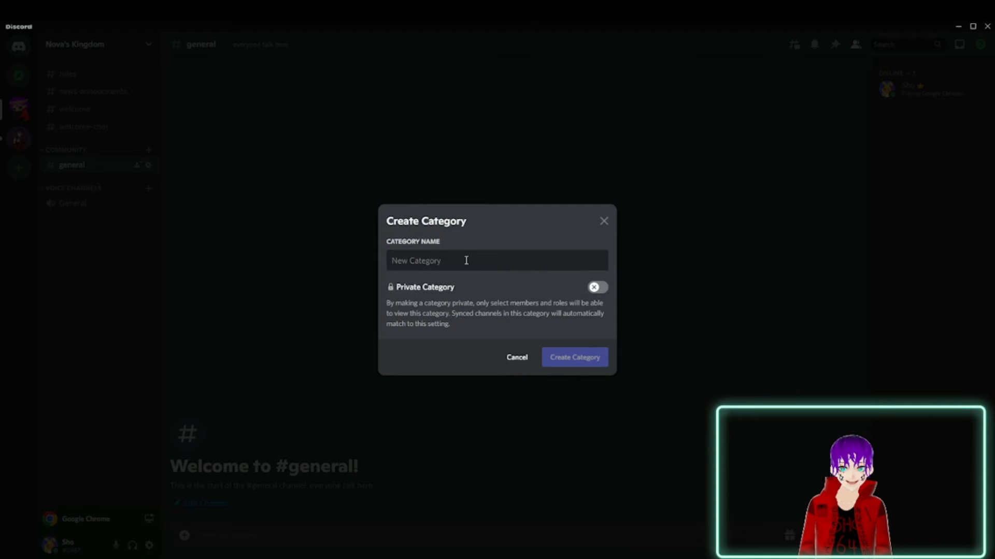
type("welcoming partah")
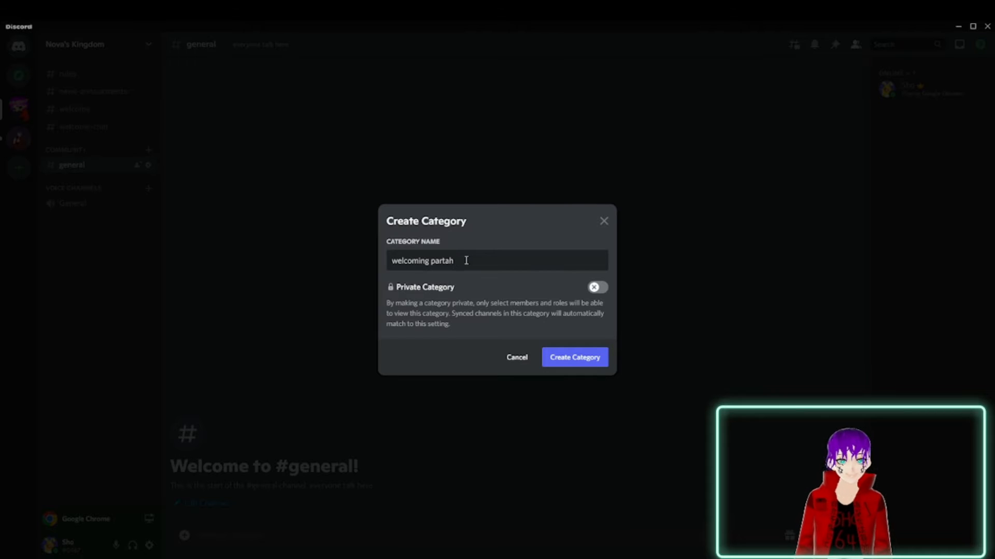
left_click(561, 352)
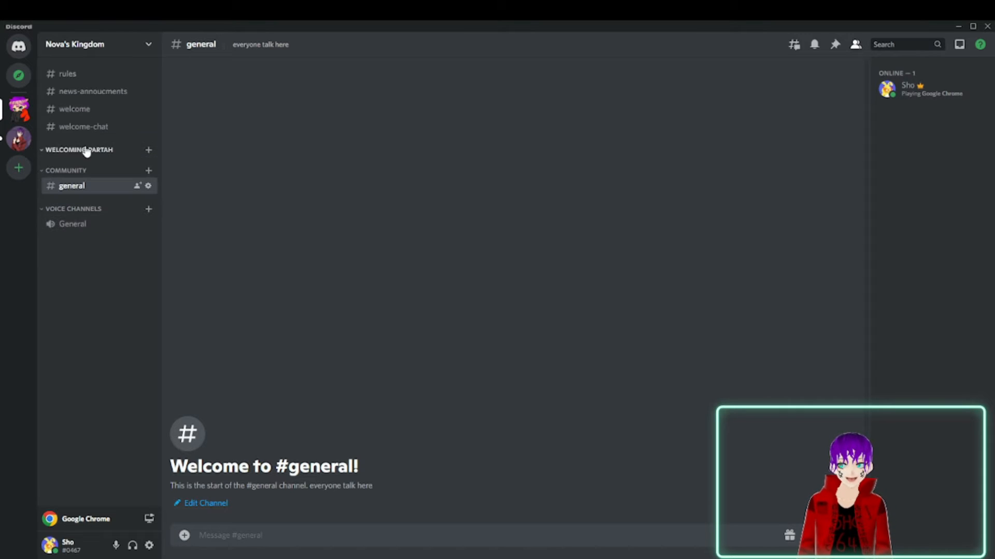
Move the welcome and welcome-chat channels into the welcoming partah category and open each of them.
left_click_drag(74, 110, 80, 154)
left_click_drag(82, 112, 83, 151)
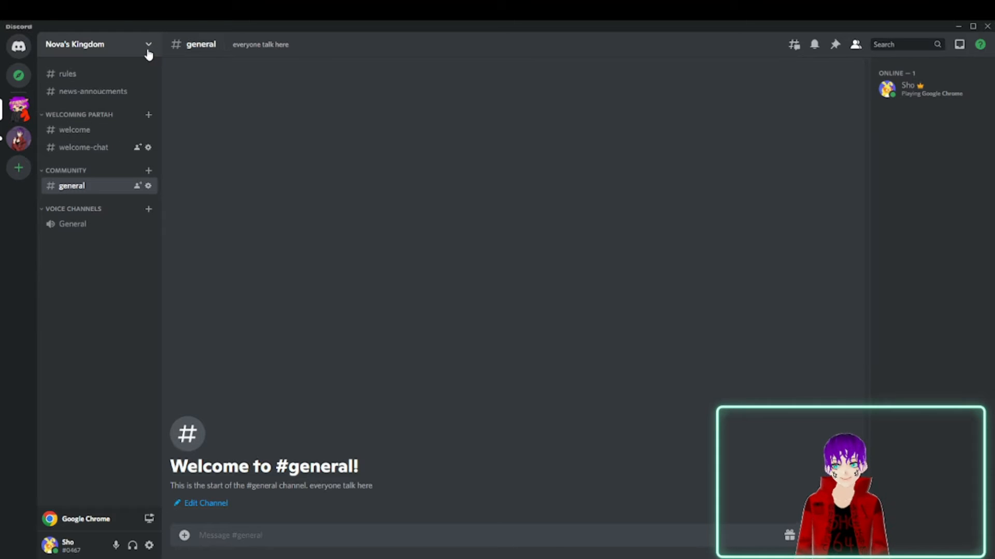
left_click(116, 148)
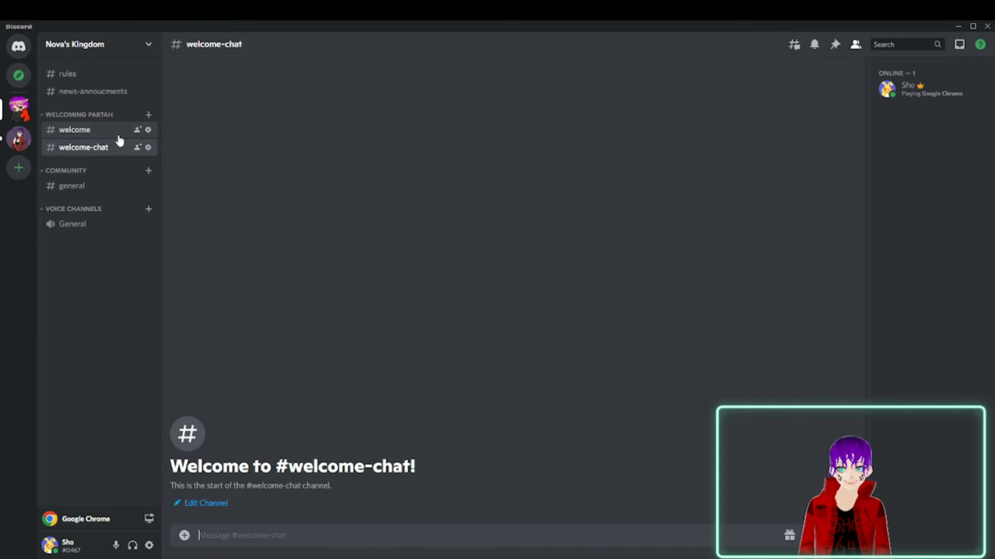
left_click(101, 134)
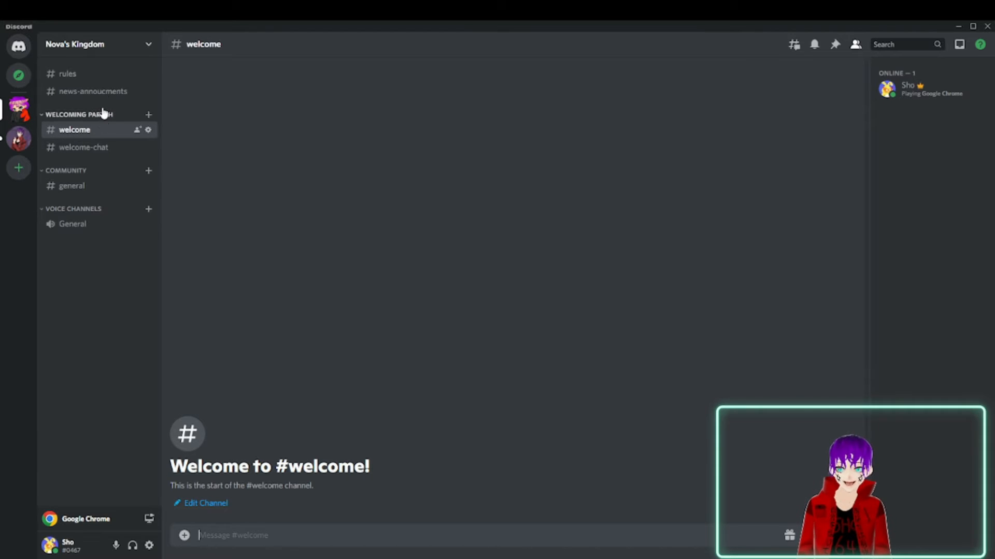
Send the listed friend an invite to Nova's Kingdom and check the general channel for the join message.
left_click(111, 47)
left_click(114, 50)
left_click(114, 50)
left_click(103, 91)
left_click(595, 279)
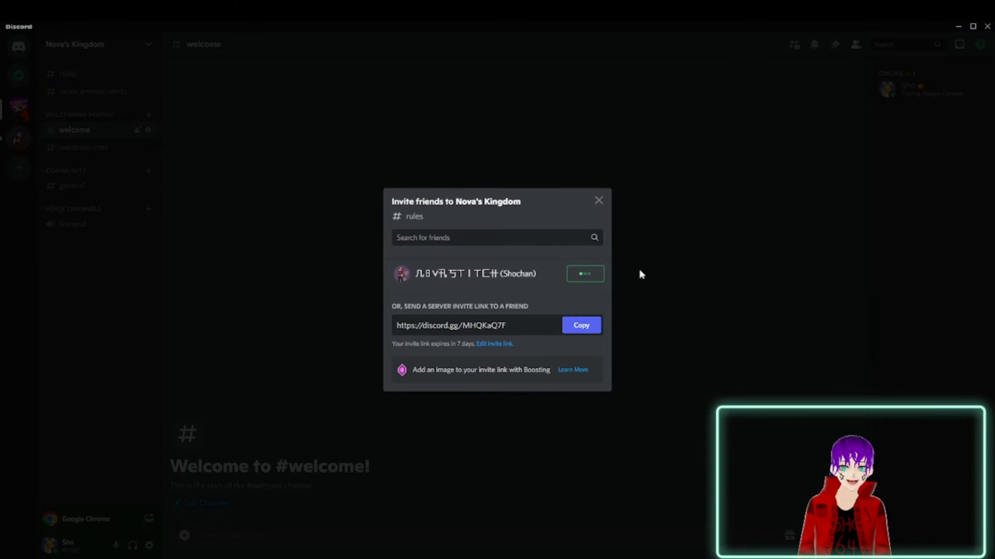
left_click(664, 273)
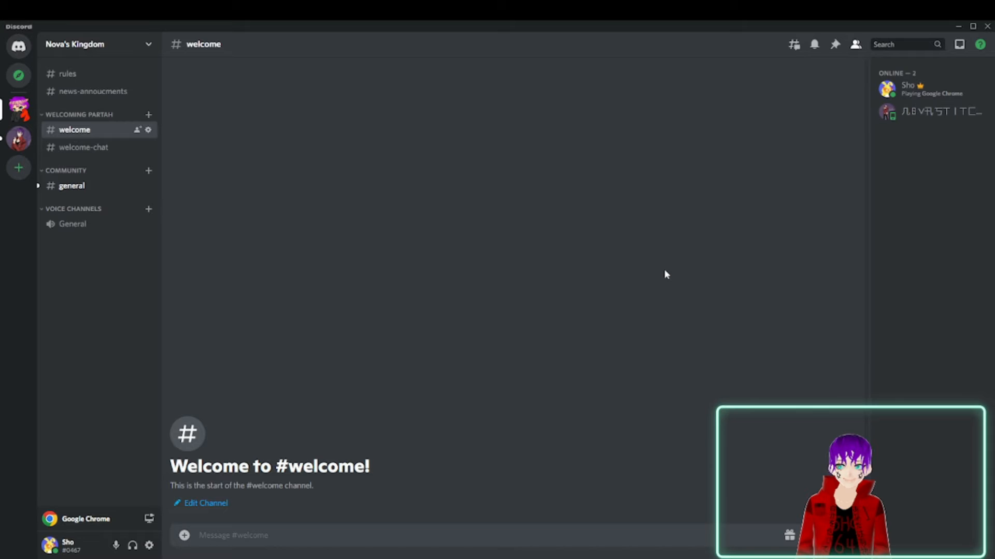
left_click(70, 186)
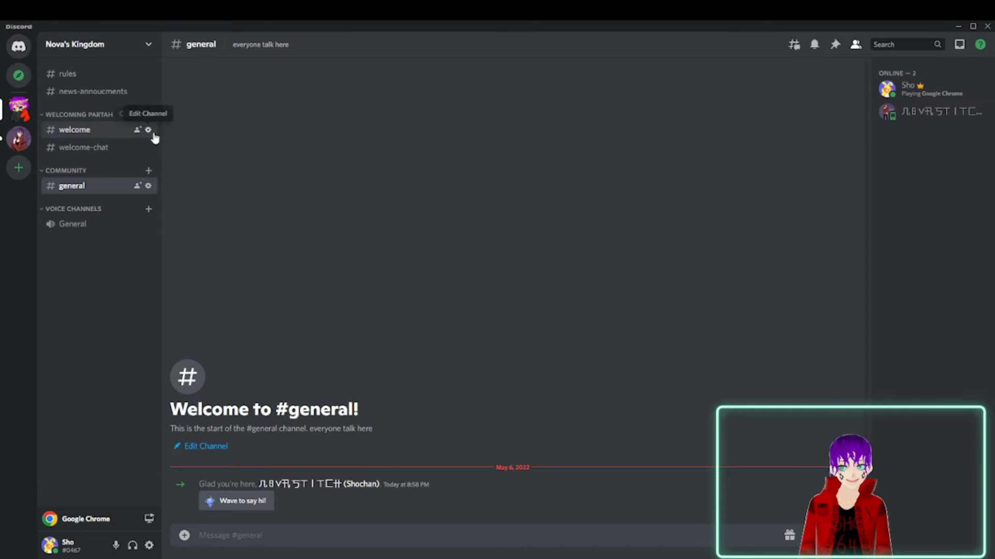
Set the server's system messages channel to welcome, save the change and return to the general channel.
left_click(100, 132)
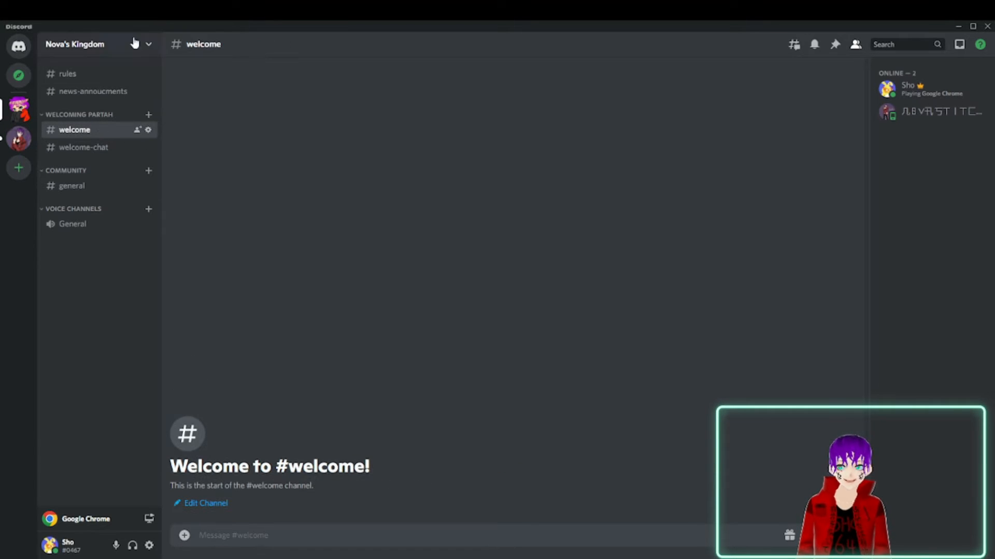
left_click(147, 52)
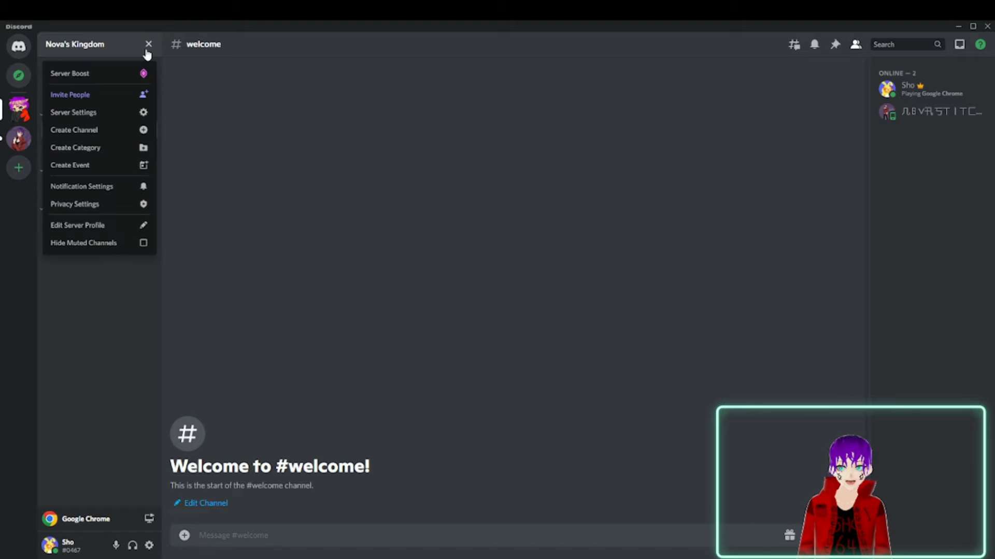
left_click(147, 112)
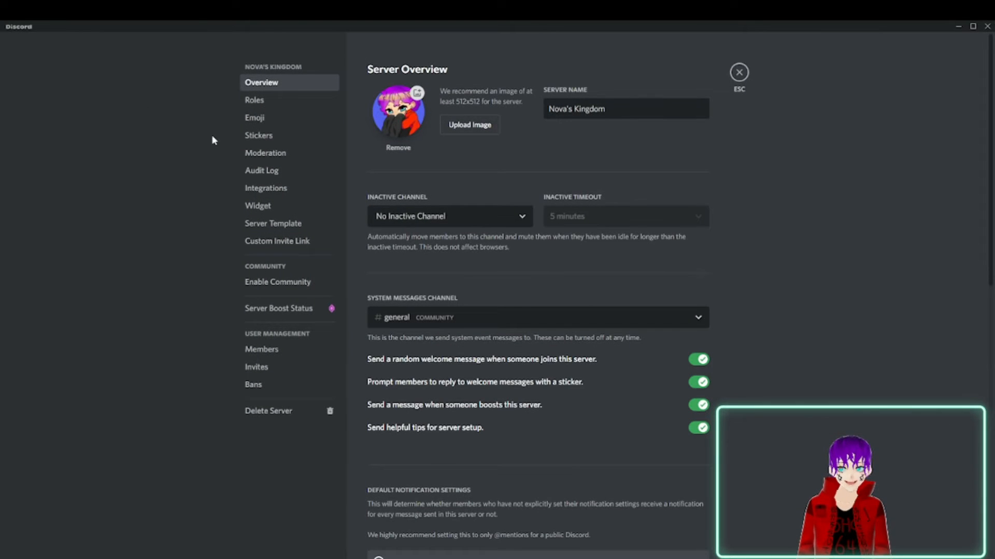
left_click(450, 324)
left_click(434, 410)
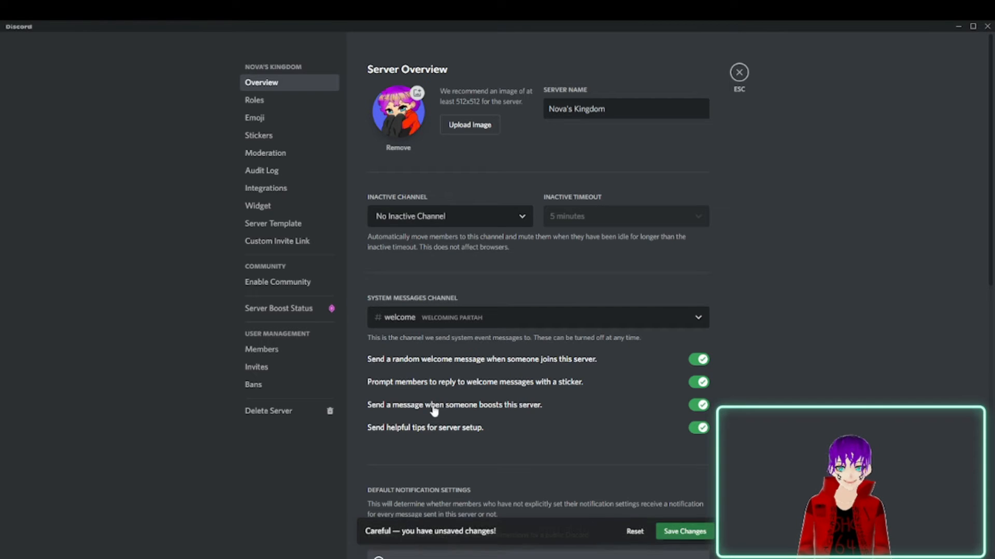
left_click(682, 534)
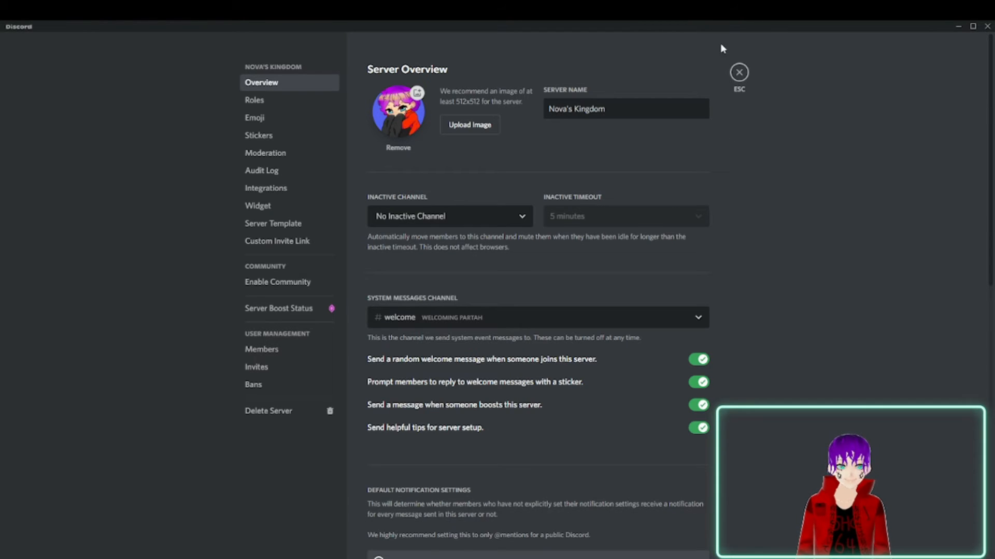
left_click(740, 73)
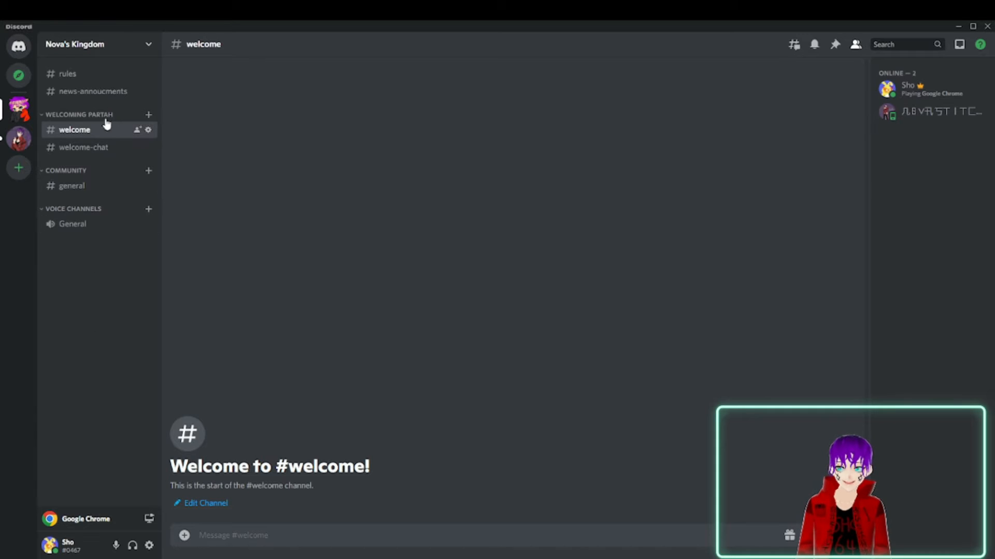
left_click(100, 190)
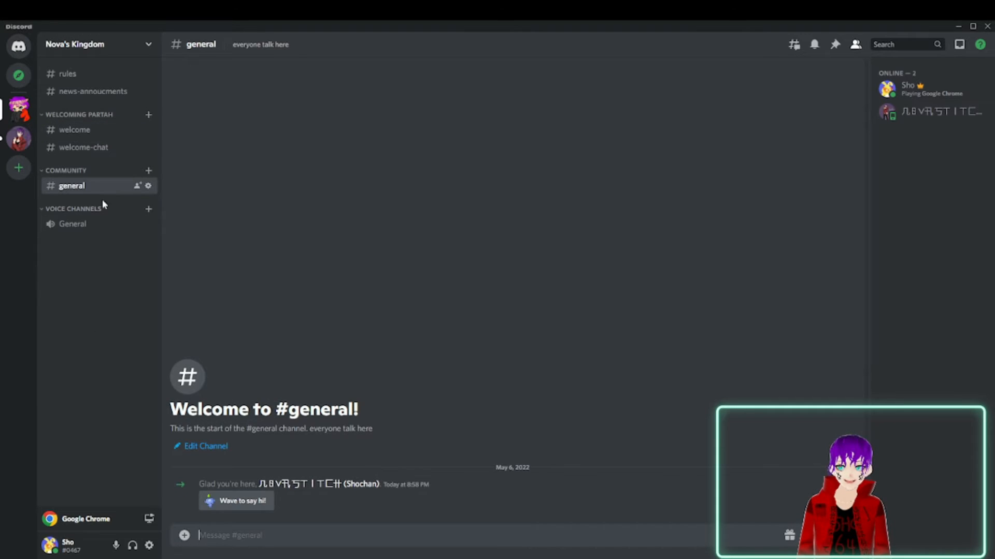
View the welcome and welcome-chat channels, and open the permission settings of the welcome channel.
left_click(74, 131)
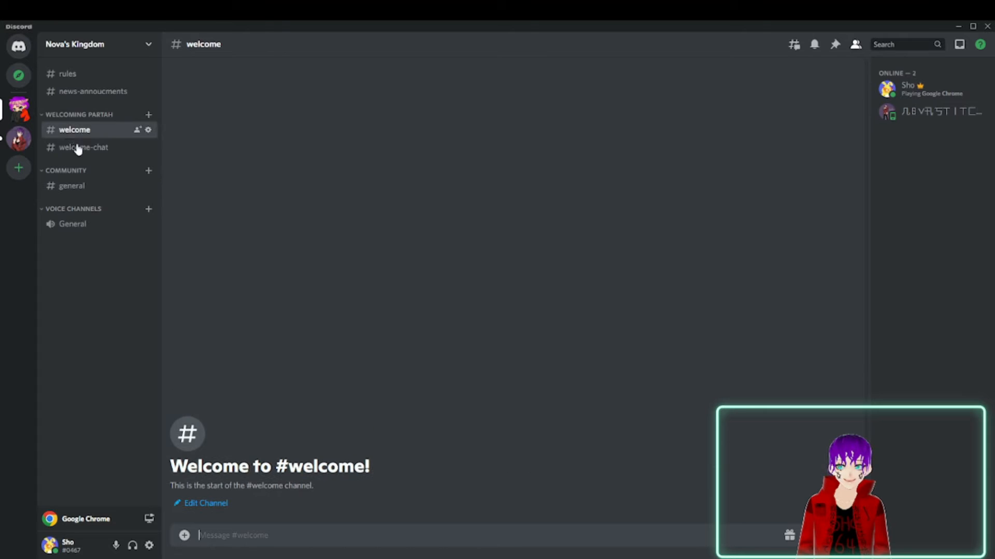
left_click(83, 147)
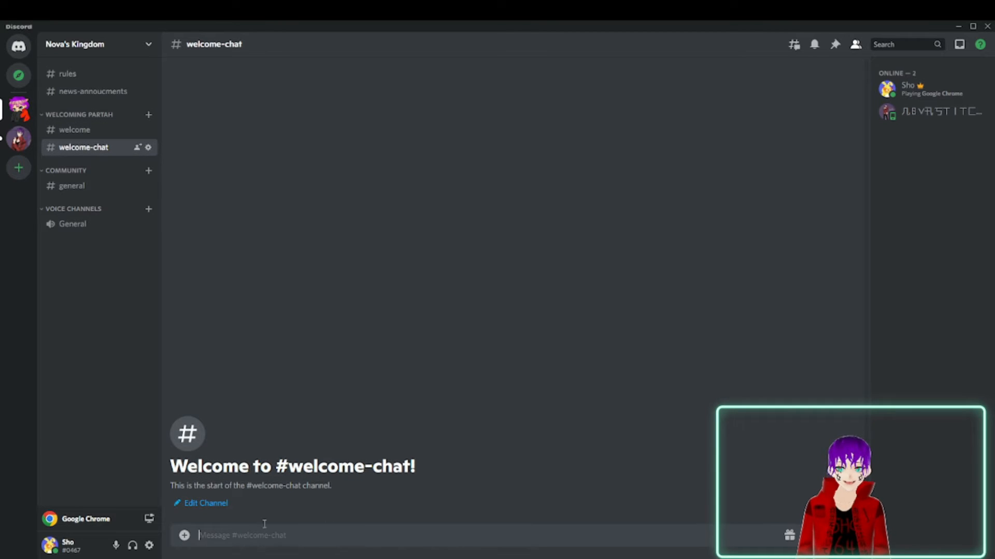
left_click(49, 129)
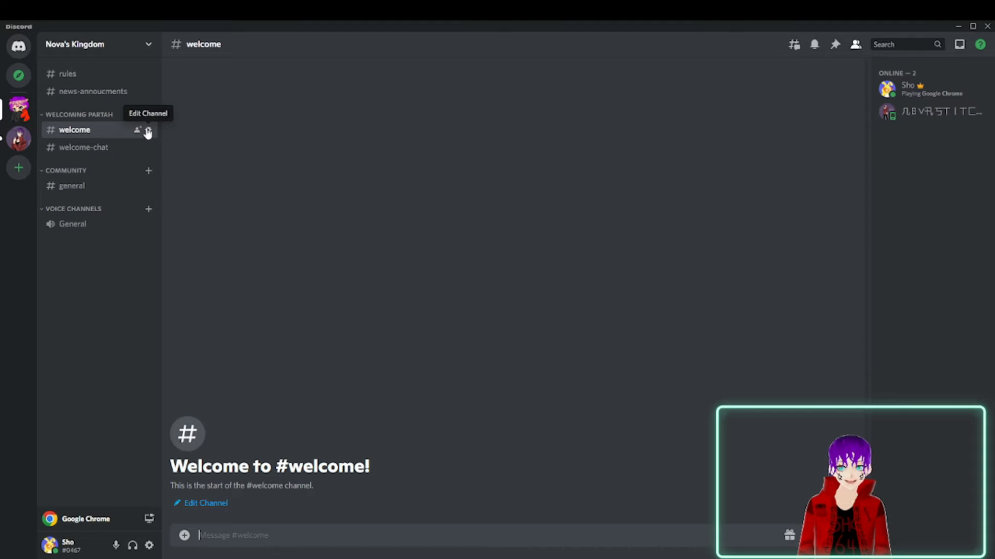
left_click(149, 131)
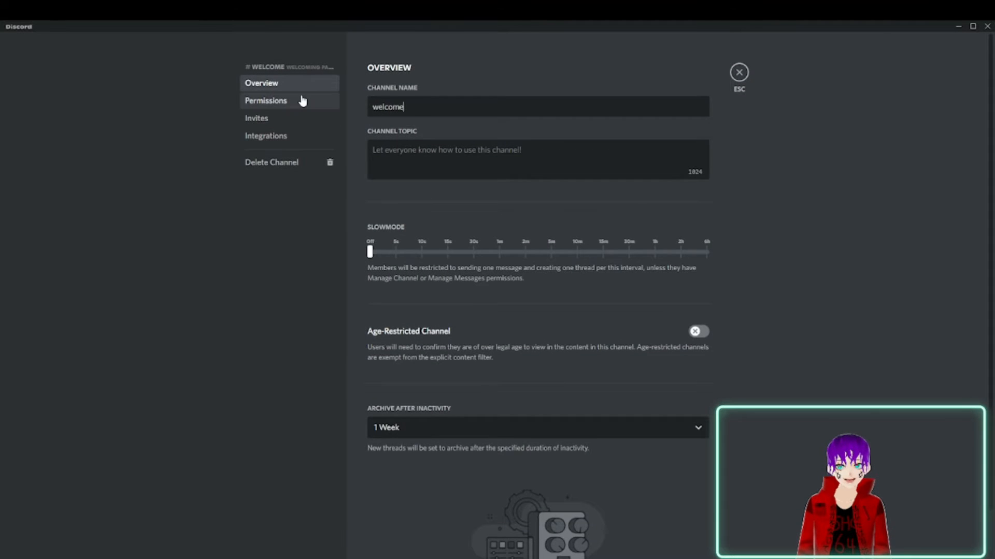
left_click(301, 98)
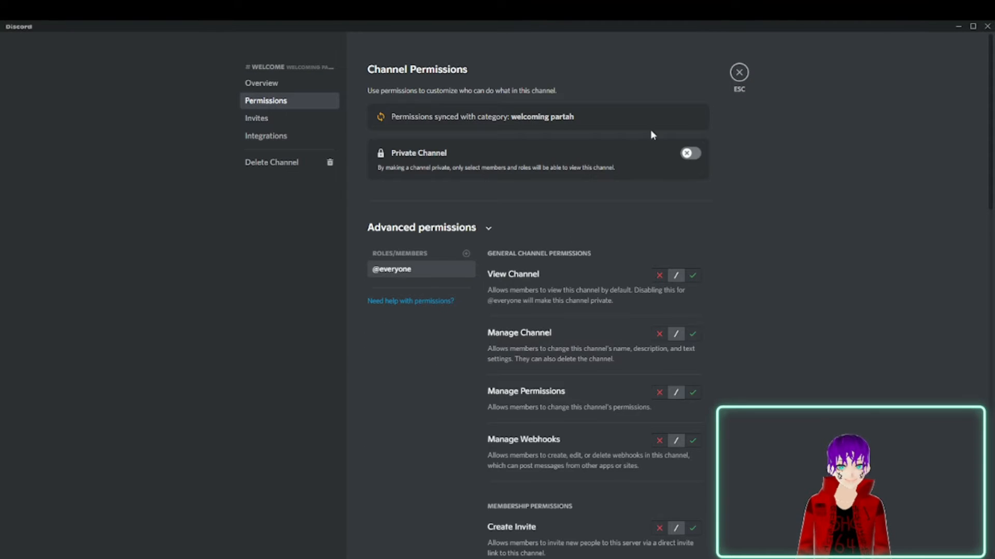
scroll(637, 165, "down", 2)
left_click(659, 171)
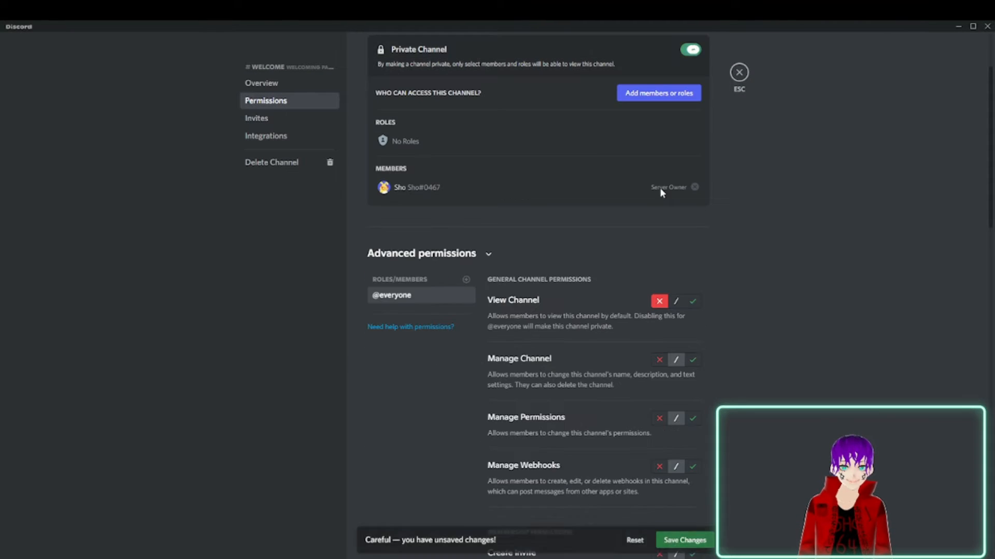
left_click(659, 360)
scroll(659, 374, "down", 3)
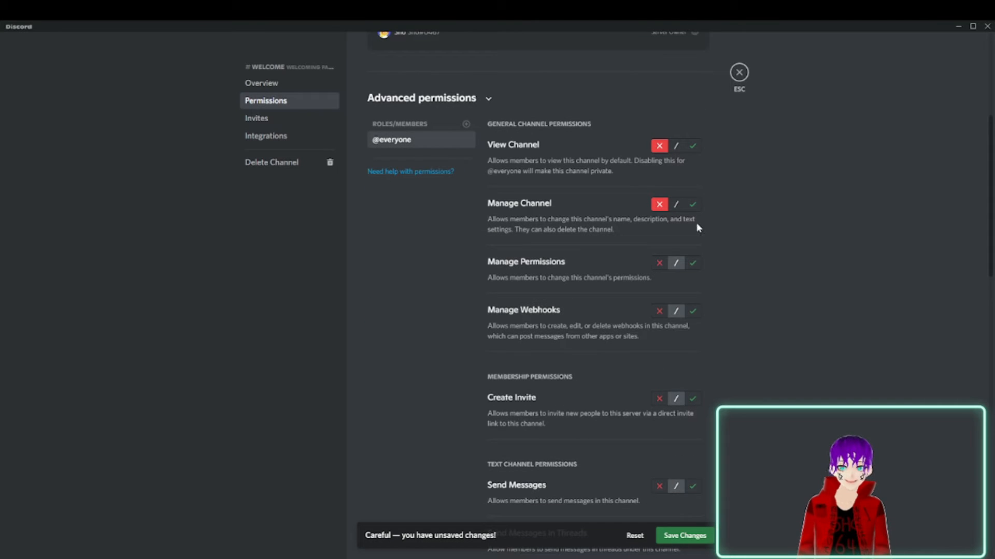
left_click(659, 263)
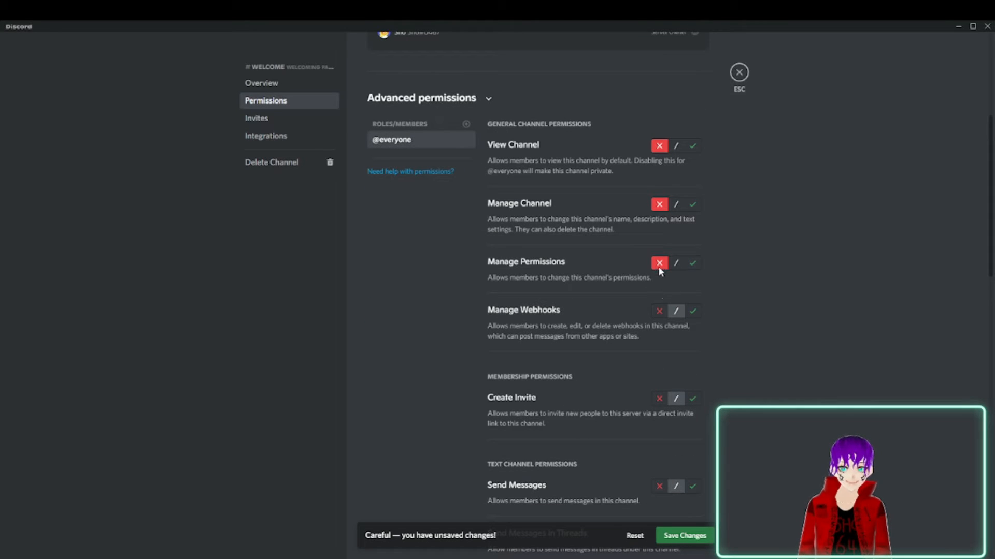
left_click(659, 398)
scroll(659, 398, "down", 4)
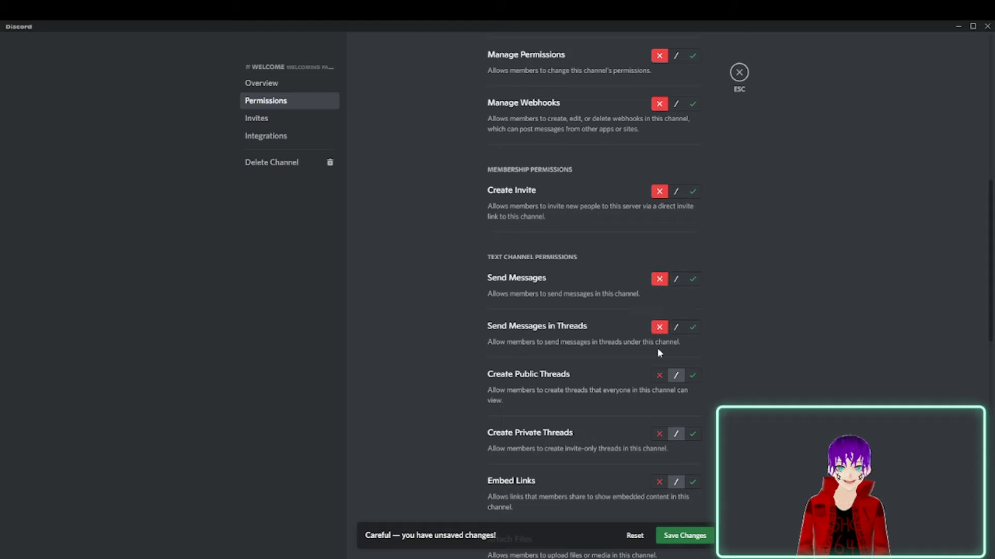
left_click(659, 375)
scroll(661, 382, "down", 3)
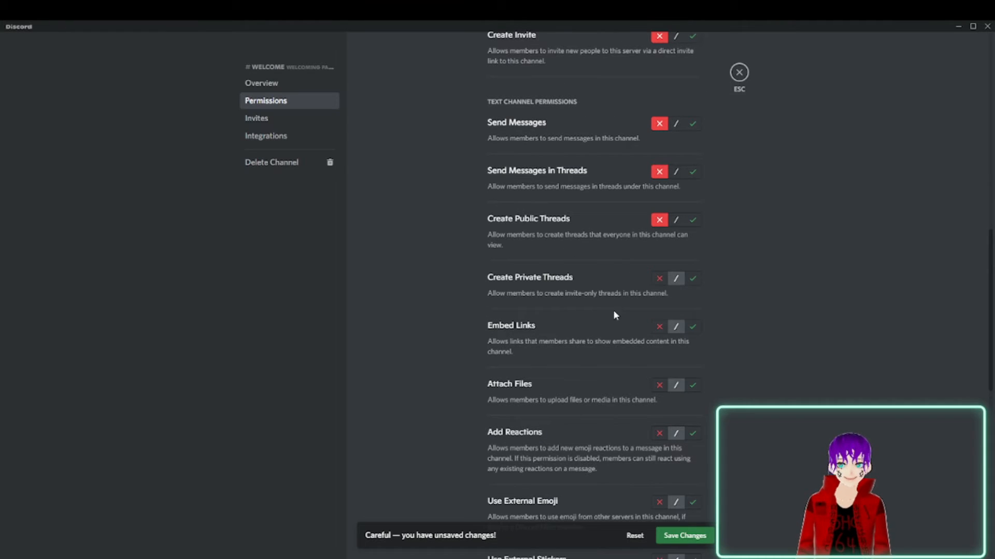
left_click(659, 385)
scroll(661, 386, "down", 2)
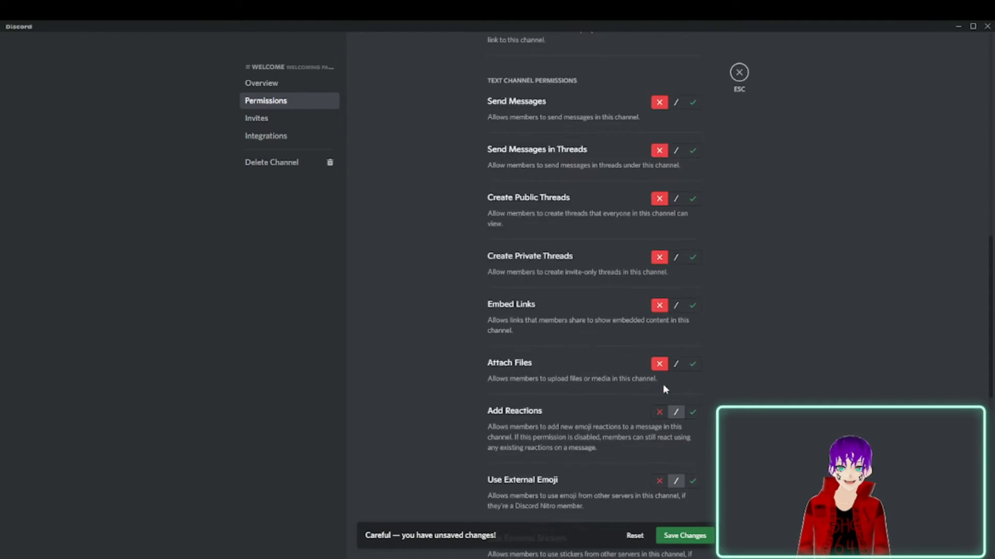
left_click(659, 330)
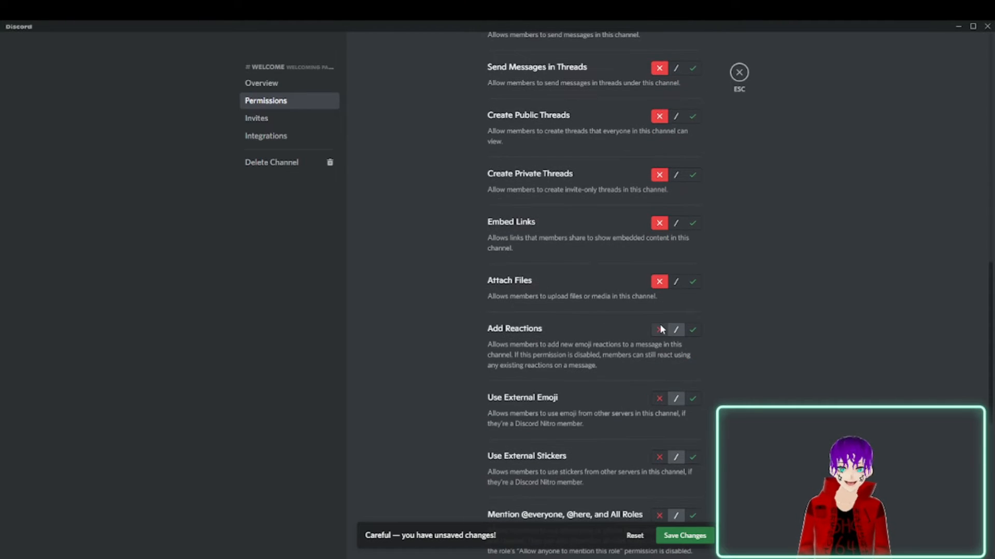
left_click(661, 459)
scroll(662, 461, "down", 4)
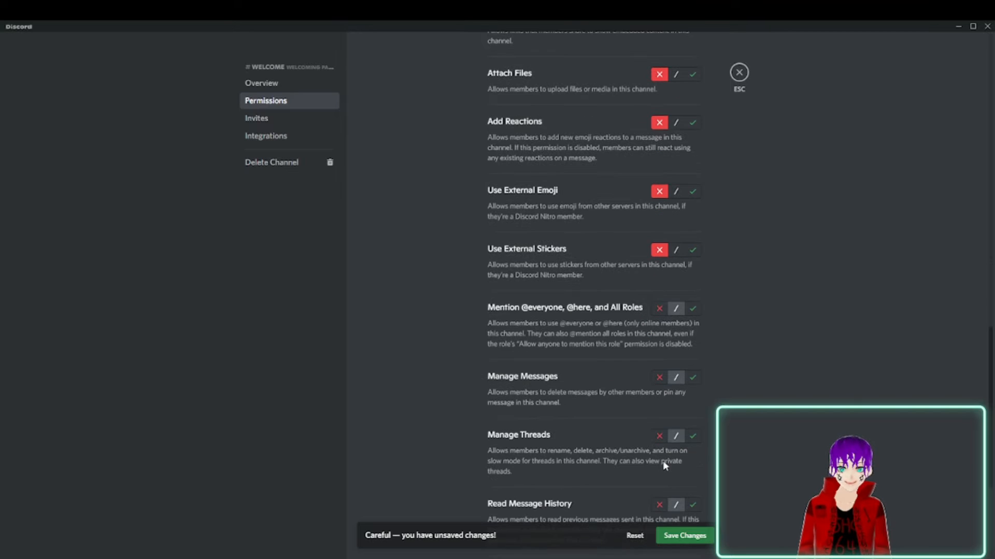
left_click(661, 379)
scroll(657, 386, "down", 3)
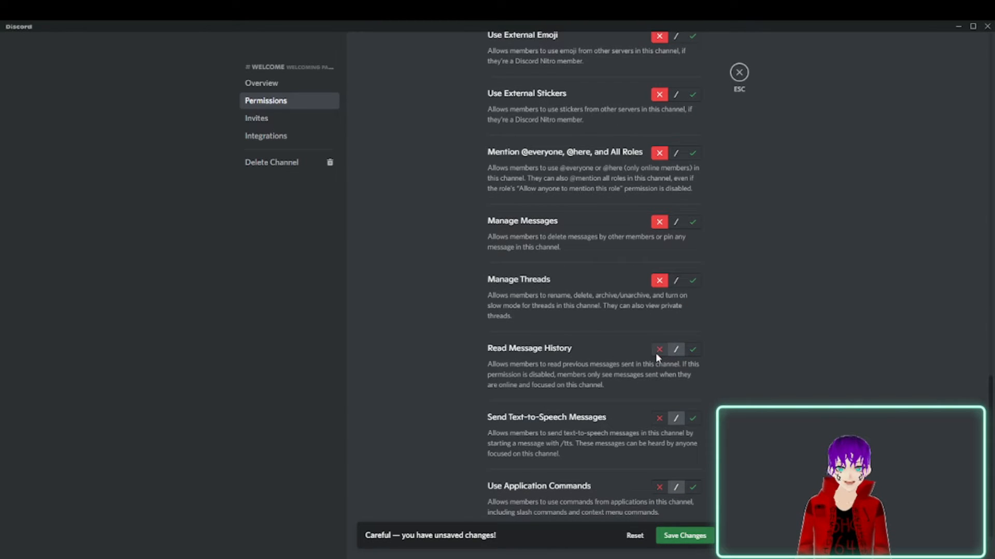
left_click(662, 418)
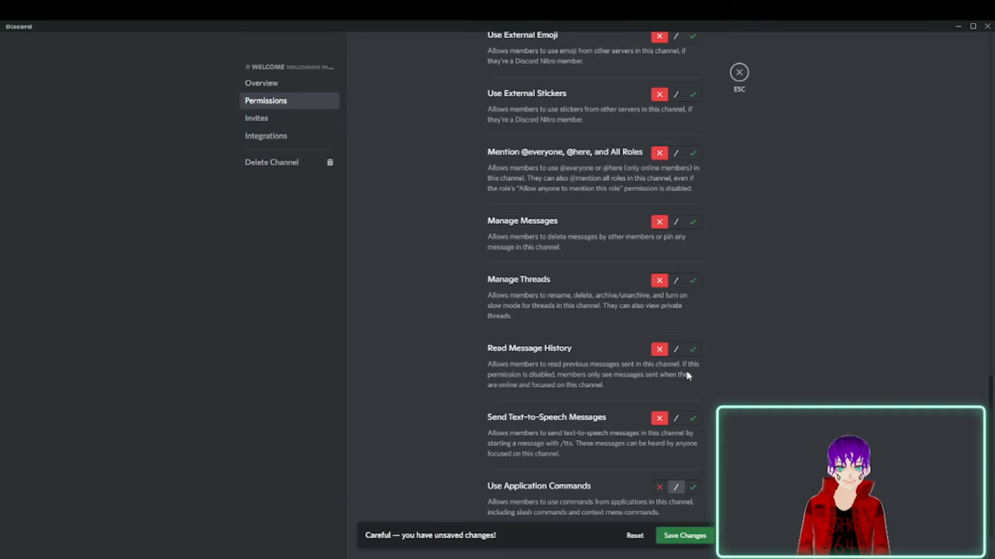
scroll(688, 376, "down", 1)
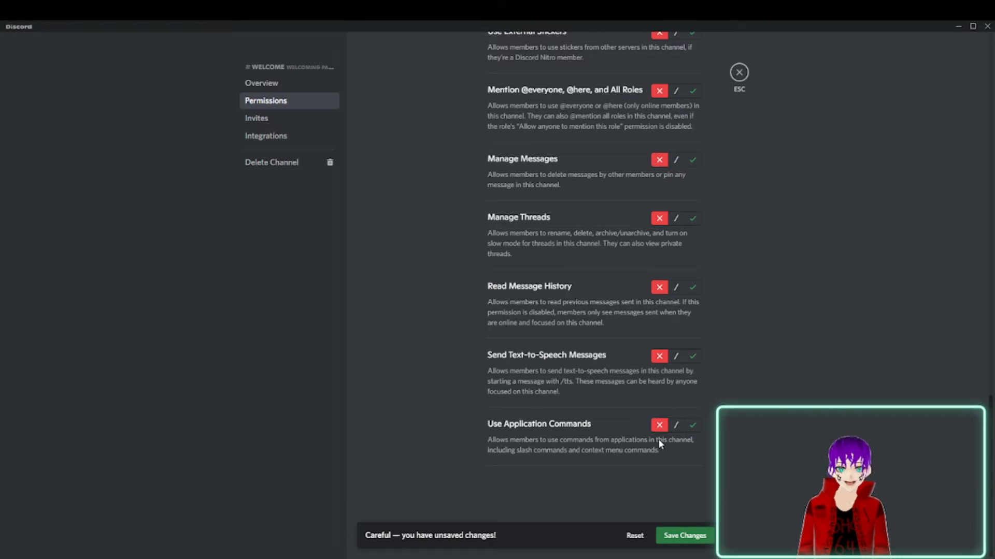
left_click(674, 539)
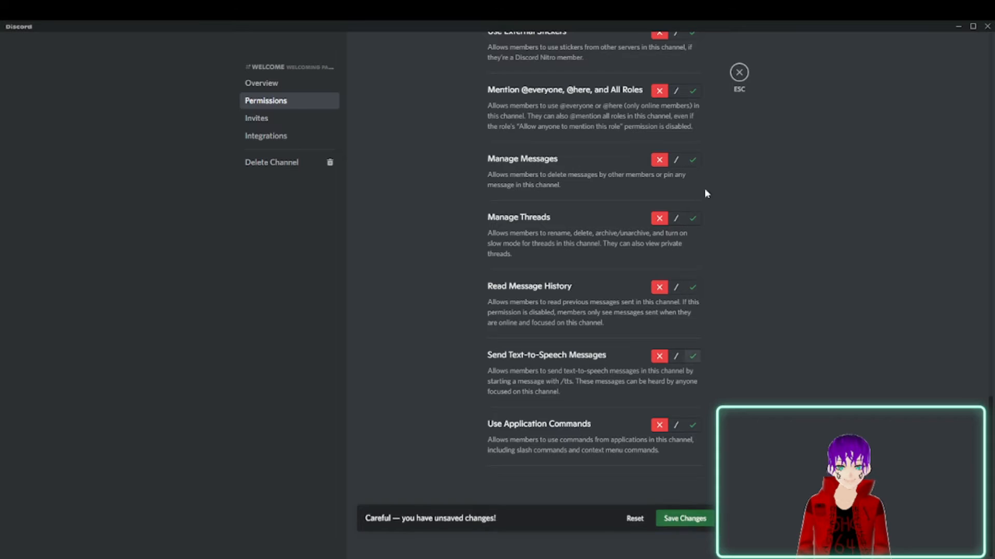
left_click(739, 73)
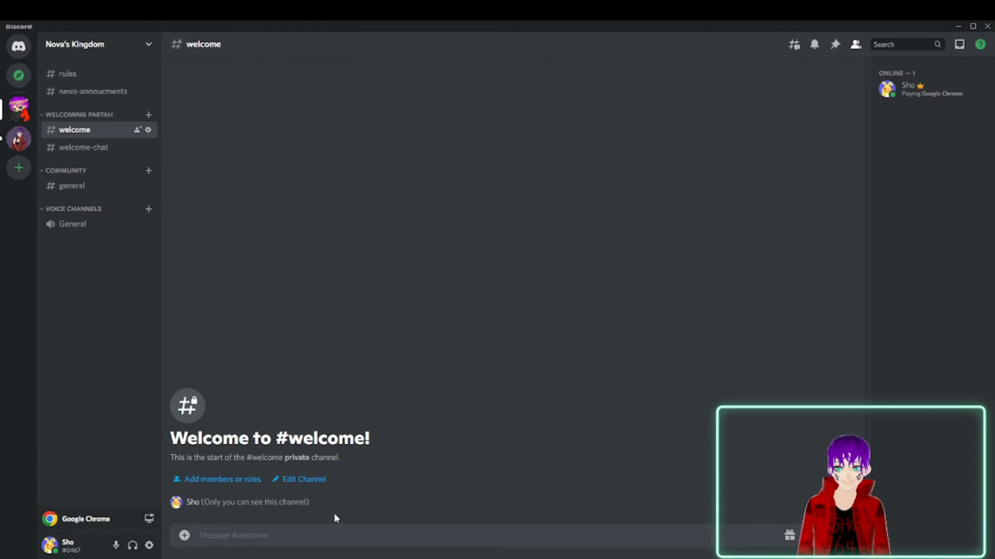
left_click(148, 130)
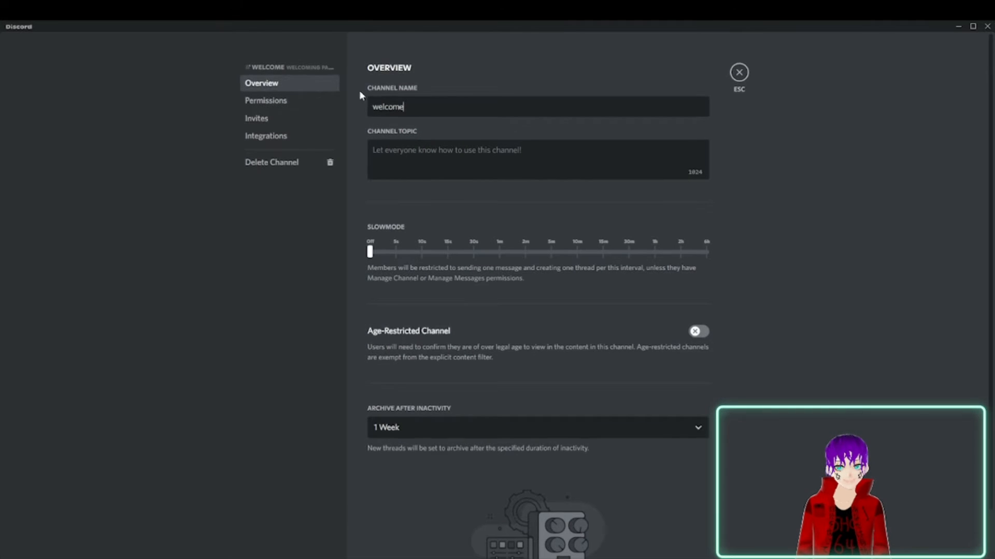
left_click(288, 105)
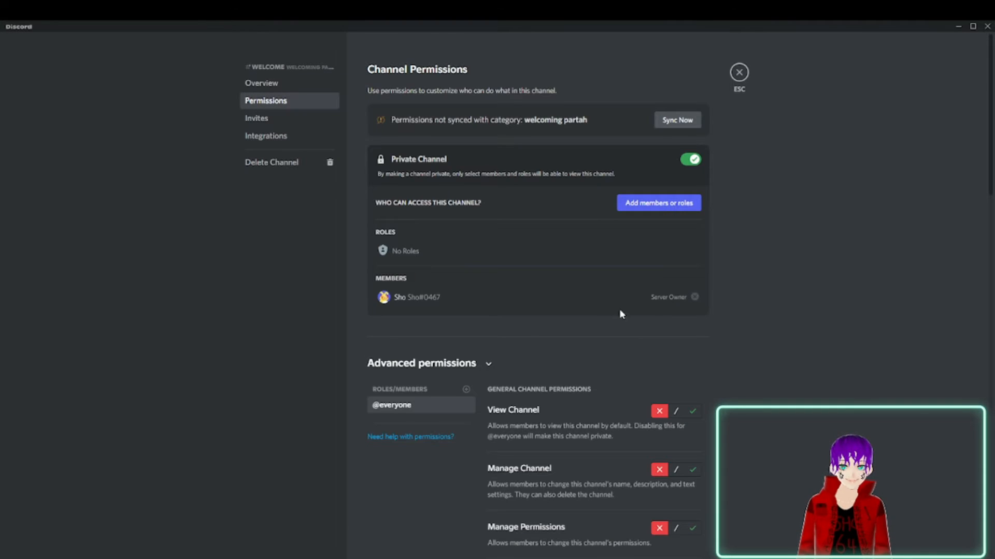
scroll(647, 284, "down", 3)
left_click(692, 255)
scroll(692, 255, "down", 2)
left_click(688, 535)
left_click(738, 72)
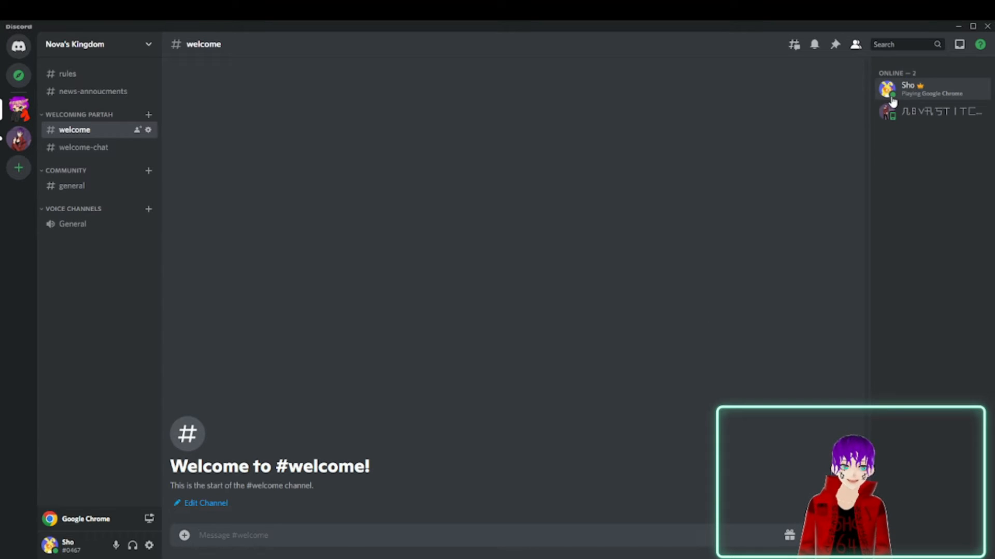
left_click(148, 129)
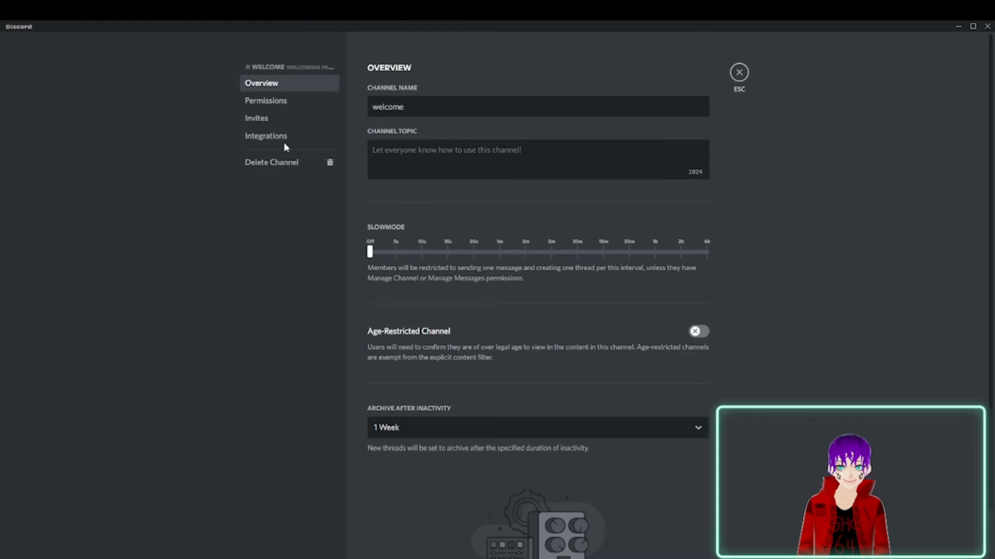
left_click(289, 106)
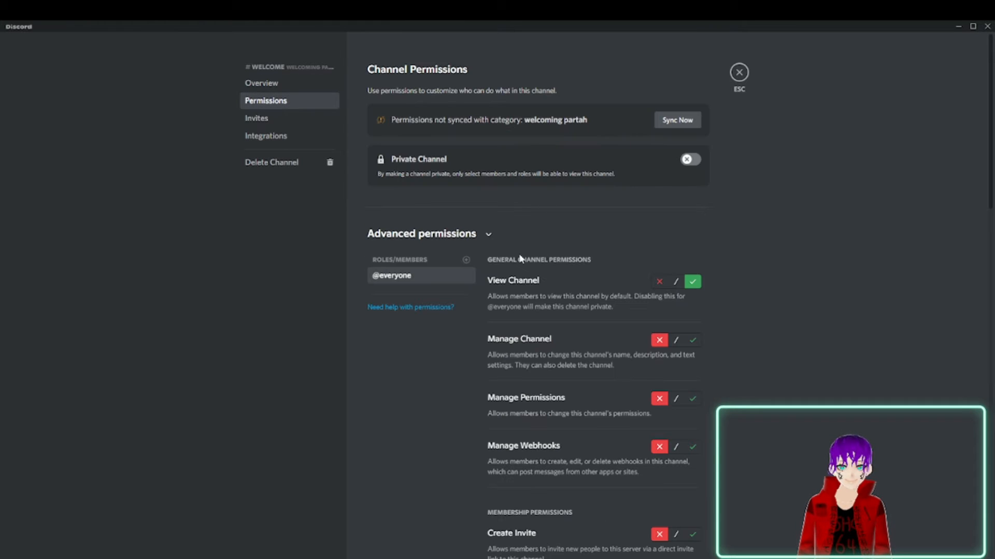
scroll(583, 198, "down", 4)
scroll(507, 179, "down", 15)
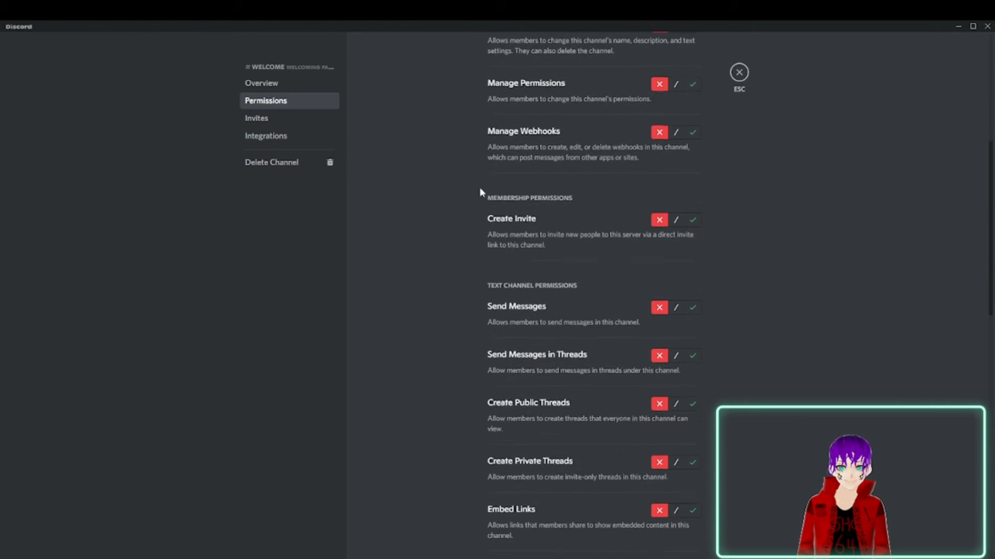
left_click(744, 75)
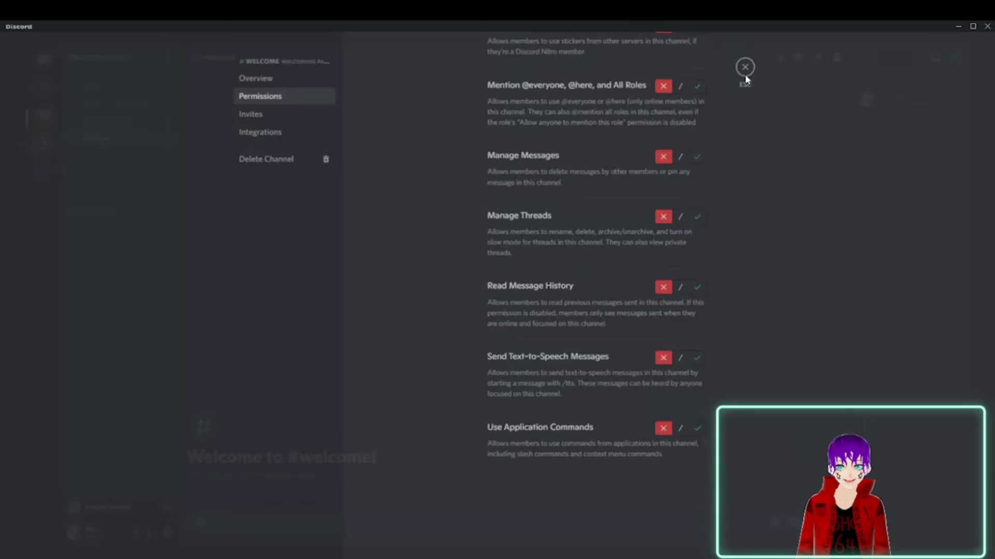
left_click(150, 46)
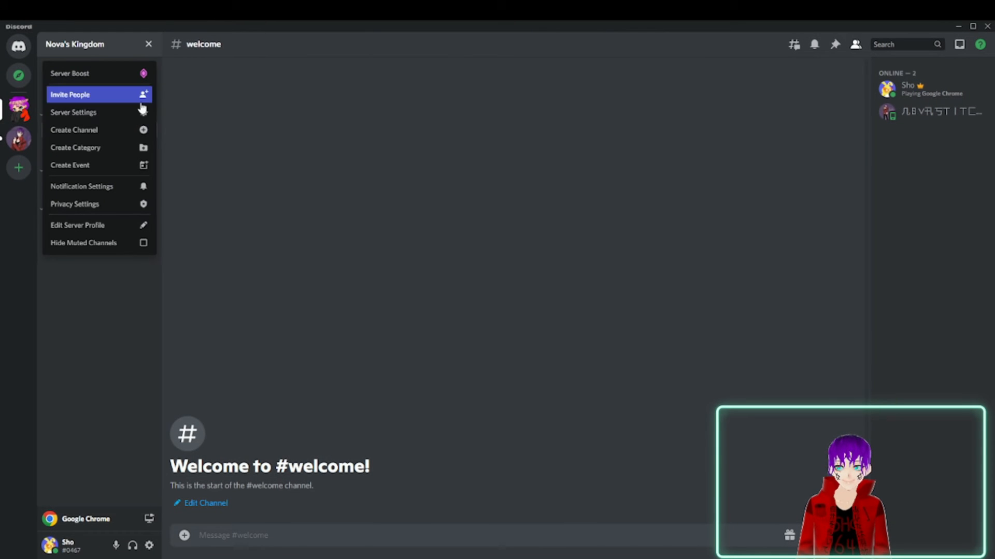
left_click(109, 116)
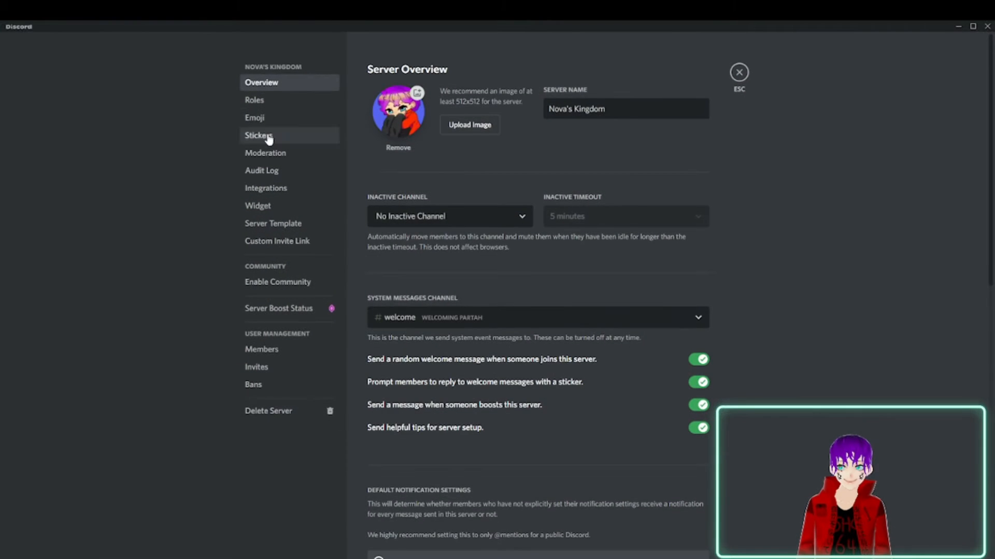
left_click(259, 101)
left_click(495, 355)
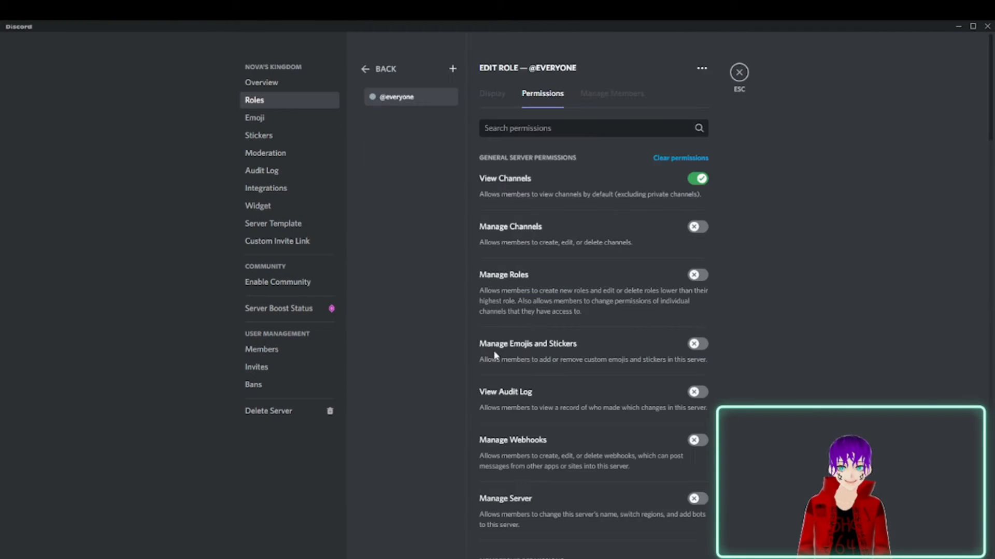
scroll(625, 200, "down", 8)
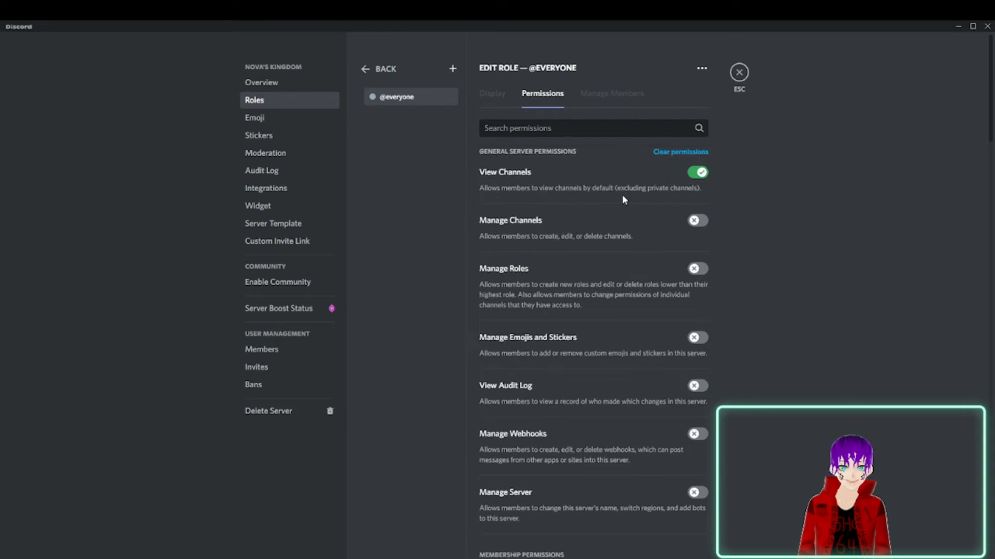
scroll(495, 245, "down", 20)
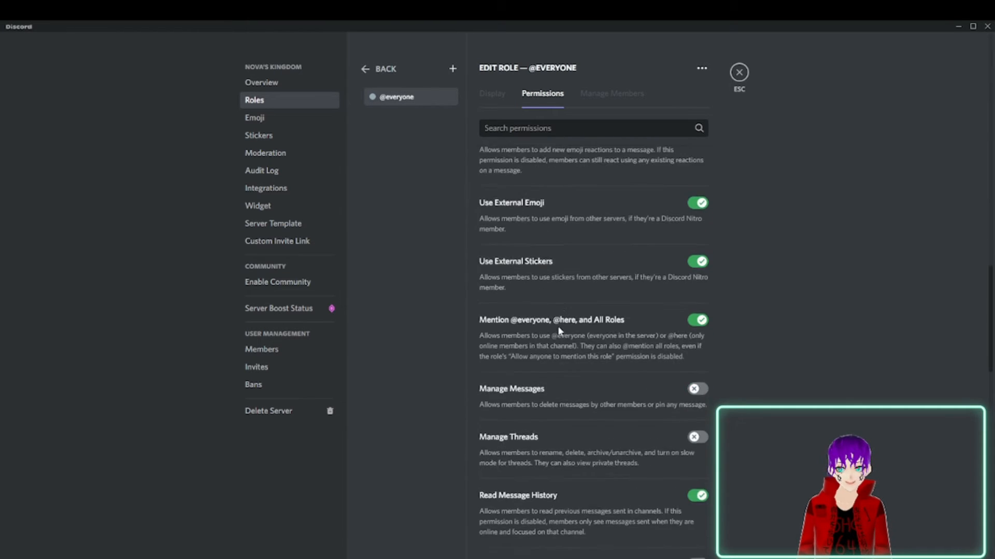
left_click(739, 72)
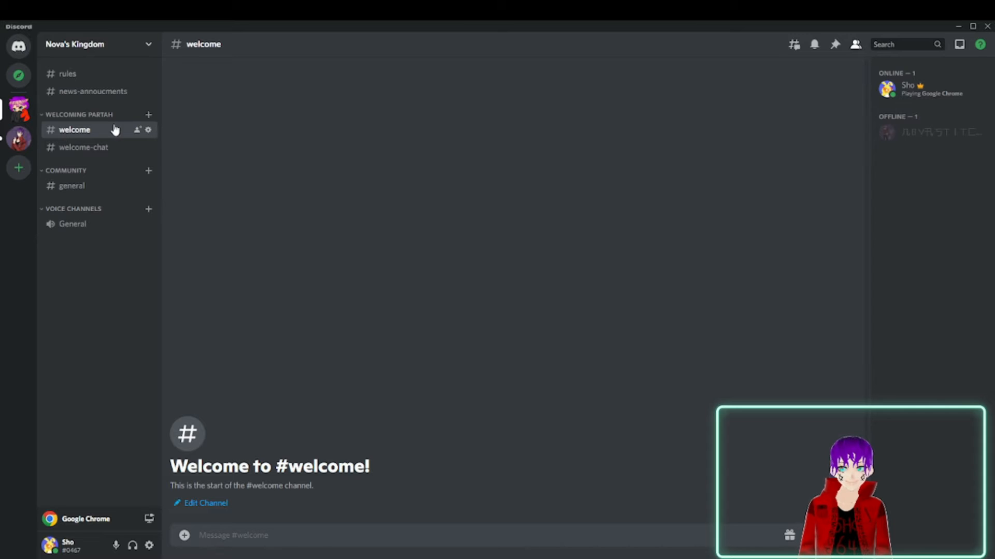
Open the news-annoucments channel, look at its overview settings and close them.
left_click(99, 93)
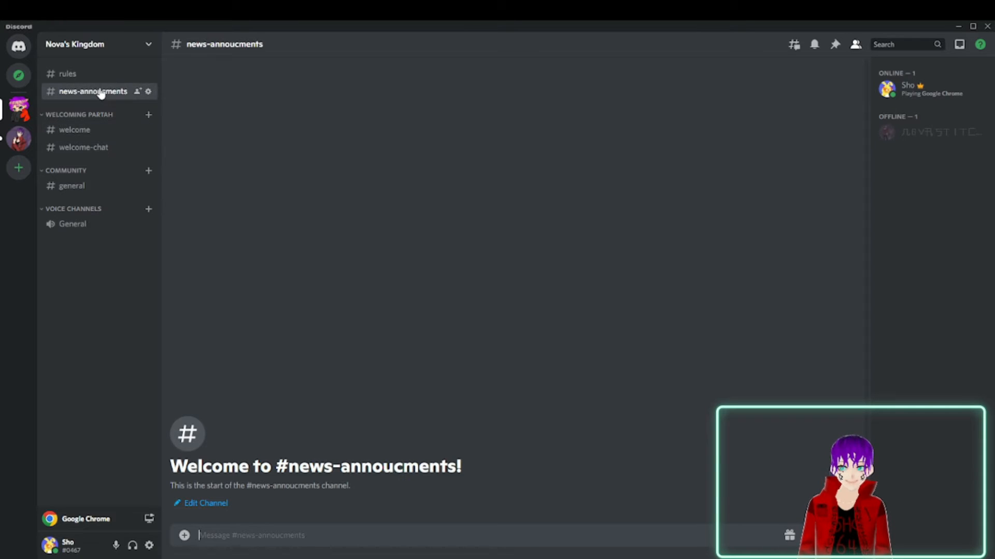
left_click(148, 93)
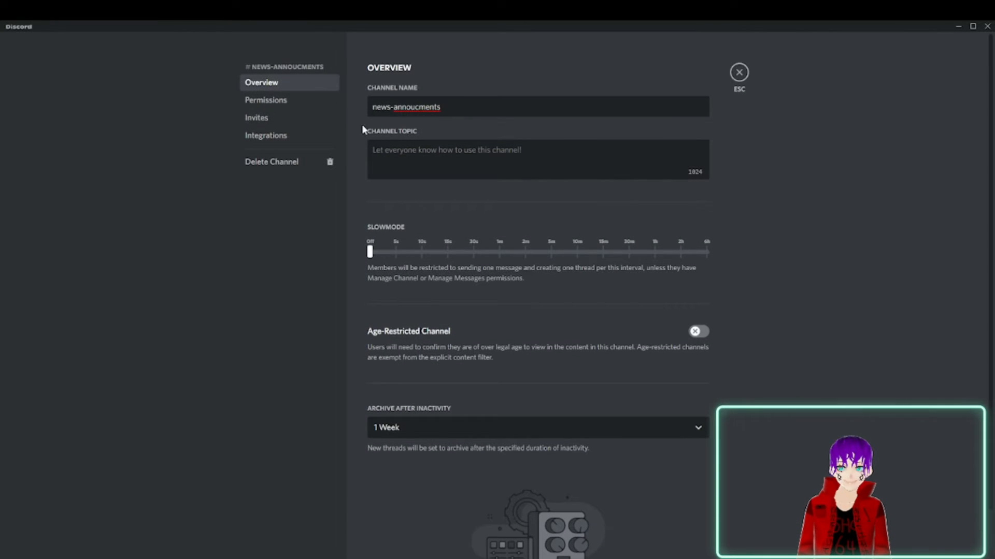
left_click(739, 73)
Post the placeholder messages "yujsdgvgbuhgoiuhesnd" and "df;lghsgukjfslgvn; z]" in the rules channel.
left_click(123, 73)
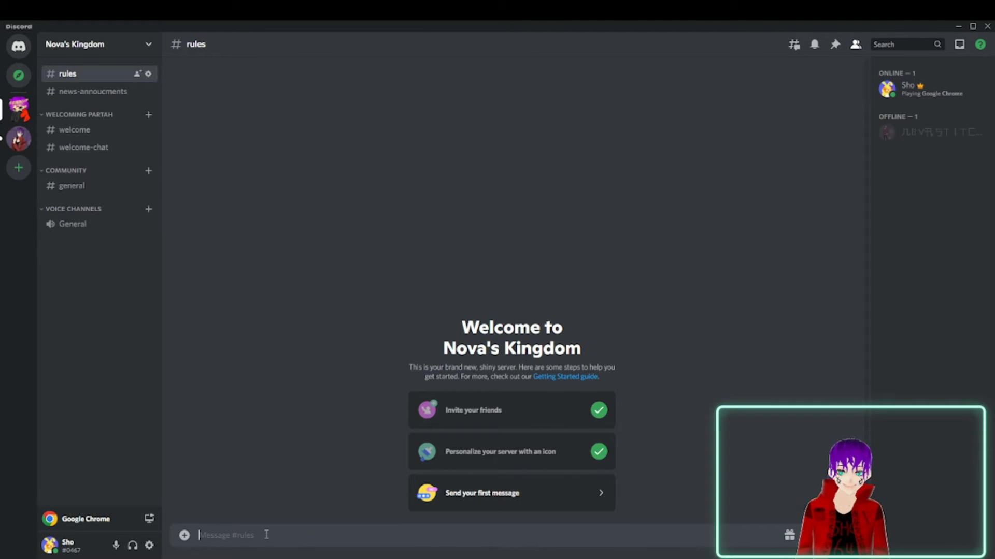
type("yujsdgvgbuhgoiuhesnd")
key("Return")
type("df;lghsgukjfslgvn; z]")
key("Return")
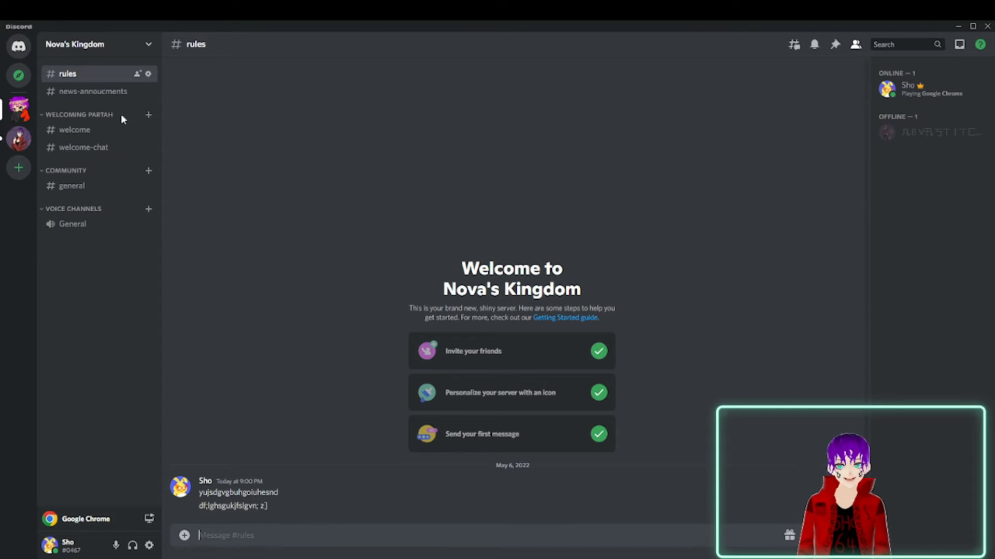
left_click(148, 74)
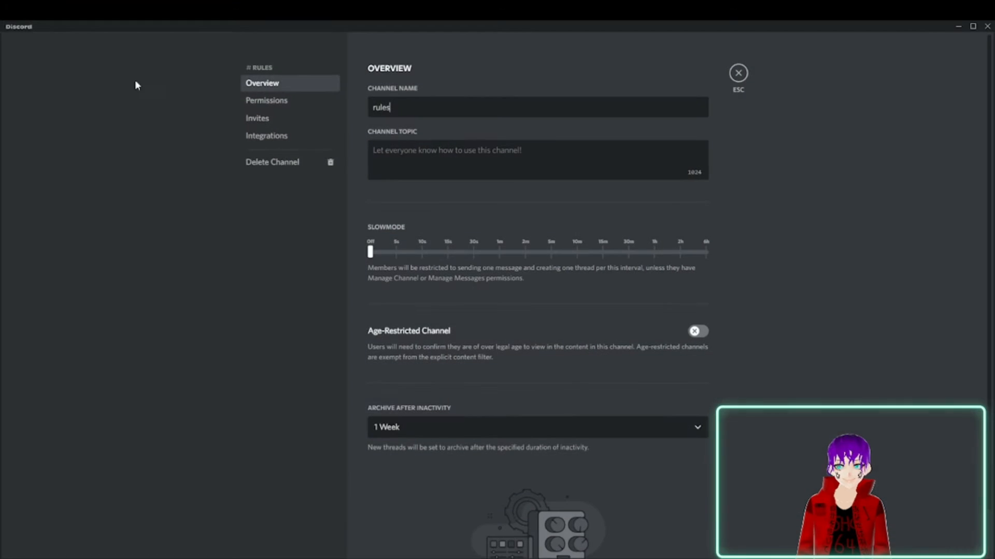
left_click(270, 104)
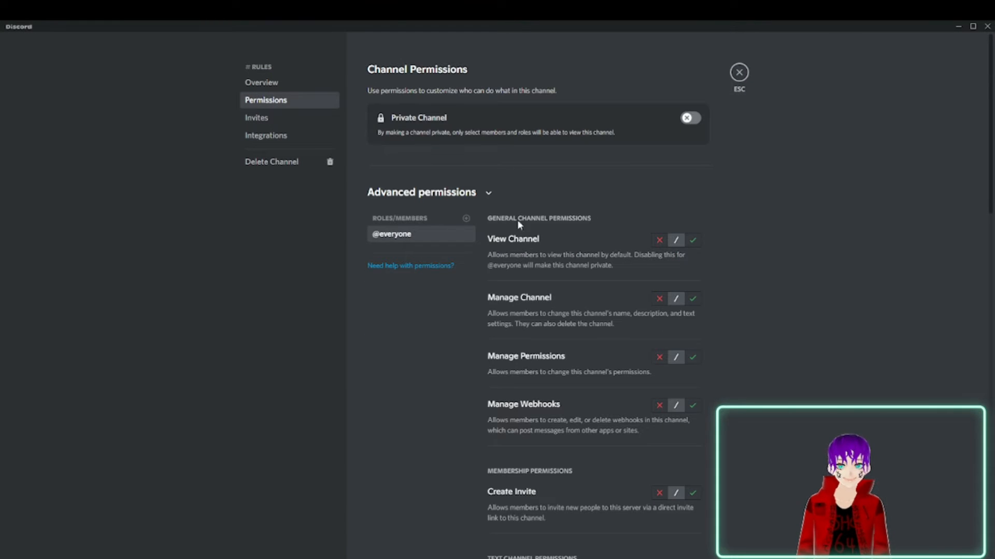
left_click(654, 241)
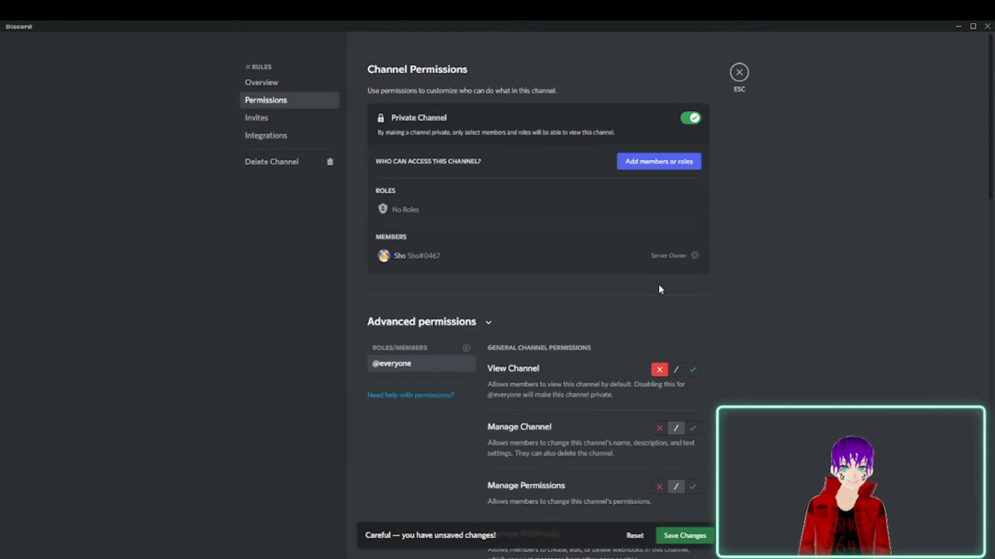
scroll(655, 285, "down", 5)
scroll(647, 207, "up", 2)
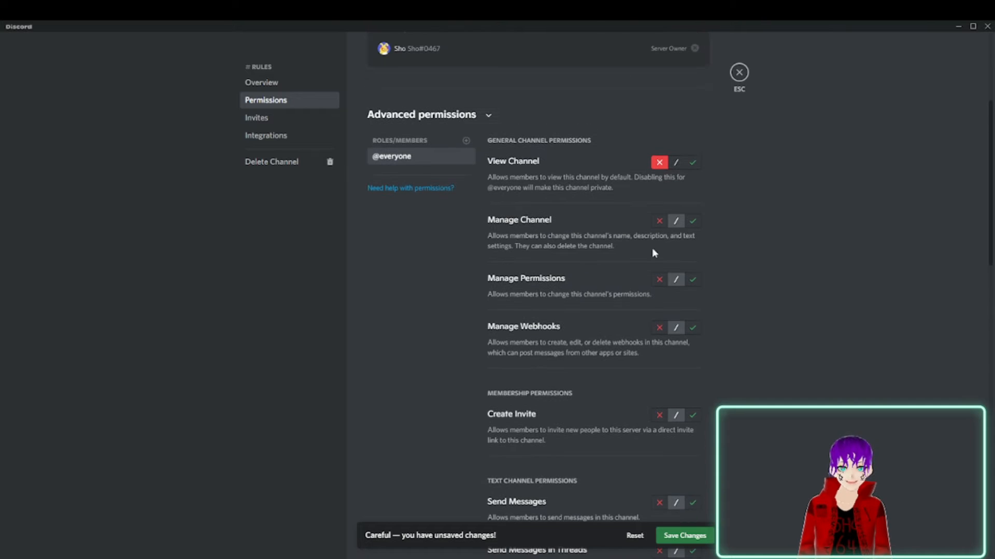
left_click(659, 222)
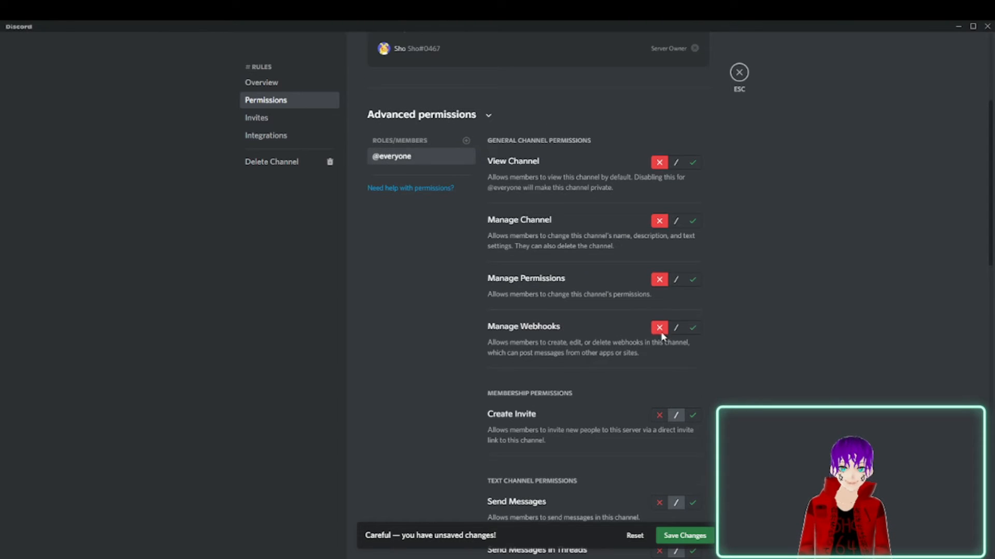
scroll(661, 334, "down", 3)
scroll(651, 278, "up", 3)
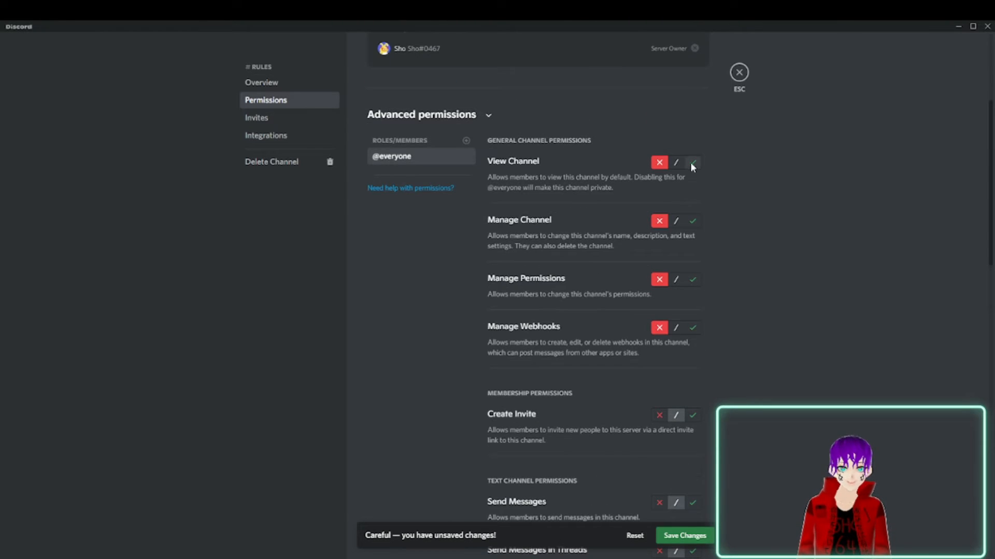
scroll(676, 251, "down", 6)
left_click(658, 79)
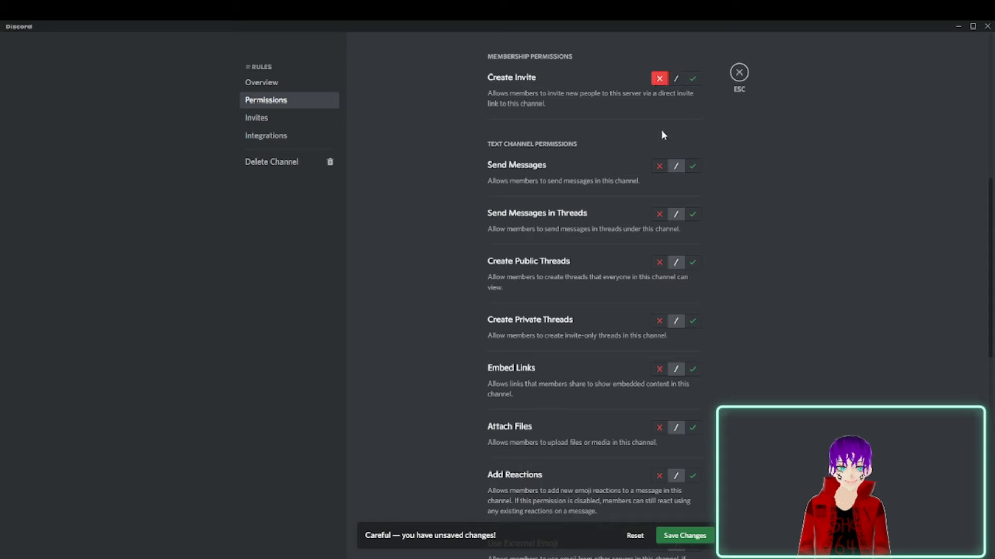
left_click(659, 166)
left_click(660, 214)
left_click(660, 264)
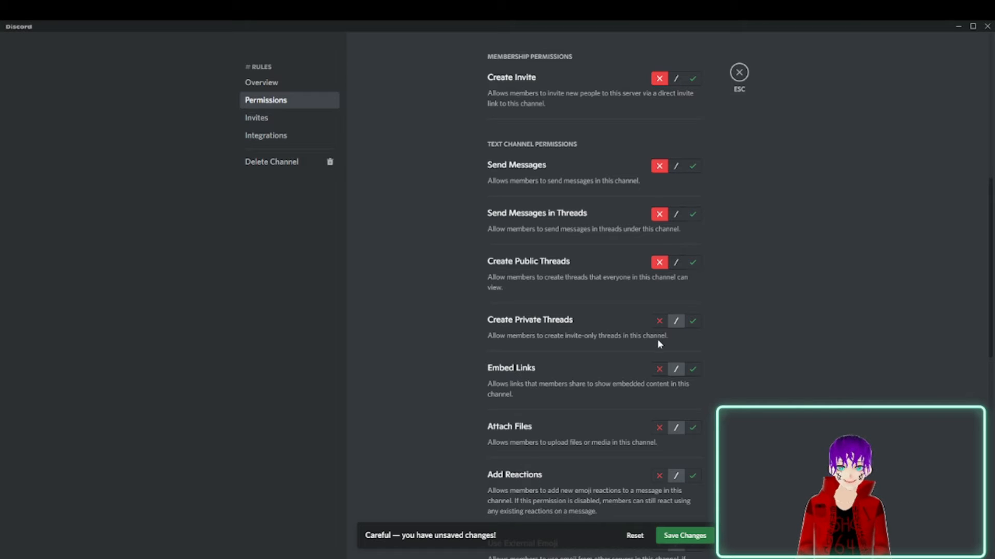
scroll(663, 366, "down", 3)
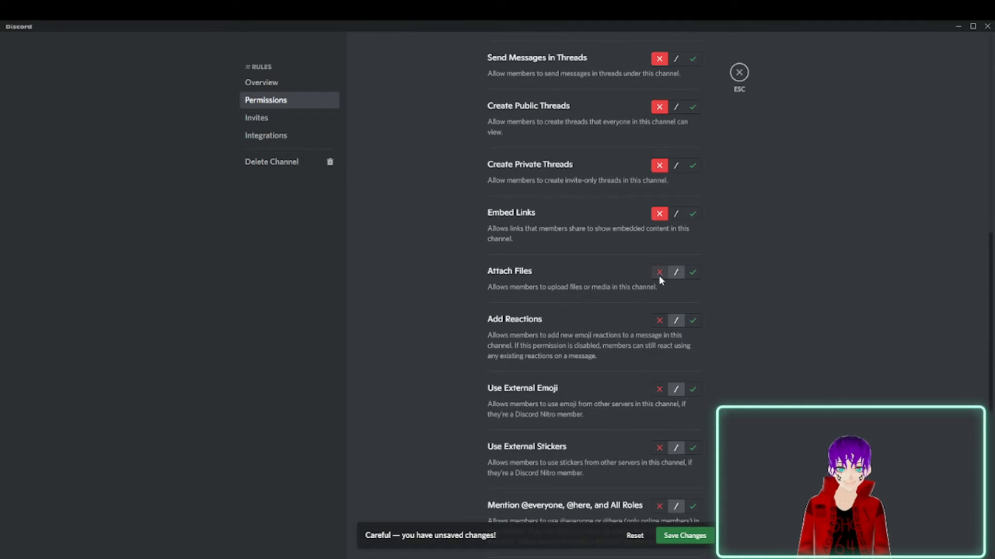
left_click(659, 321)
scroll(659, 397, "down", 2)
left_click(660, 344)
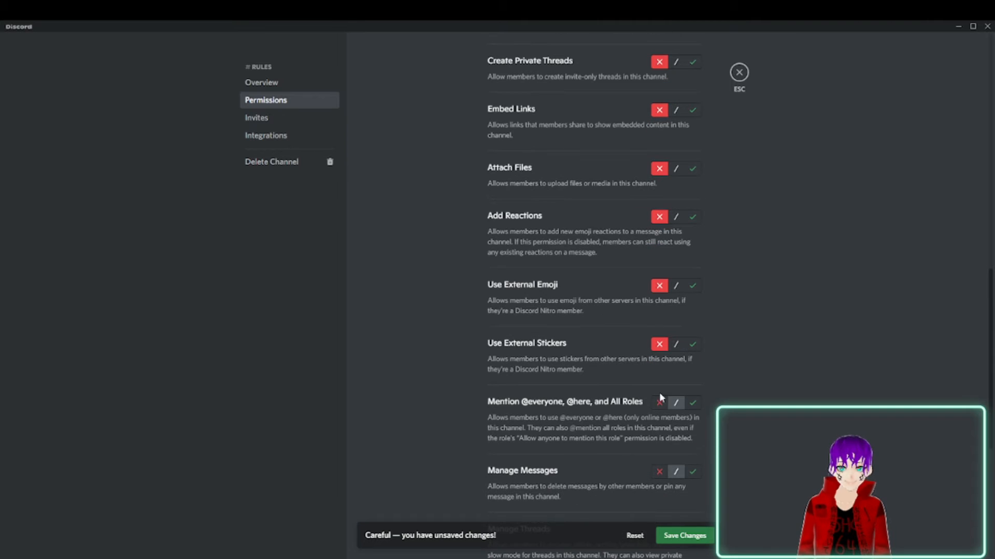
left_click(659, 471)
scroll(655, 415, "down", 5)
left_click(658, 272)
left_click(656, 338)
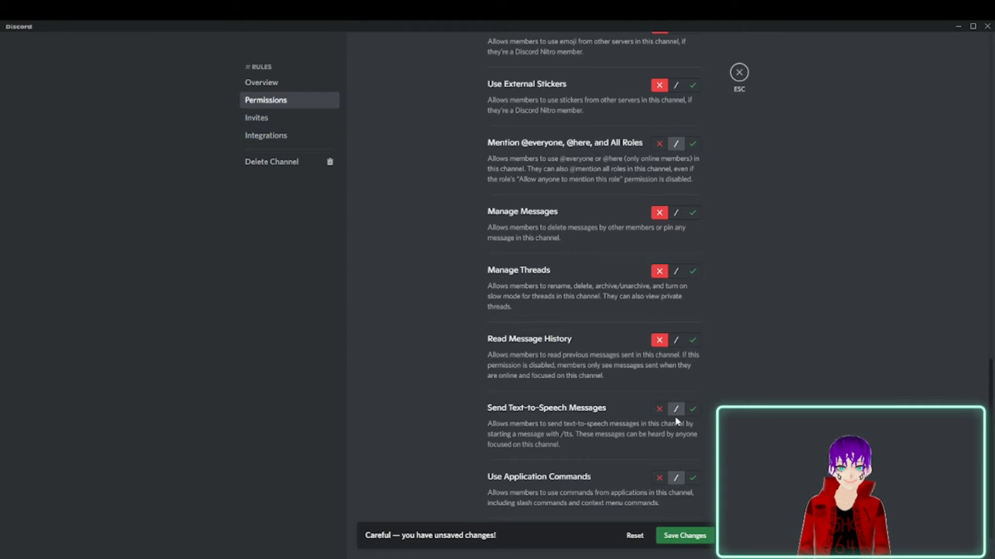
left_click(658, 478)
scroll(659, 485, "down", 2)
left_click(683, 539)
left_click(739, 72)
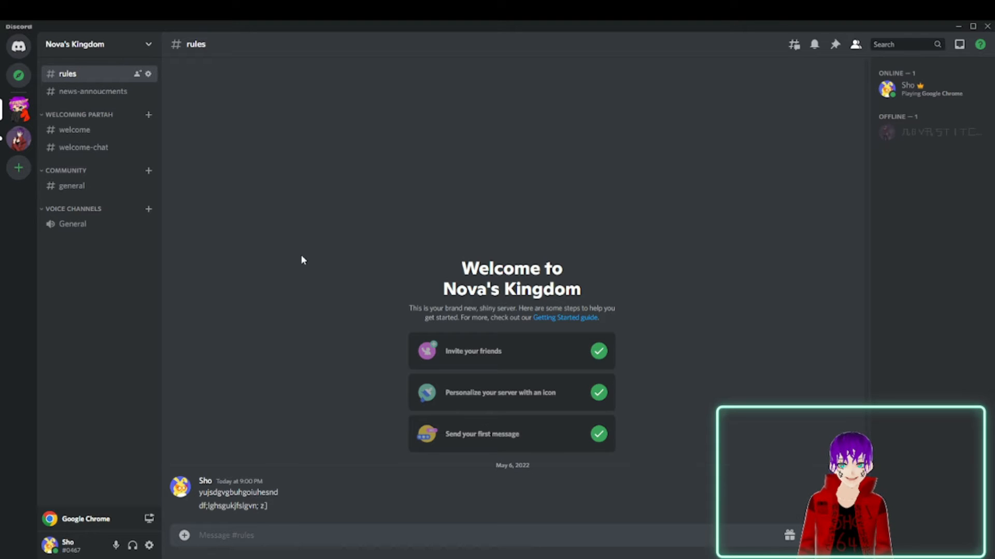
Open the welcome channel and look through the Overview and Roles pages of the server settings.
left_click(73, 131)
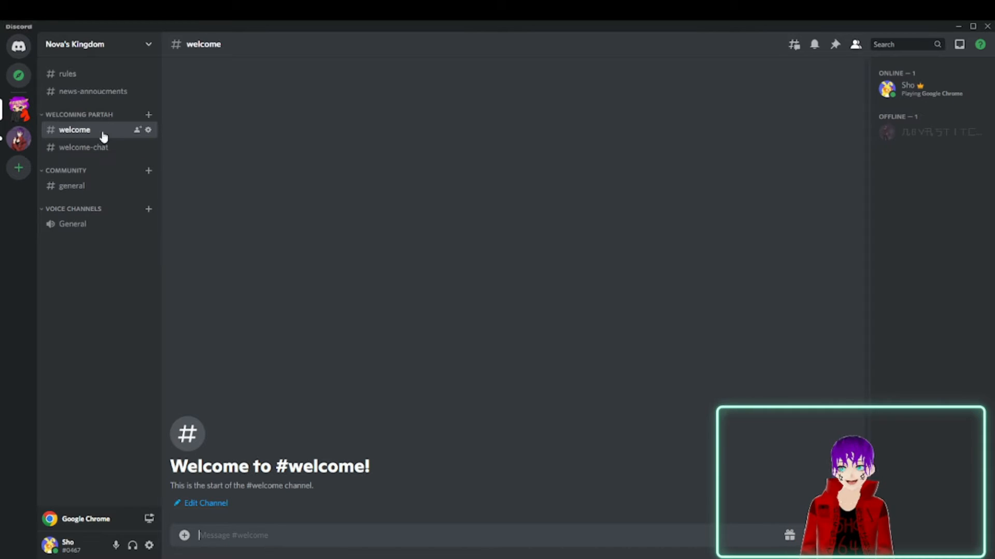
left_click(148, 44)
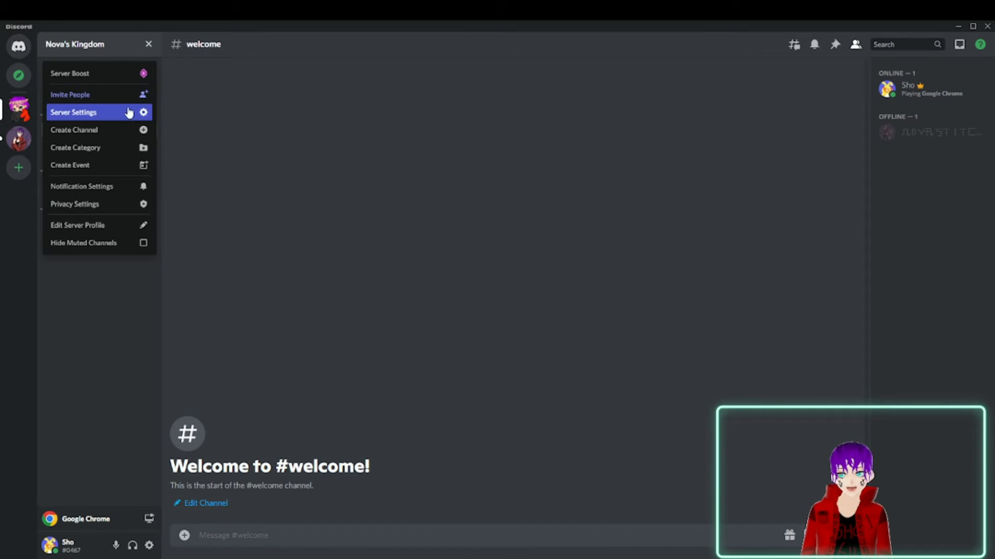
left_click(142, 115)
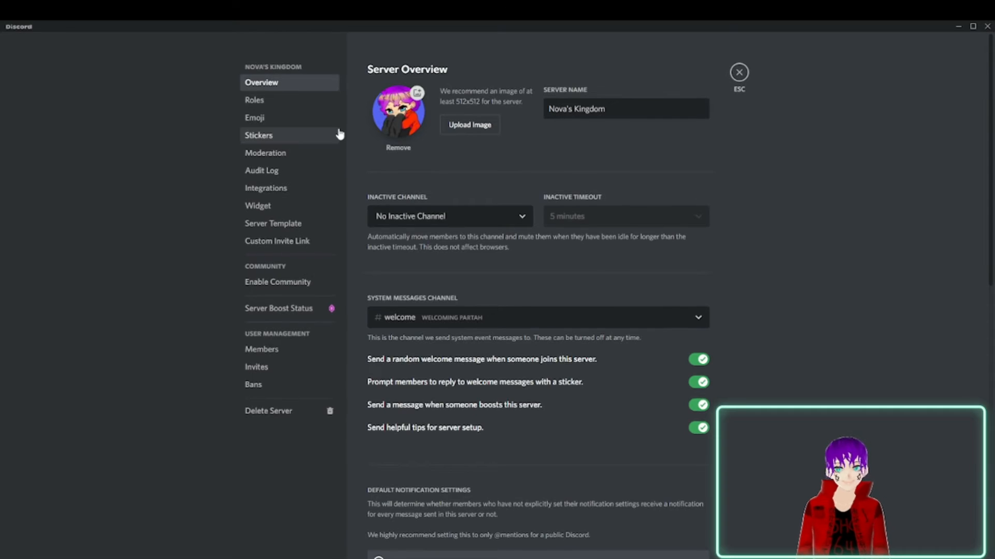
left_click(284, 100)
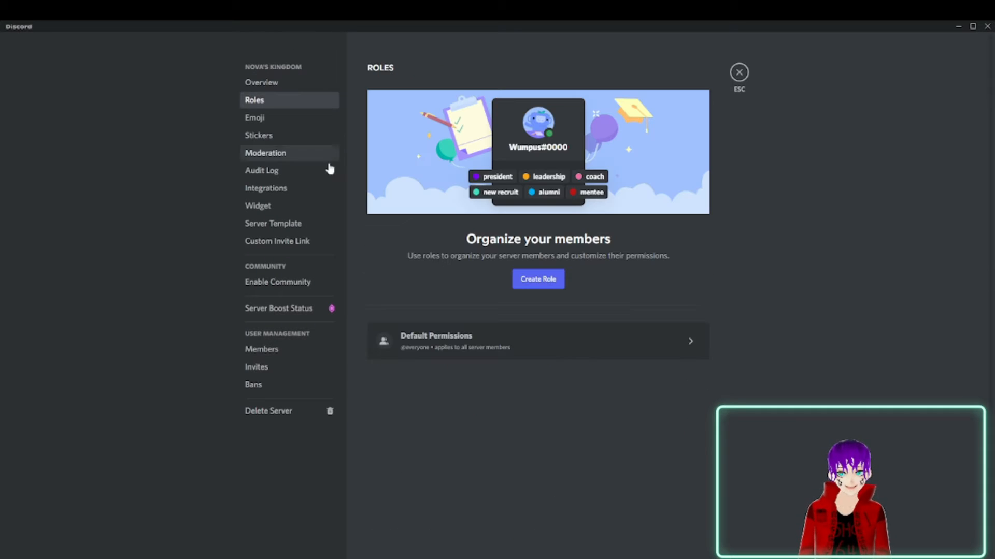
left_click(294, 83)
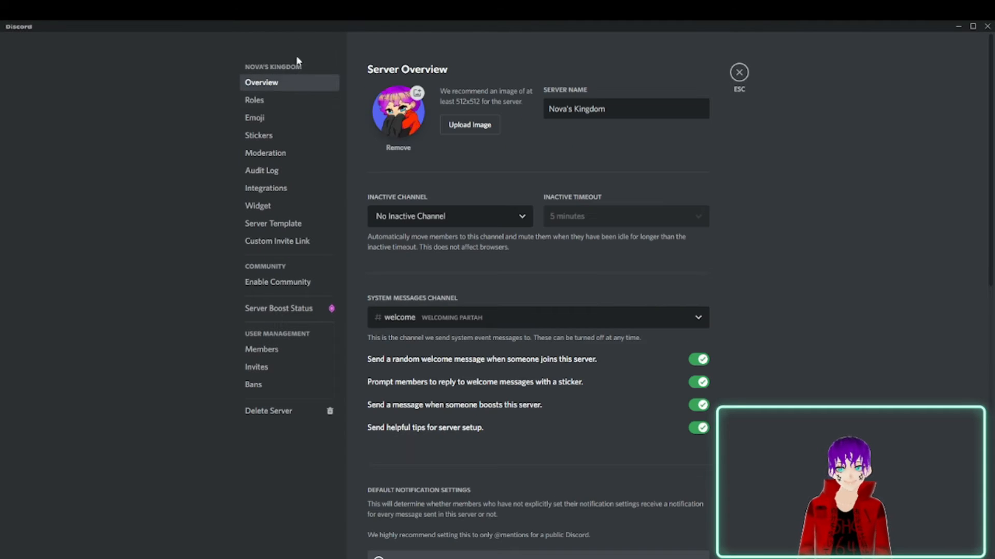
left_click(271, 104)
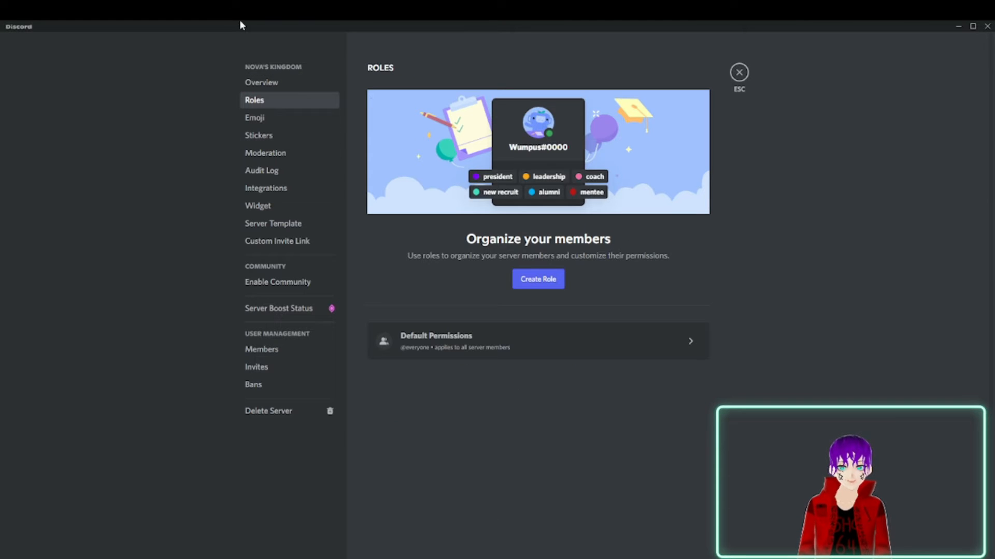
Set the server's inactive channel to the General voice channel in the server overview.
left_click(258, 86)
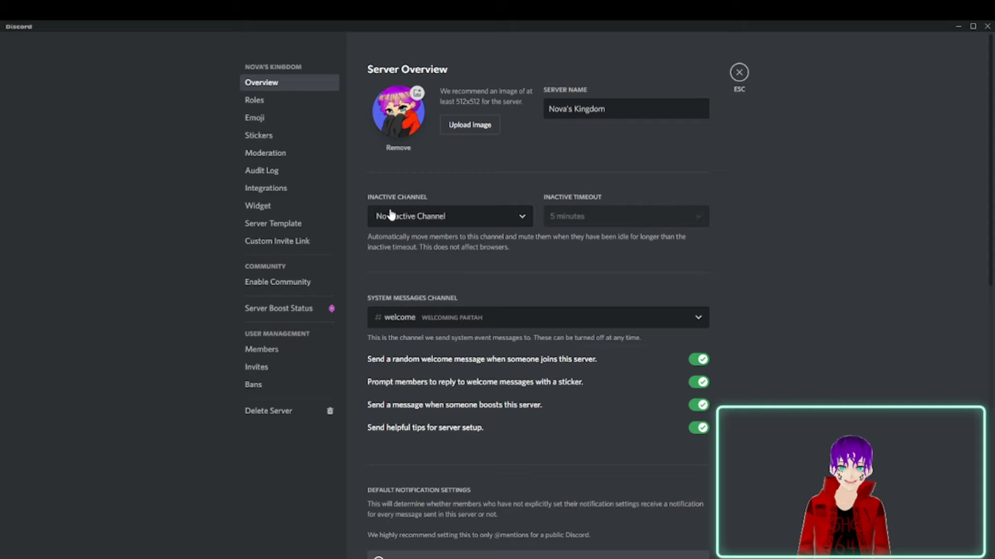
left_click(441, 221)
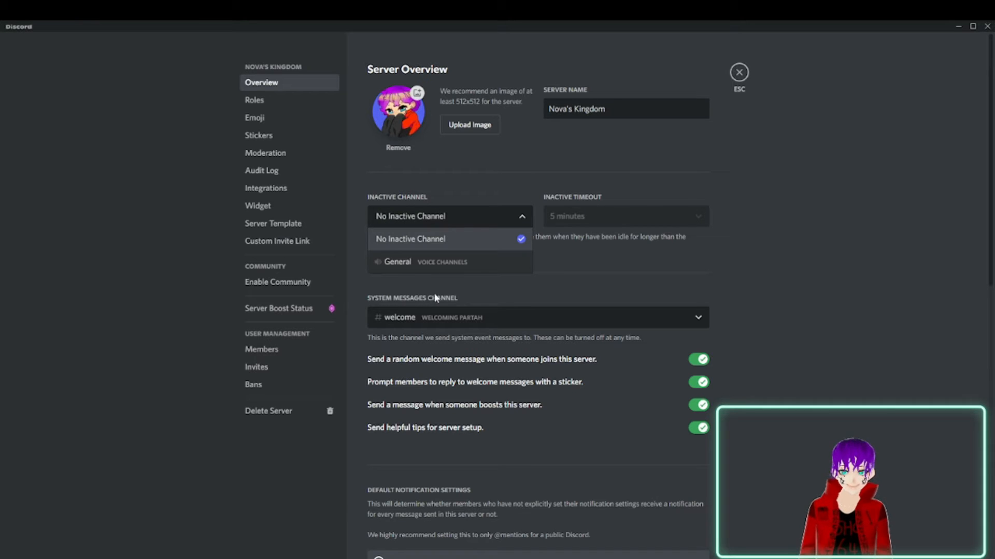
left_click(412, 266)
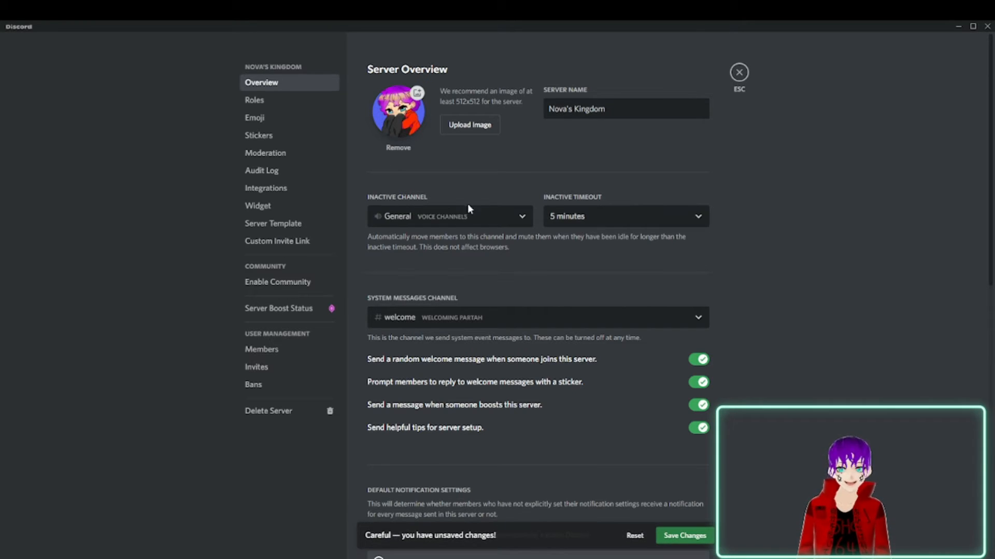
left_click(454, 214)
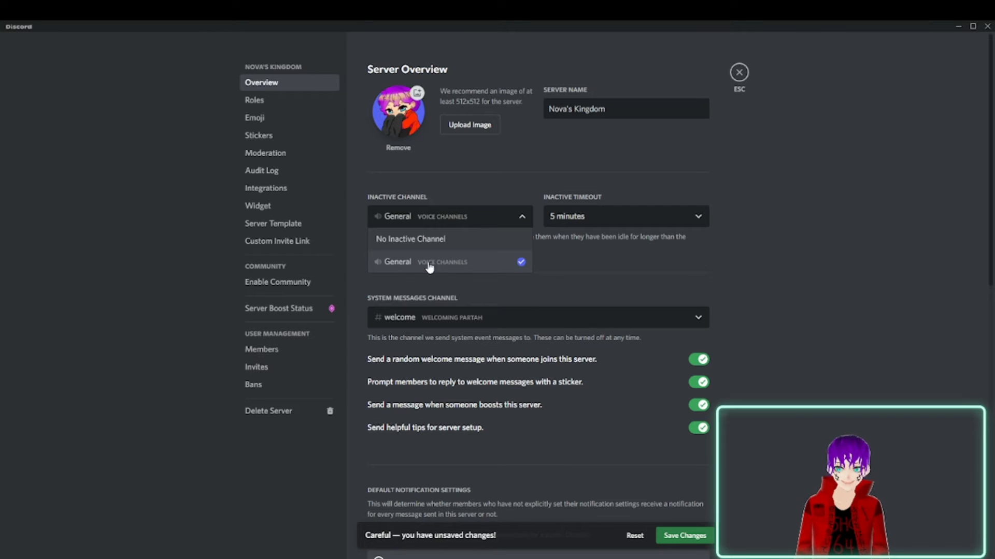
left_click(511, 265)
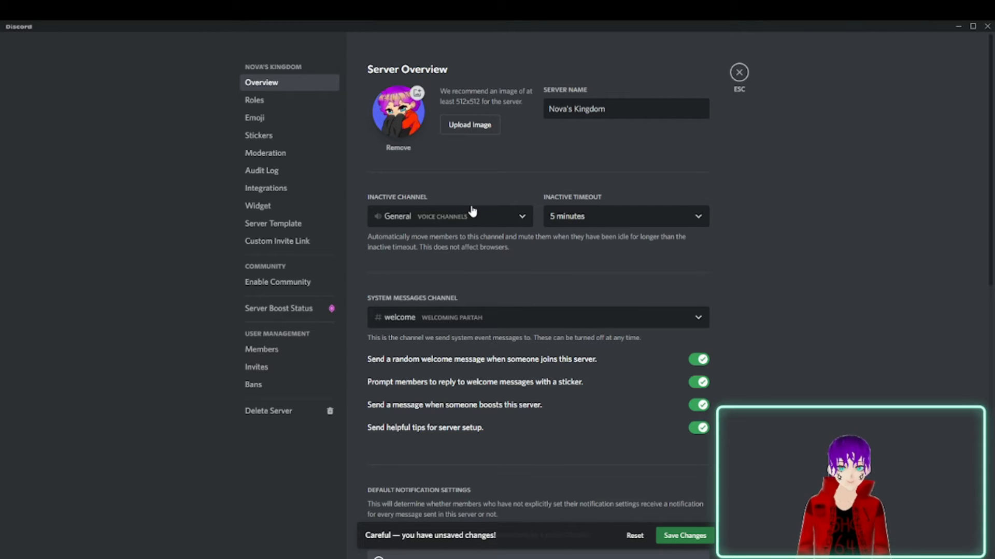
Set the inactive timeout to 15 minutes, save the changes and close the server settings.
left_click(611, 216)
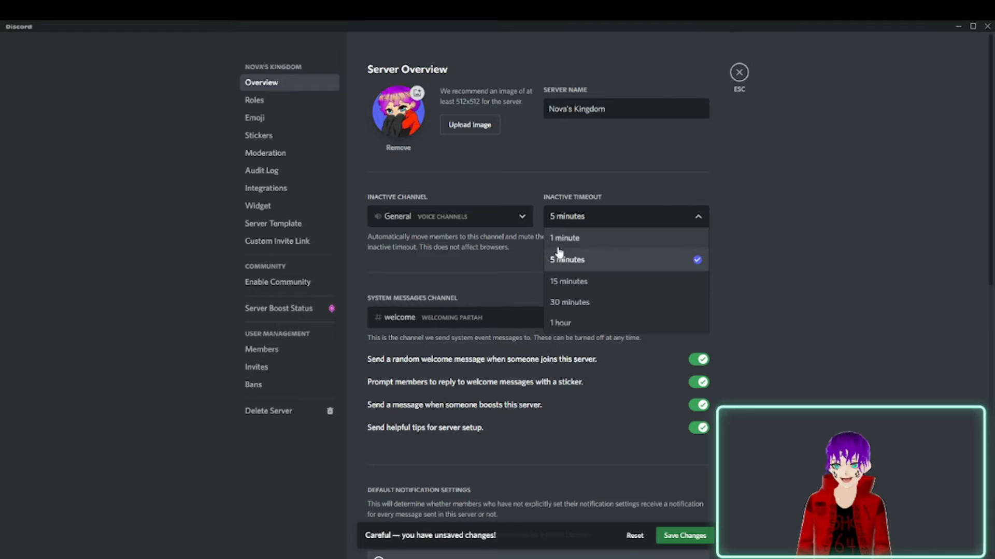
left_click(579, 287)
left_click(578, 220)
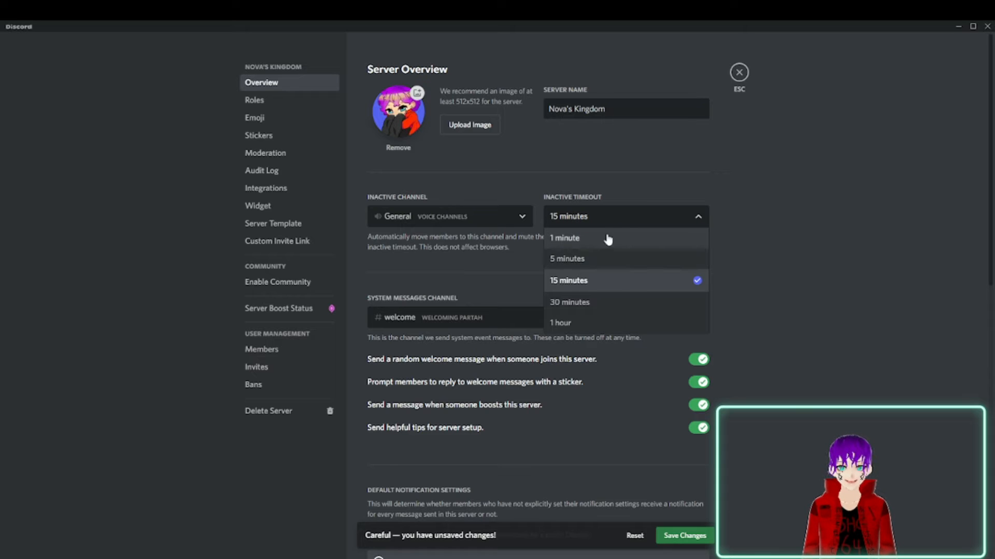
left_click(651, 180)
left_click(696, 535)
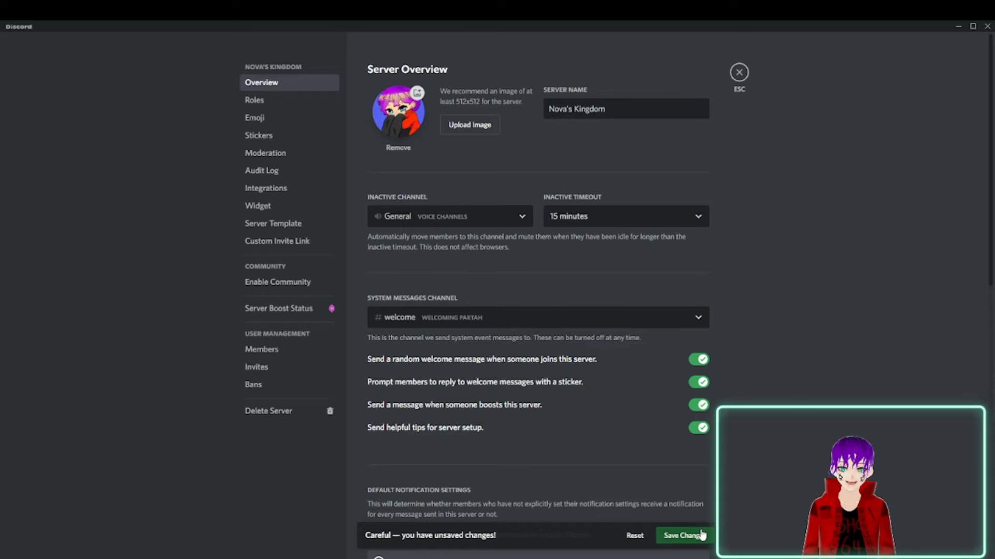
left_click(740, 73)
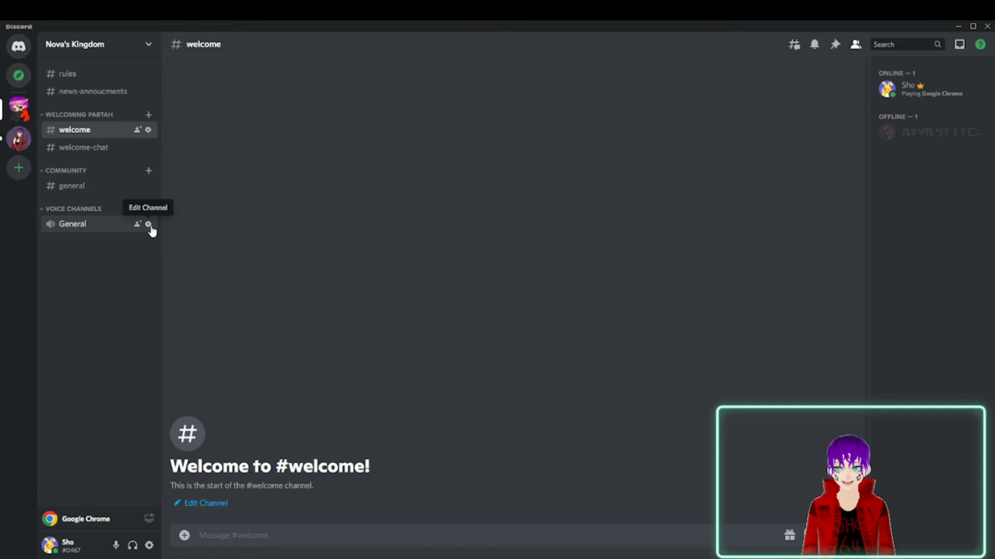
Review the overview and permission settings of the General voice channel and close them.
left_click(143, 227)
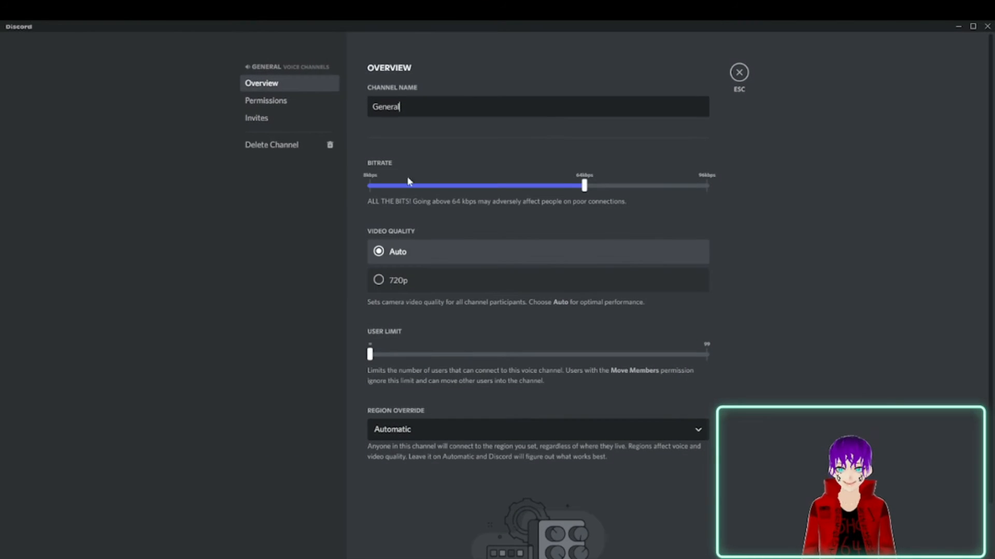
left_click(298, 108)
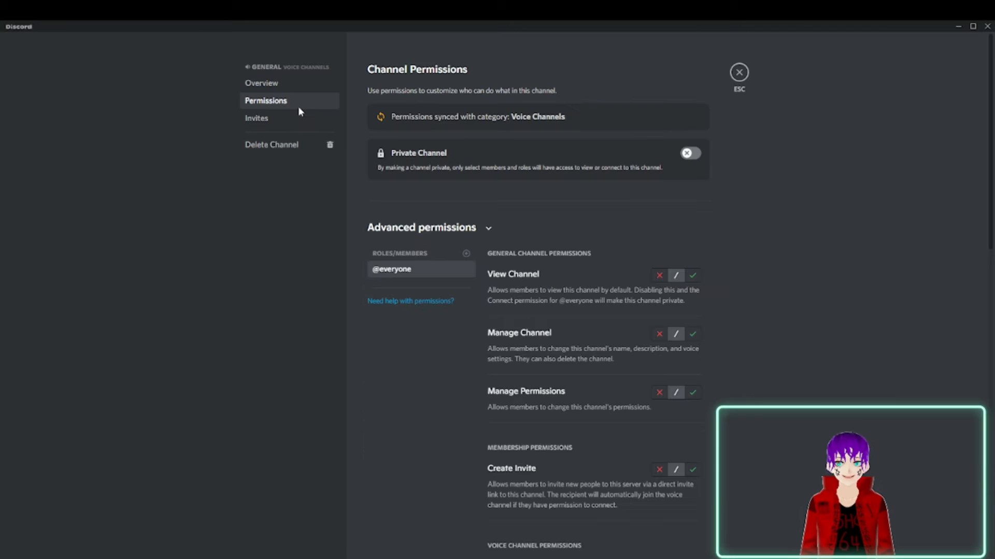
left_click(301, 119)
left_click(288, 83)
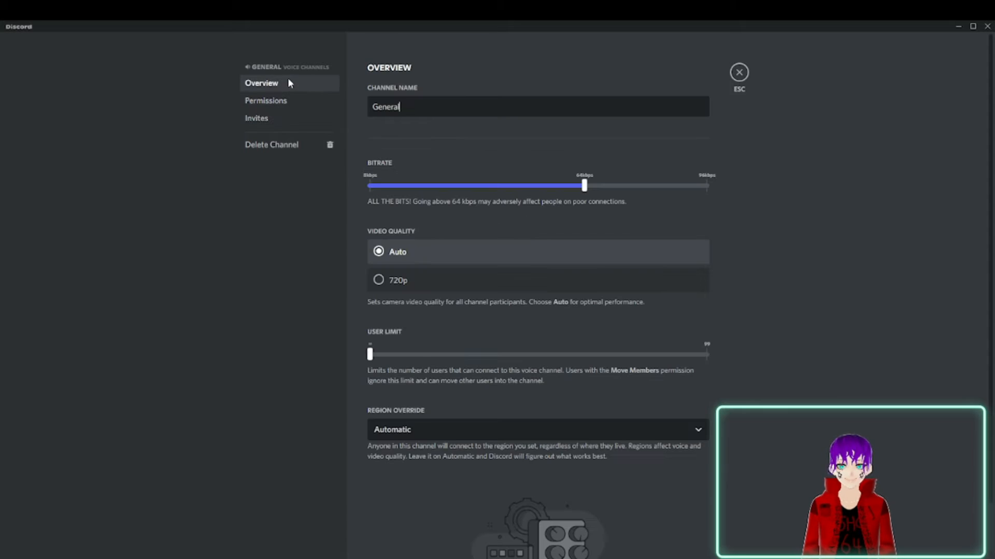
scroll(538, 212, "down", 2)
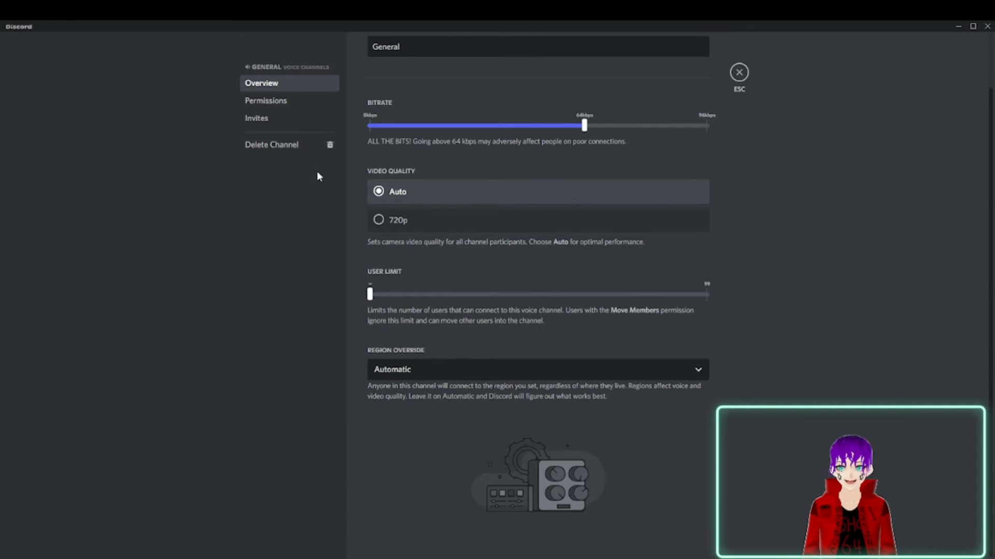
scroll(409, 199, "up", 2)
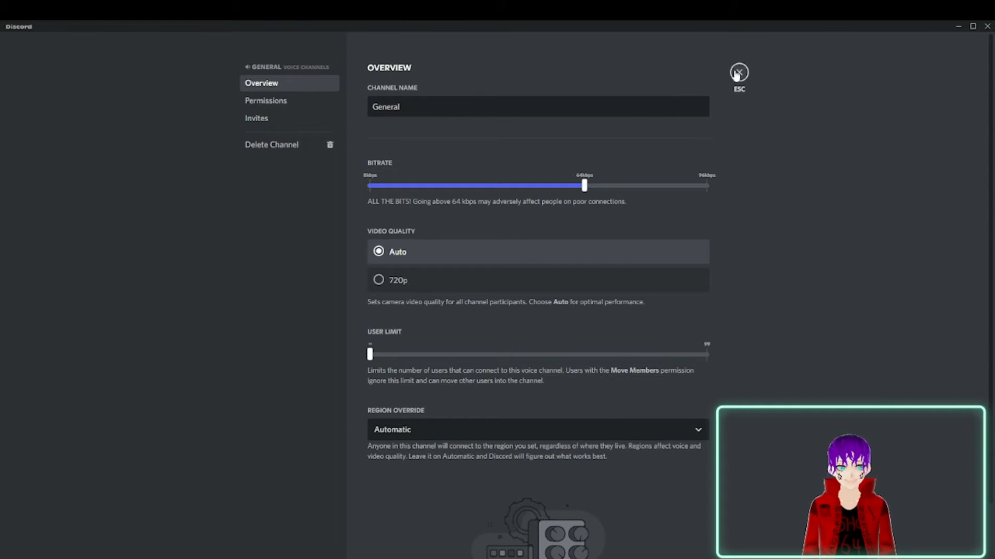
left_click(739, 72)
Create a new role in the server settings.
left_click(143, 45)
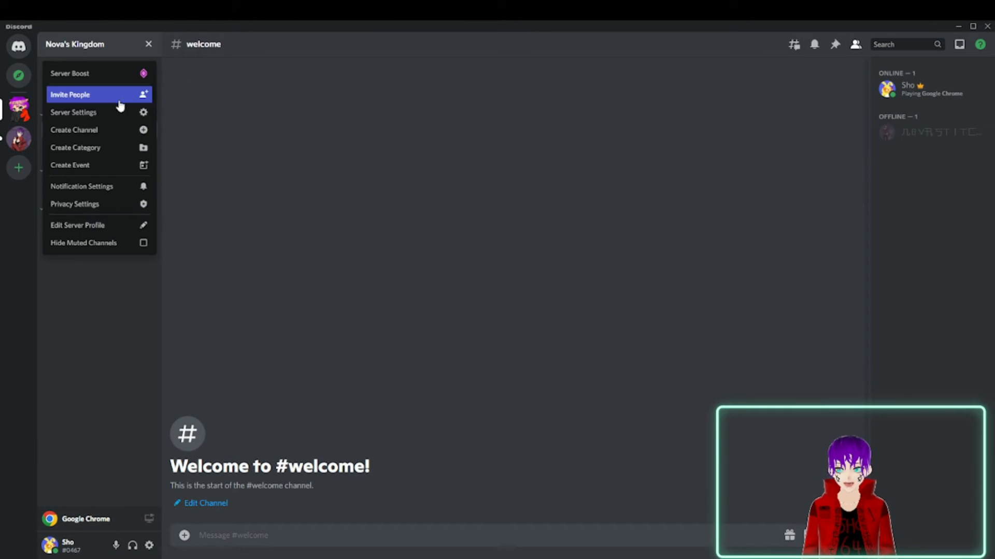
left_click(115, 111)
left_click(270, 104)
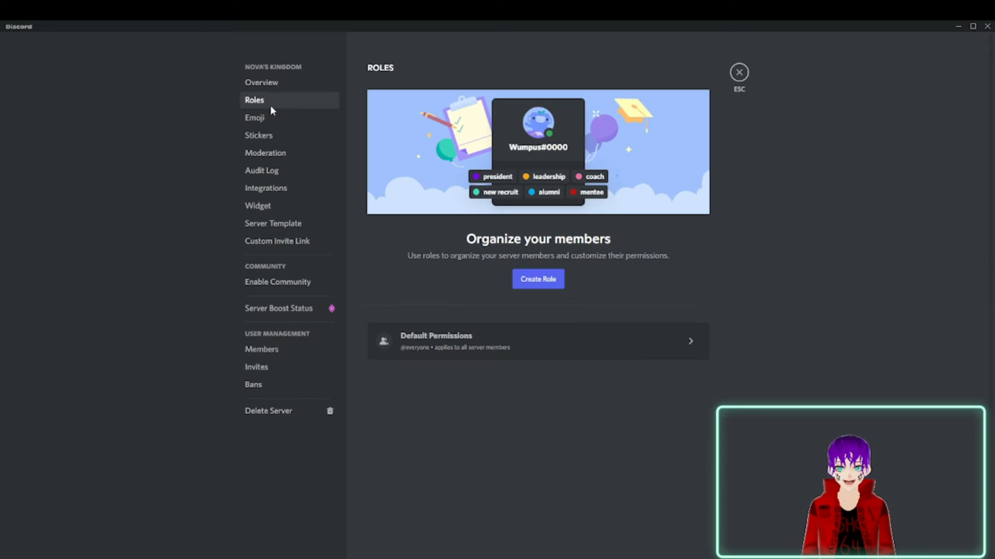
left_click(539, 281)
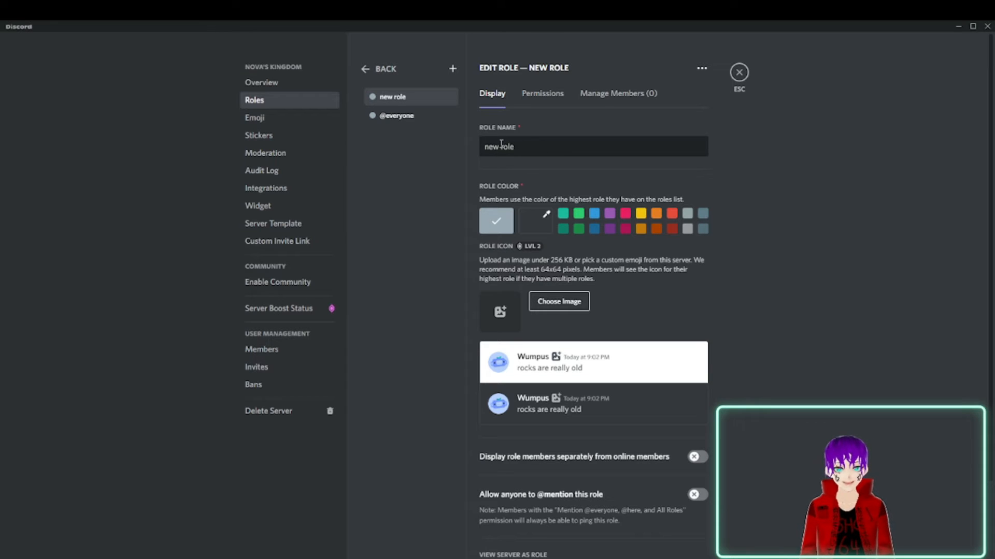
Name the new role Pebbles.
left_click_drag(534, 146, 458, 151)
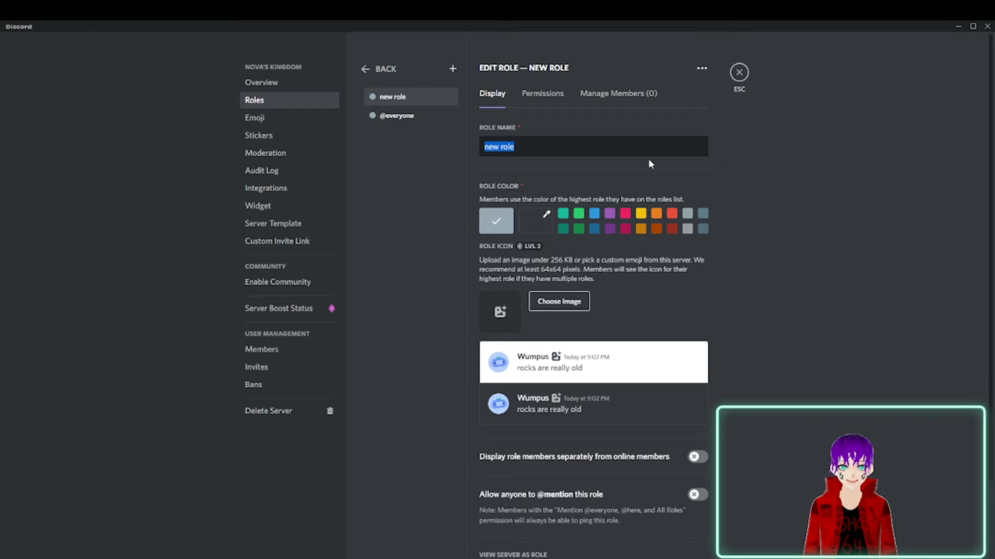
scroll(562, 139, "down", 2)
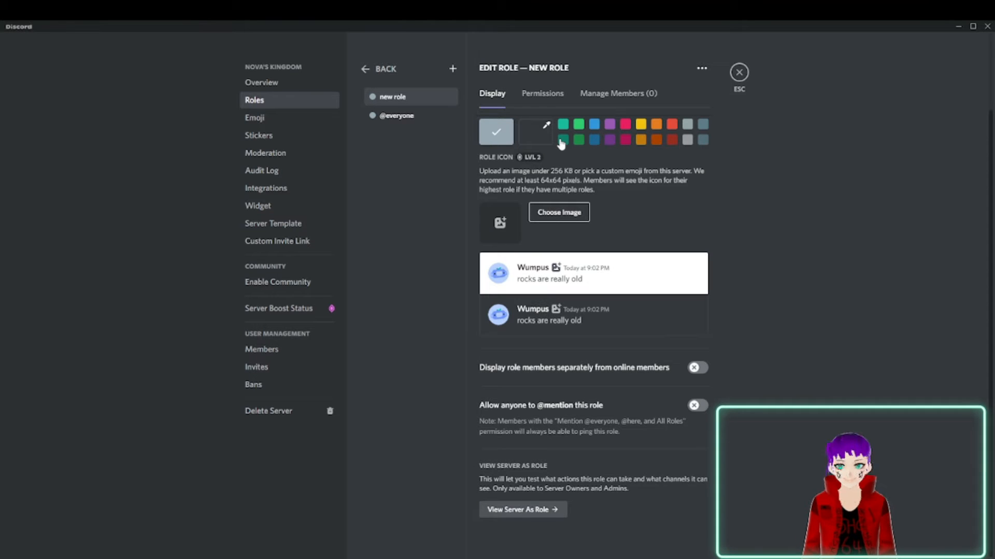
scroll(546, 176, "up", 2)
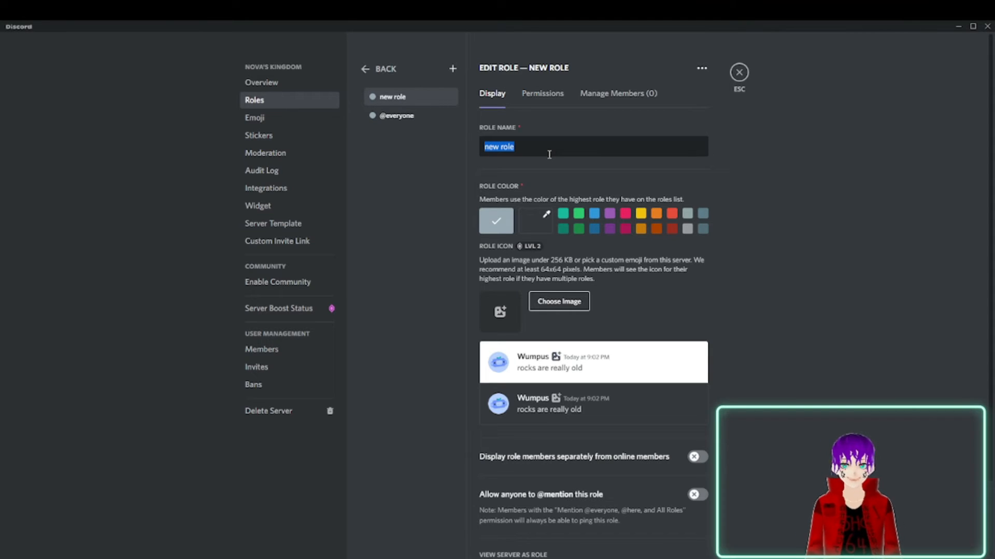
type("Pebb")
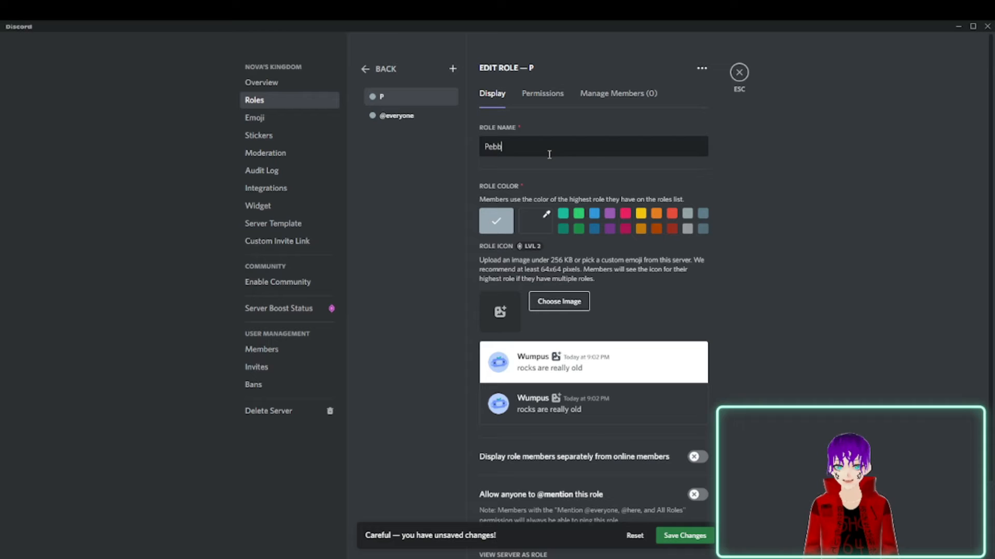
type("les")
key("BackSpace")
key("BackSpace")
key("BackSpace")
type("les")
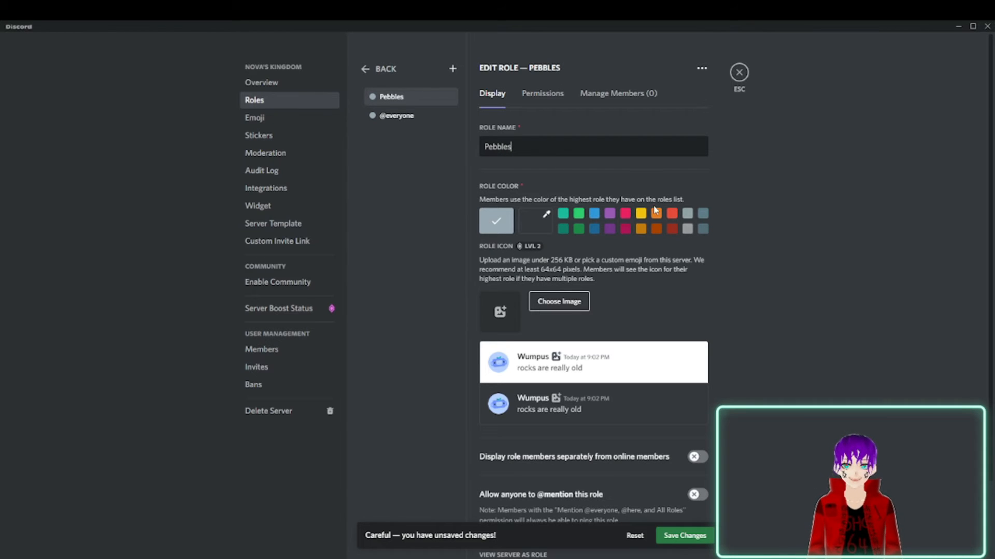
Give the Pebbles role the bright pink colour, display its members separately from online members, and save the changes.
scroll(673, 259, "down", 2)
scroll(675, 262, "up", 2)
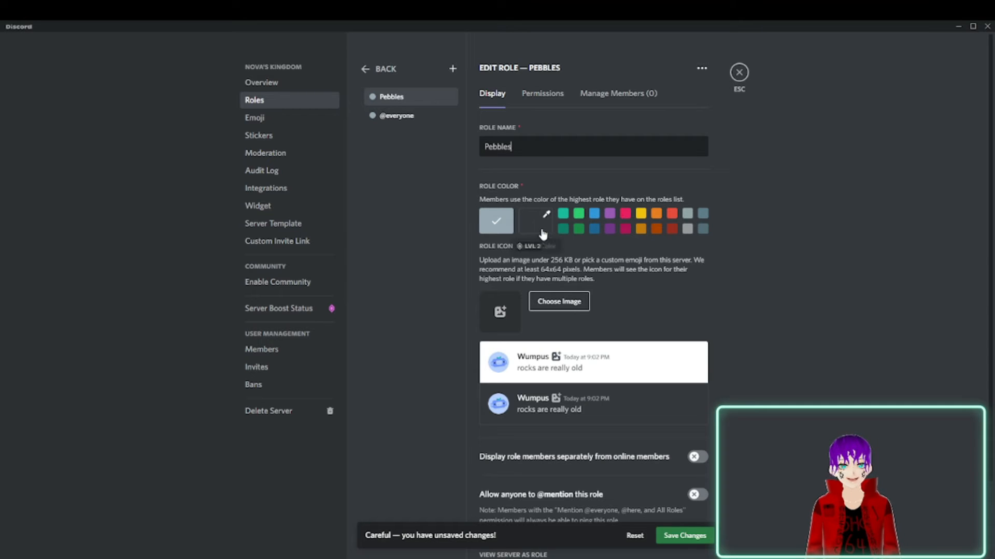
left_click(702, 217)
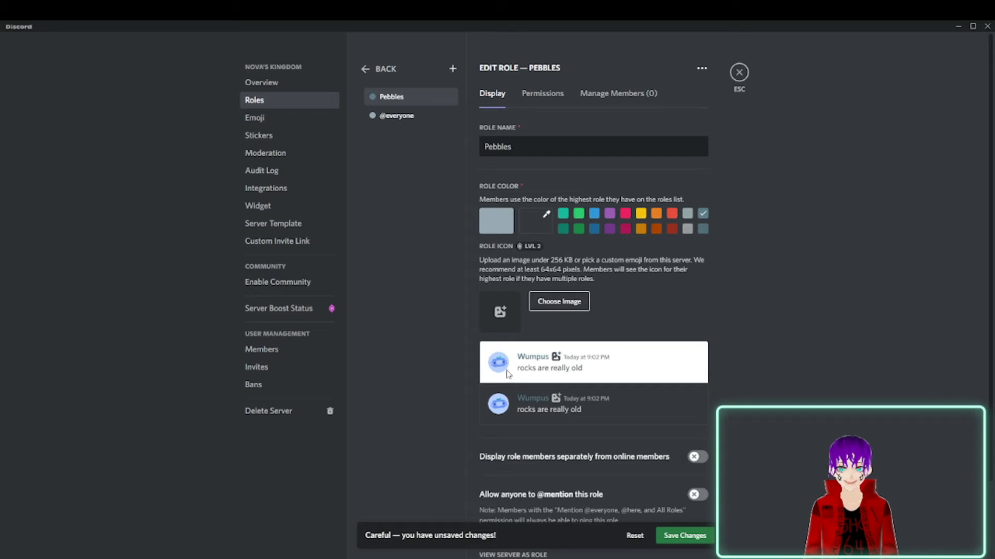
left_click(625, 212)
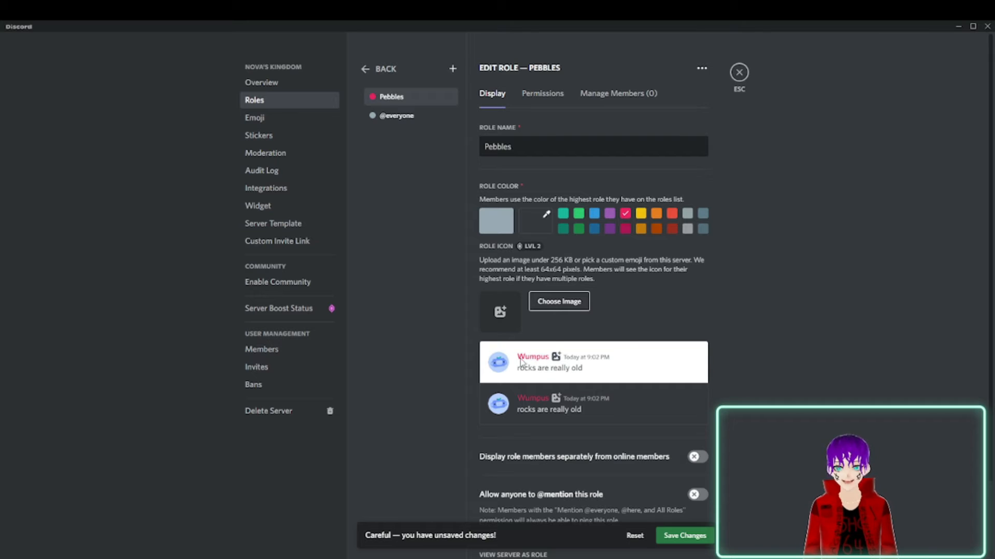
scroll(625, 346, "down", 2)
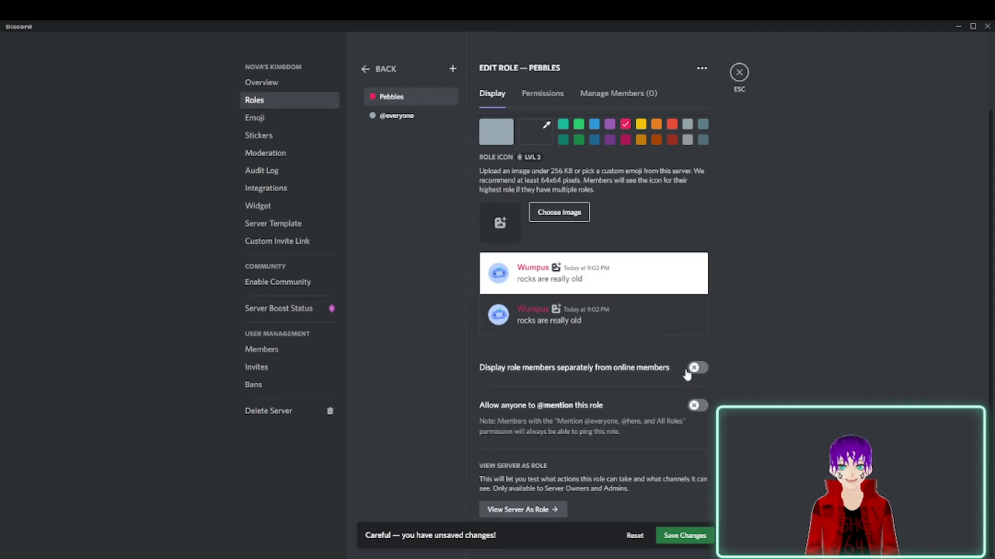
left_click(699, 369)
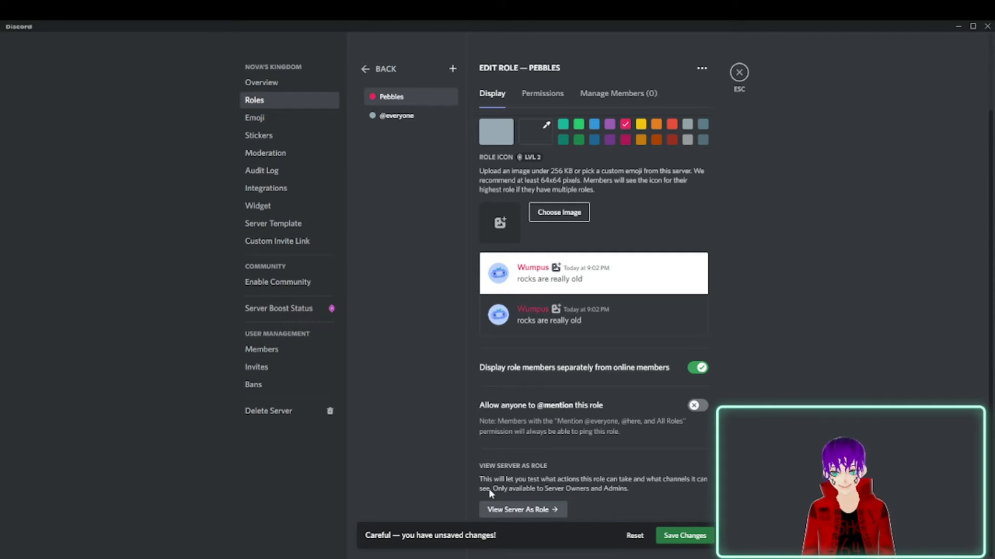
left_click(684, 535)
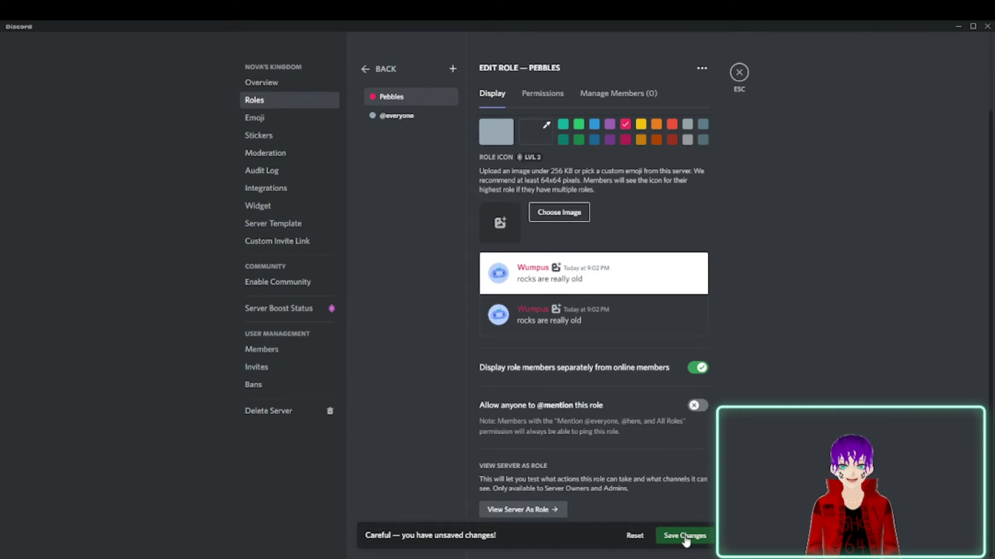
Add the server owner's account as a member of the Pebbles role and close the server settings.
left_click(596, 94)
left_click(663, 129)
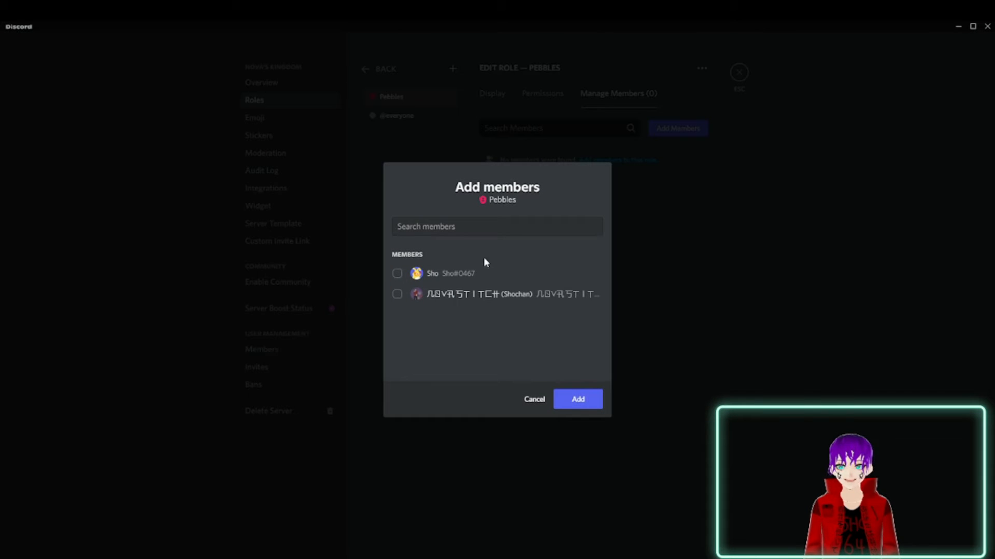
left_click(444, 277)
left_click(579, 404)
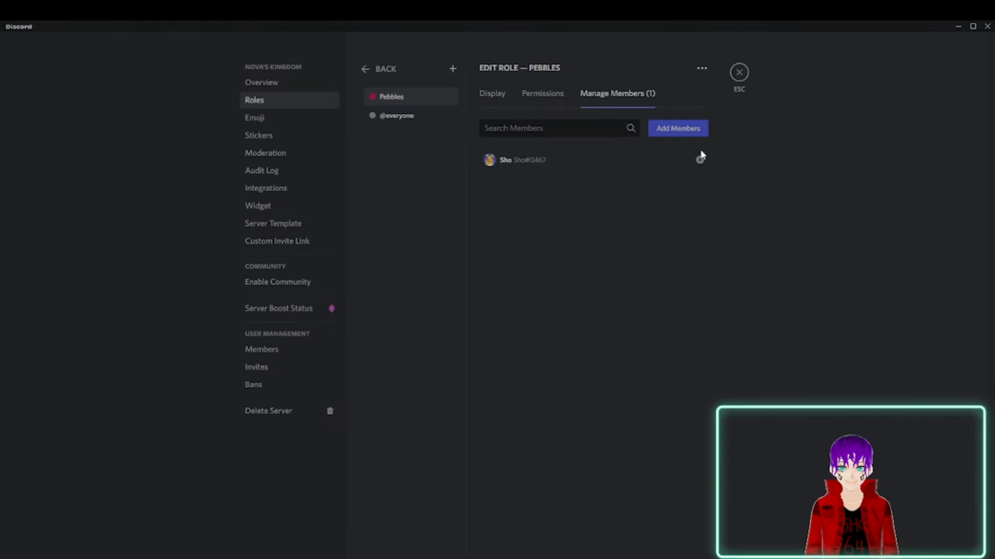
left_click(739, 72)
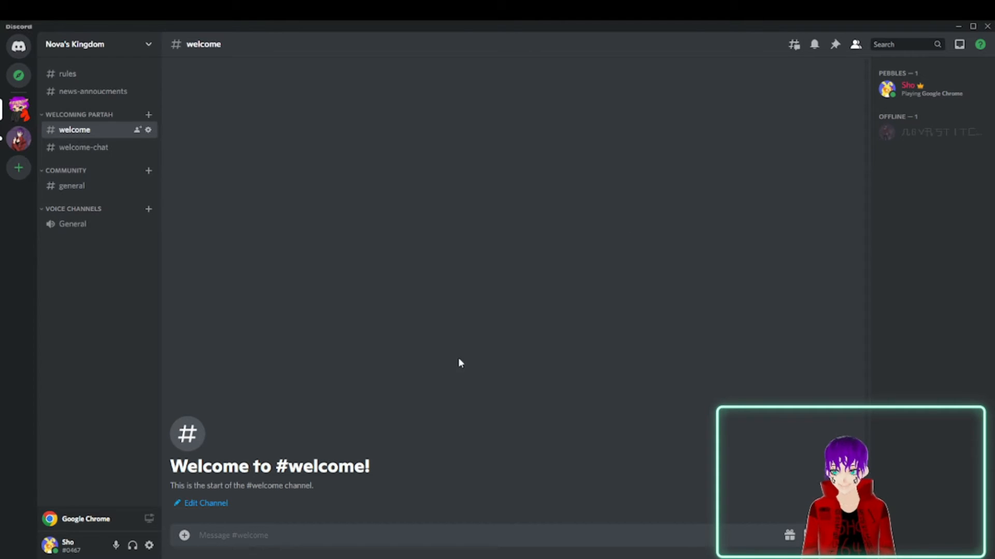
Create a second role in the server settings, name it Rocks and save it.
left_click(149, 546)
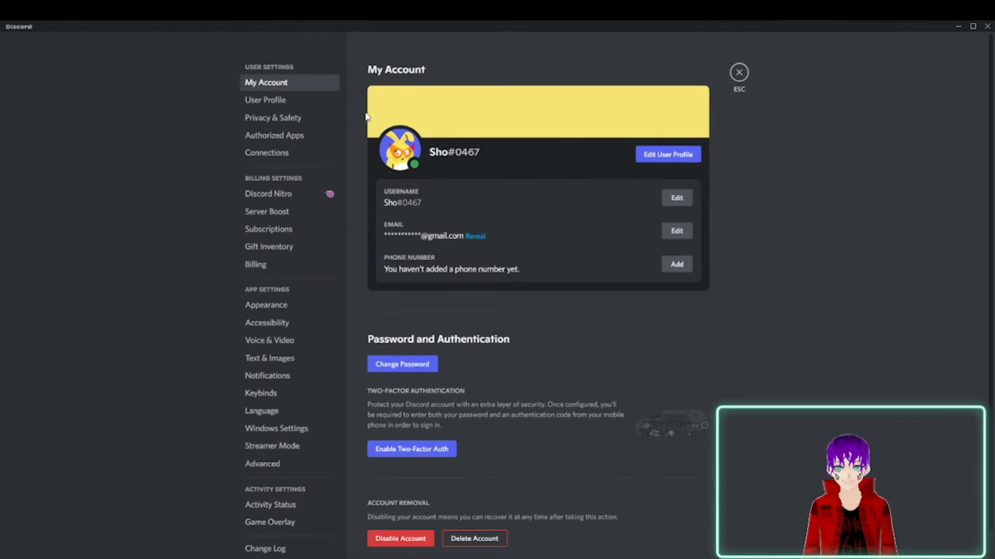
left_click(740, 72)
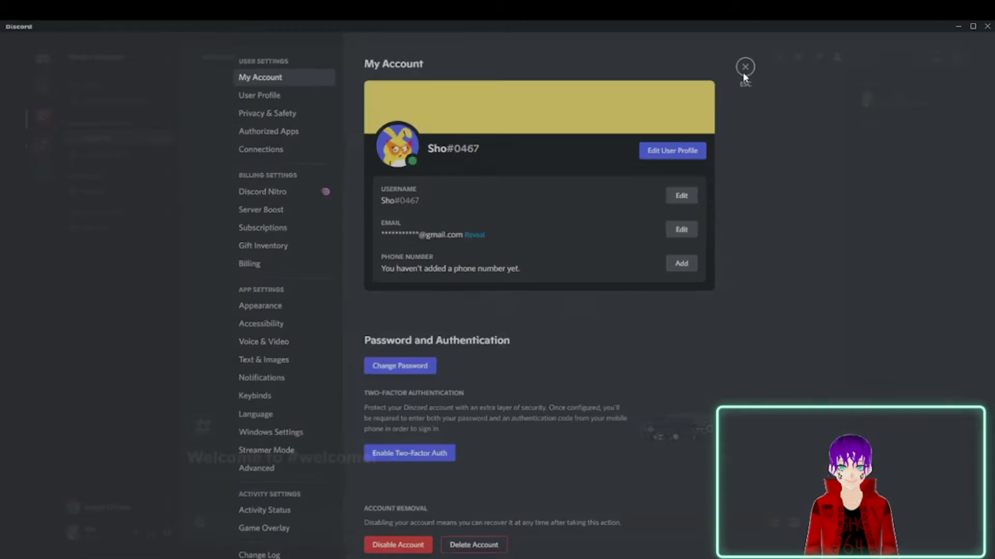
left_click(135, 45)
left_click(111, 112)
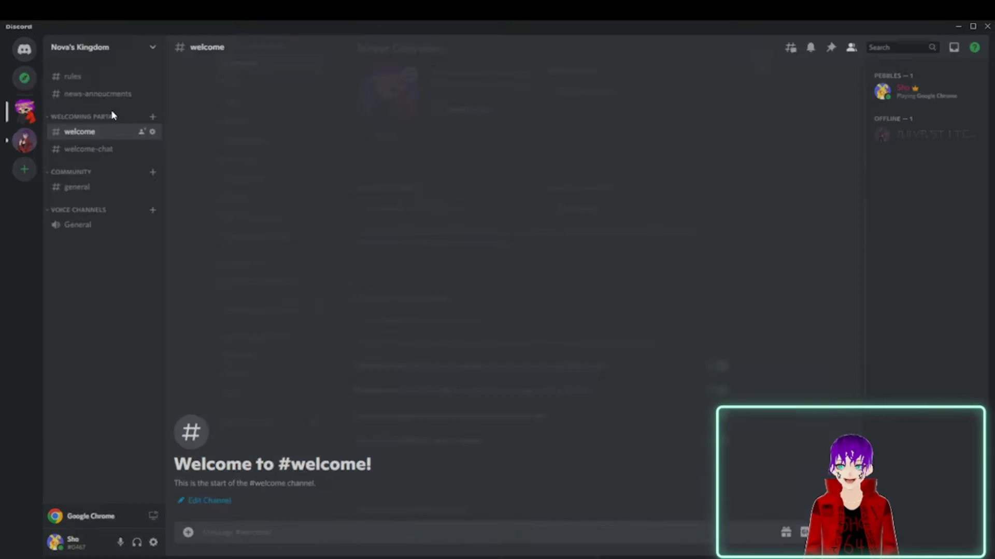
left_click(278, 101)
left_click(697, 165)
left_click_drag(543, 142, 483, 149)
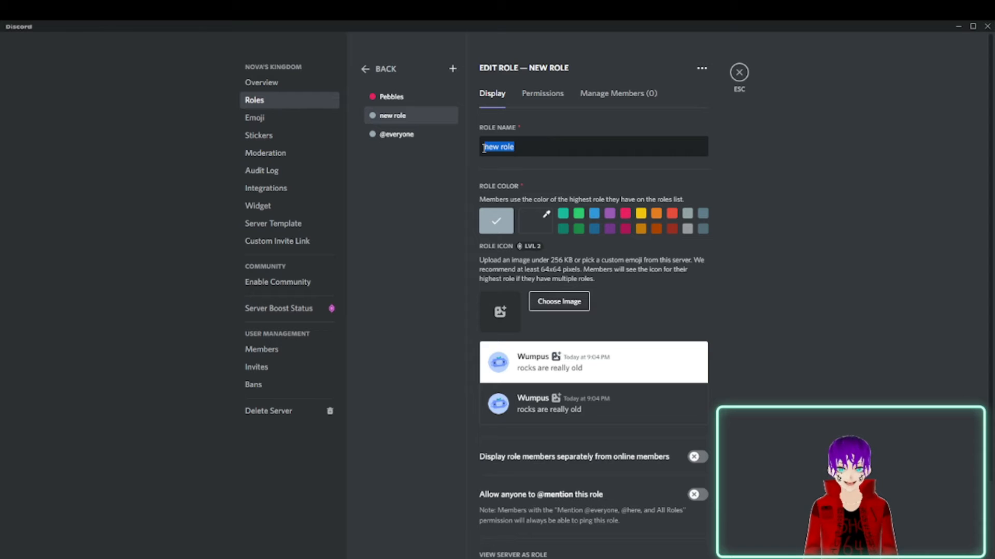
type("Rockks")
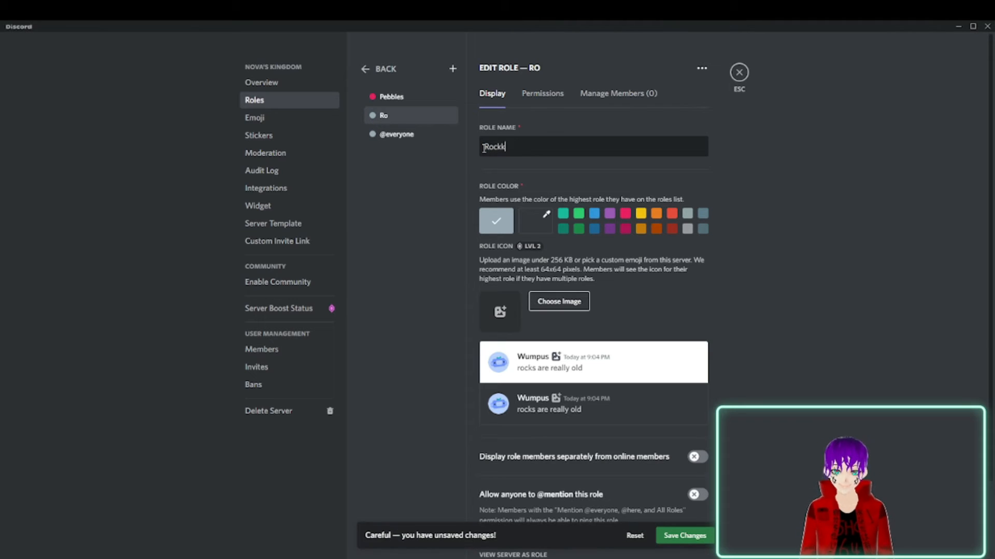
key("BackSpace")
key("BackSpace")
type("s")
left_click(683, 536)
Give the Rocks role the bright green colour and display its members separately from online members.
mouse_move(411, 113)
left_mouse_down()
mouse_move(409, 79)
mouse_move(408, 117)
left_mouse_up()
left_click(580, 215)
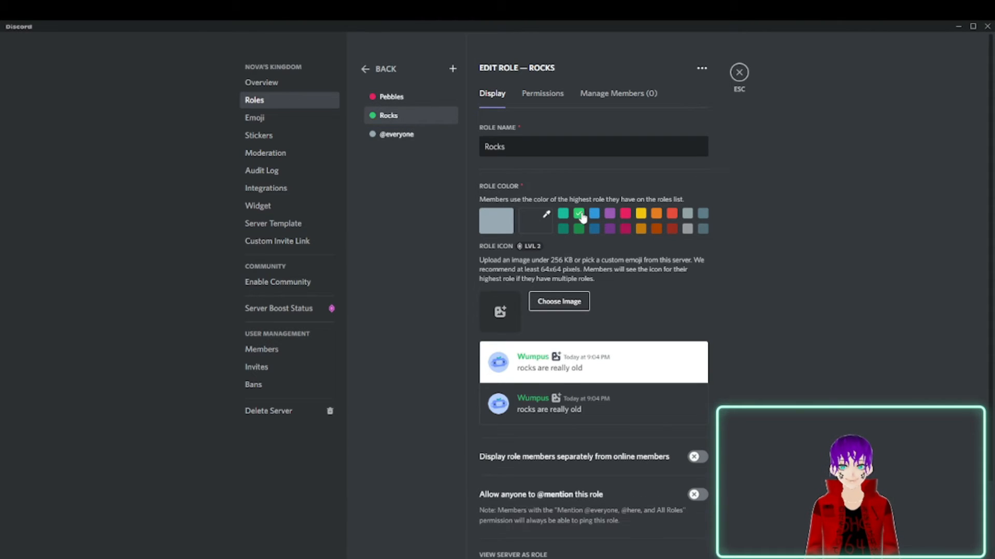
left_click(695, 458)
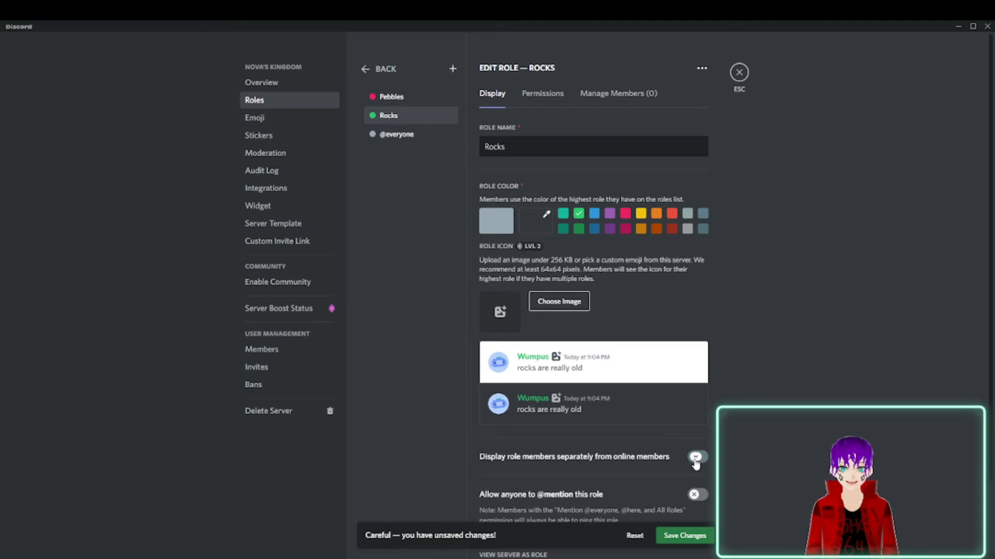
Add the other server member to the Rocks role, save the changes and close the server settings.
left_click(600, 96)
left_click(540, 97)
left_click(617, 95)
left_click(673, 130)
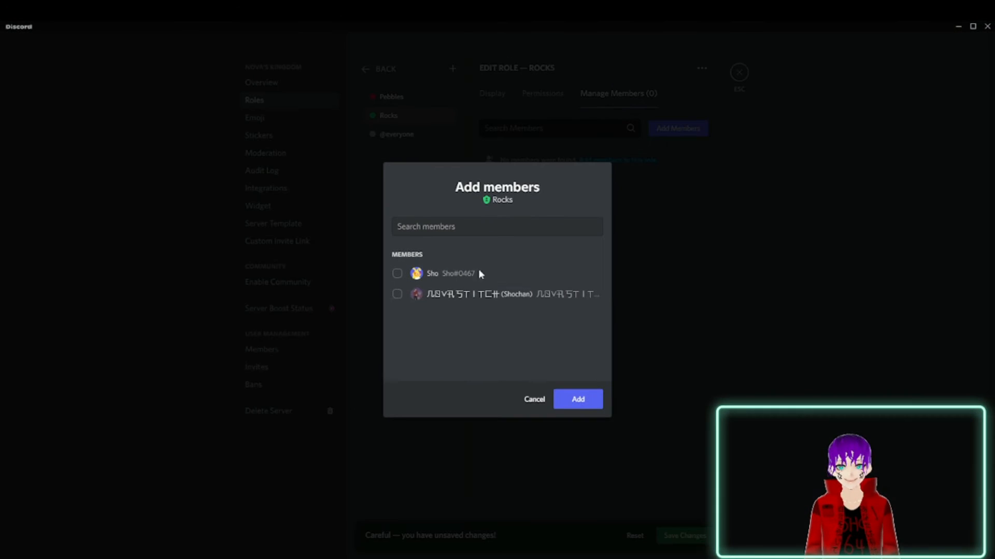
left_click(428, 299)
left_click(571, 395)
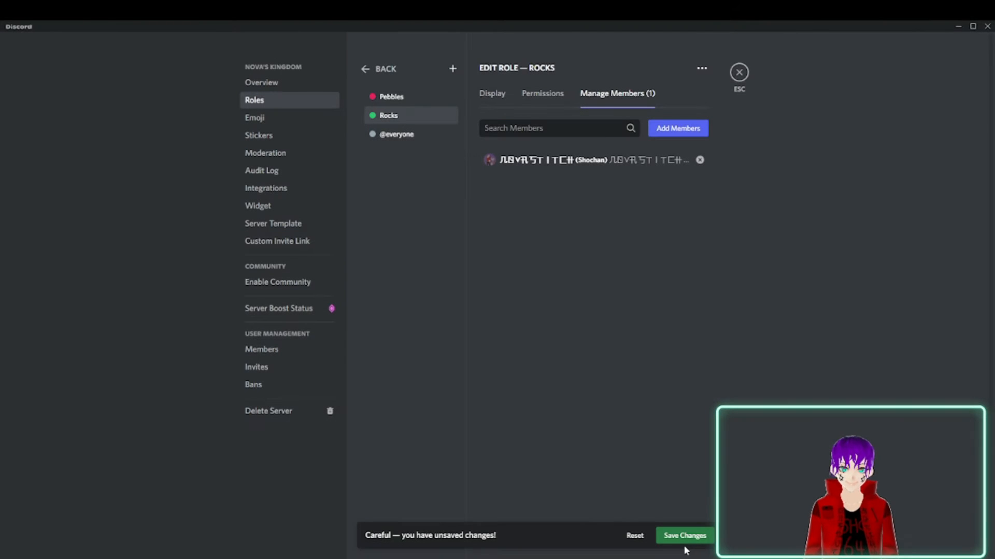
left_click(740, 73)
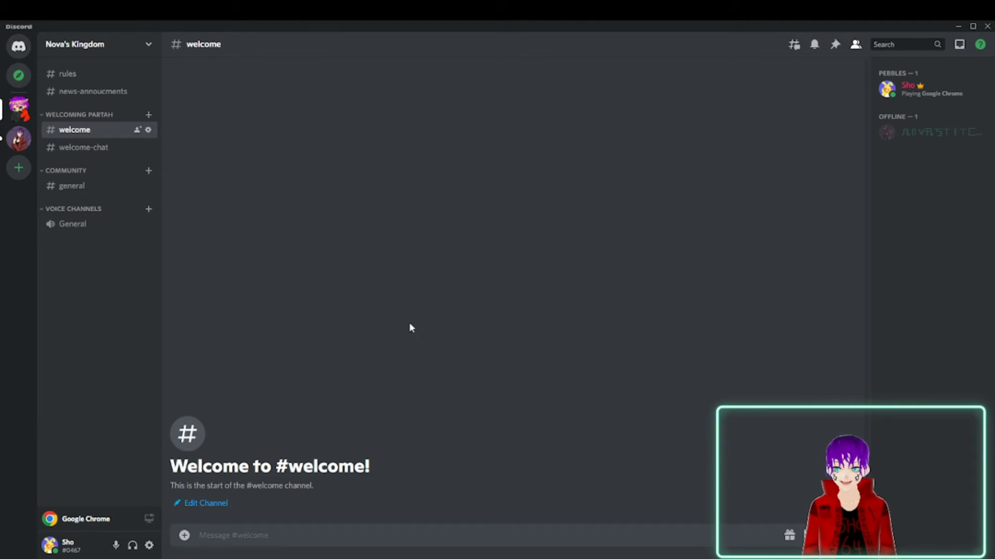
Move the Rocks role above Pebbles in the server's role list, save the order and close the settings.
left_click(148, 43)
left_click(137, 111)
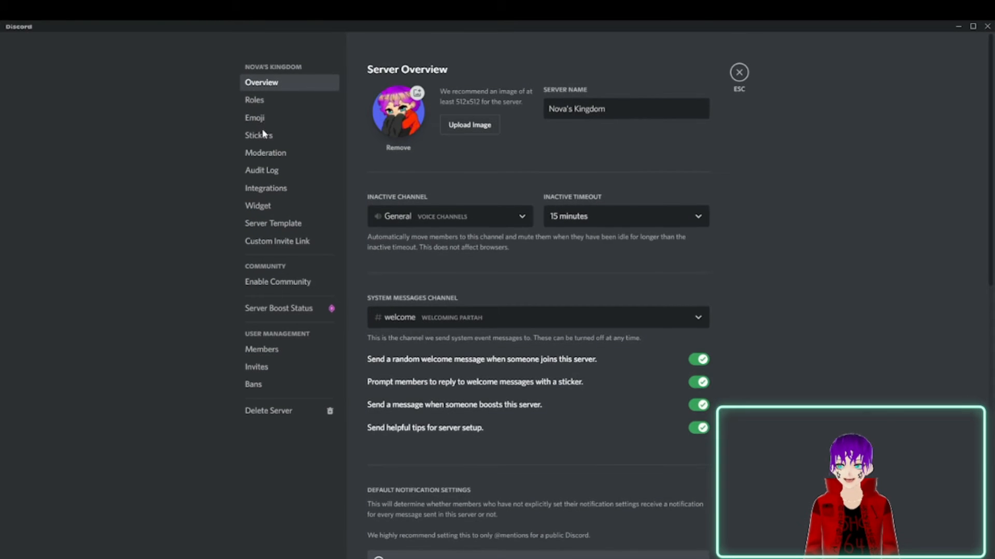
left_click(260, 100)
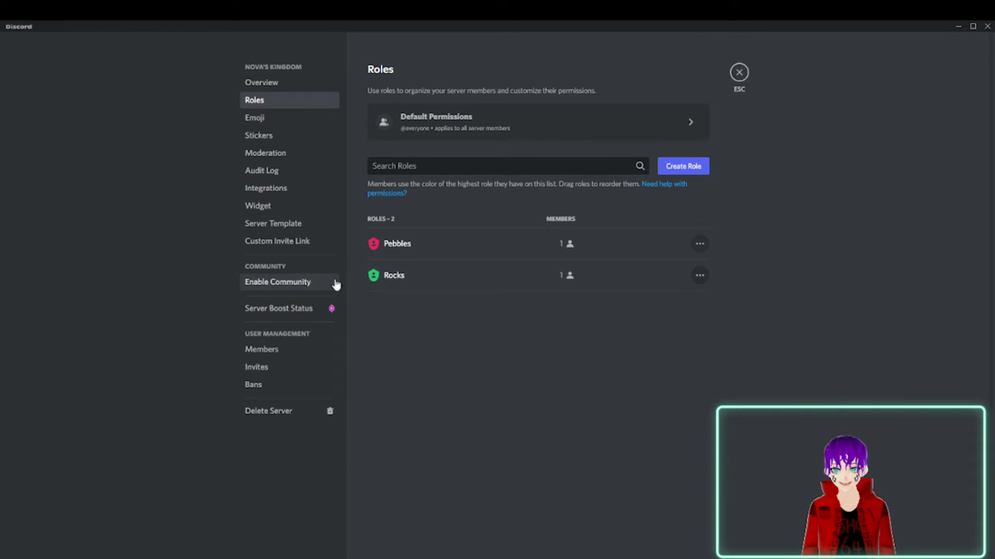
left_click_drag(357, 274, 371, 242)
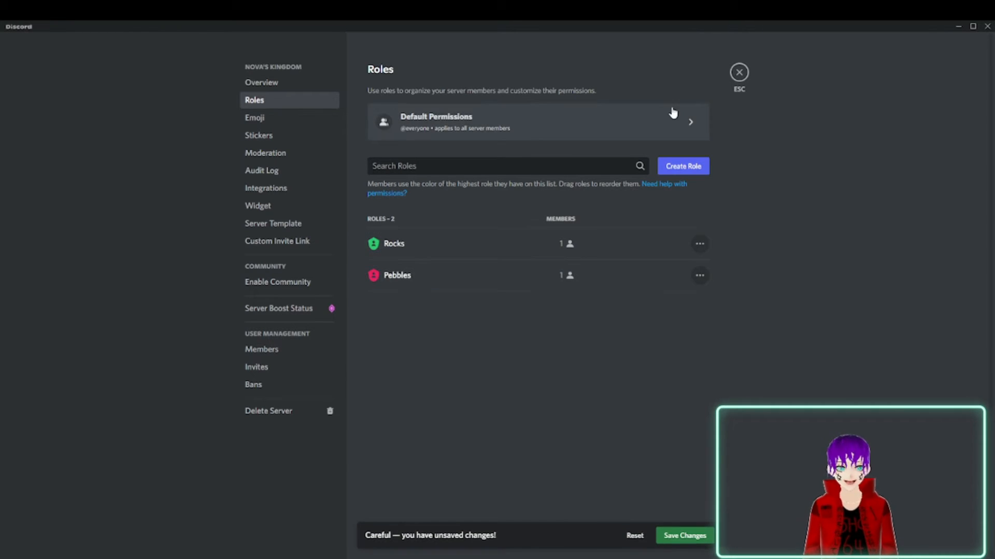
left_click(674, 536)
left_click(740, 72)
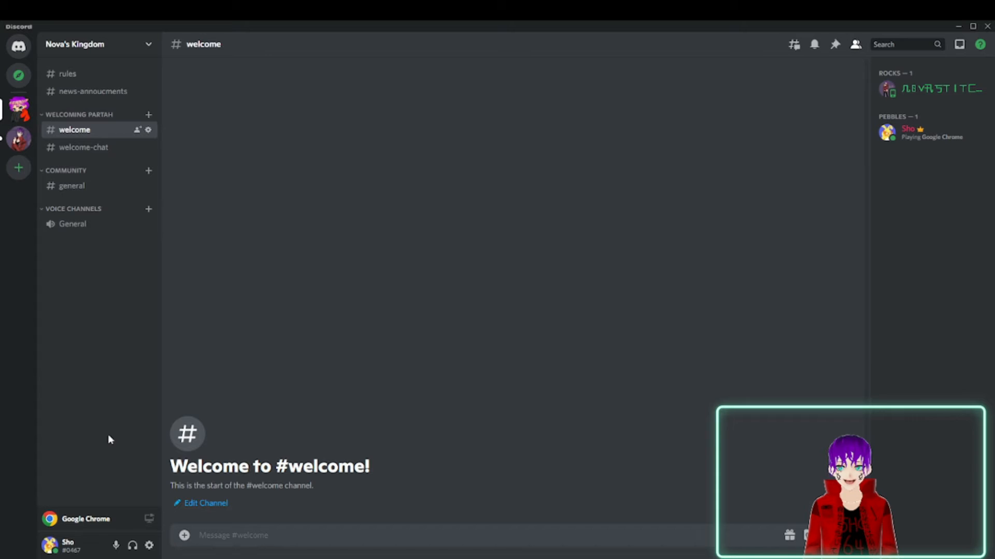
Open the server's role settings and review the permissions of the Pebbles role.
left_click(149, 45)
left_click(140, 110)
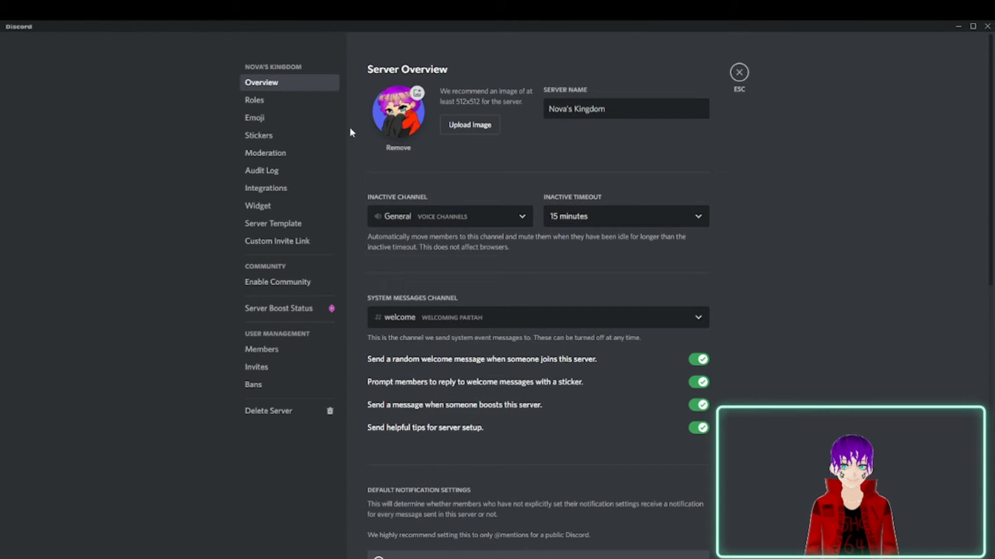
left_click(311, 101)
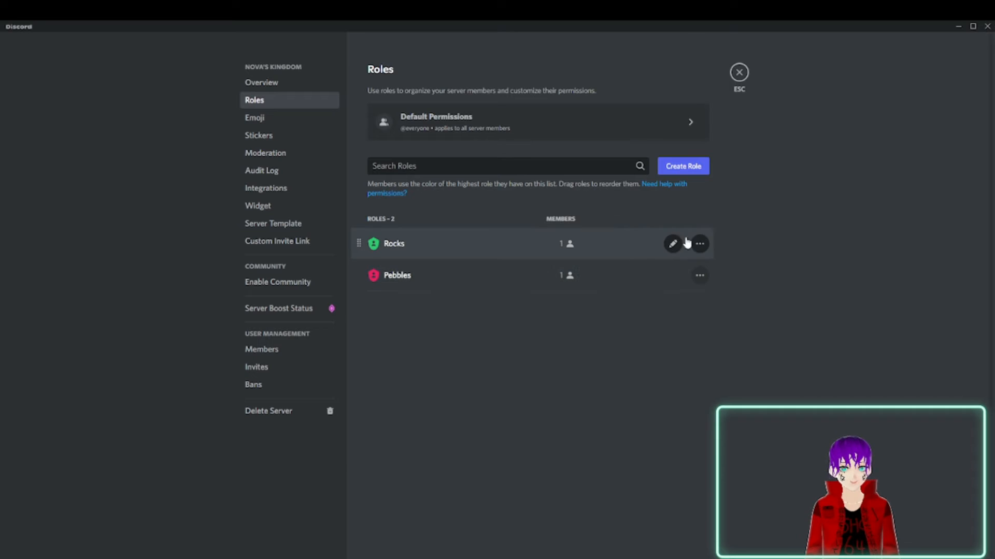
left_click(672, 244)
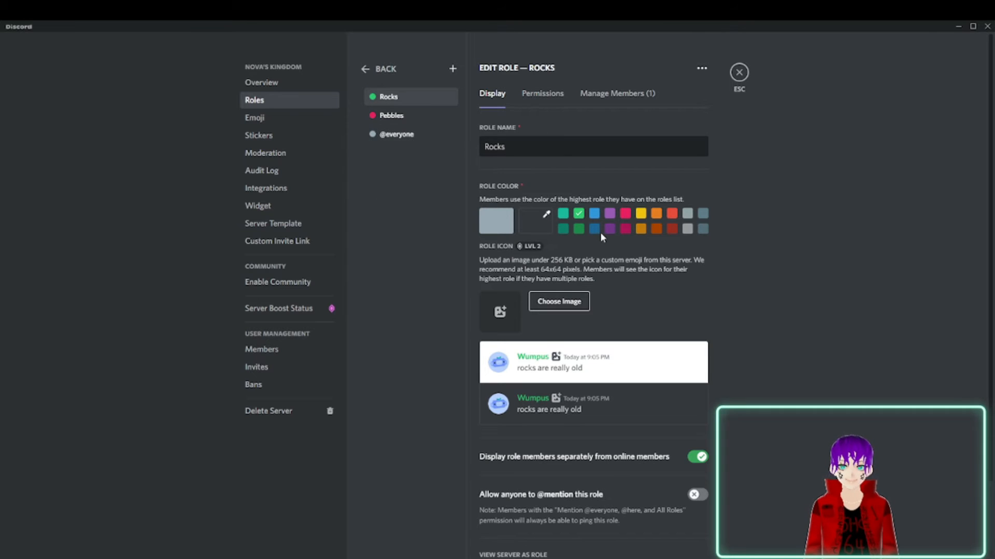
scroll(600, 232, "down", 2)
left_click(542, 94)
left_click(409, 115)
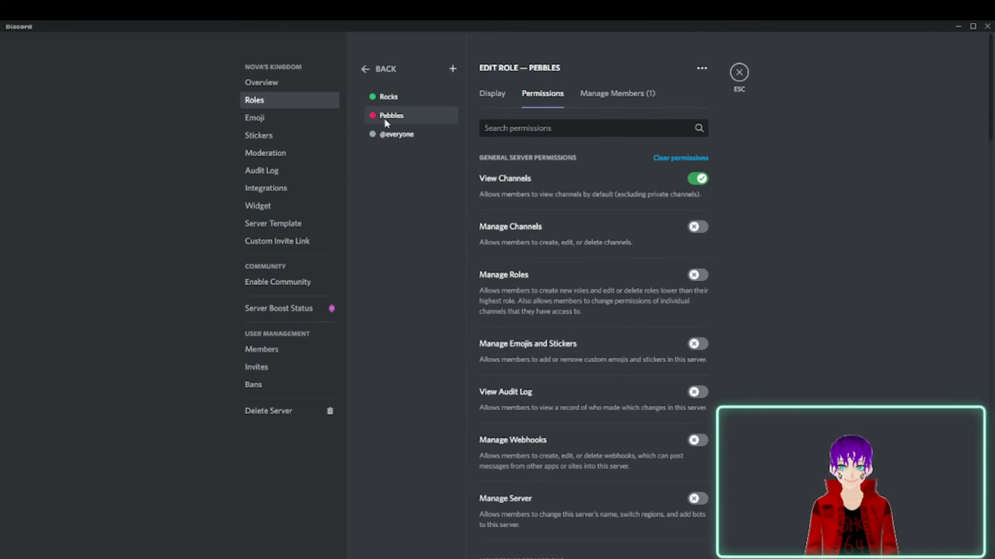
scroll(664, 260, "down", 3)
scroll(664, 254, "up", 3)
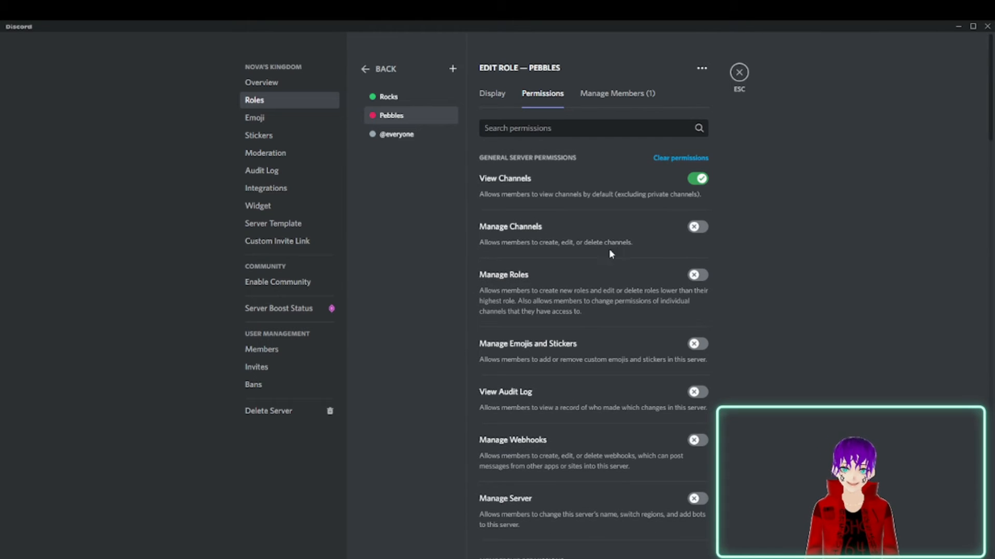
scroll(601, 258, "down", 10)
scroll(576, 177, "up", 1)
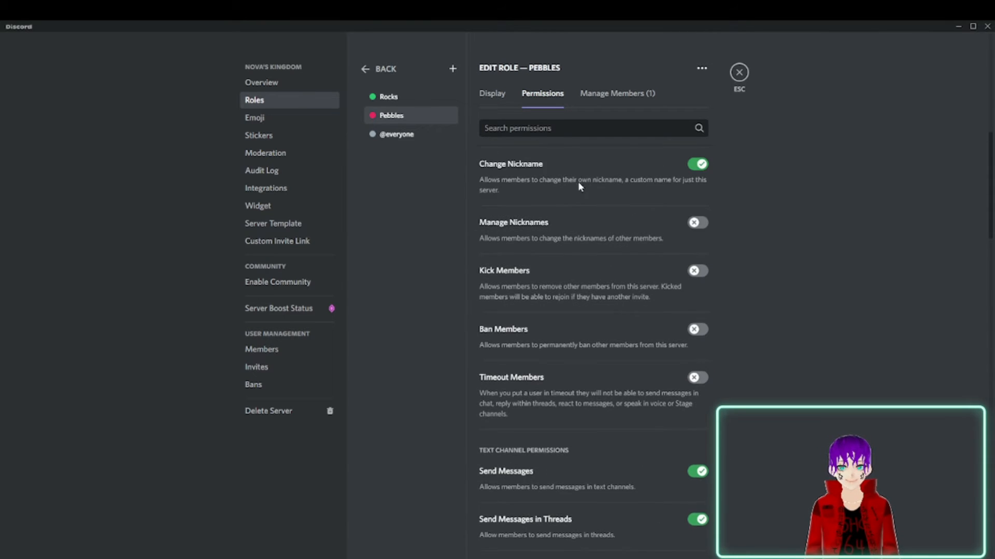
scroll(579, 187, "up", 1)
scroll(597, 224, "up", 7)
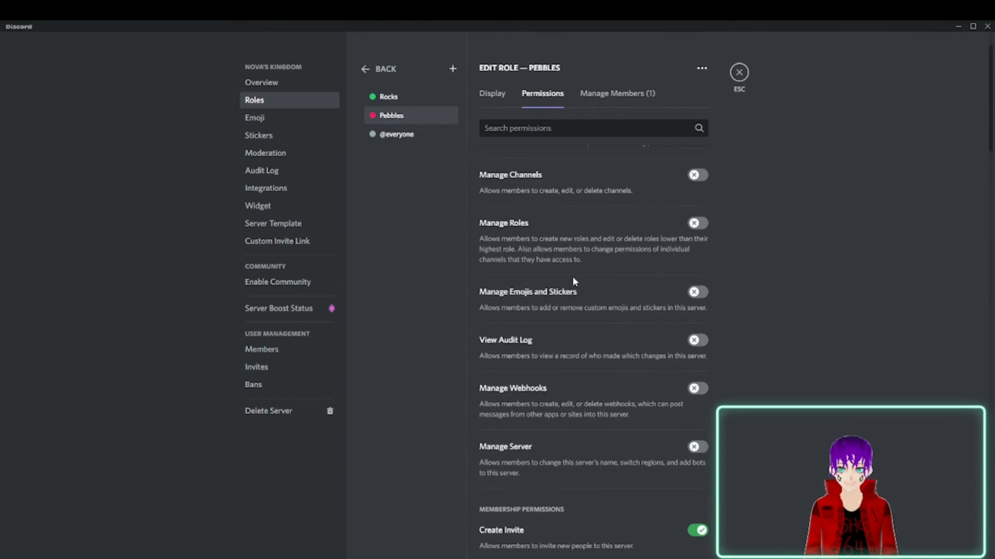
Read through the Pebbles role's full permission list, from the general server permissions down to Administrator.
scroll(567, 214, "up", 1)
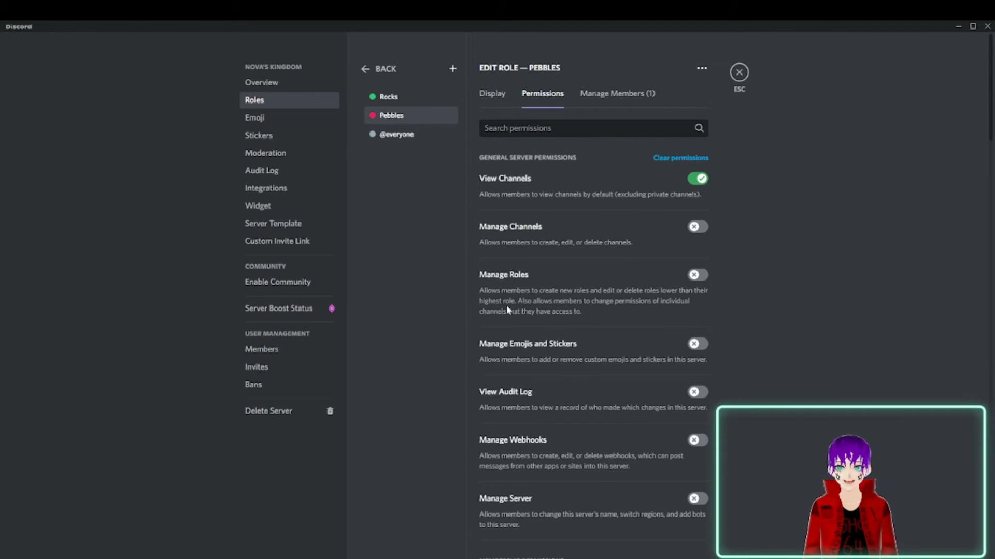
scroll(587, 313, "down", 9)
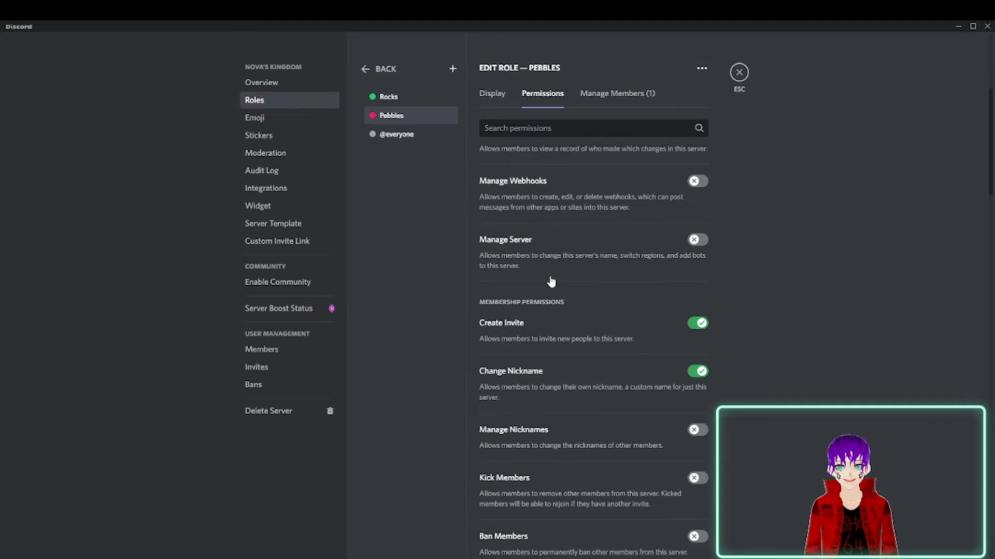
scroll(551, 281, "down", 7)
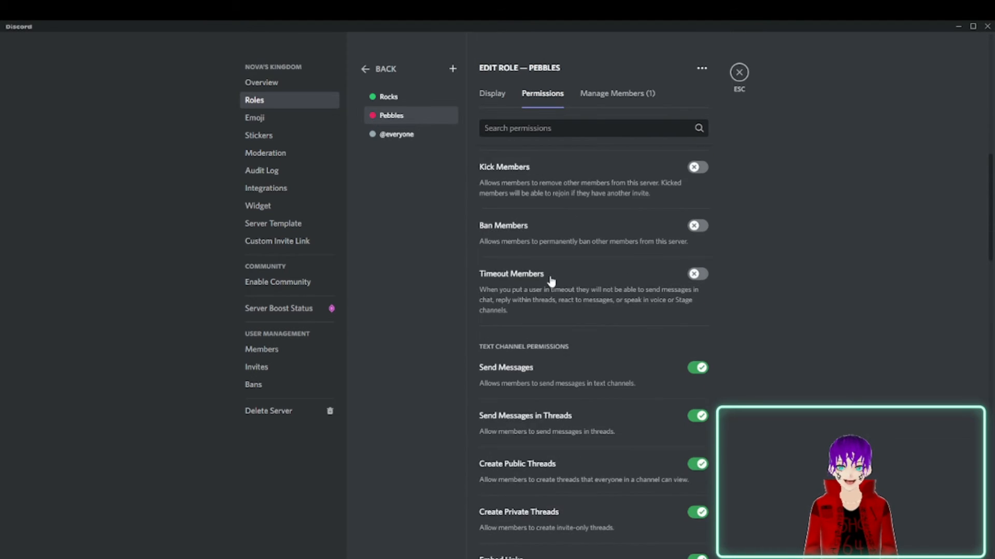
scroll(552, 281, "down", 3)
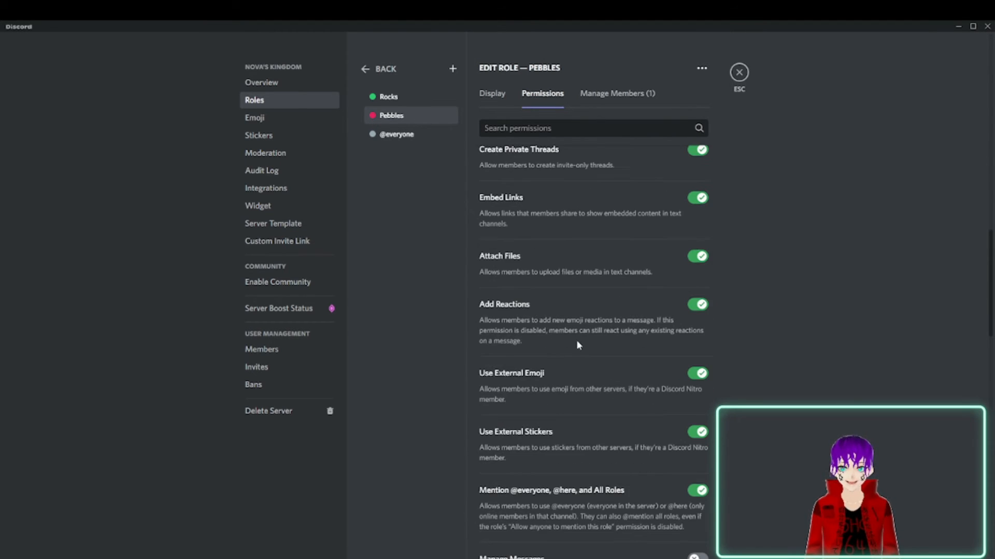
scroll(510, 377, "down", 5)
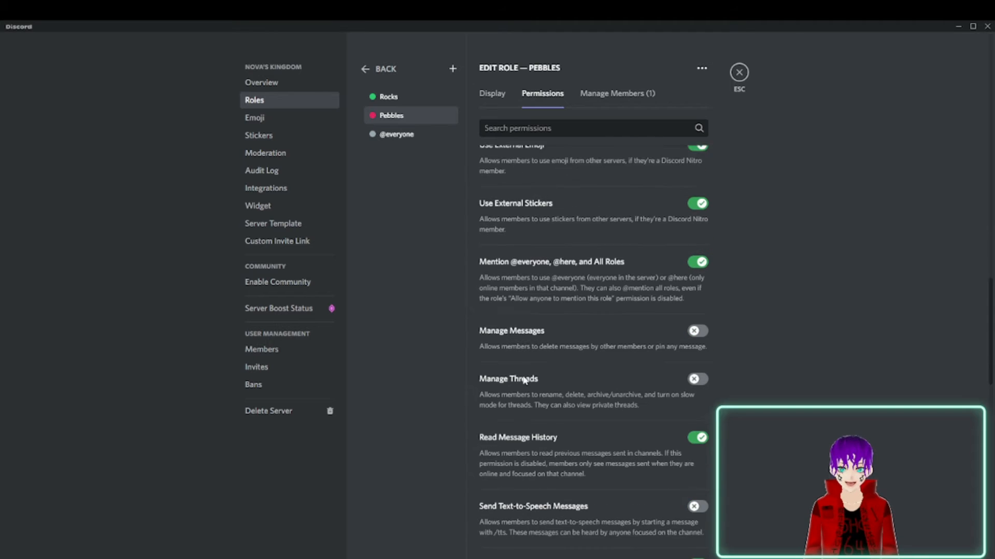
scroll(606, 376, "down", 6)
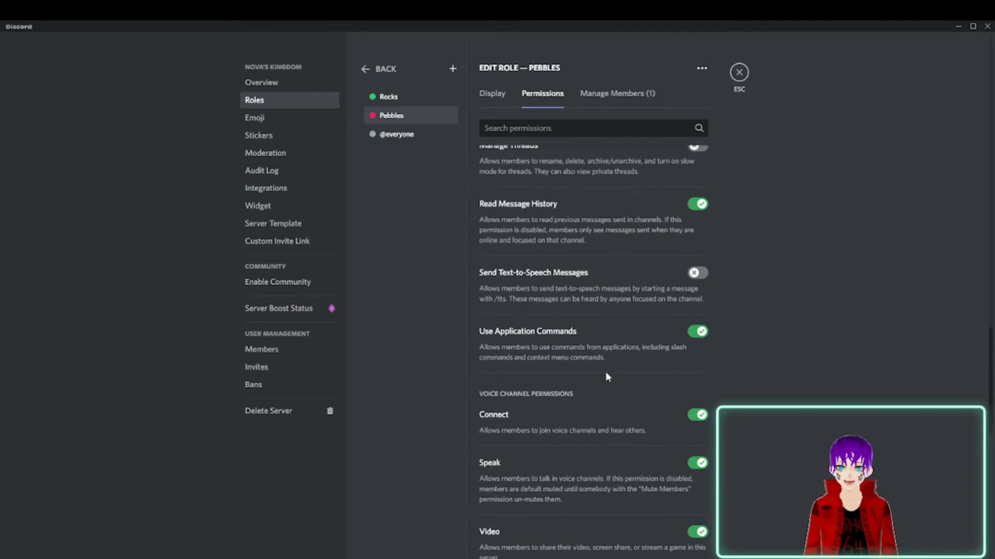
scroll(609, 375, "down", 8)
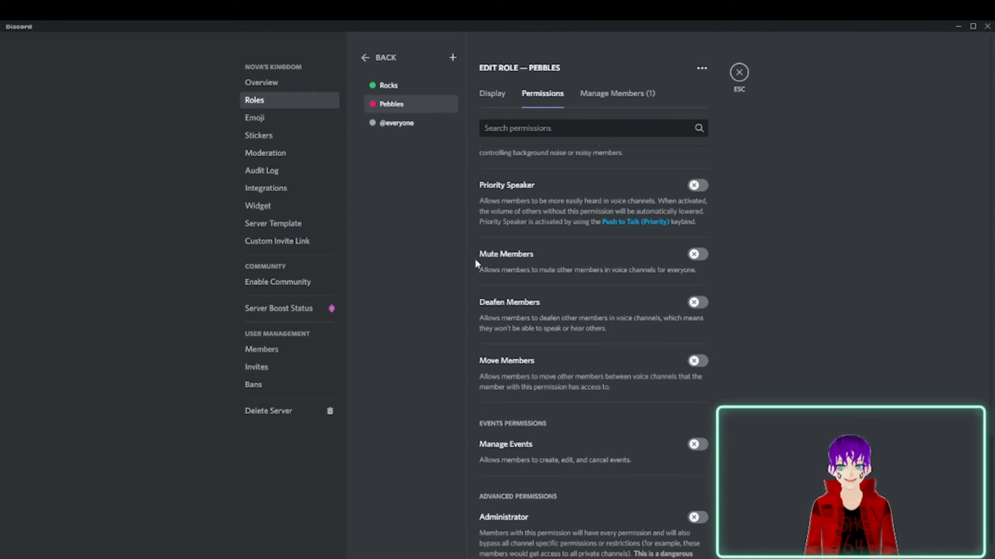
scroll(642, 386, "down", 2)
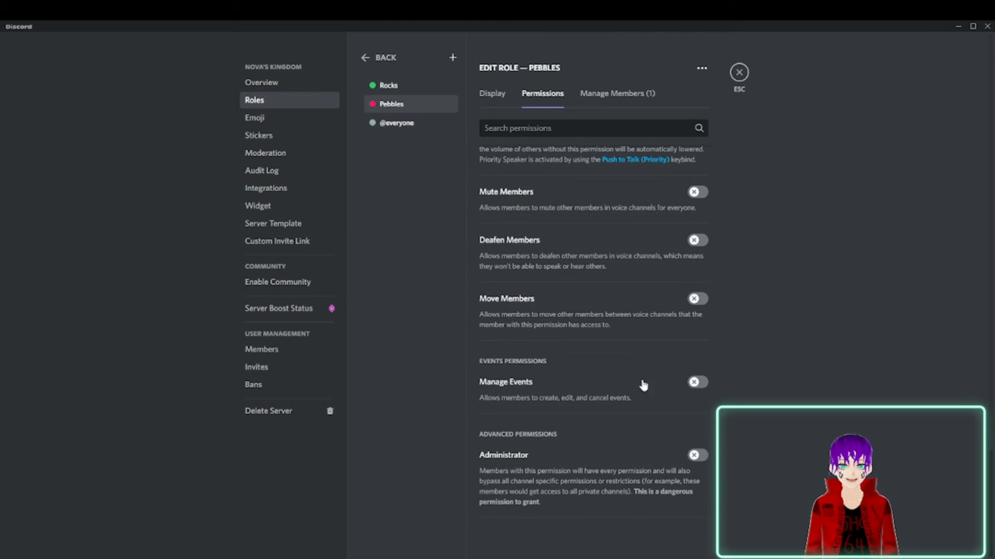
Grant the Rocks role the Administrator permission, save the change and close the server settings.
left_click(388, 87)
scroll(578, 269, "up", 6)
scroll(579, 276, "down", 6)
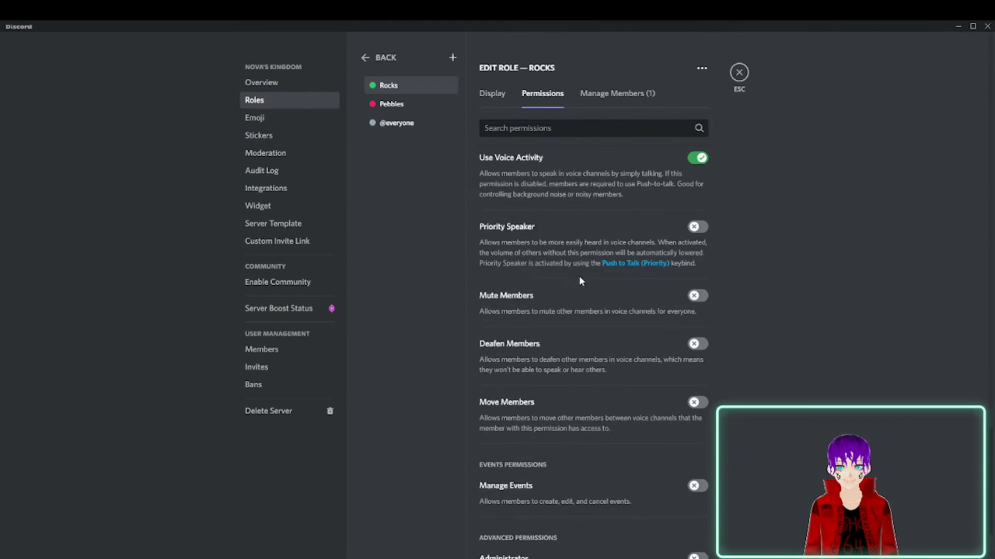
left_click(697, 455)
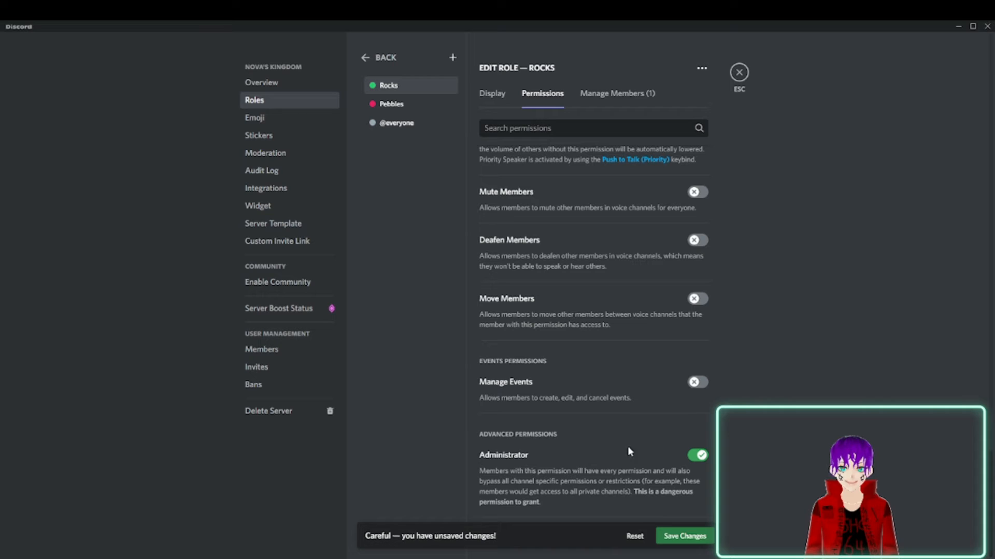
left_click(689, 535)
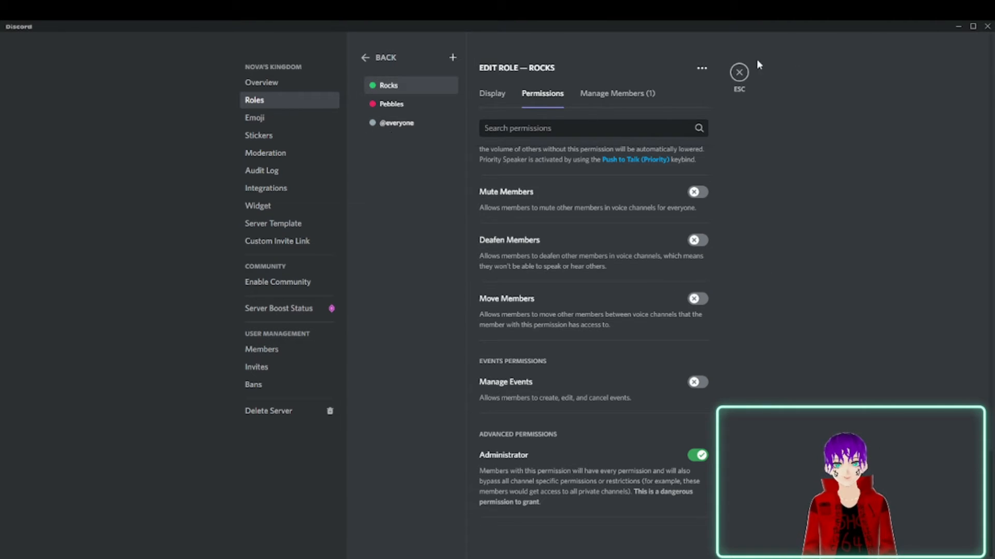
left_click(741, 74)
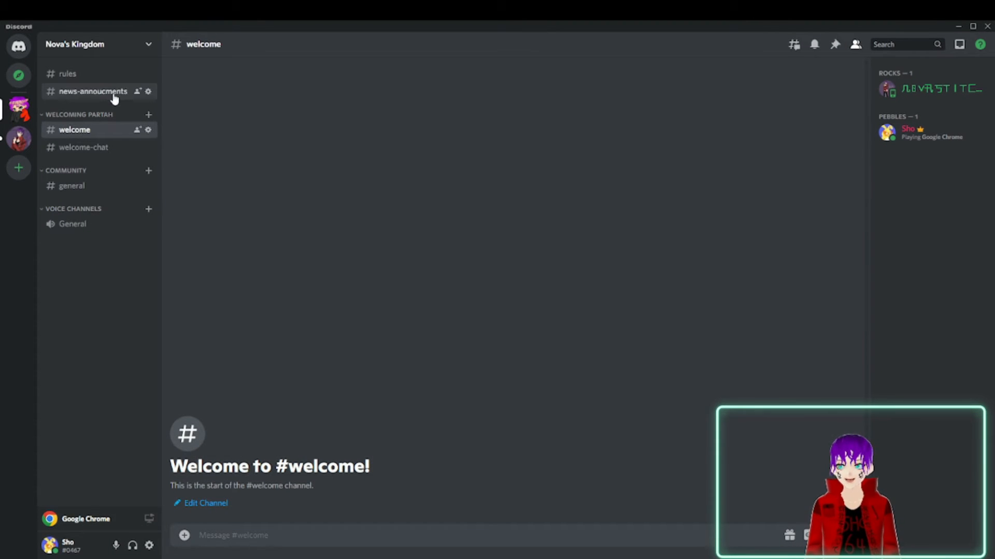
View the rules and general channels, and check how the Community category collapses and expands.
left_click(95, 82)
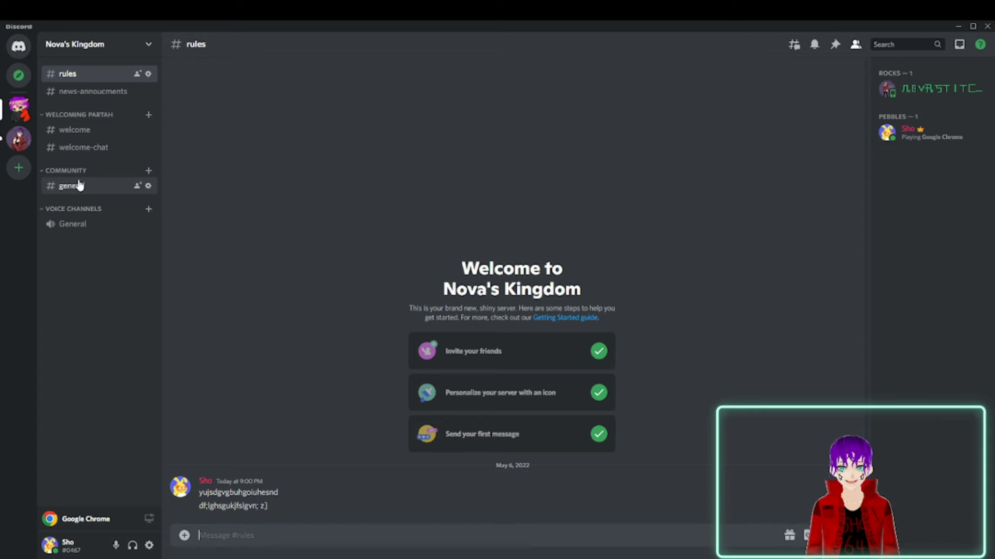
left_click(96, 191)
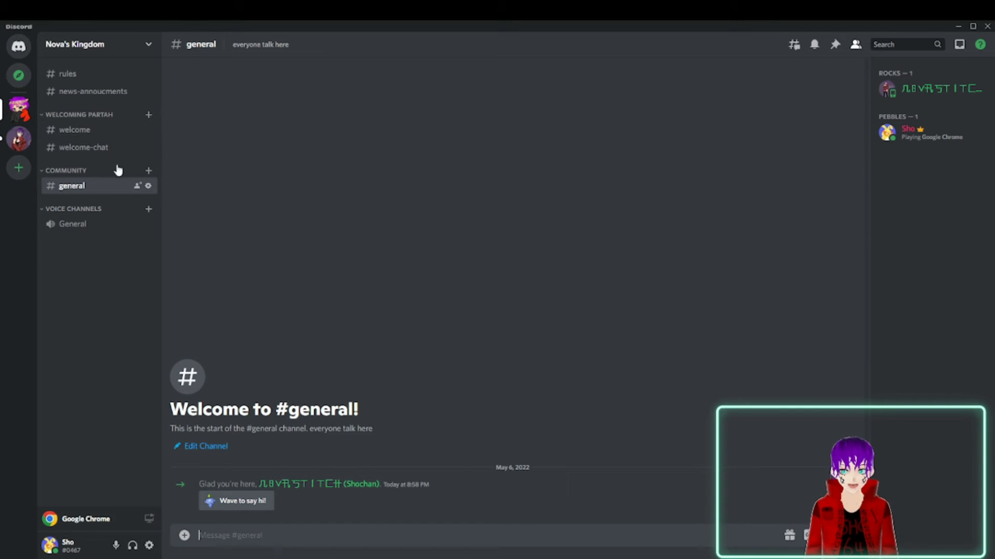
left_click(87, 171)
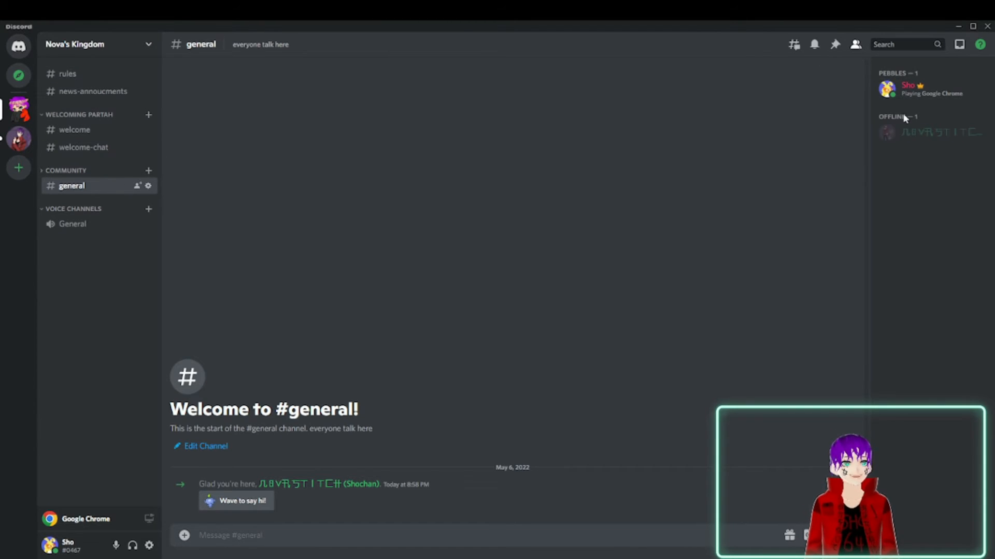
left_click(102, 168)
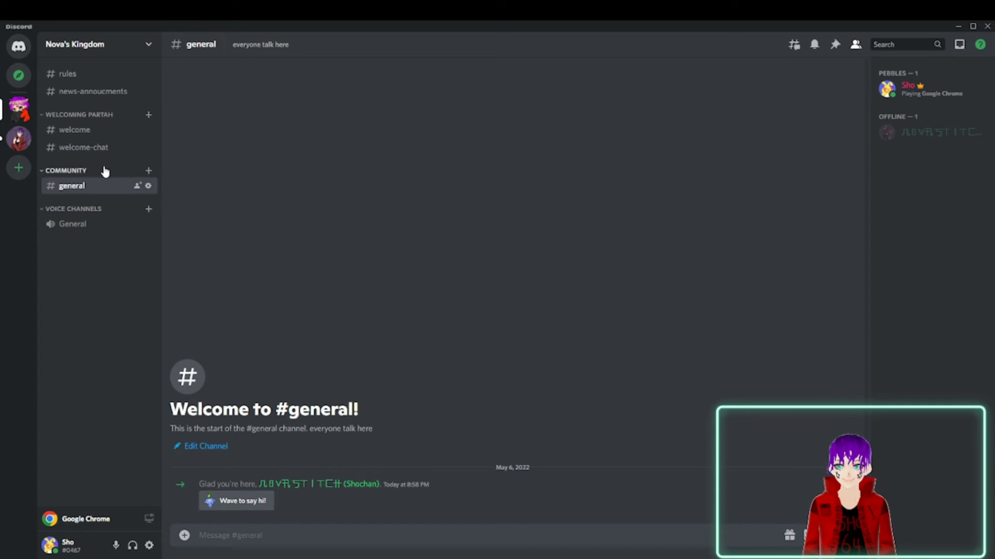
right_click(97, 172)
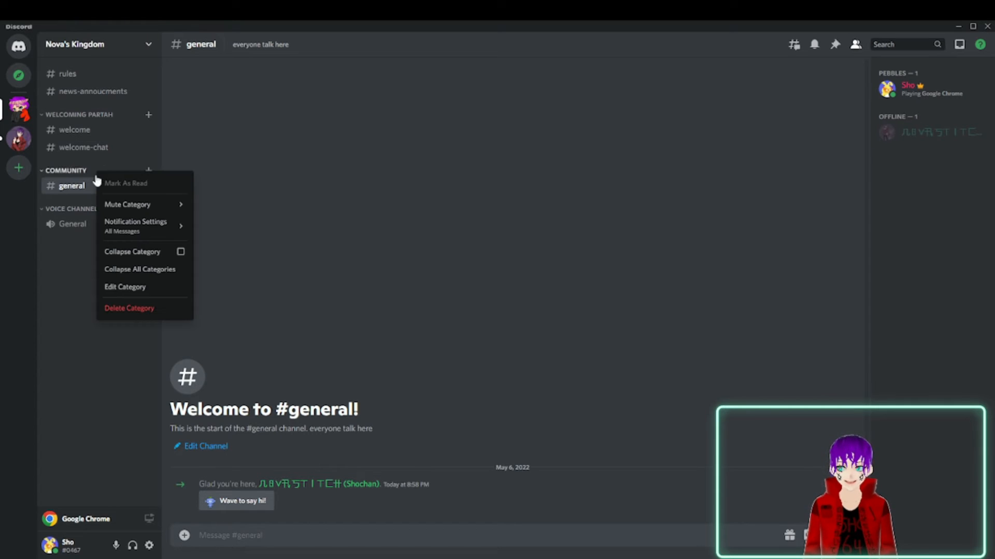
left_click(139, 288)
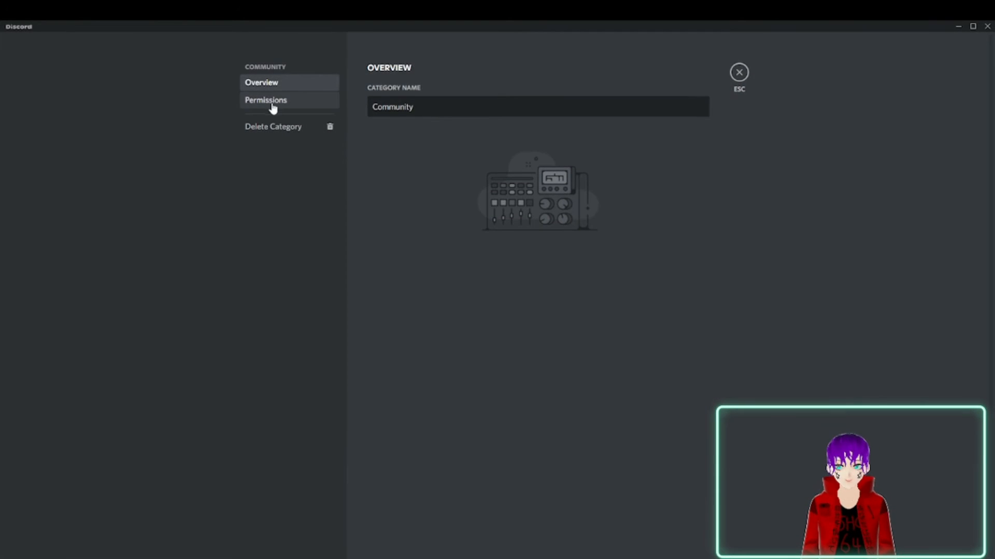
left_click(272, 105)
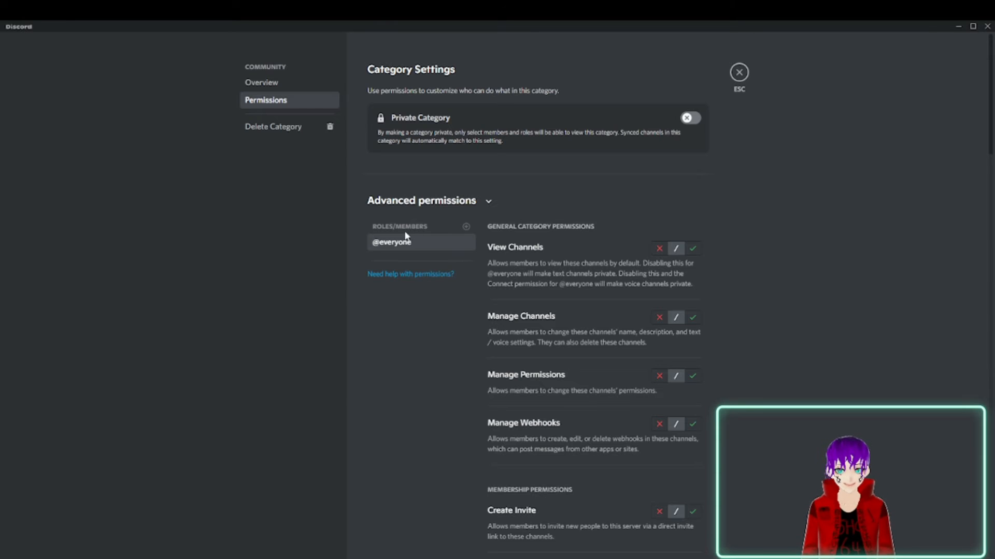
left_click(455, 227)
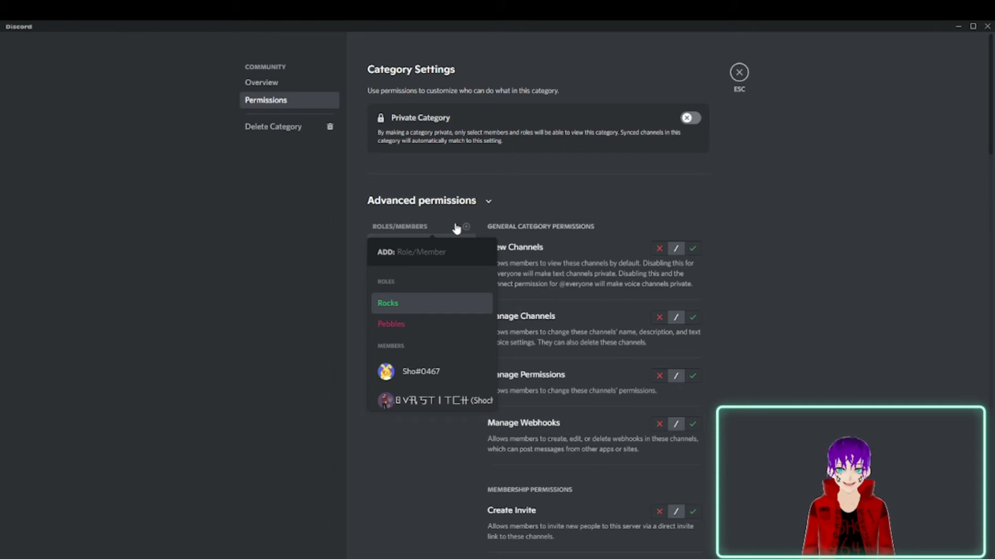
left_click(310, 156)
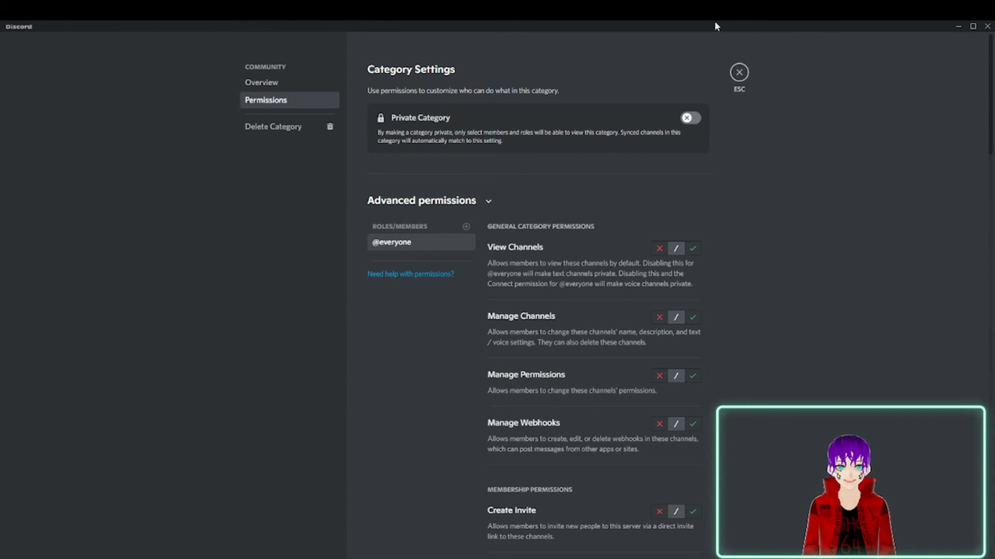
left_click(739, 72)
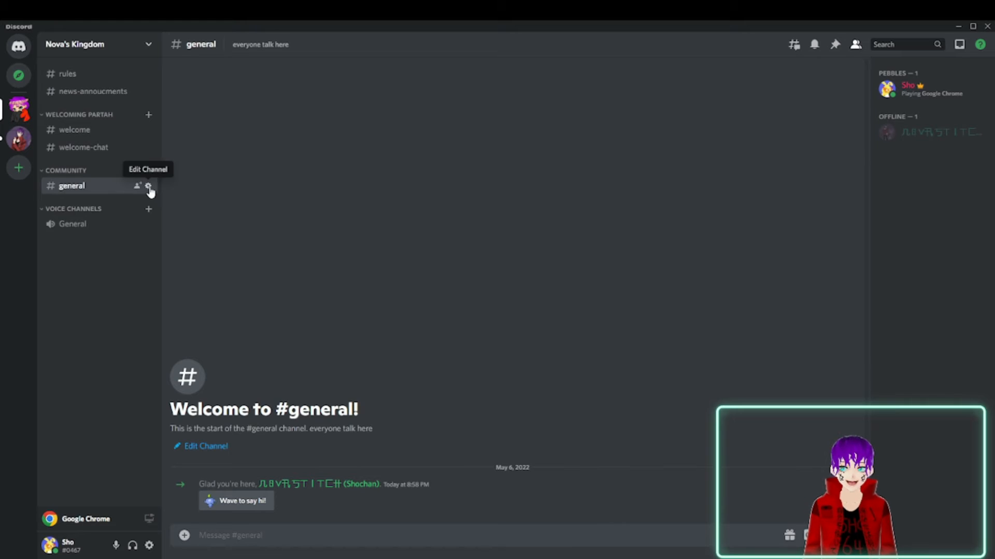
Add the Pebbles role to the advanced permissions of the Community category.
right_click(94, 172)
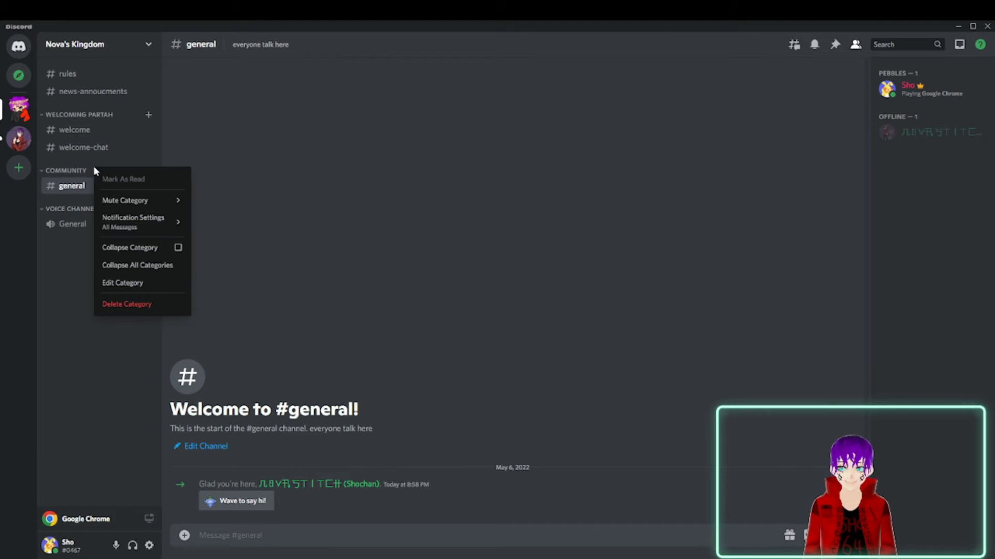
left_click(130, 283)
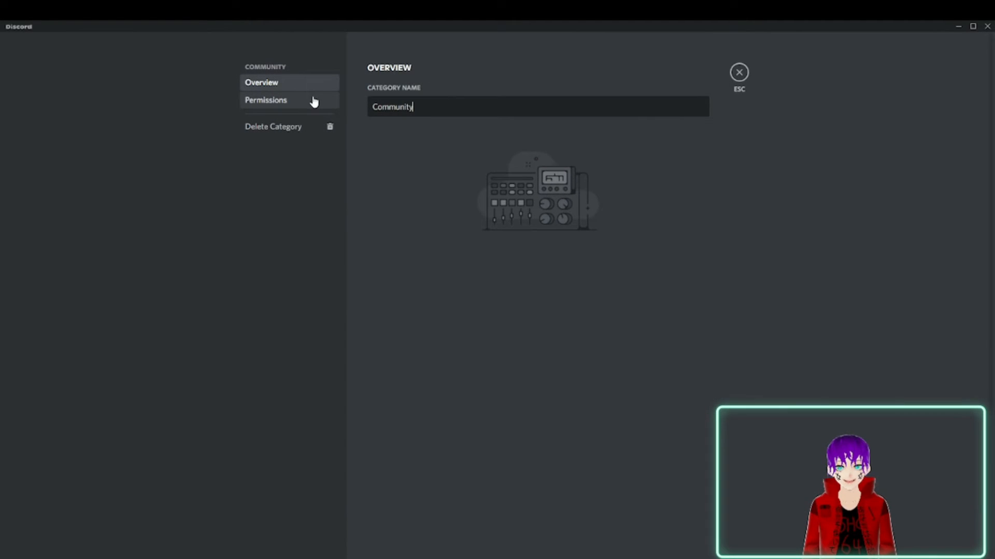
left_click(304, 101)
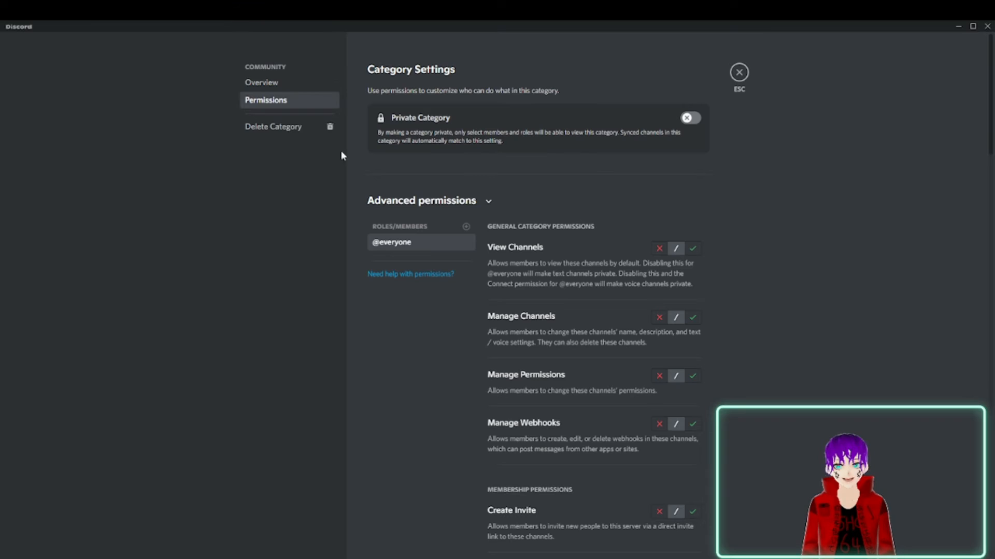
left_click(466, 228)
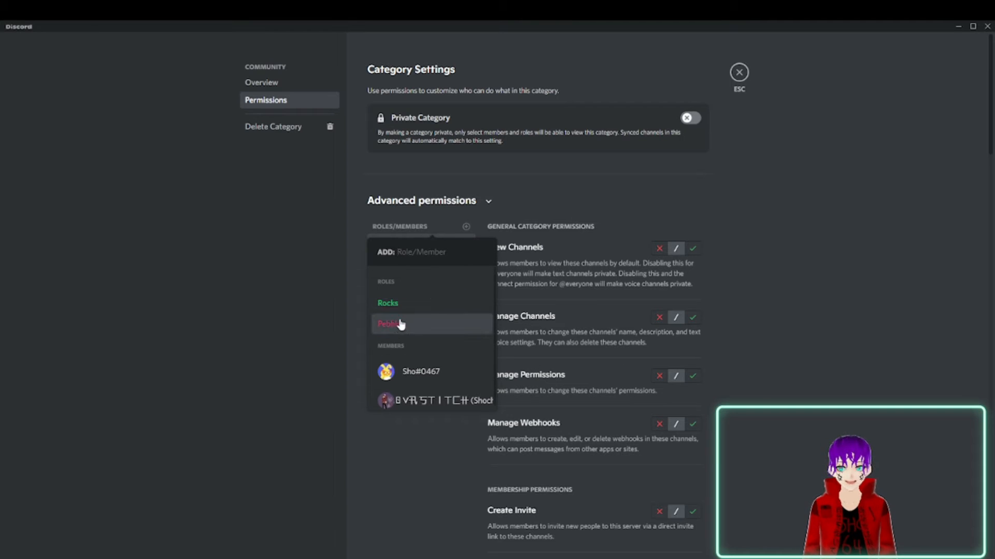
left_click(411, 325)
Look over the general, membership and text channel permissions available for Pebbles in the Community category.
scroll(639, 259, "down", 3)
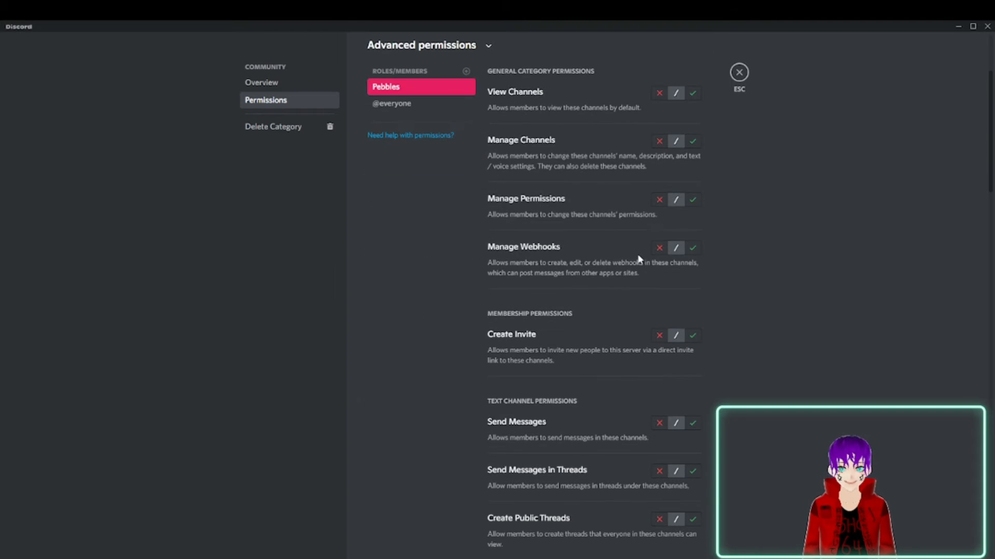
scroll(686, 289, "down", 20)
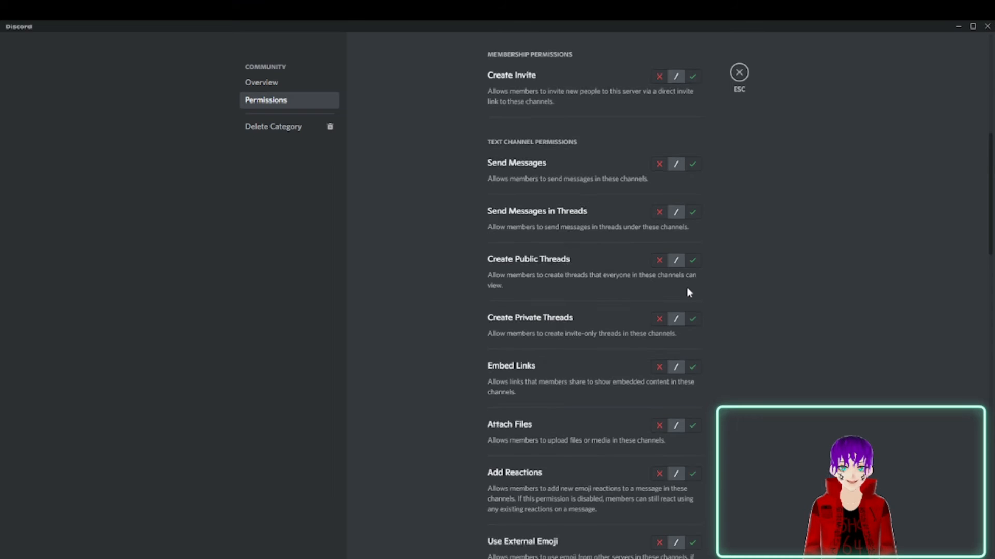
scroll(686, 305, "up", 5)
scroll(686, 305, "down", 5)
scroll(663, 424, "up", 20)
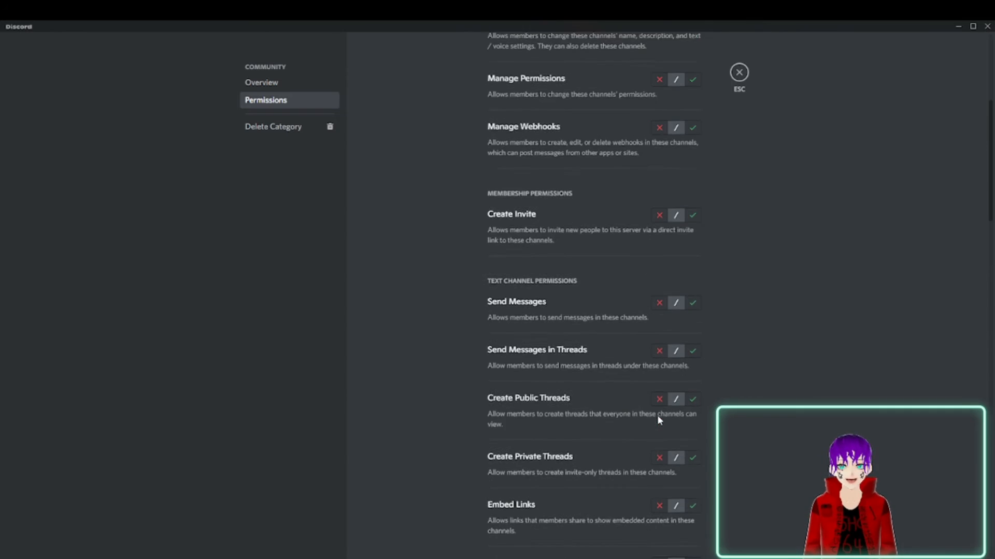
scroll(658, 416, "up", 5)
scroll(652, 384, "down", 5)
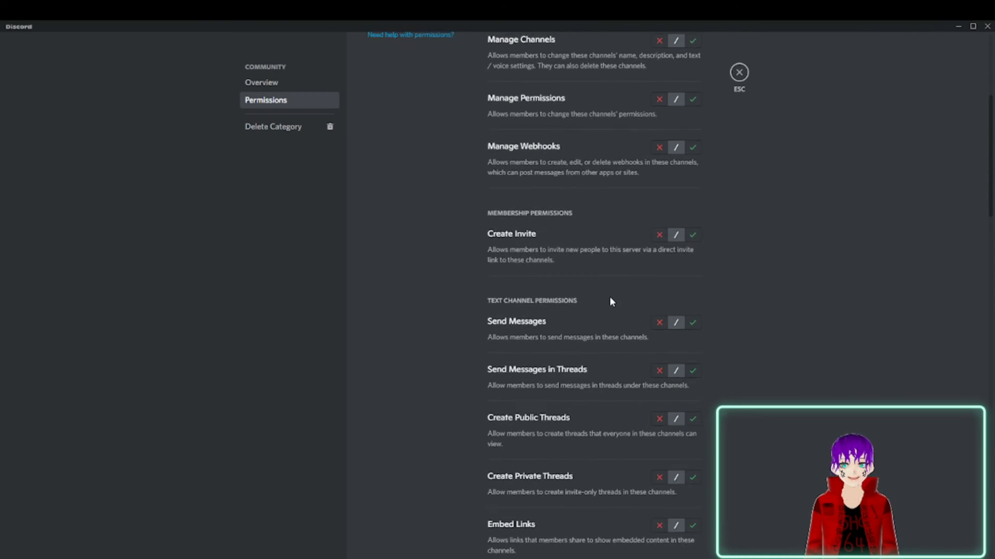
scroll(611, 302, "up", 5)
scroll(610, 301, "down", 15)
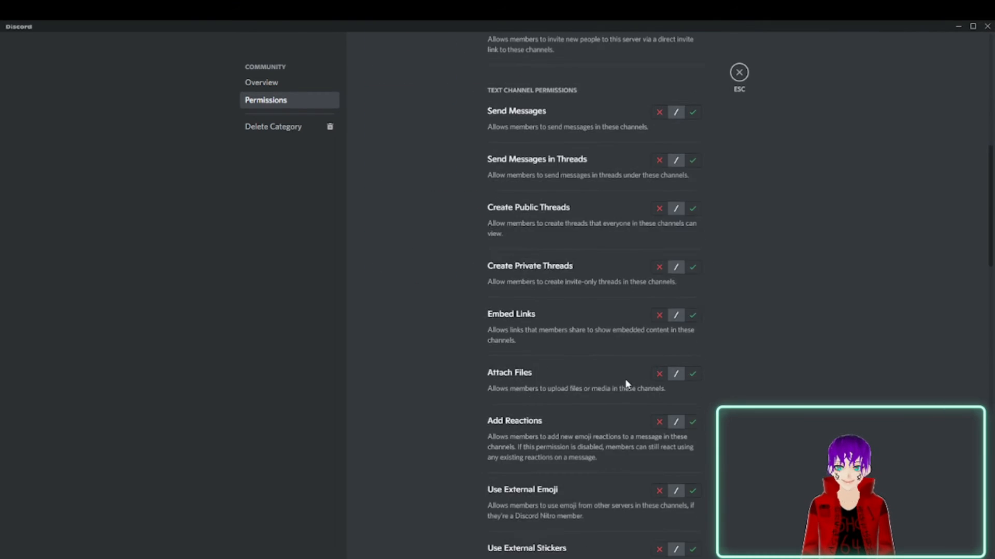
scroll(674, 464, "up", 15)
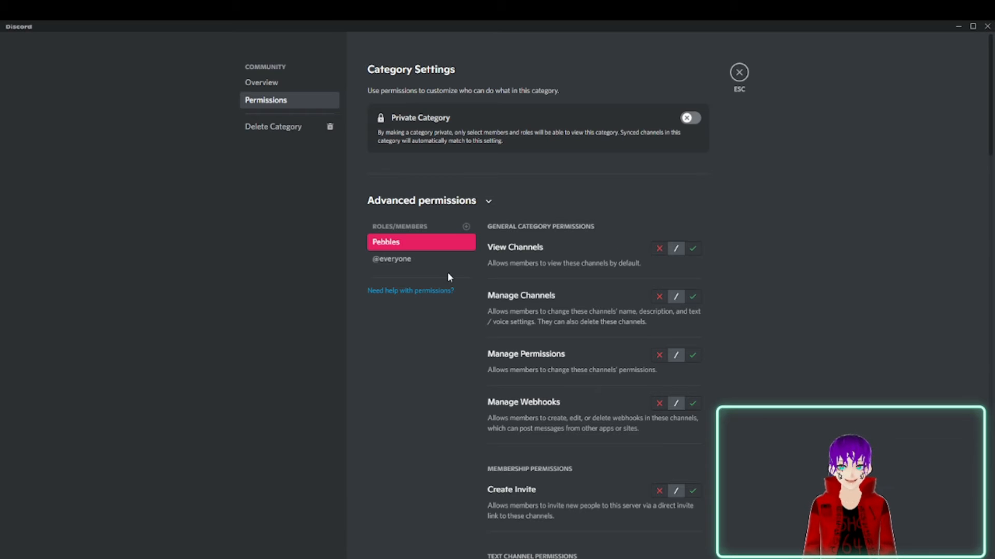
left_click(430, 261)
scroll(738, 271, "down", 1)
scroll(717, 265, "up", 2)
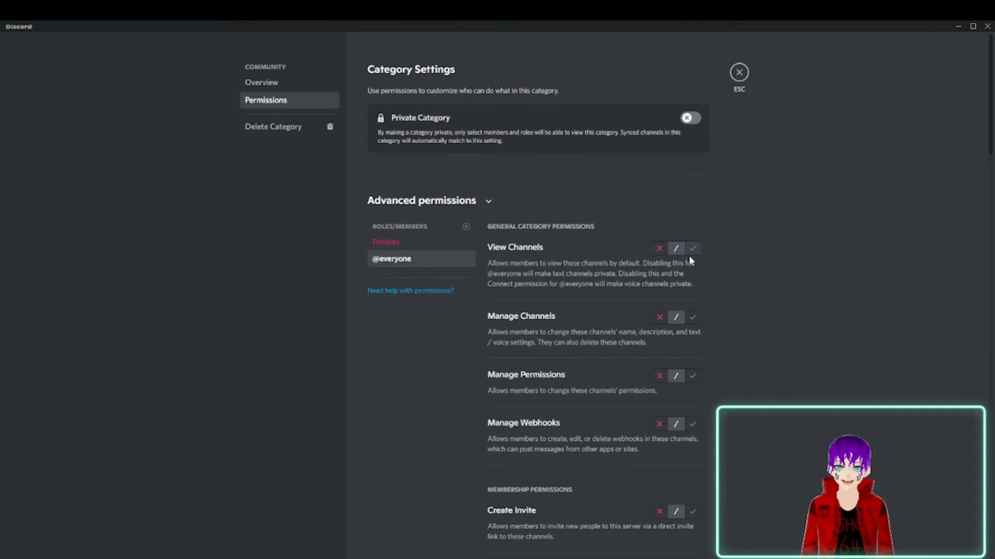
left_click(659, 248)
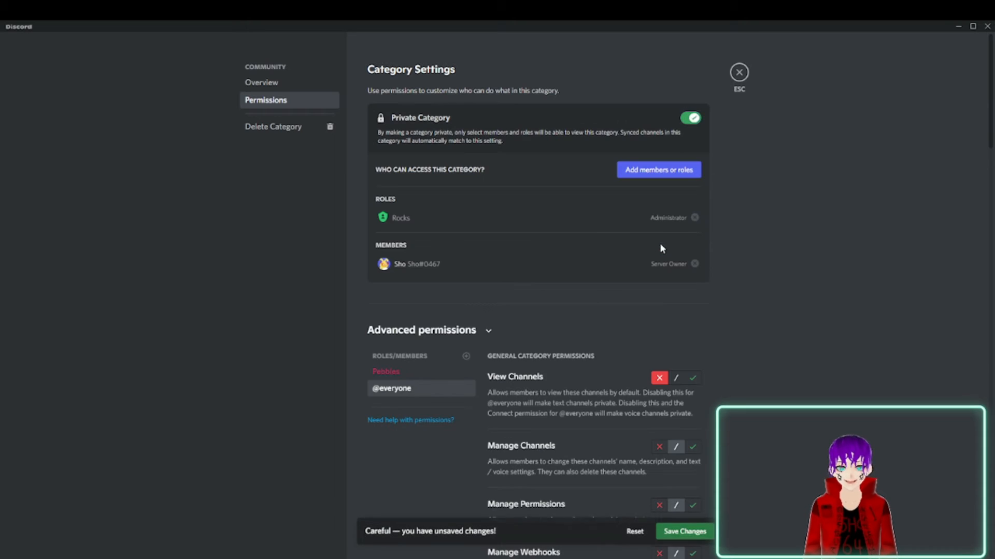
scroll(668, 360, "down", 5)
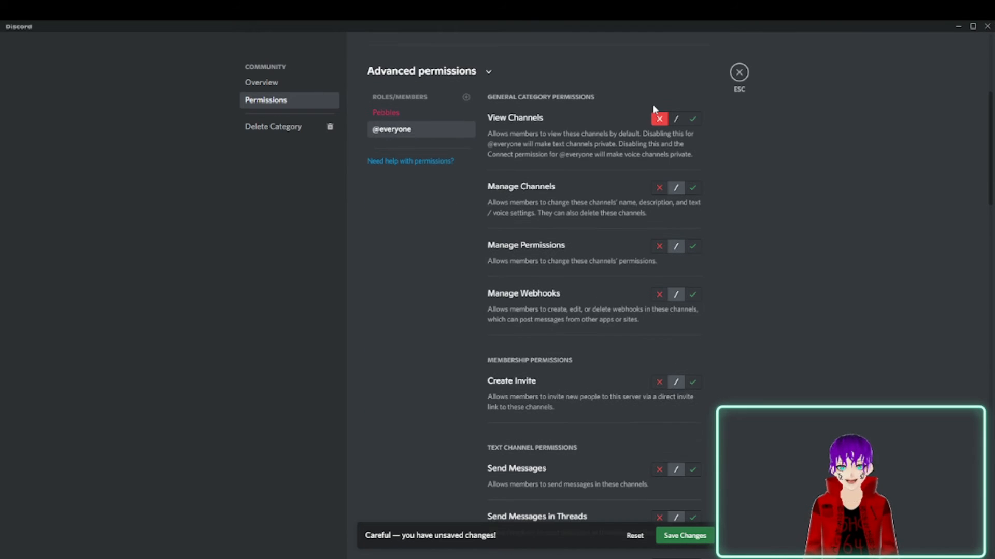
scroll(672, 242, "down", 8)
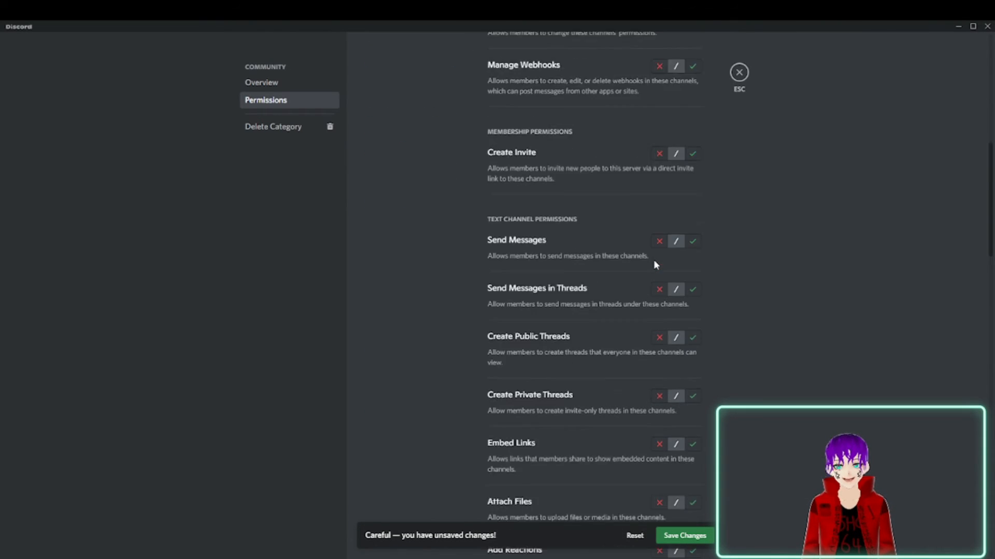
scroll(583, 67, "up", 4)
scroll(569, 129, "down", 2)
scroll(617, 259, "down", 1)
scroll(626, 262, "up", 5)
scroll(626, 262, "down", 12)
scroll(628, 266, "up", 3)
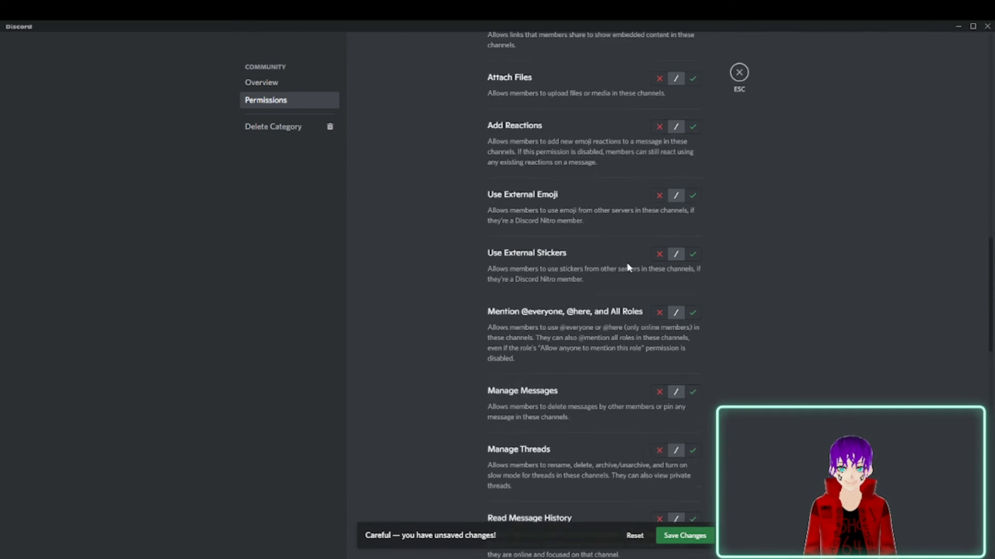
scroll(620, 487, "down", 10)
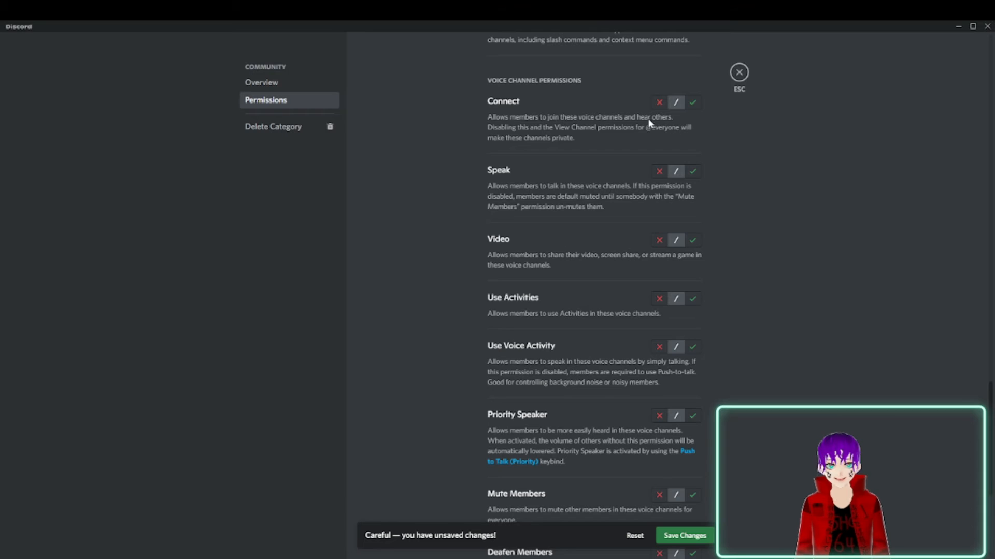
scroll(657, 446, "down", 5)
scroll(699, 456, "up", 20)
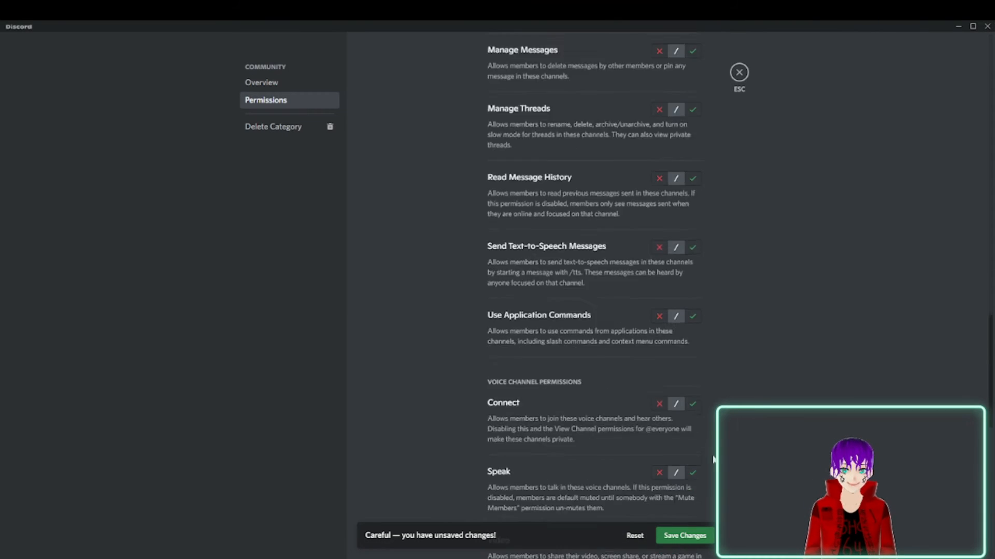
scroll(692, 439, "up", 2)
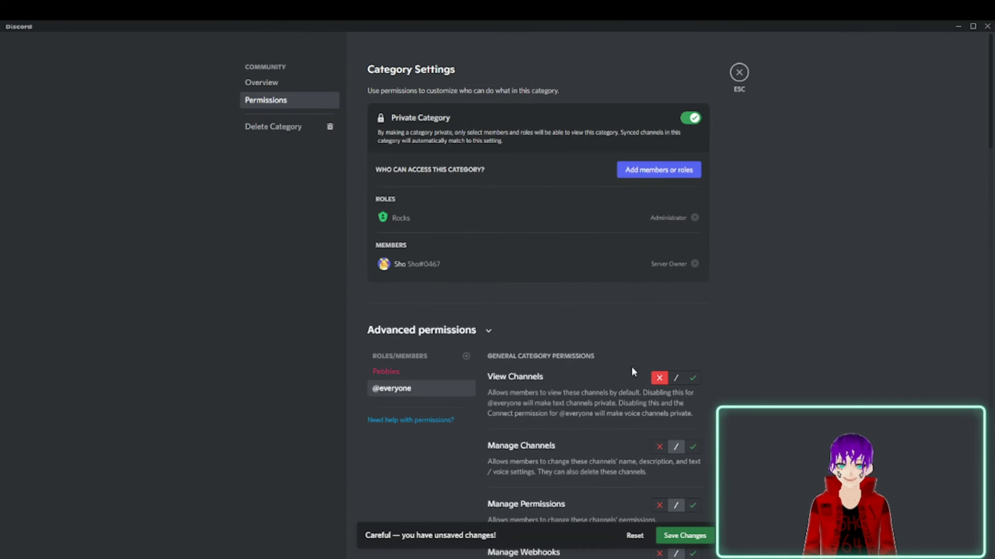
left_click(683, 536)
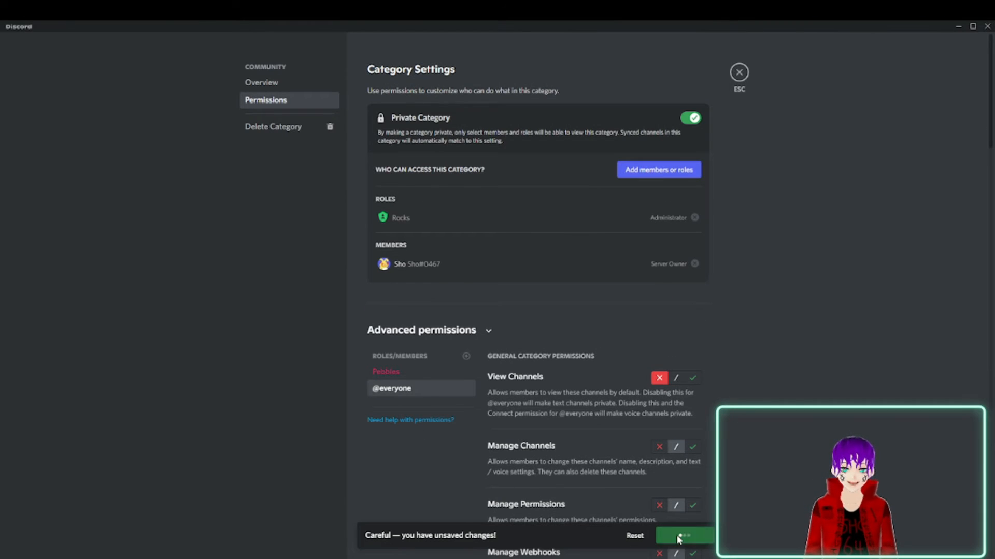
Look over the text and voice channel permissions for Pebbles in the Community category, and close the category settings.
scroll(552, 263, "down", 15)
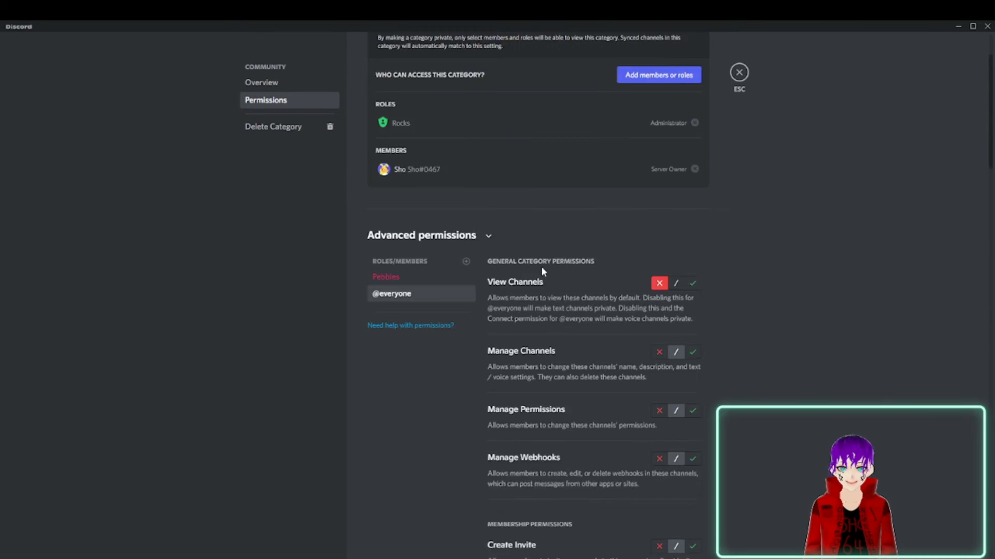
scroll(446, 254, "up", 10)
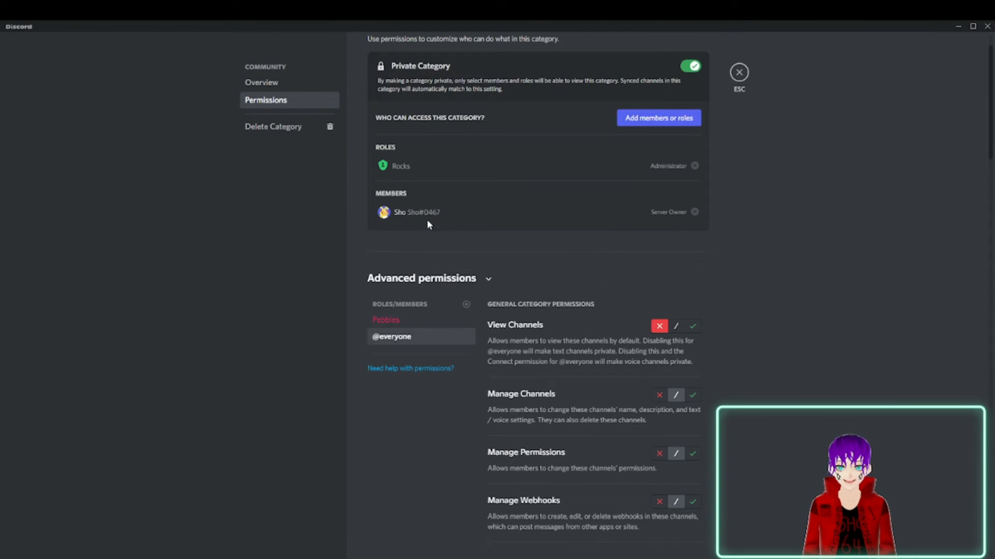
left_click(428, 329)
scroll(569, 330, "down", 6)
scroll(573, 325, "down", 20)
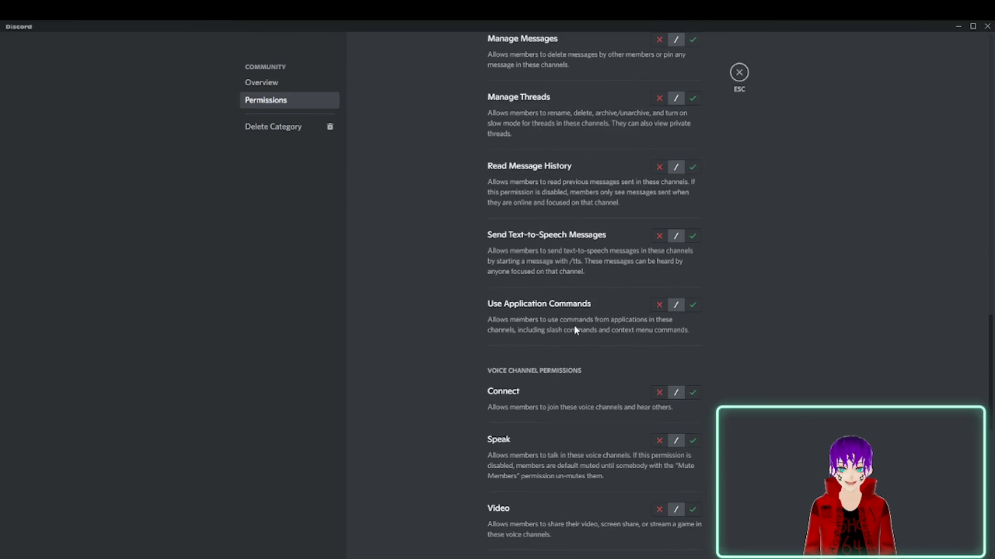
scroll(520, 224, "up", 20)
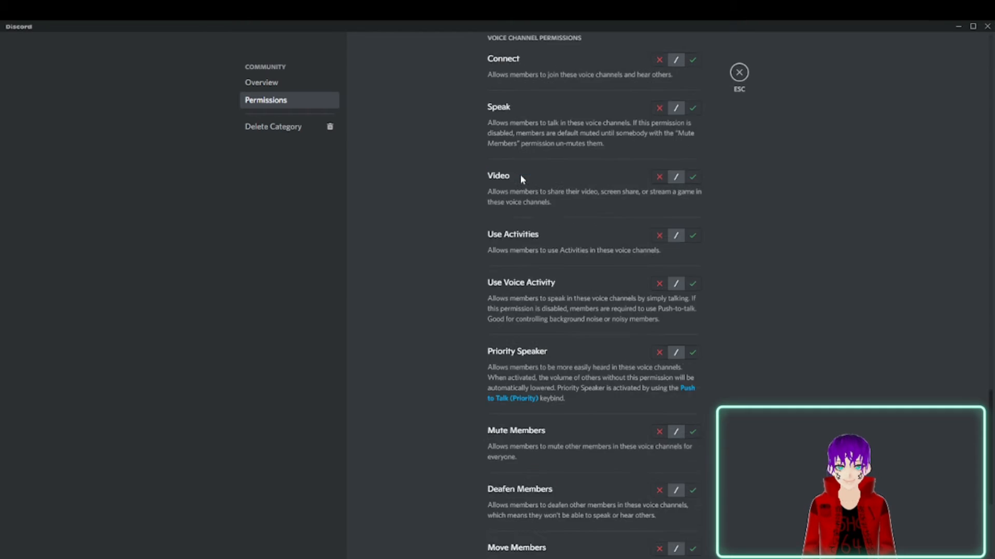
scroll(544, 255, "up", 3)
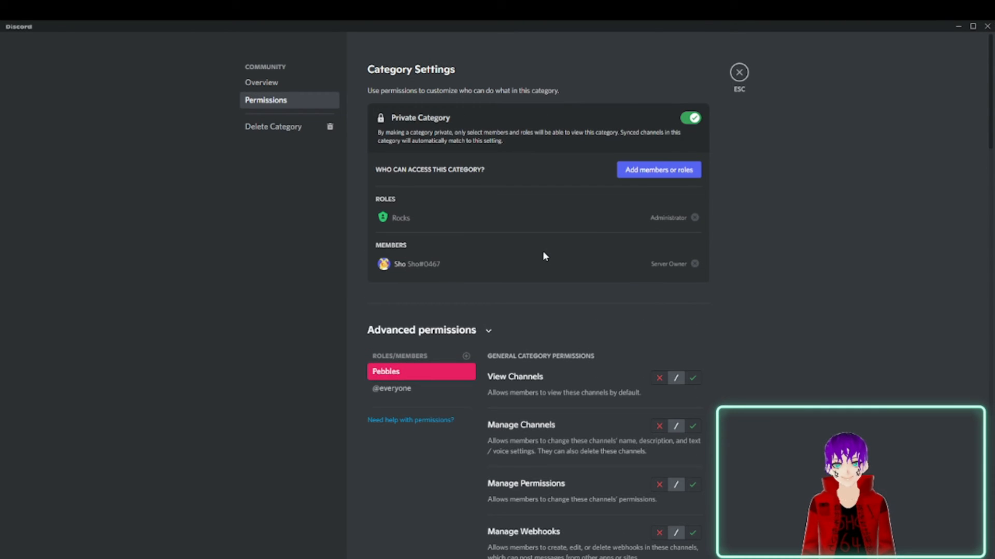
left_click(740, 72)
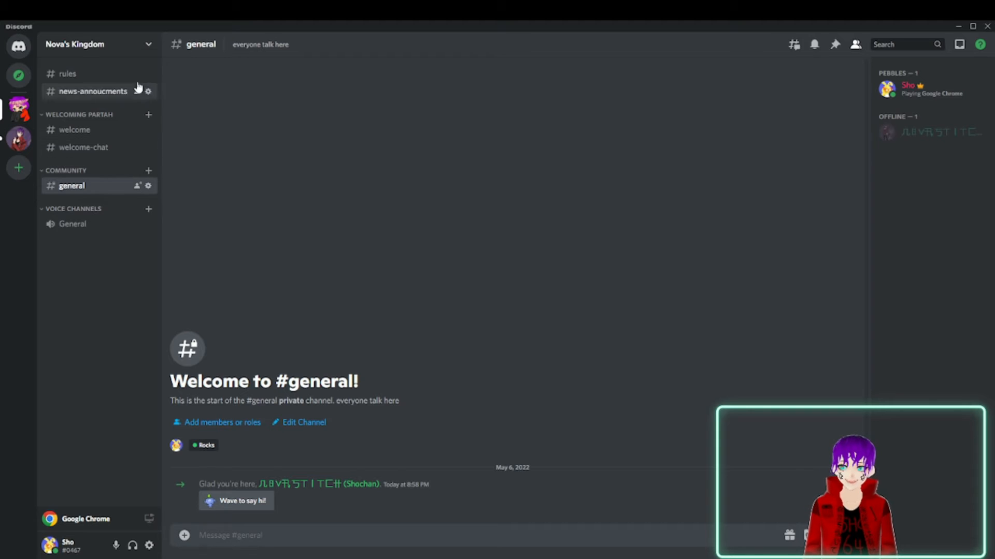
left_click(131, 43)
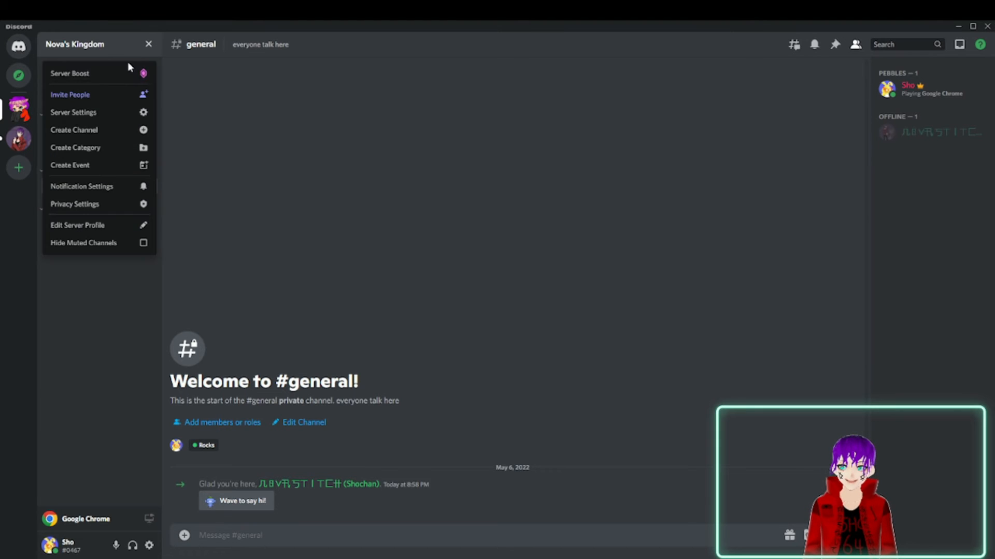
left_click(125, 116)
left_click(280, 102)
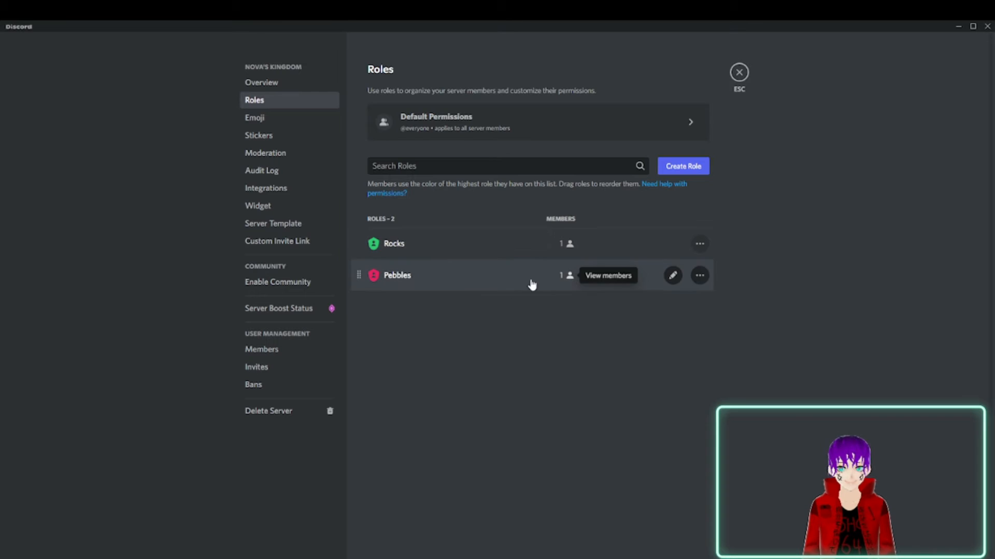
left_click(570, 279)
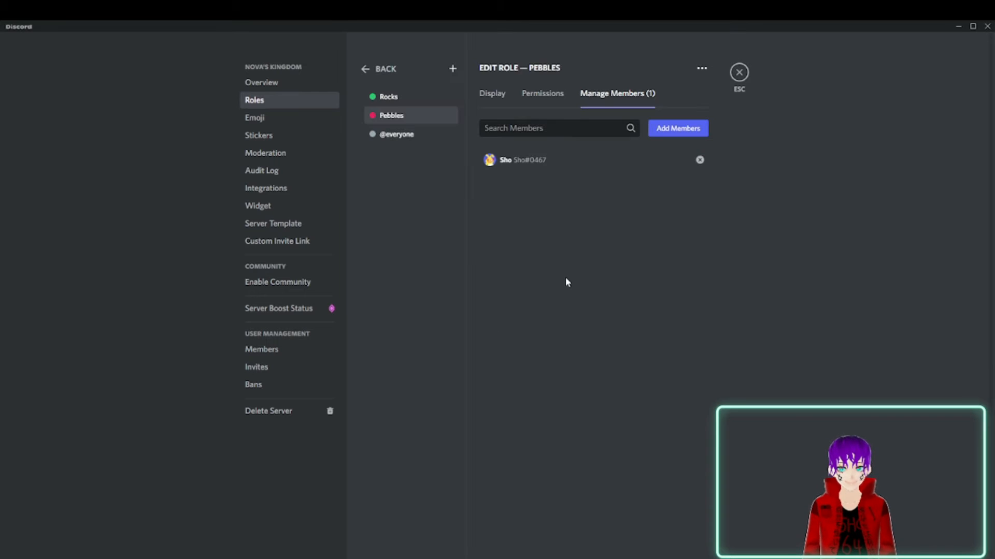
left_click(490, 97)
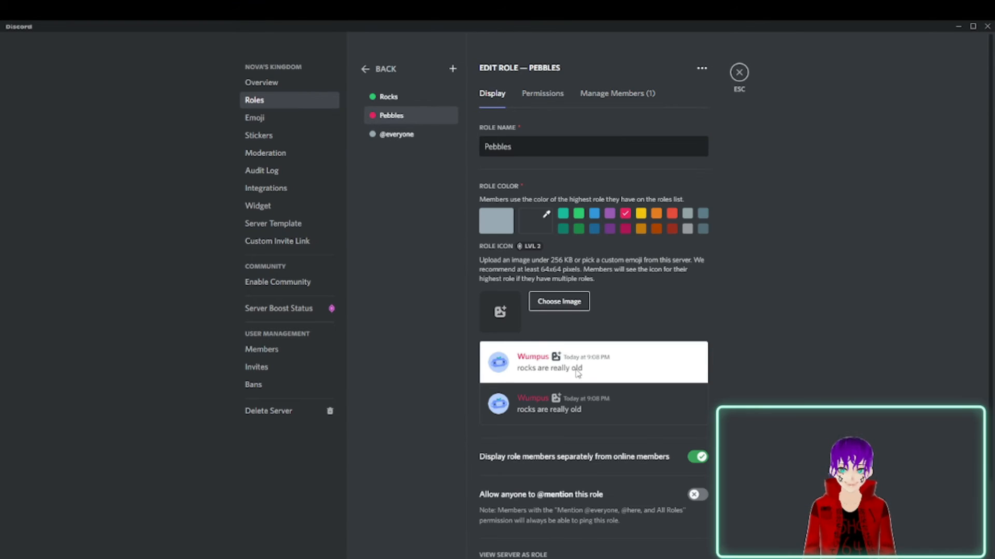
scroll(579, 373, "down", 2)
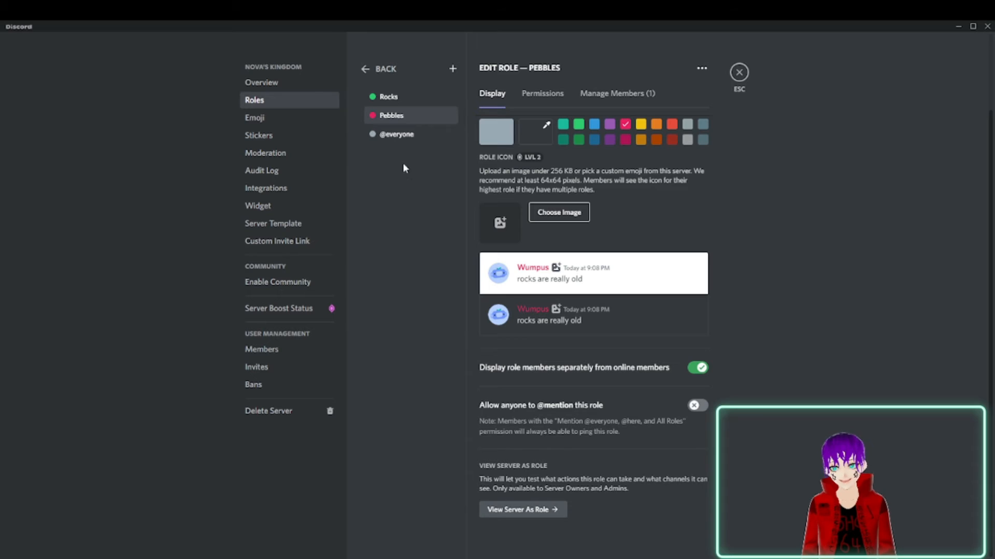
left_click(397, 135)
scroll(469, 64, "down", 5)
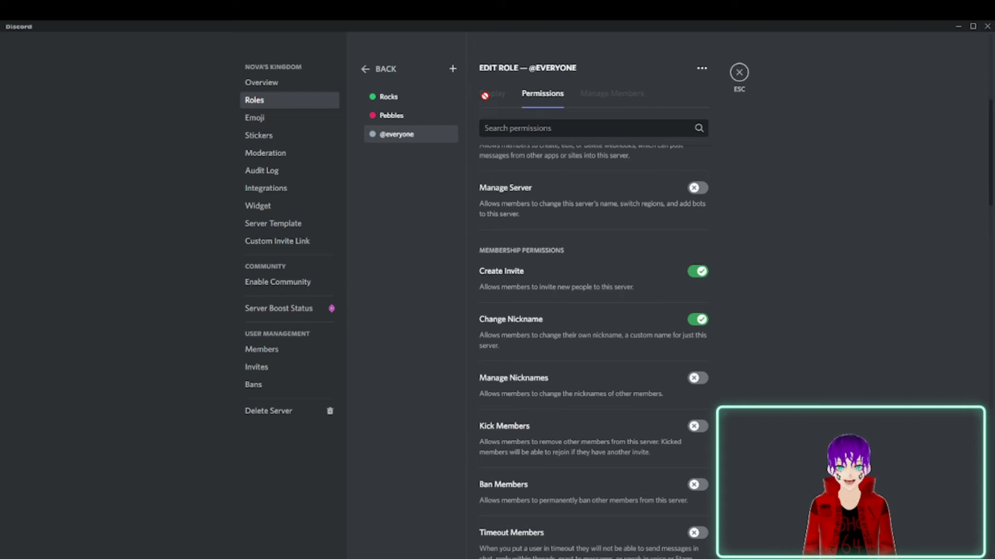
left_click(442, 122)
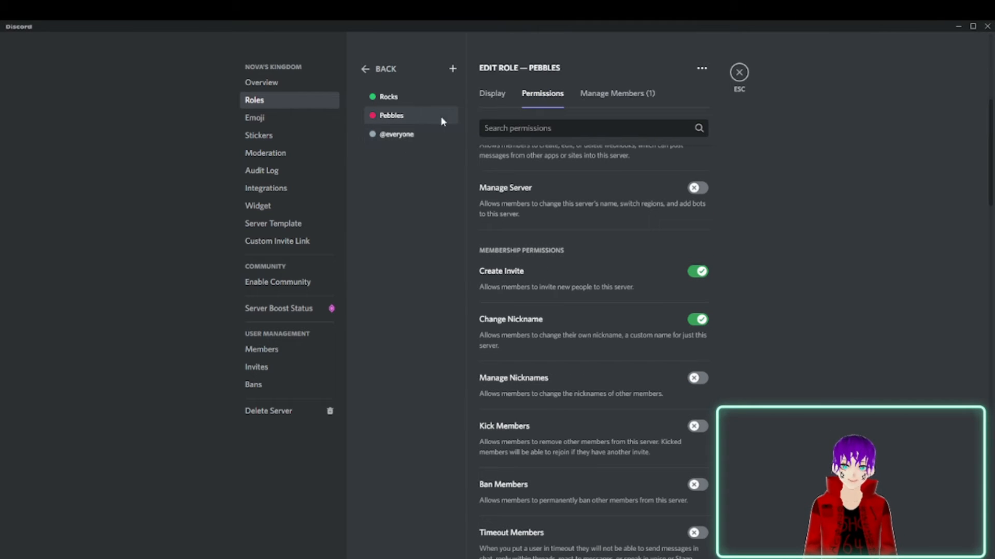
left_click(740, 73)
Deny the View Channels permission to Pebbles in the Community category and save the changes.
right_click(130, 174)
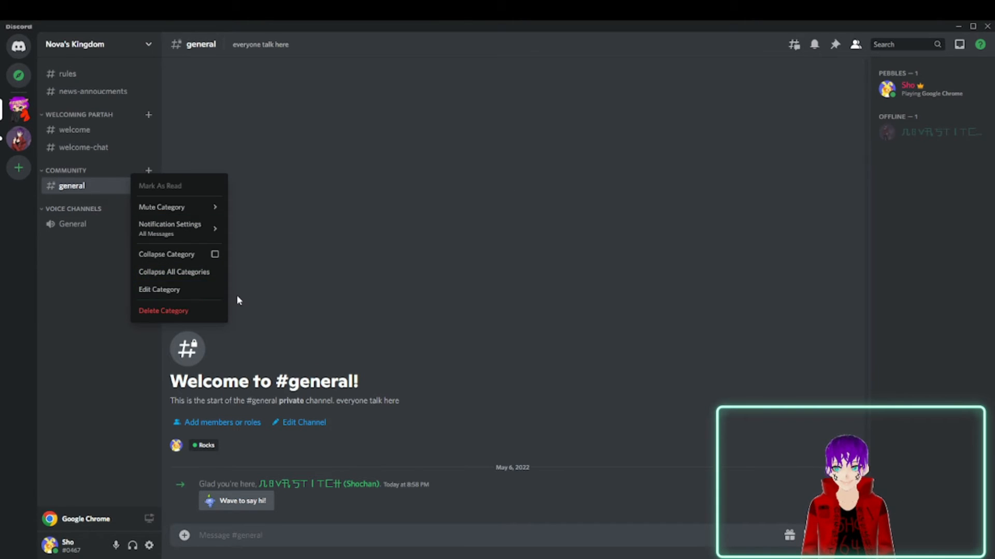
left_click(215, 292)
left_click(318, 101)
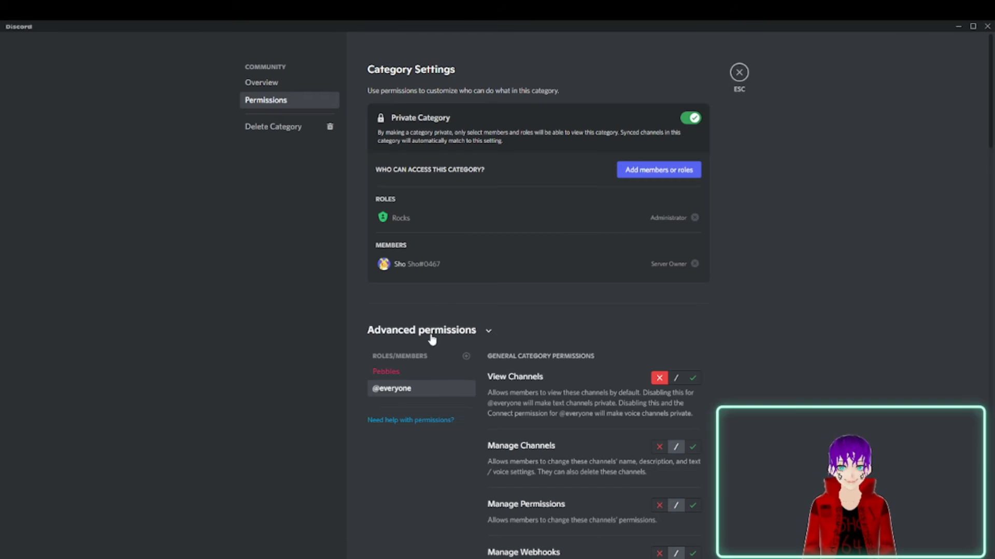
left_click(434, 370)
scroll(680, 428, "down", 5)
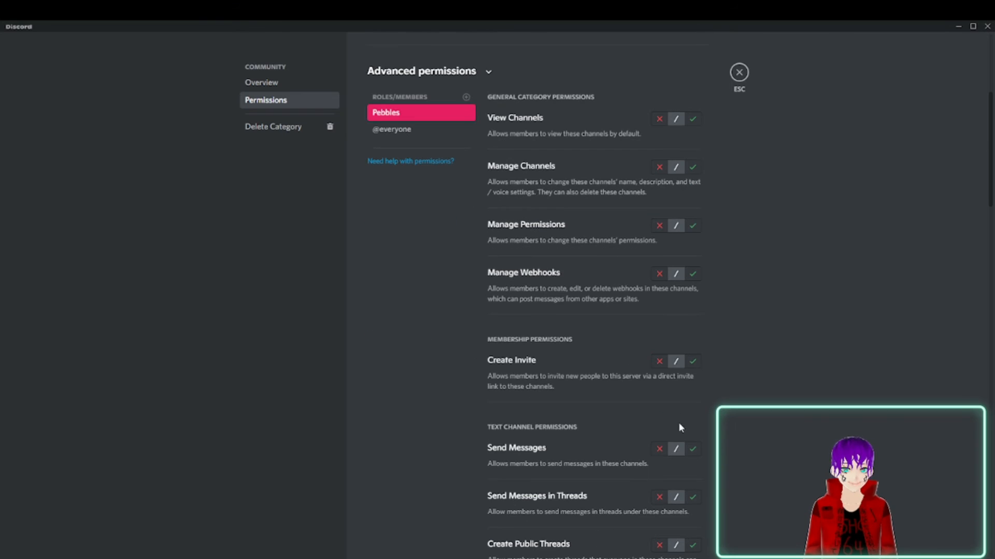
left_click(659, 118)
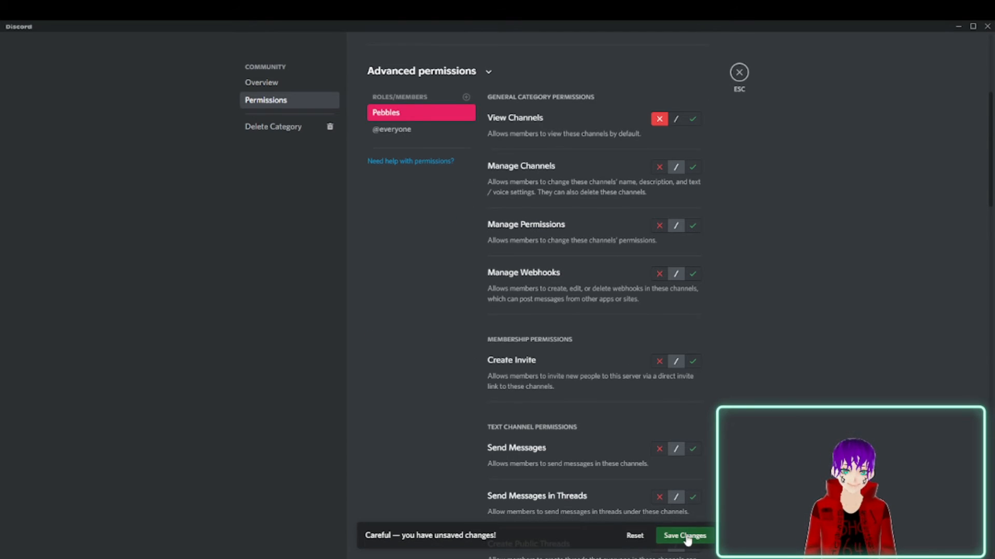
left_click(685, 536)
left_click(739, 72)
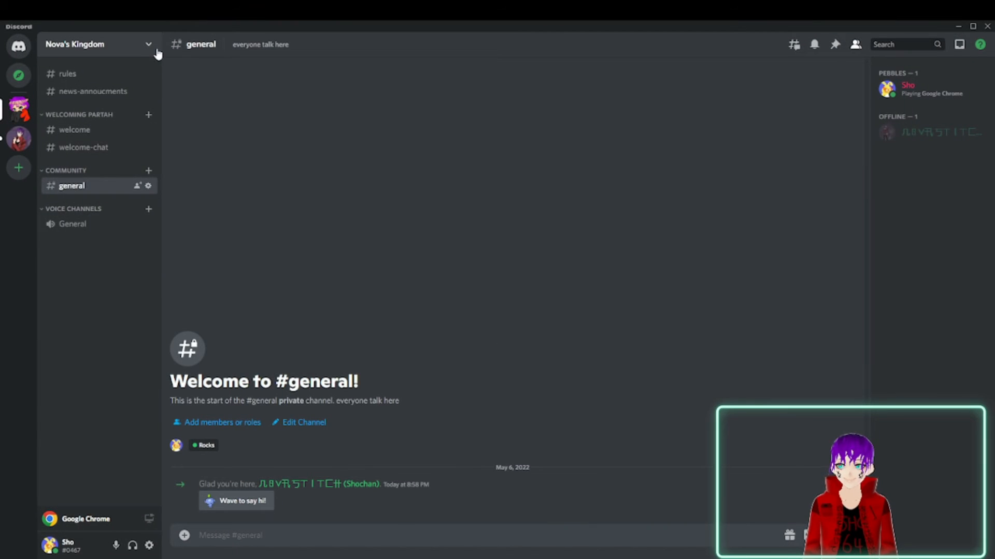
View the server as the Pebbles role to check which channels it can see, and return to the normal server view.
left_click(156, 49)
left_click(141, 112)
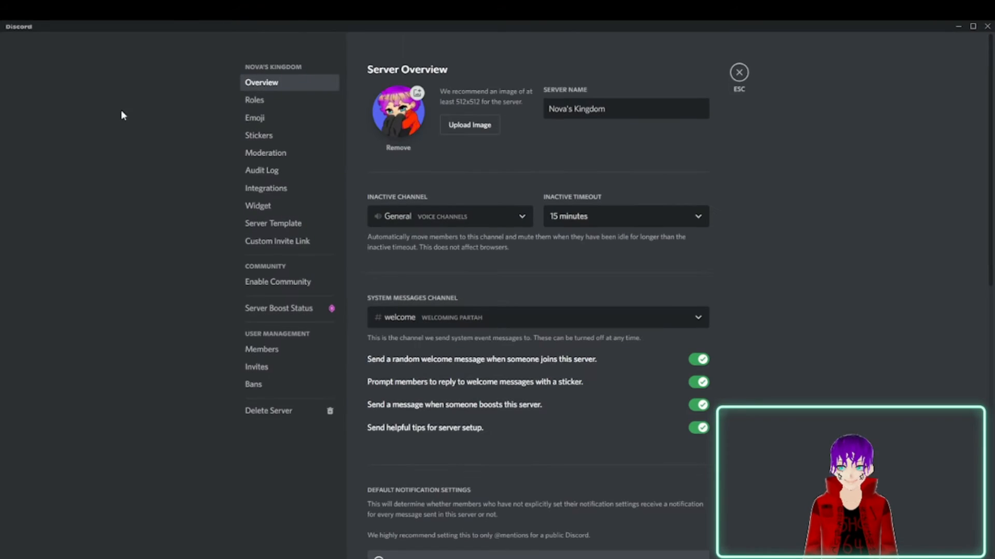
left_click(255, 100)
left_click(564, 250)
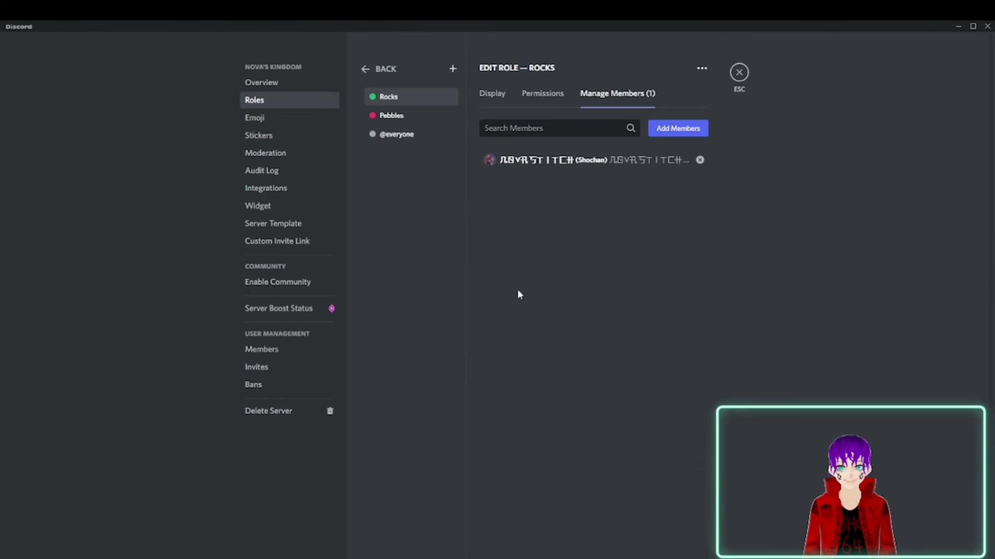
left_click(414, 116)
left_click(489, 102)
scroll(632, 342, "down", 2)
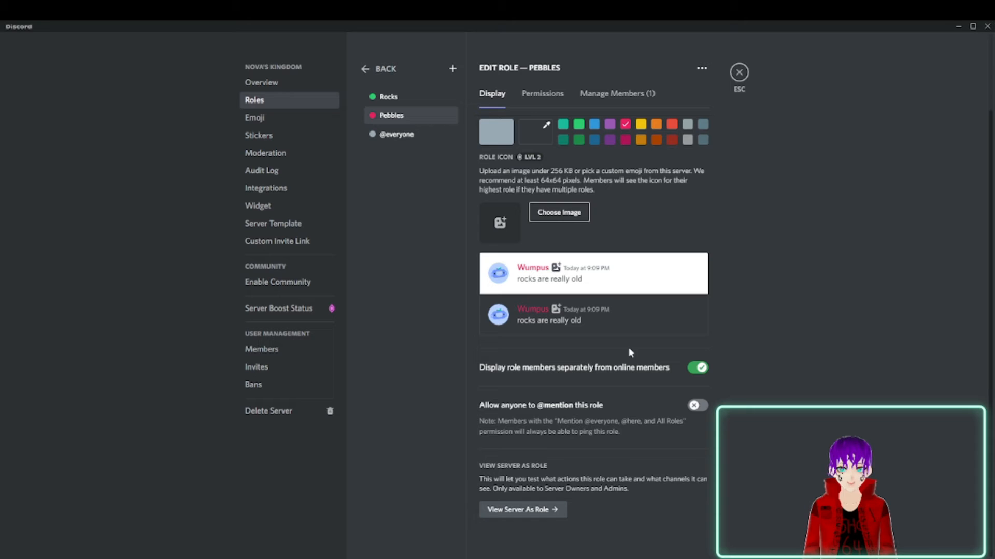
left_click(523, 509)
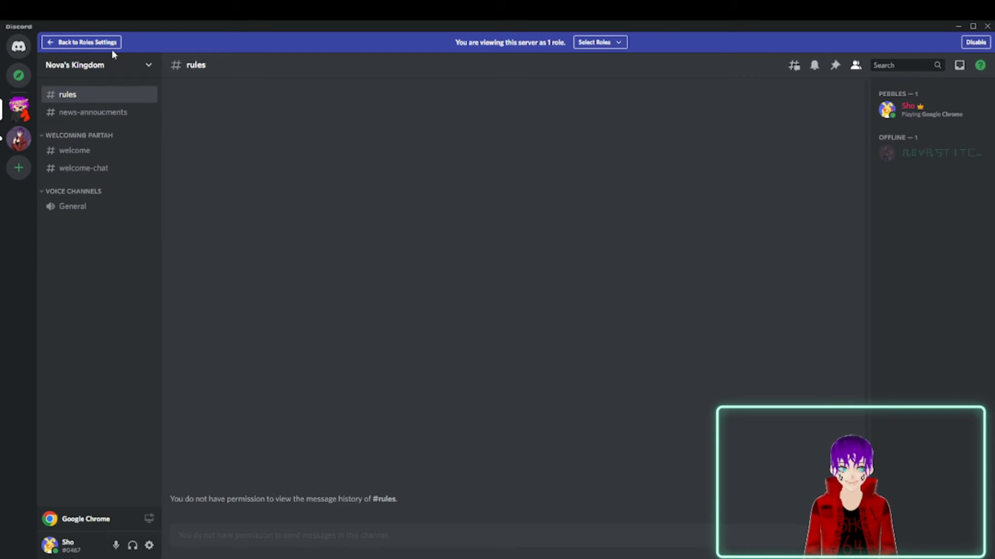
left_click(83, 43)
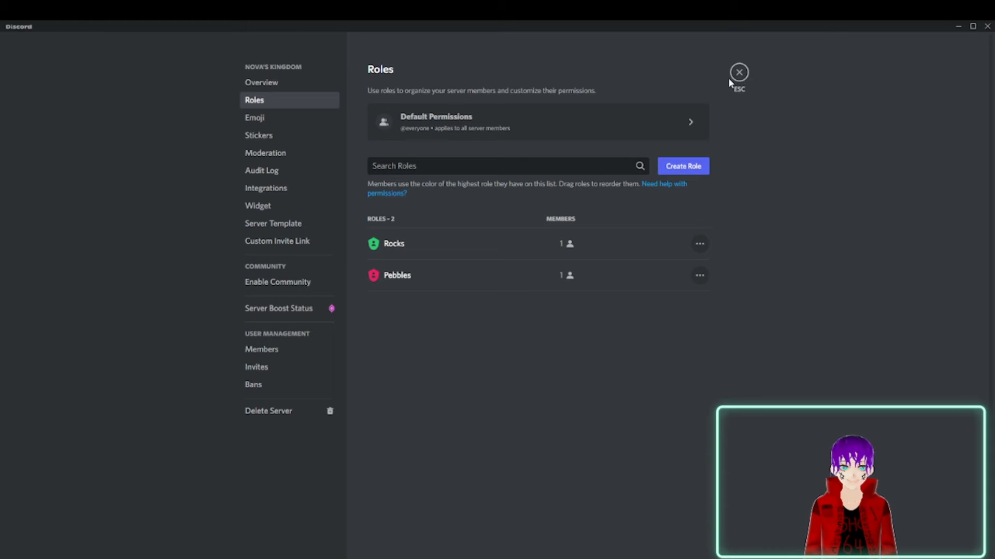
left_click(739, 72)
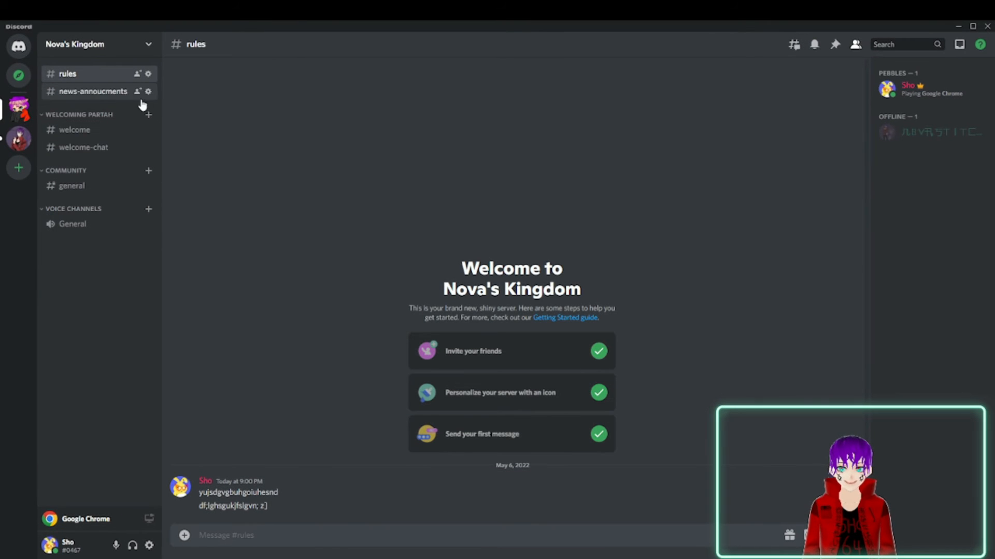
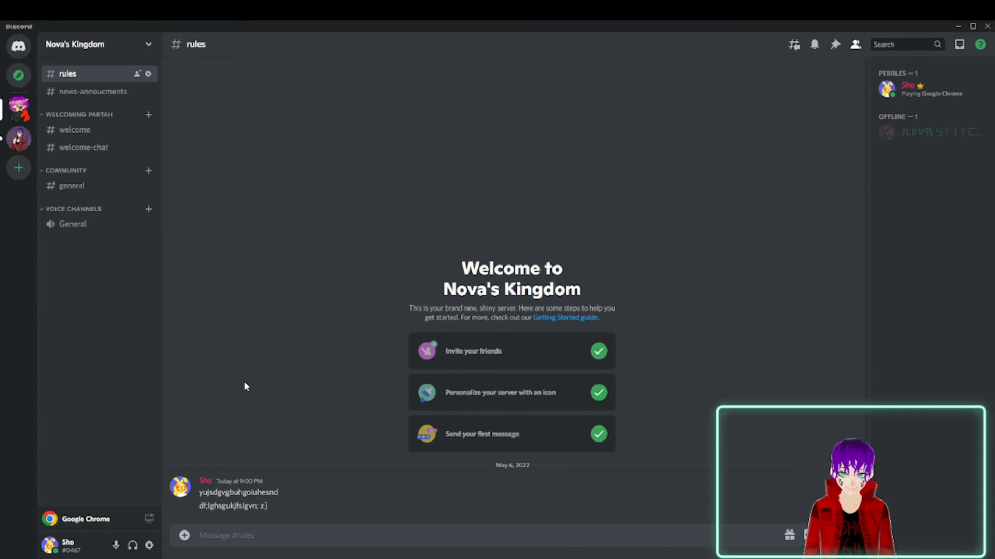
Create a new server role named He/him, save the changes and close the server settings.
left_click(148, 47)
left_click(123, 120)
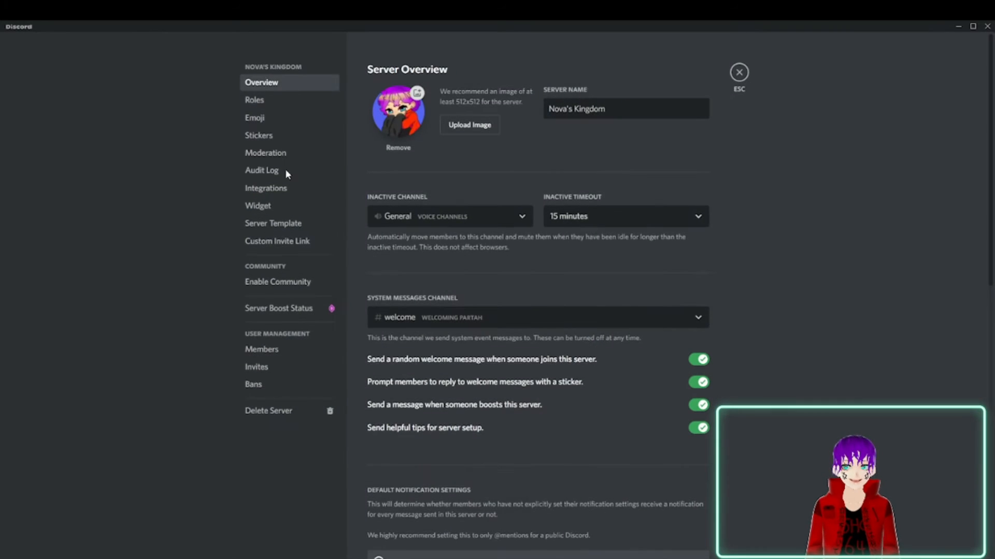
left_click(275, 103)
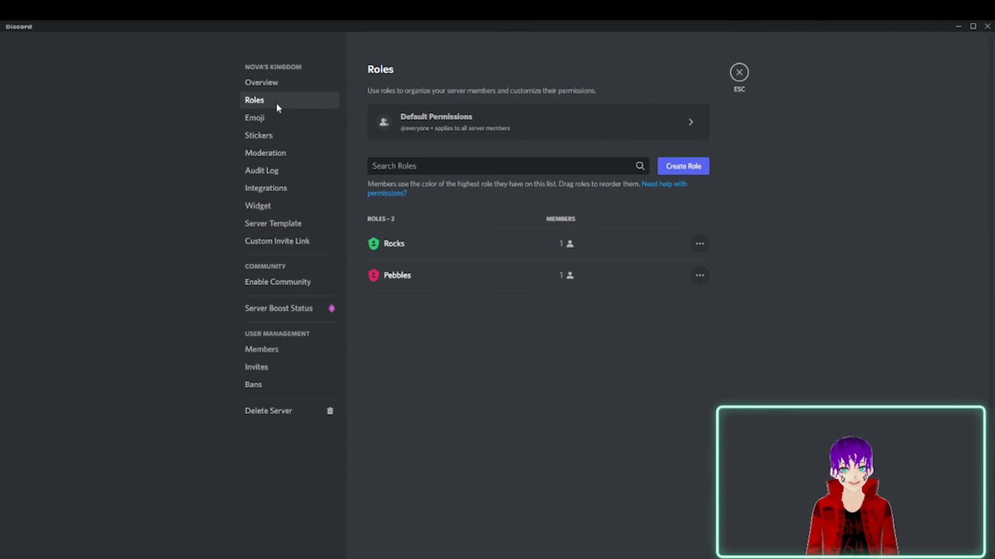
left_click(668, 168)
left_click_drag(564, 154, 443, 169)
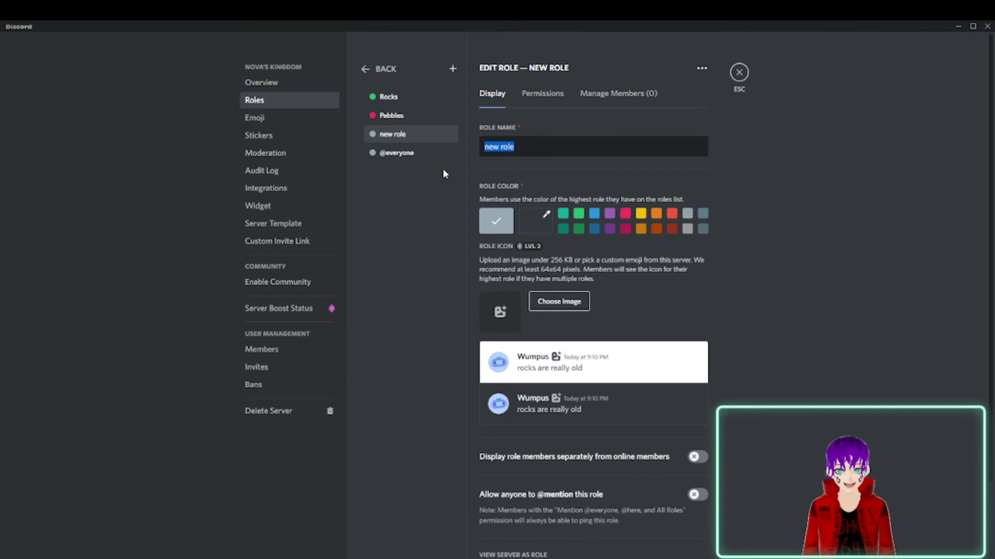
type("H")
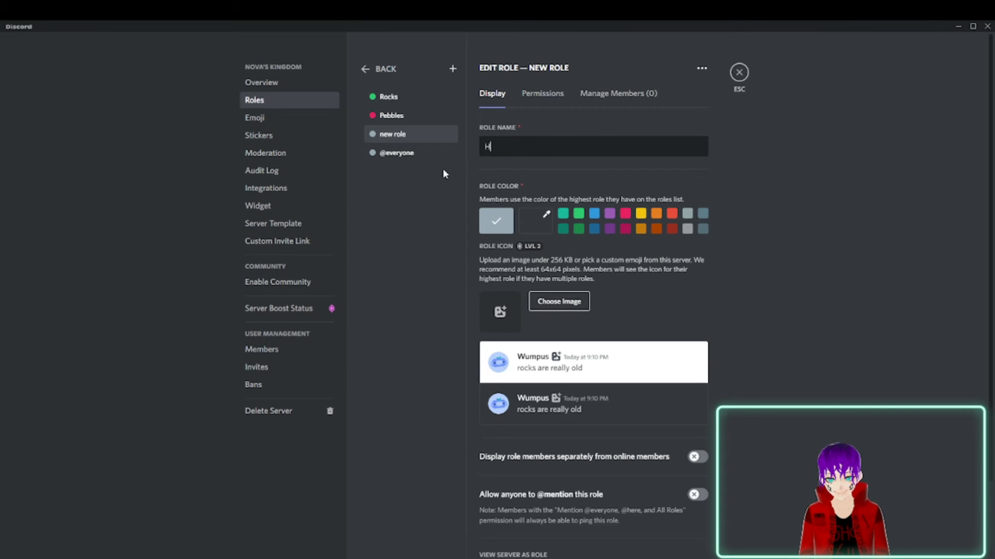
type("e/him")
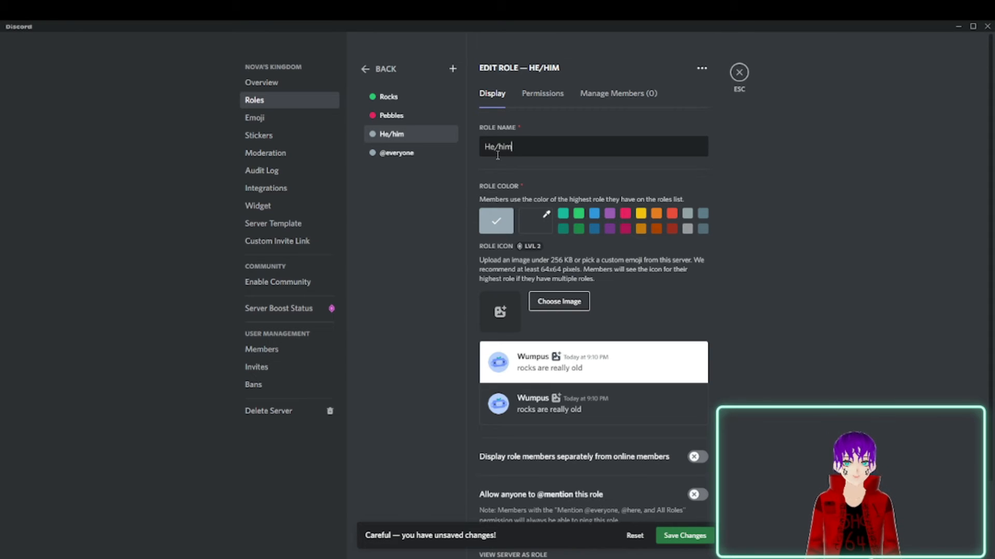
left_click(683, 535)
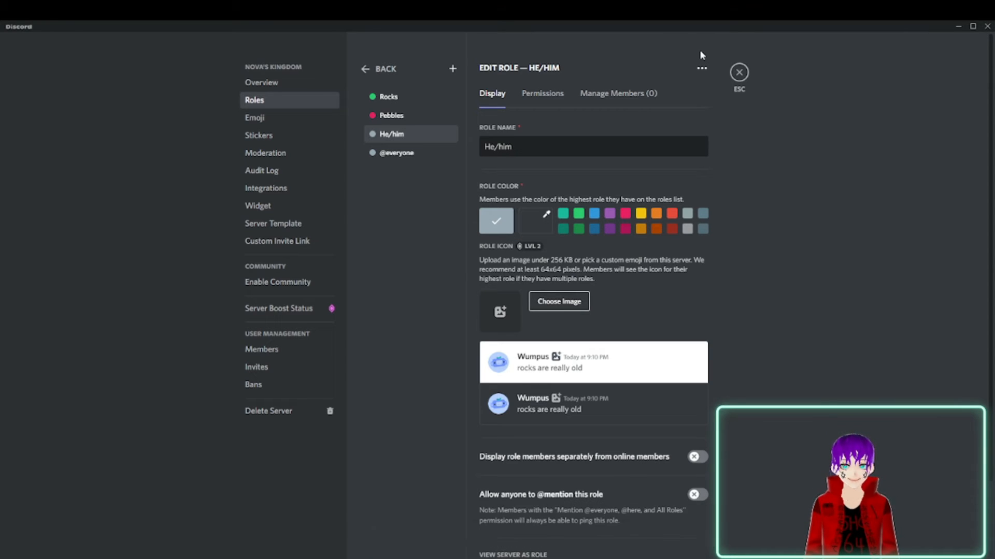
left_click(739, 73)
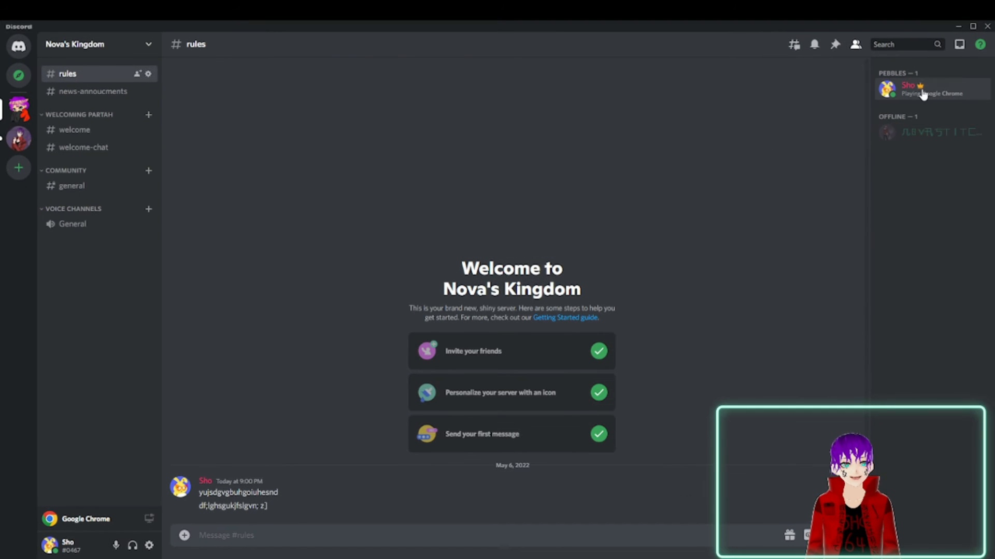
Assign the He/him role to the server owner in the member list and check the roles on their profile.
left_click(922, 94)
right_click(921, 88)
mouse_move(849, 204)
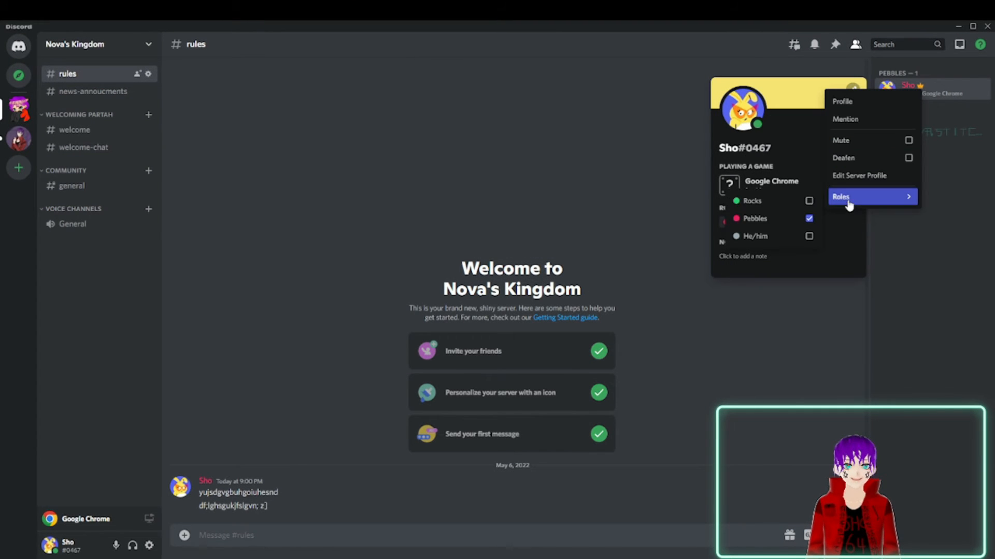
left_click(957, 86)
right_click(959, 89)
mouse_move(903, 193)
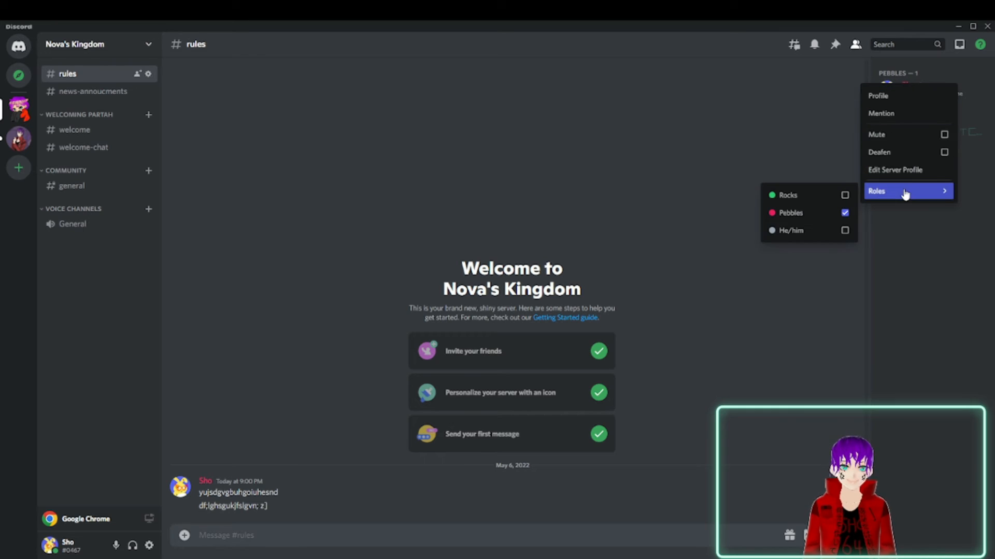
left_click(809, 234)
left_click(675, 150)
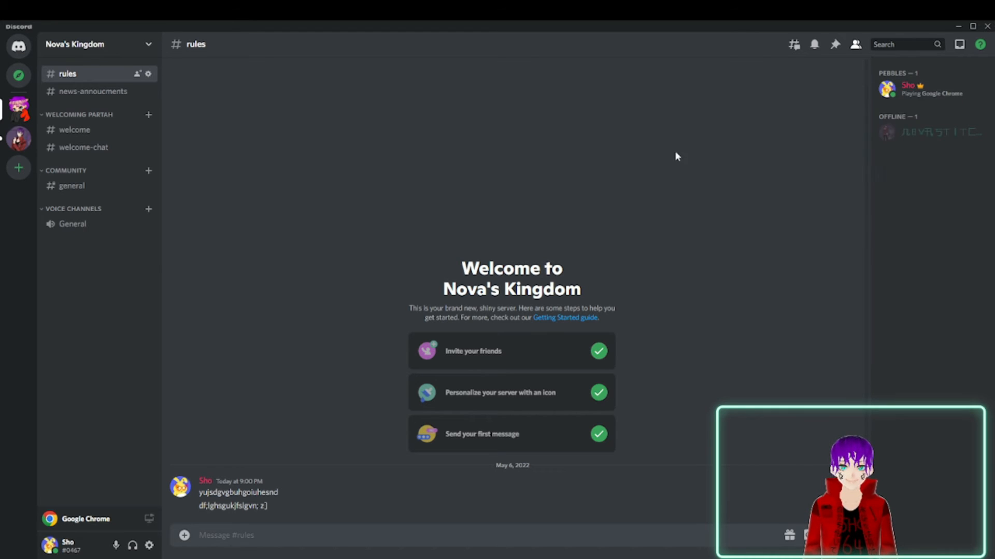
left_click(903, 100)
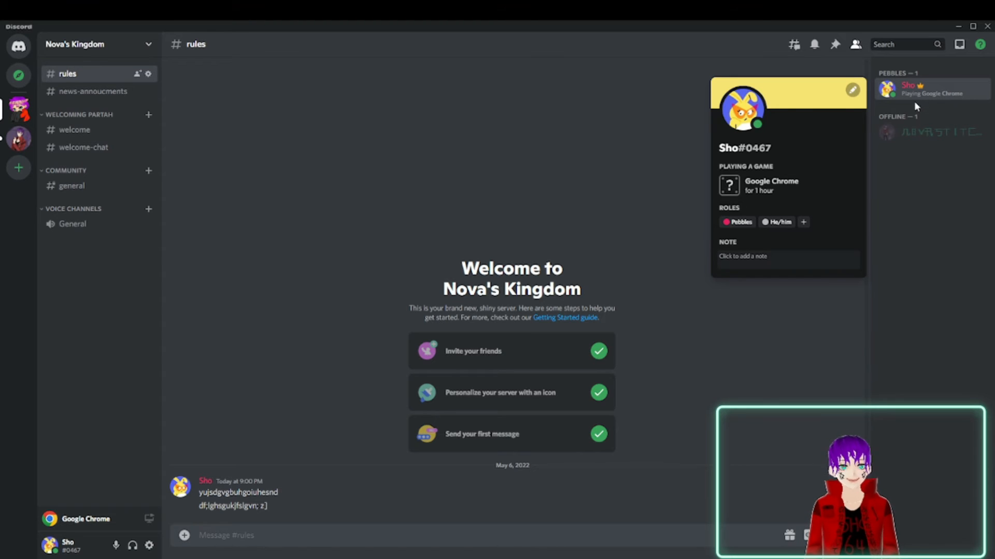
left_click(391, 164)
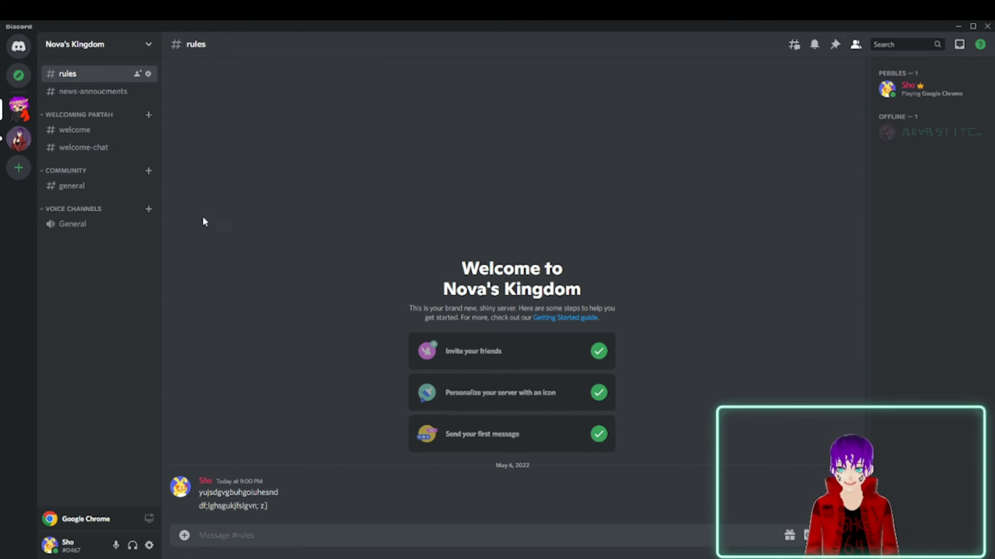
Create a text channel named roles in the Welcoming Partah category and move it directly below news-annoucments.
left_click(148, 119)
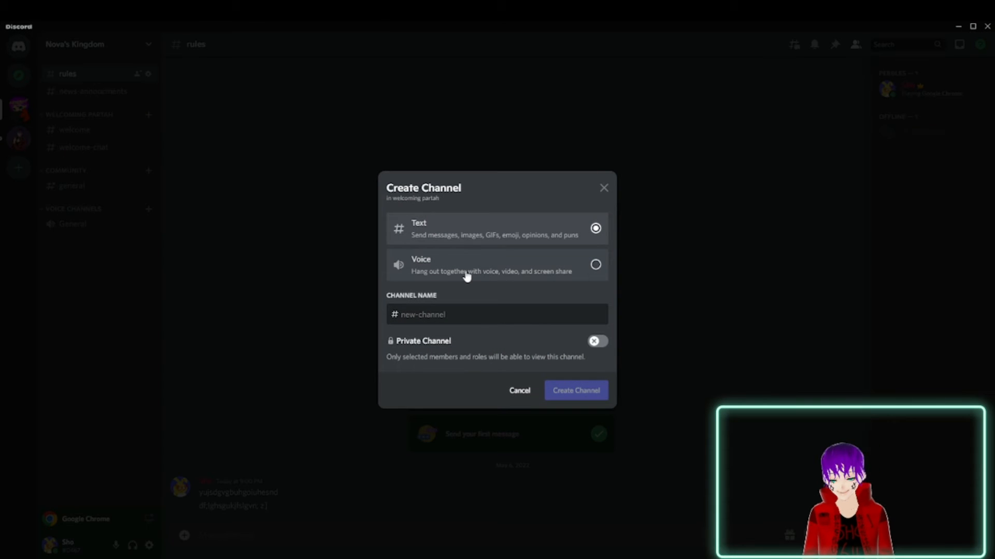
type("roles")
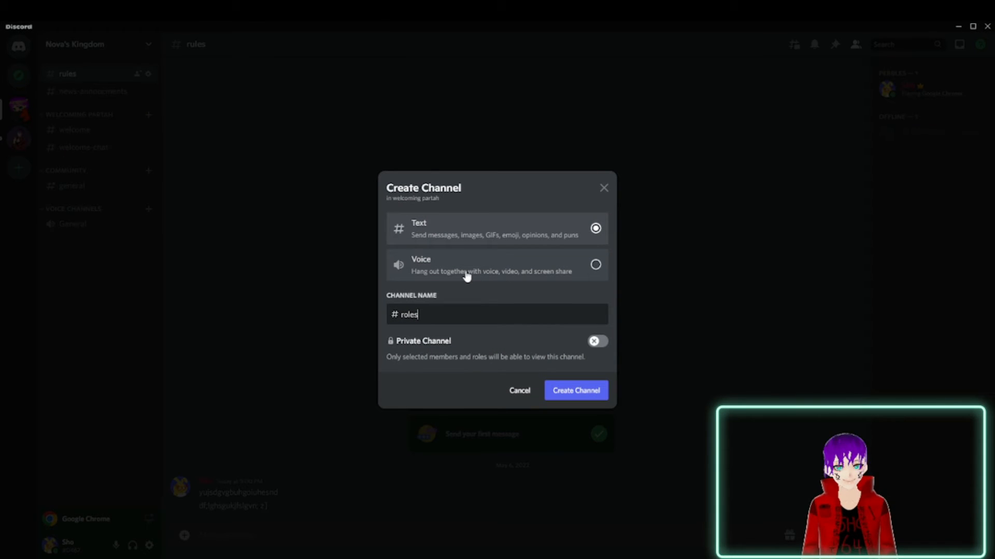
key("Return")
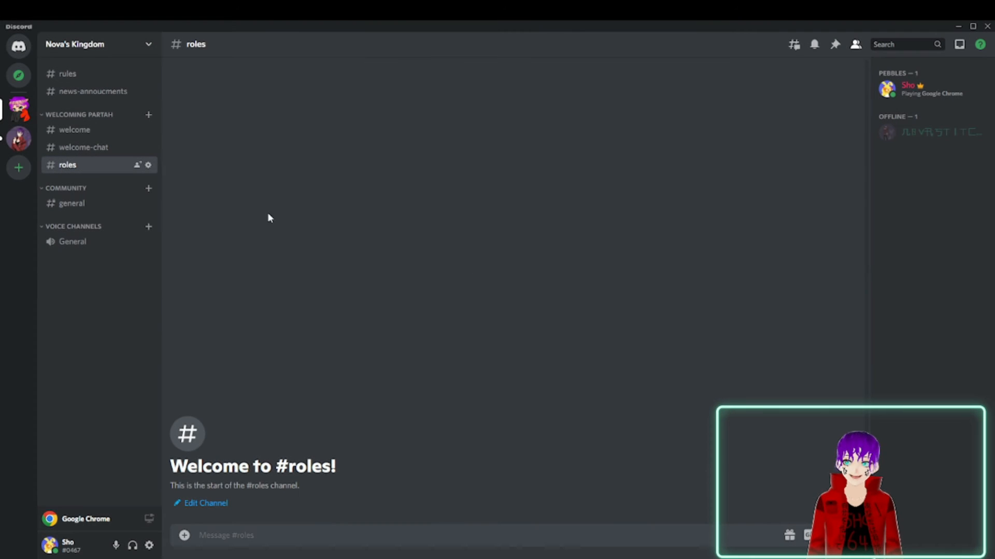
left_click_drag(68, 164, 80, 111)
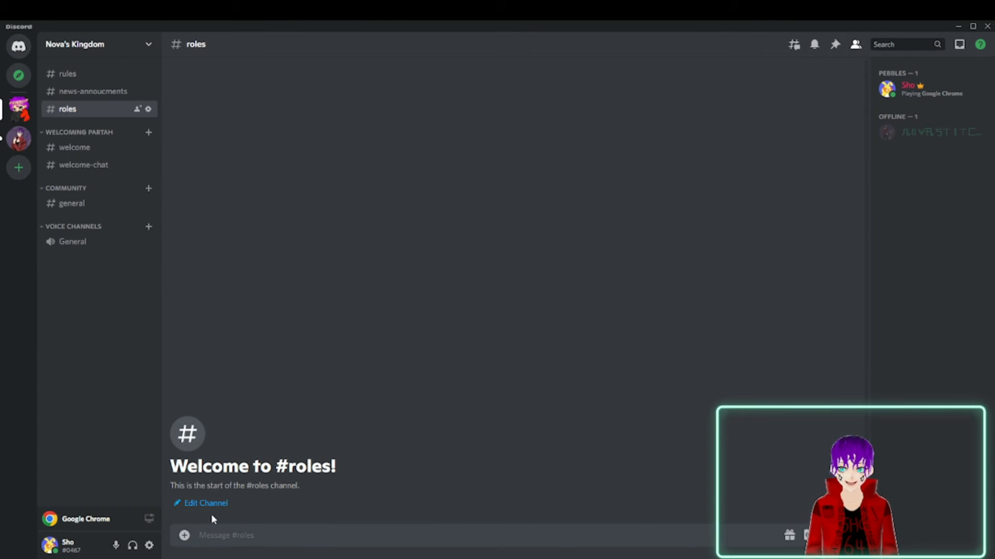
Post the message "react for he/him" in the roles channel.
right_click(245, 535)
mouse_move(270, 448)
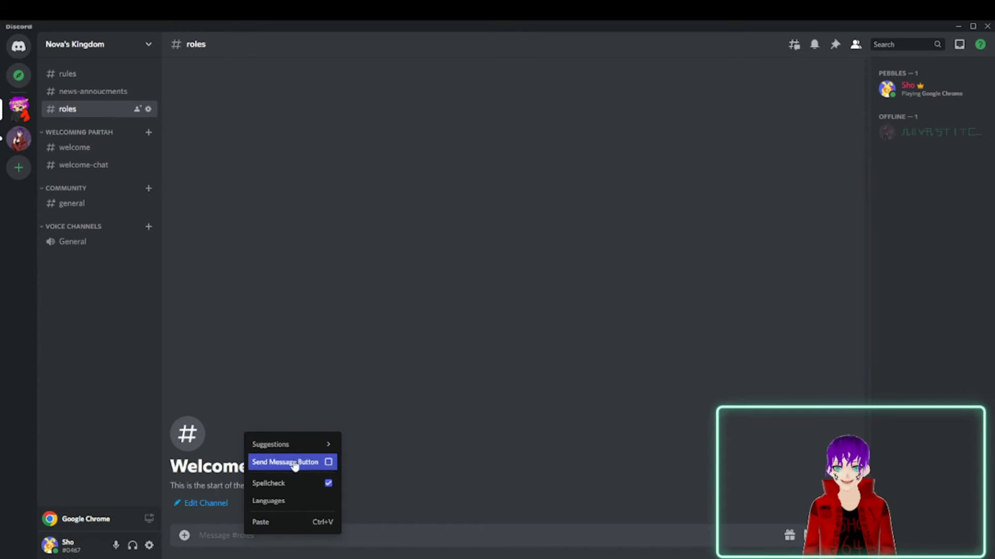
left_click(200, 531)
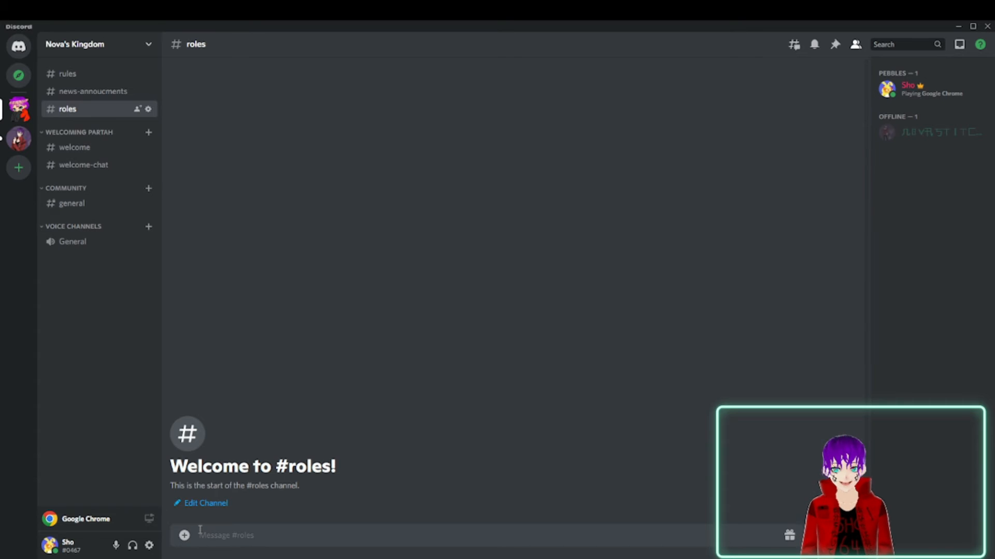
type("he")
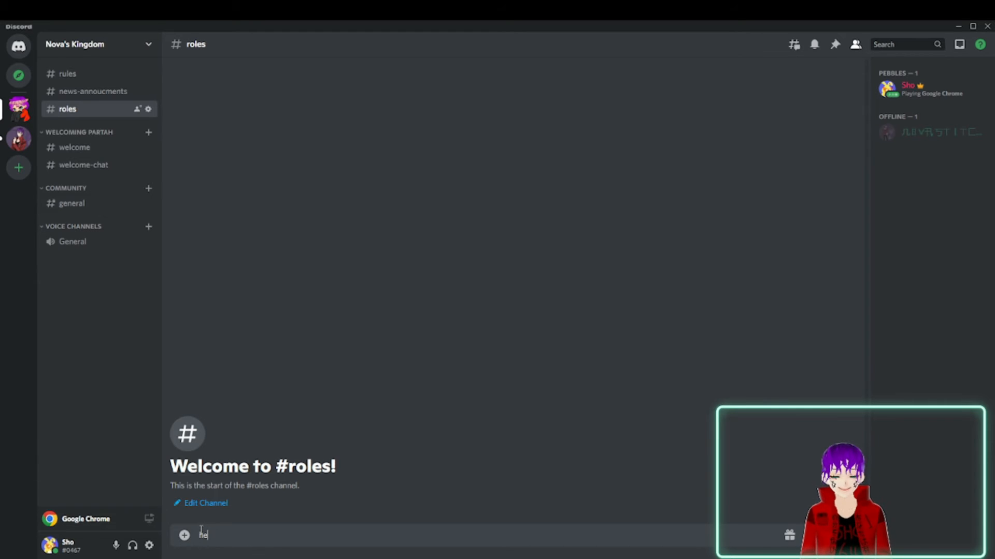
type("/him")
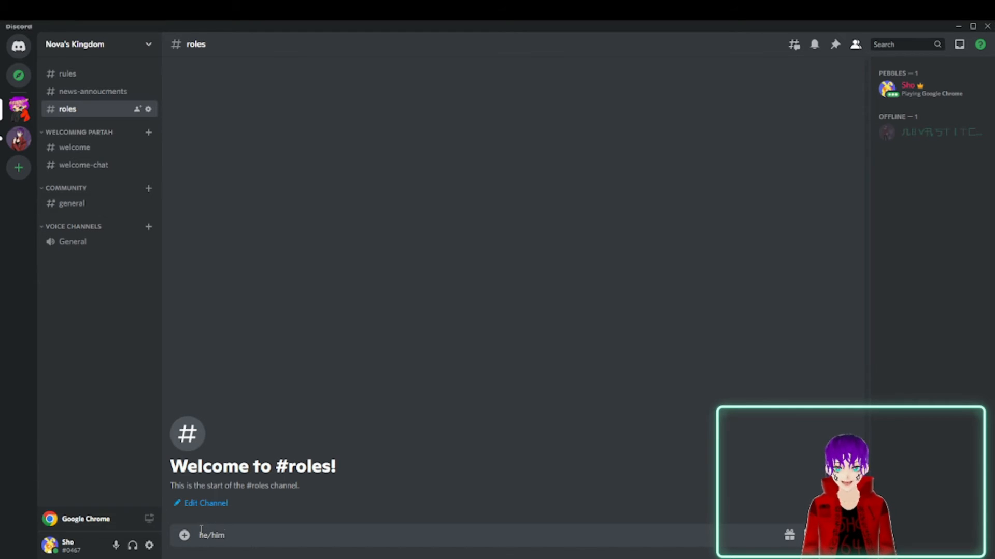
type("react fo")
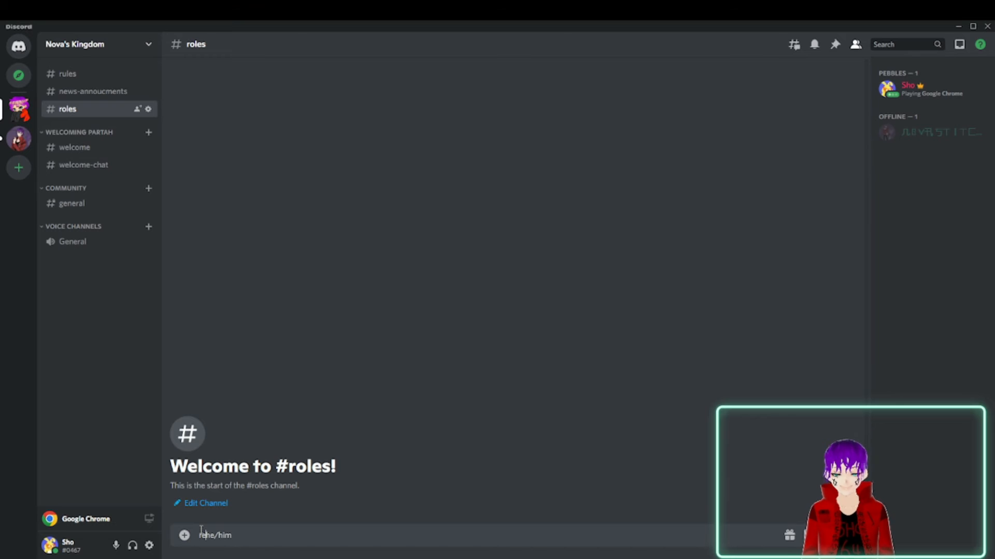
type("r")
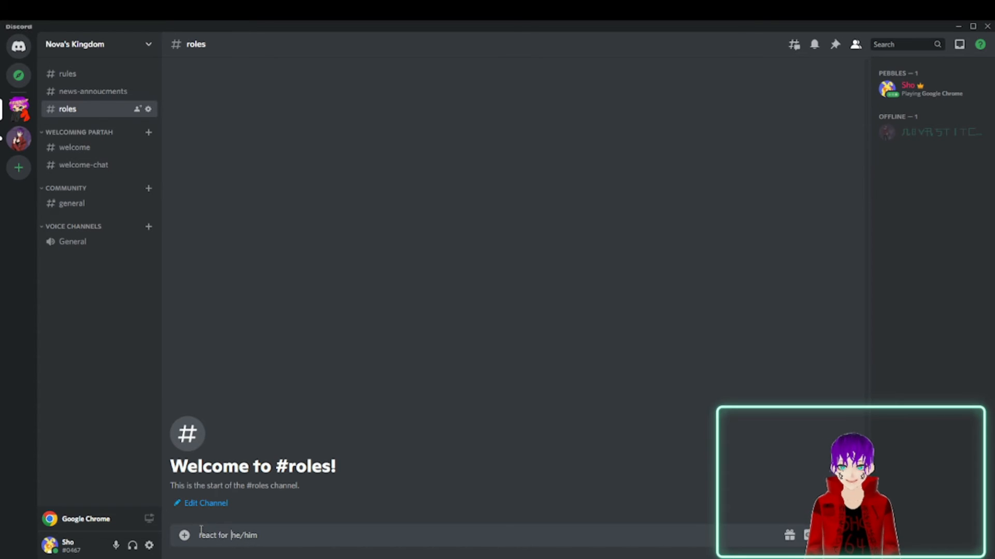
key("Return")
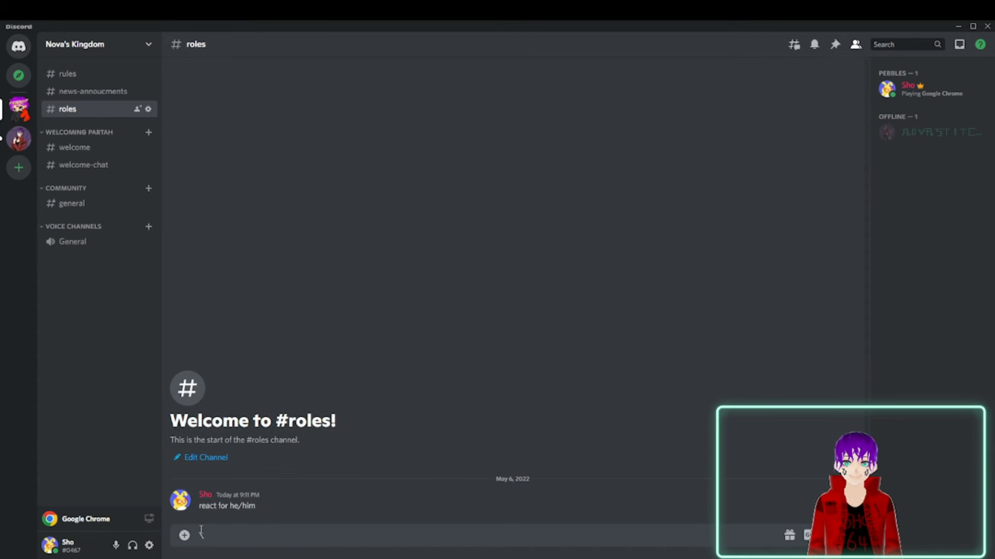
Add a strawberry reaction to the "react for he/him" message.
right_click(320, 499)
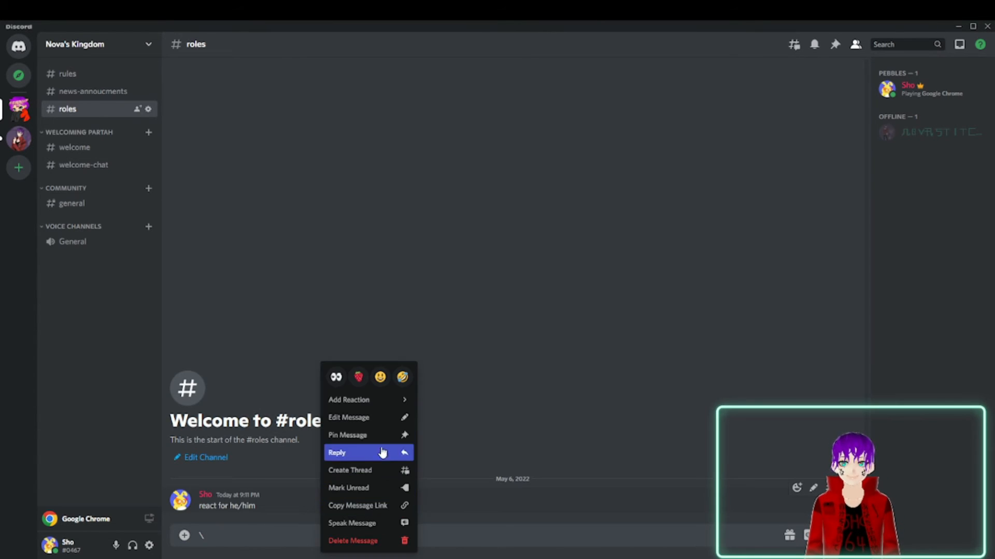
mouse_move(390, 403)
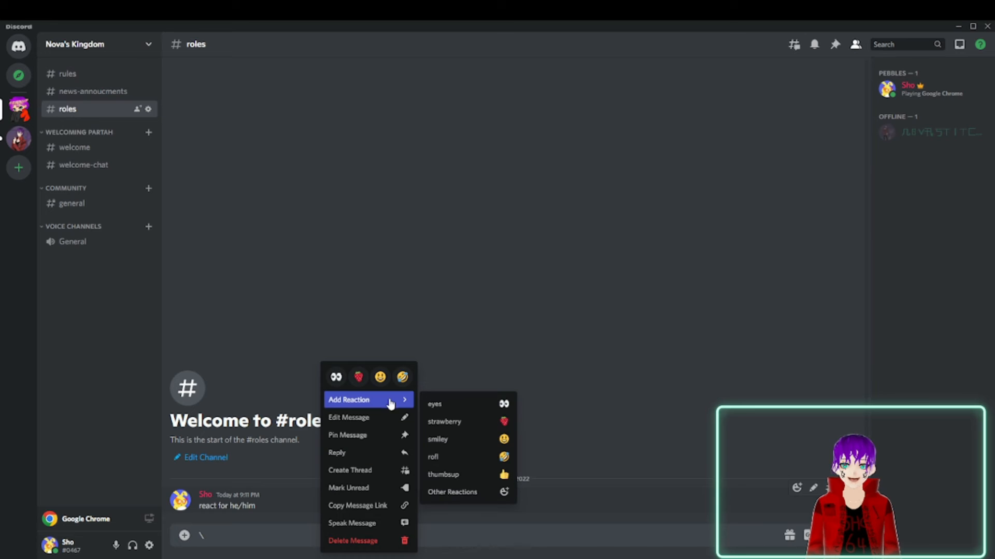
left_click(450, 422)
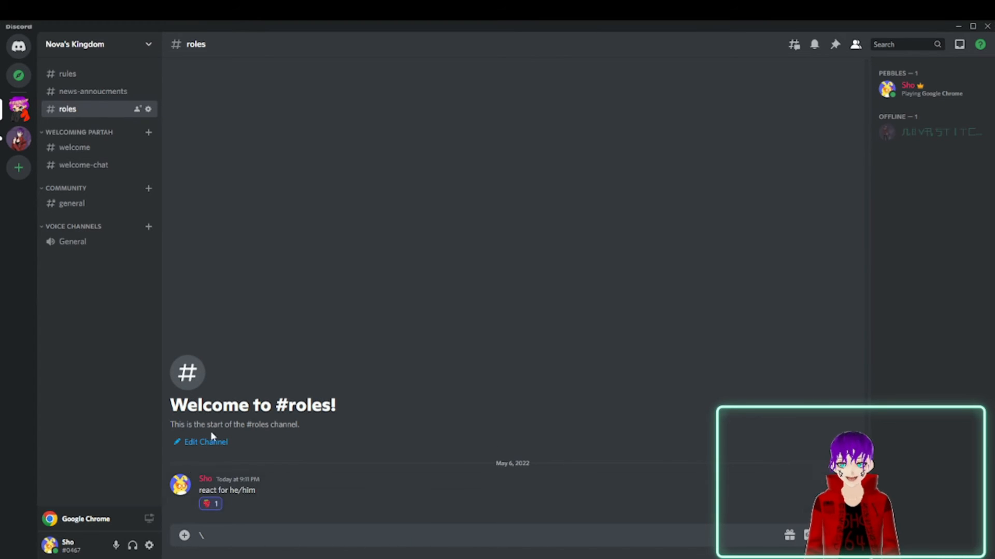
View who reacted to the "react for he/him" message, close the list and clear the stray backslash from the message draft.
right_click(244, 493)
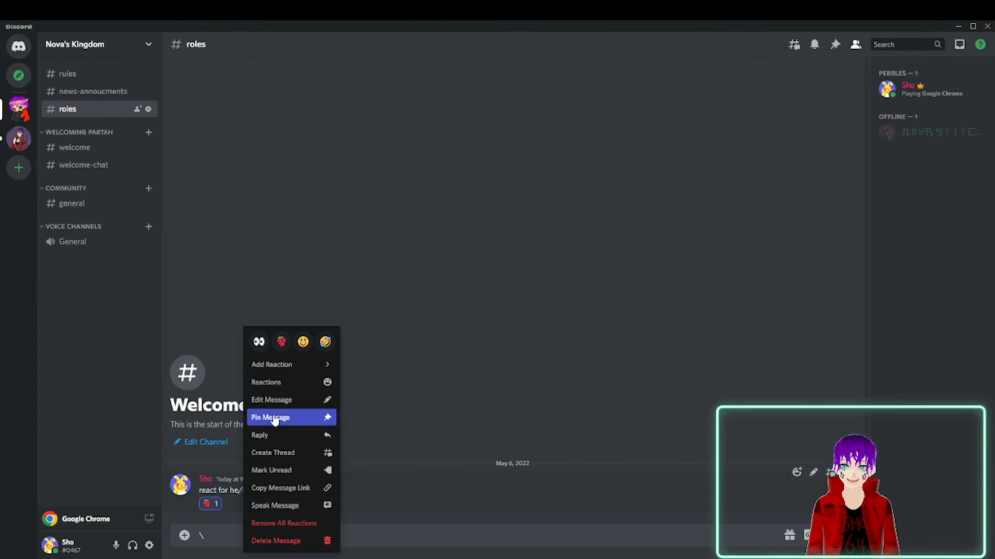
mouse_move(285, 371)
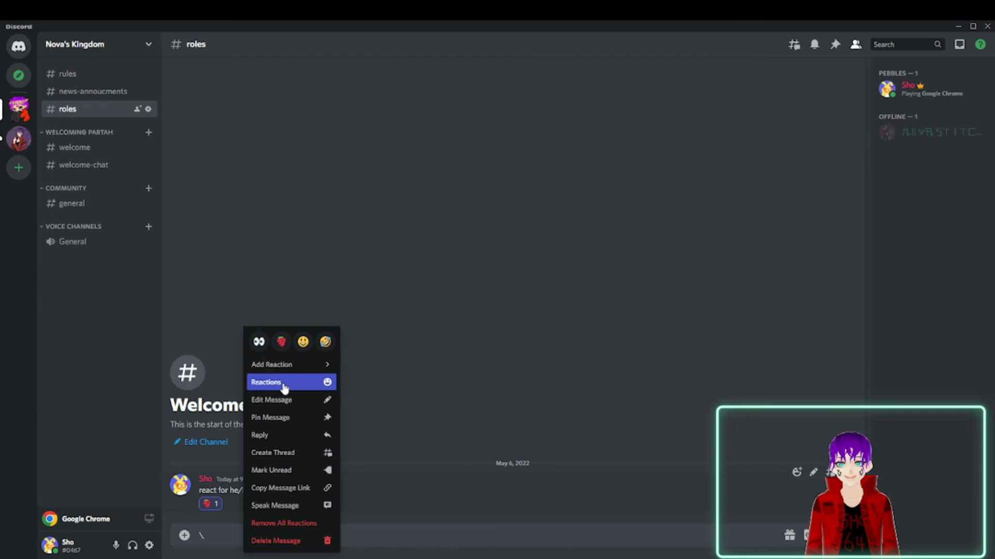
left_click(282, 383)
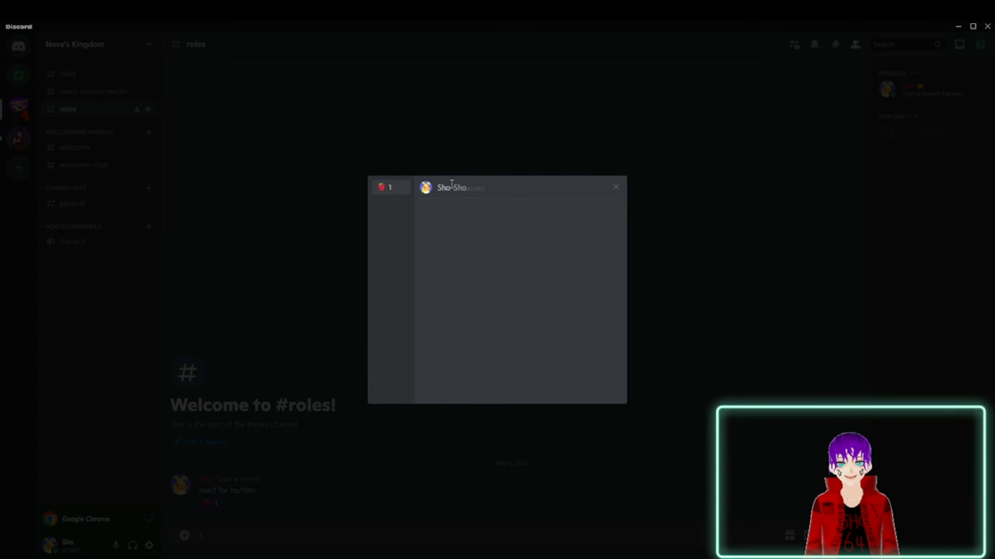
left_click(640, 171)
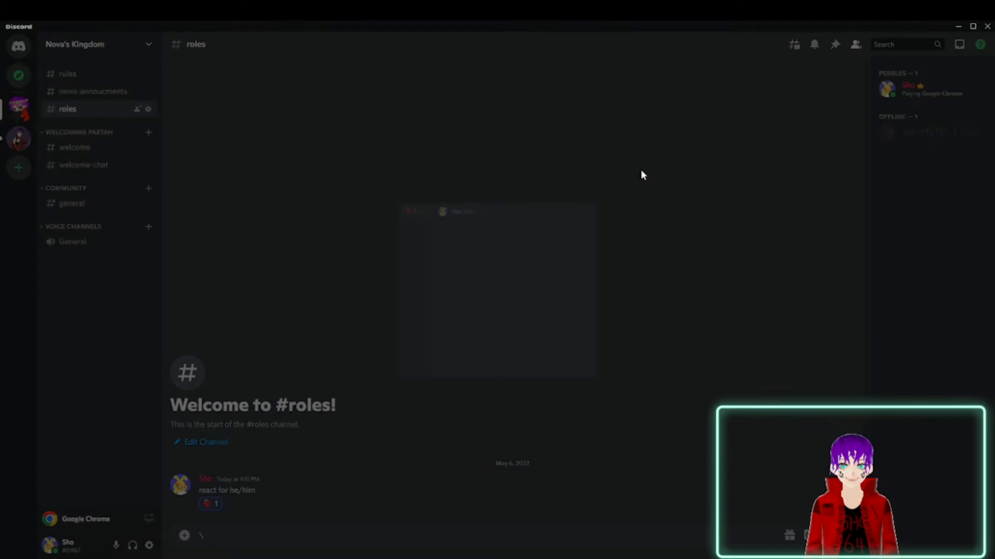
key("BackSpace")
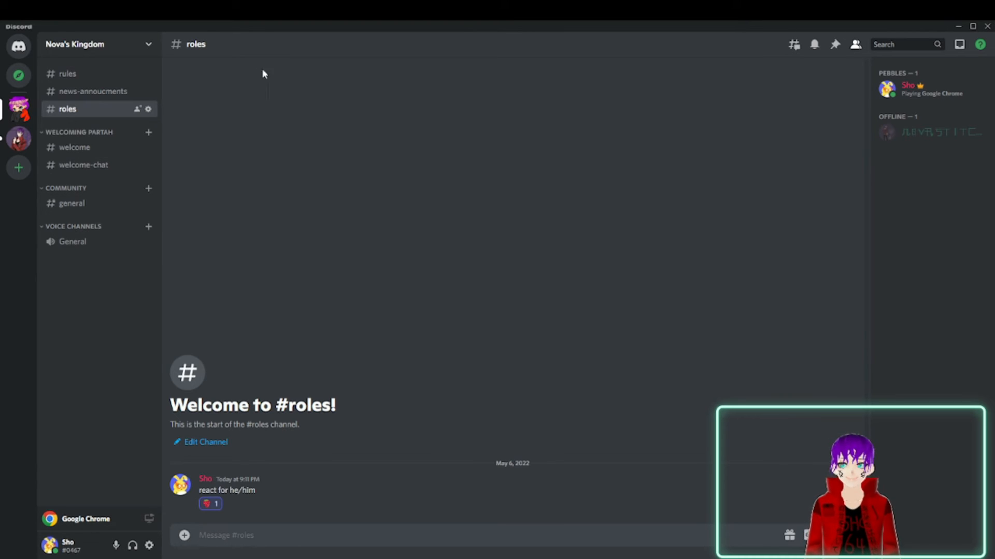
Look over the custom emoji page in the server settings and close the settings.
left_click(148, 44)
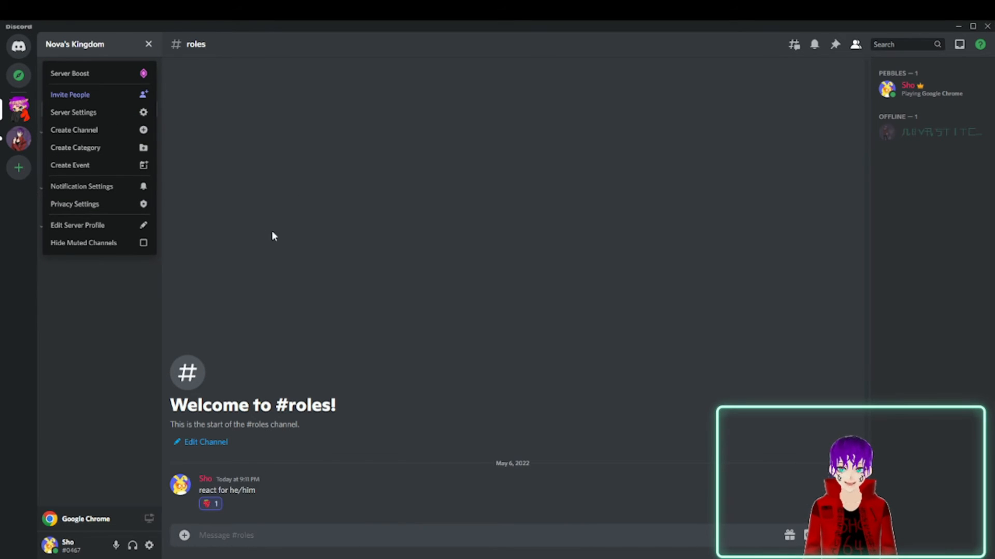
left_click(78, 113)
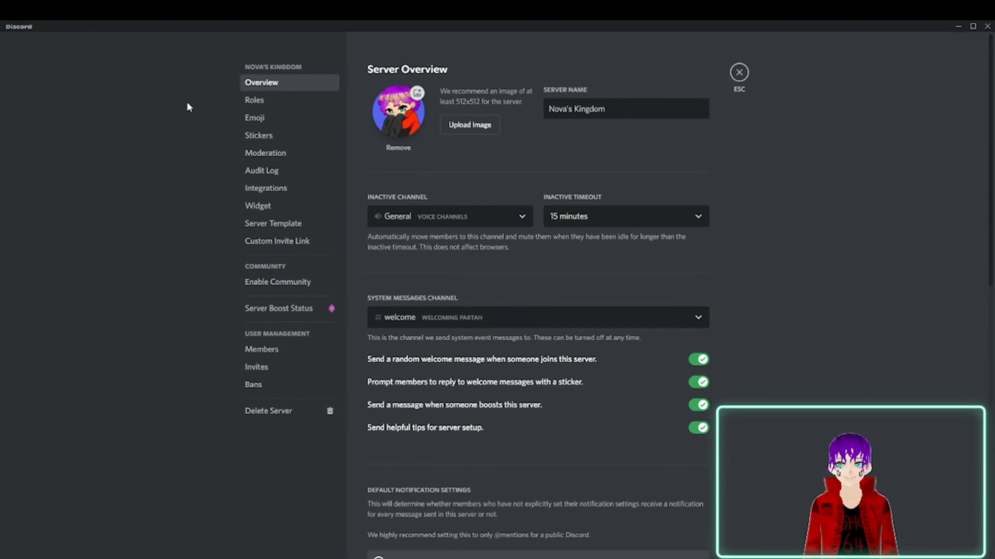
left_click(260, 118)
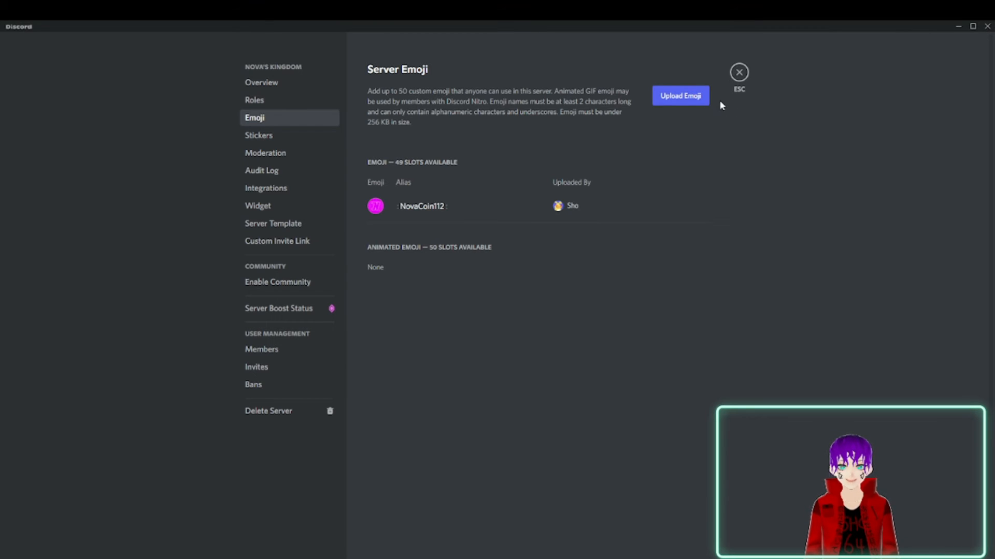
left_click(740, 75)
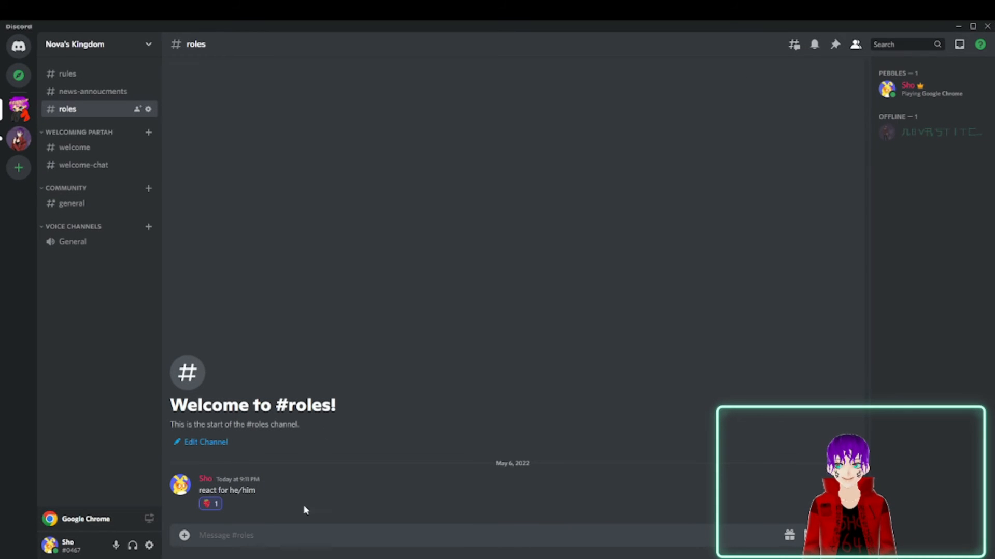
Post the custom NovaCoin112 emoji as a message in the roles channel.
left_click(848, 536)
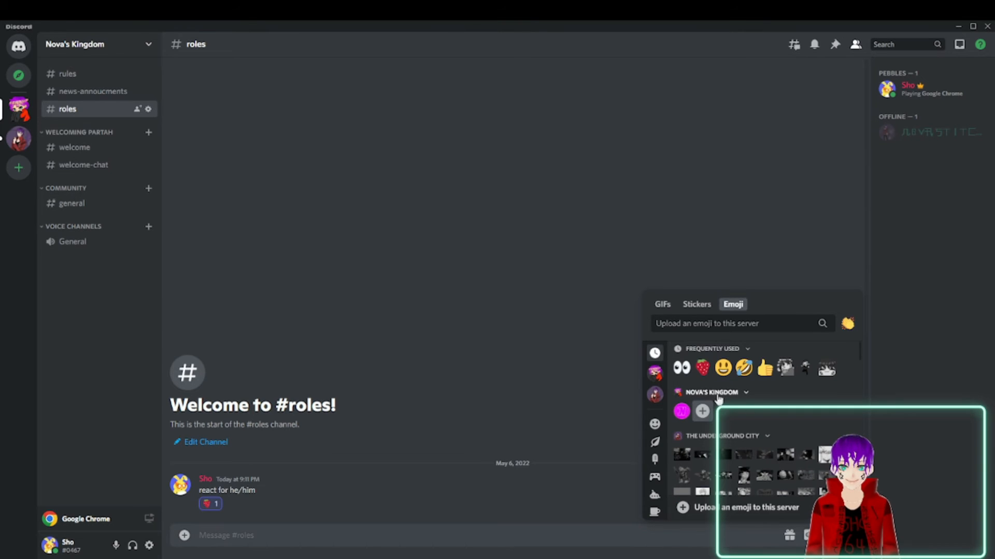
left_click(682, 412)
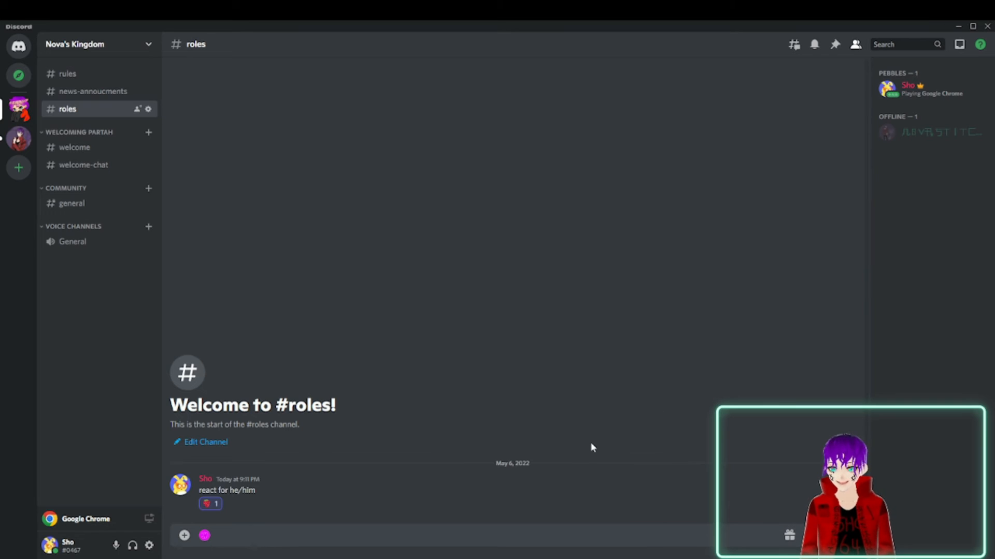
key("Return")
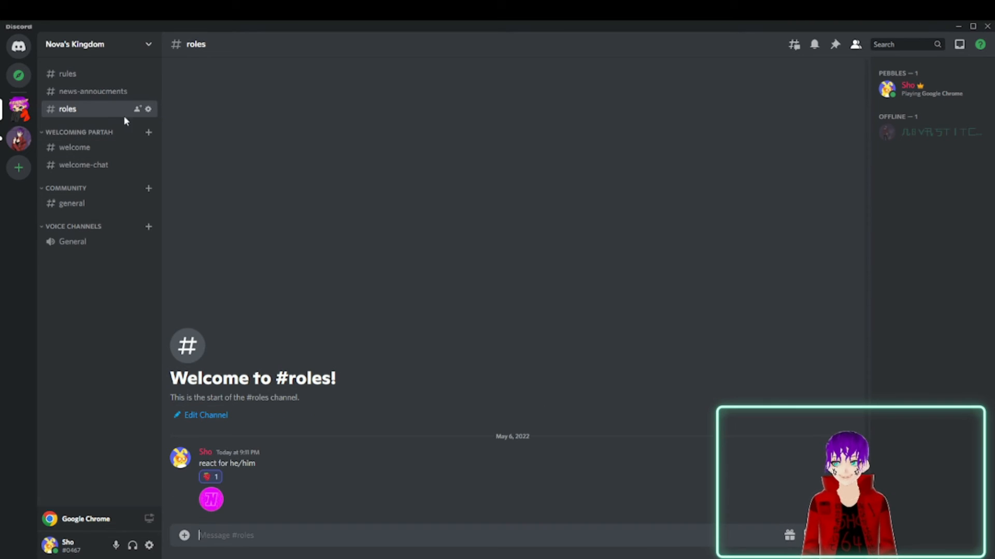
Insert a custom emoji into the message draft in The Underground City's welcome-chat channel, then clear the draft.
left_click(19, 139)
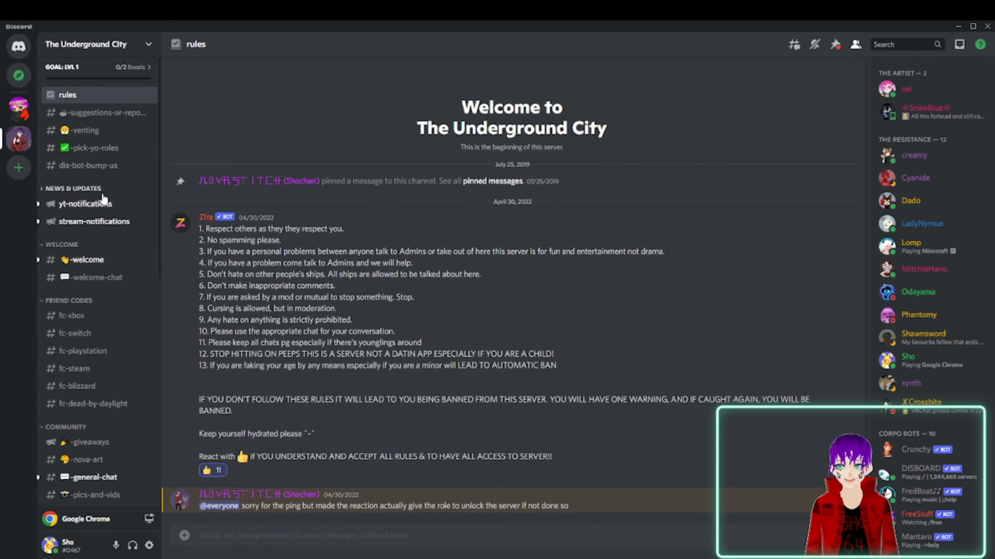
left_click(103, 278)
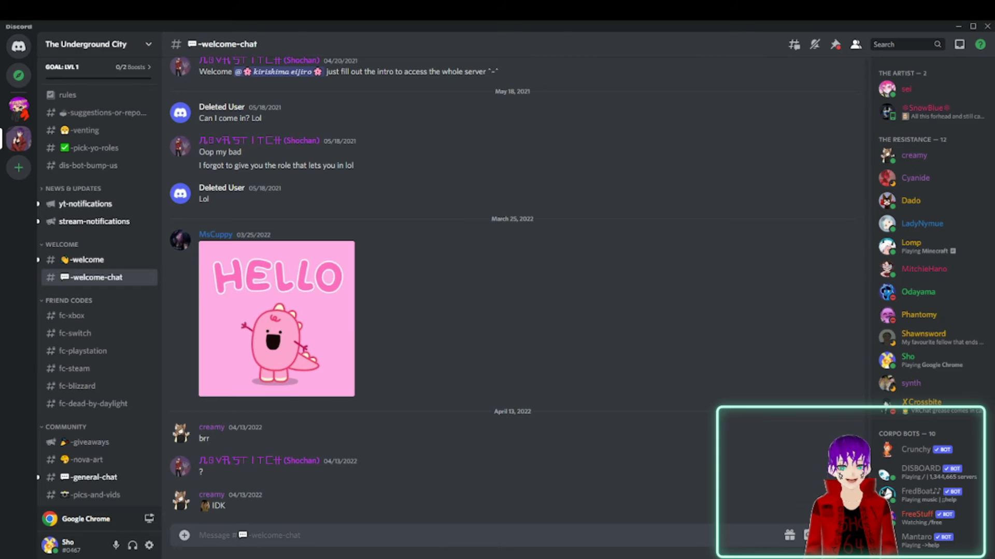
left_click(849, 535)
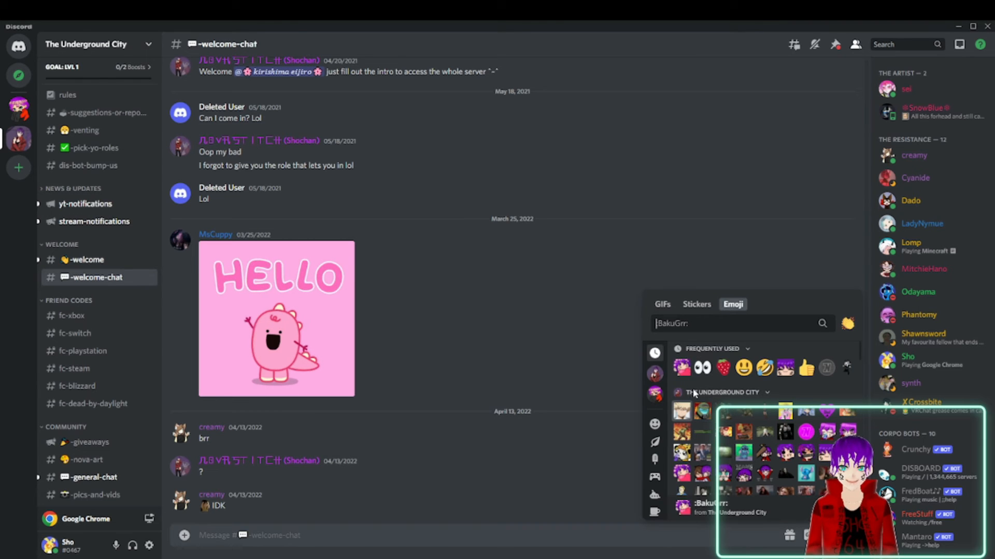
scroll(703, 409, "down", 1)
scroll(703, 409, "up", 1)
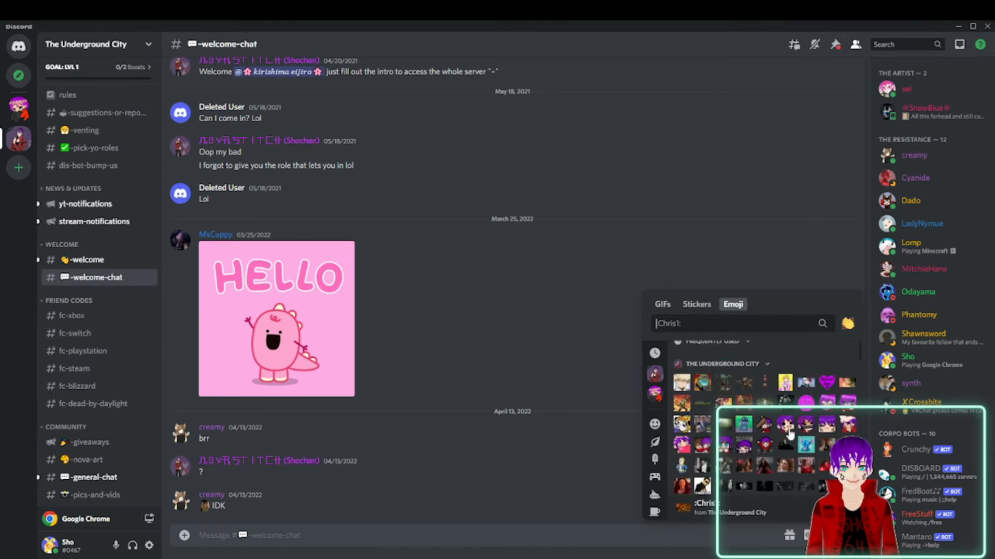
left_click(798, 436)
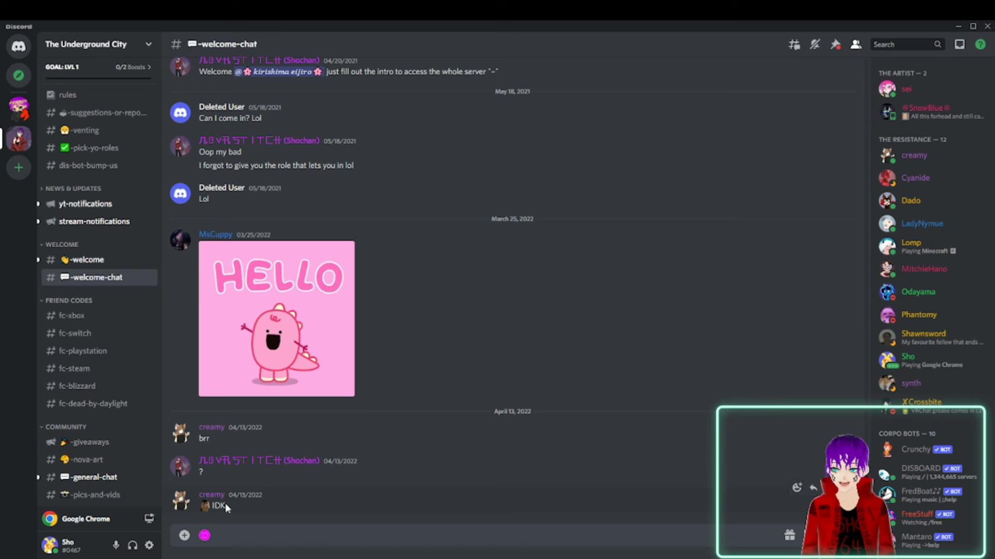
key("BackSpace")
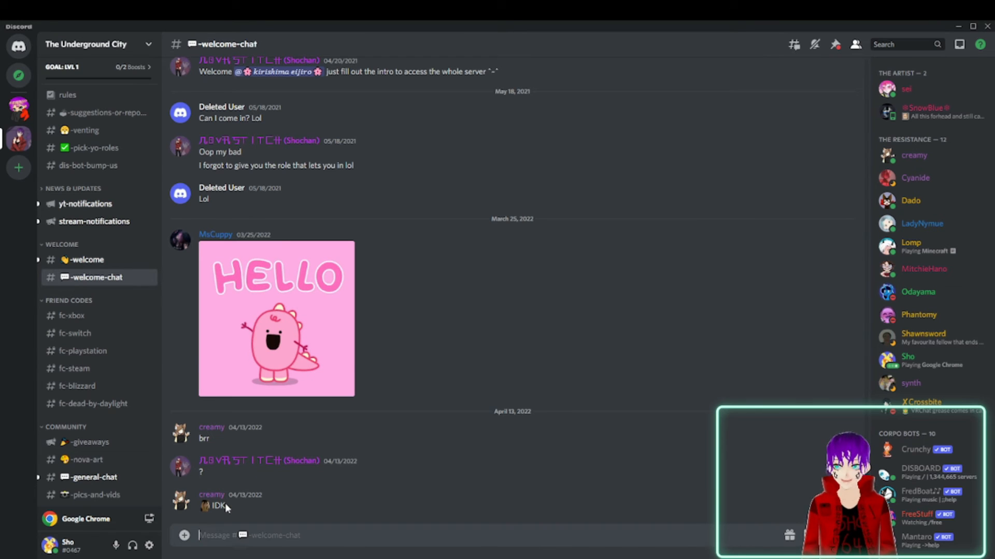
Try to use the NovaCoin112 emoji in the existing direct message conversation and dismiss the emoji picker.
left_click(17, 48)
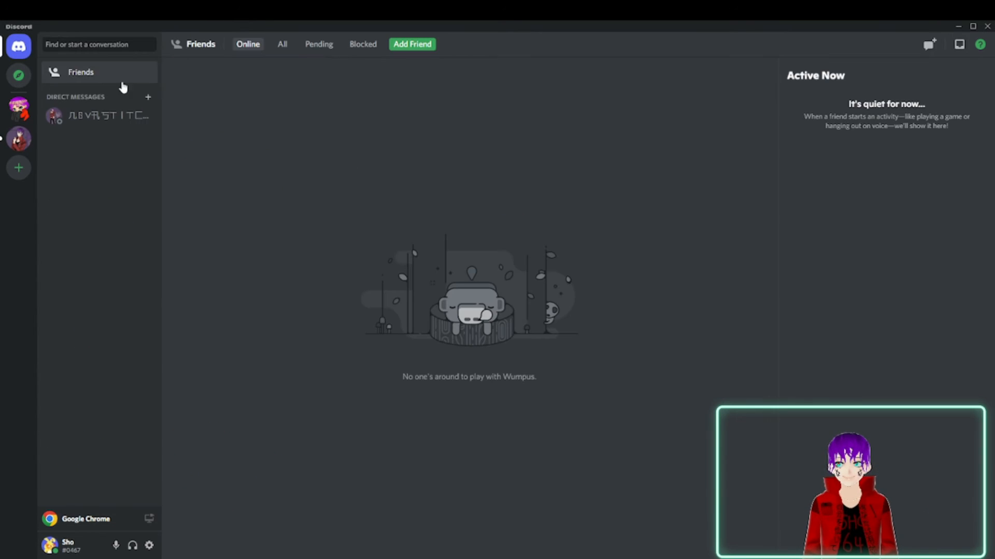
left_click(102, 116)
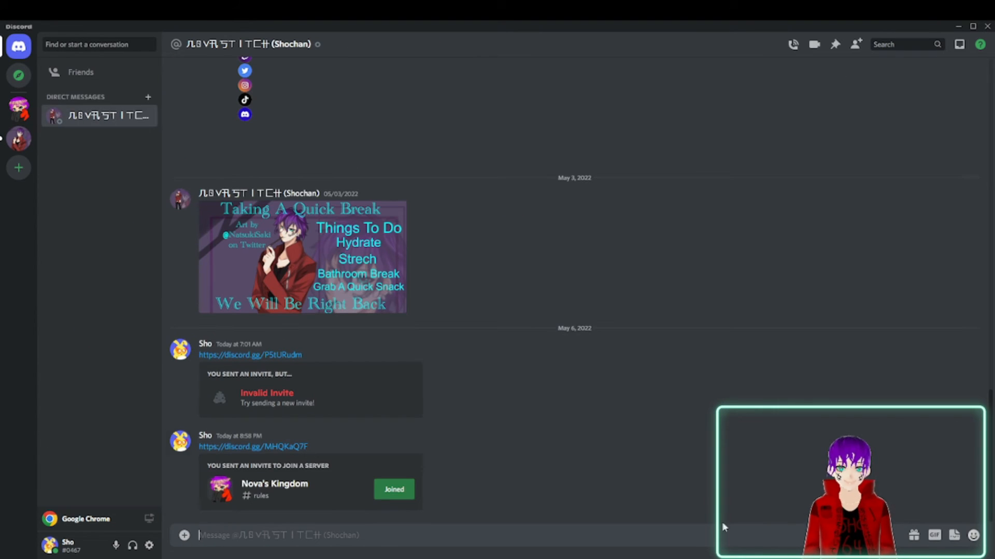
left_click(973, 534)
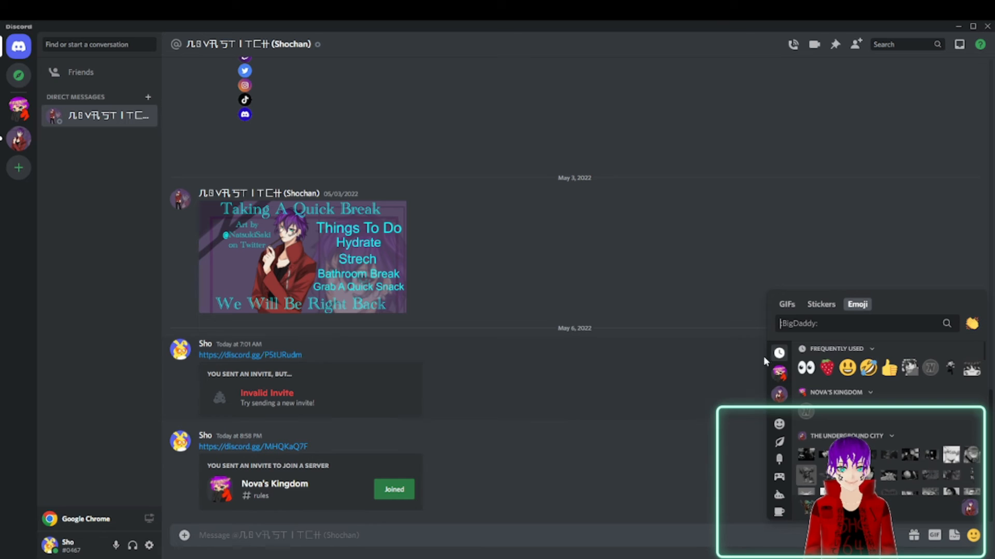
left_click(806, 413)
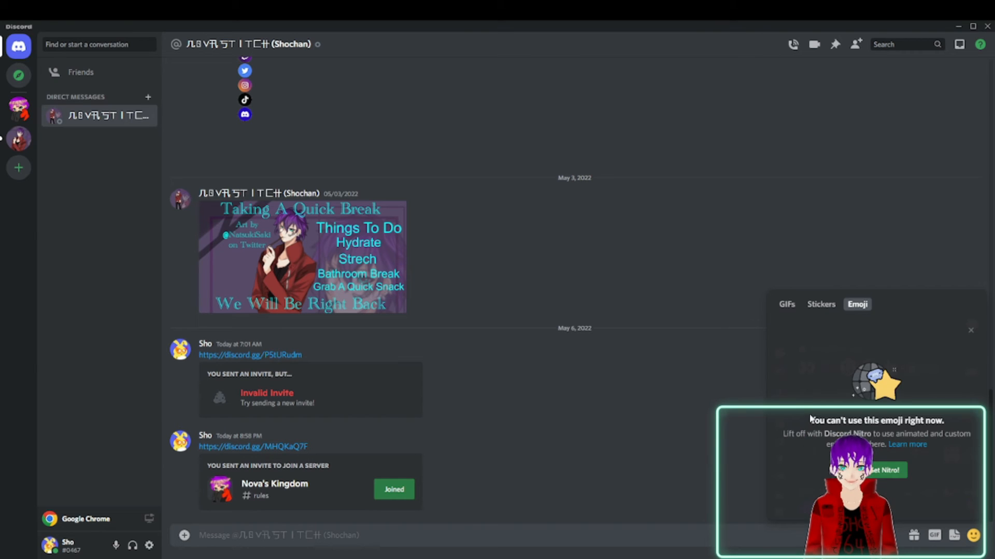
left_click(534, 400)
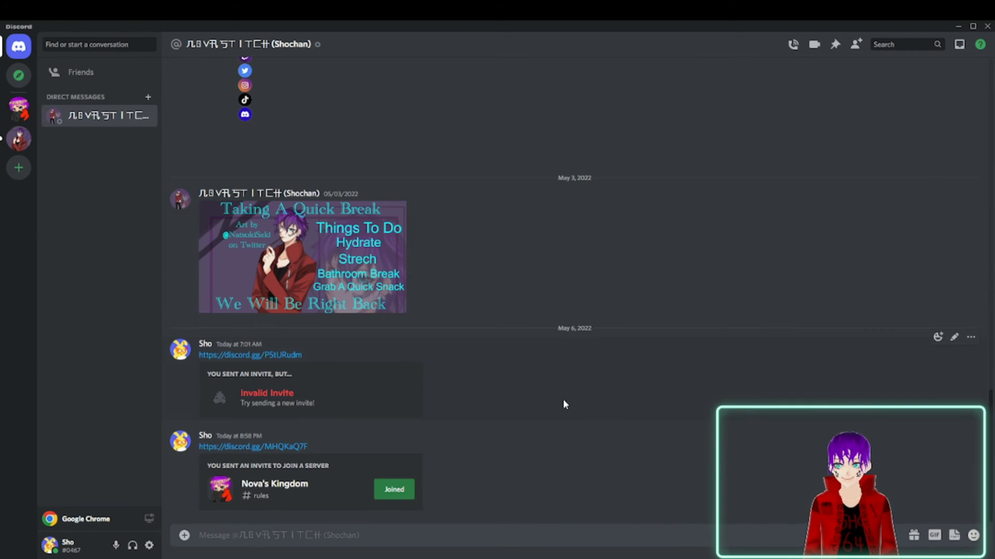
Return to the Nova's Kingdom server and view its welcome and welcome-chat channels.
left_click(19, 106)
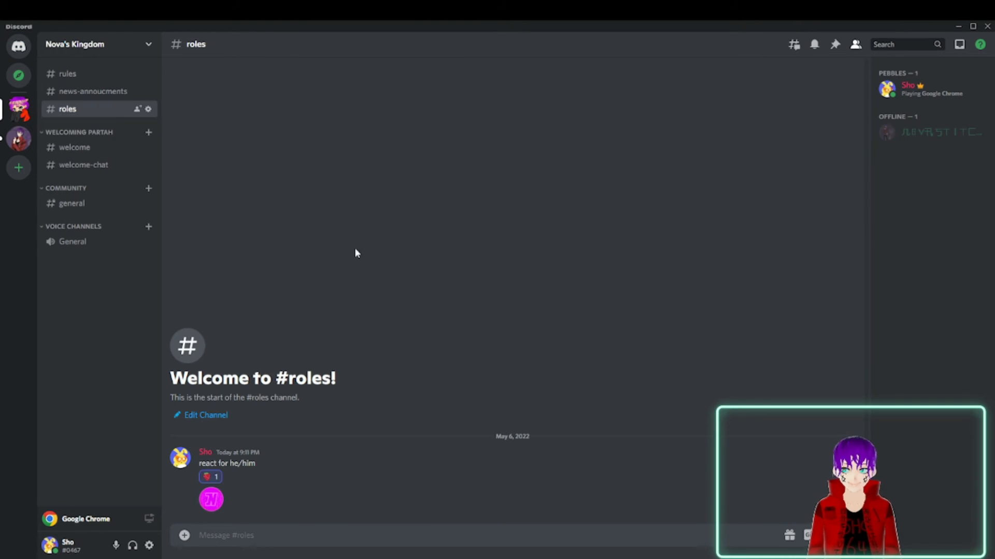
left_click(96, 154)
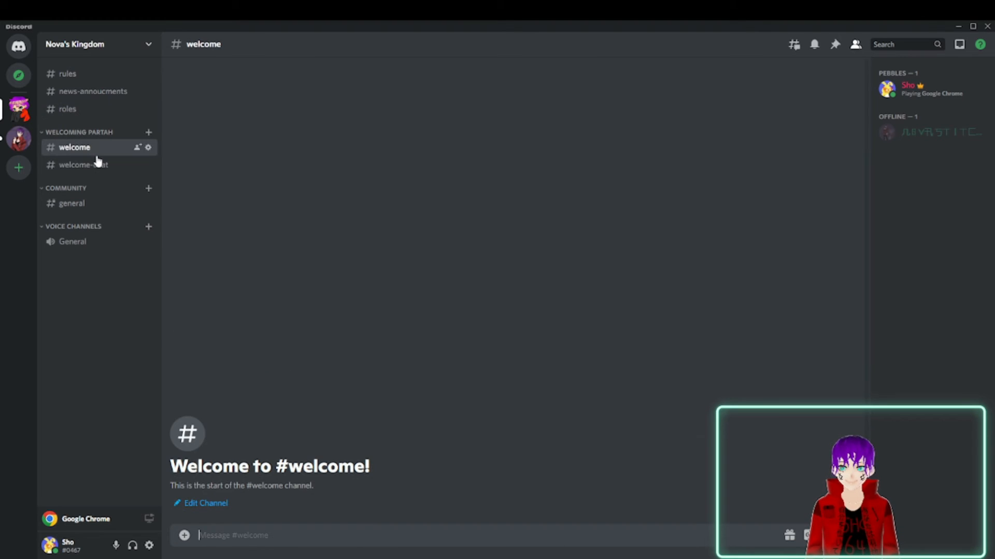
left_click(99, 169)
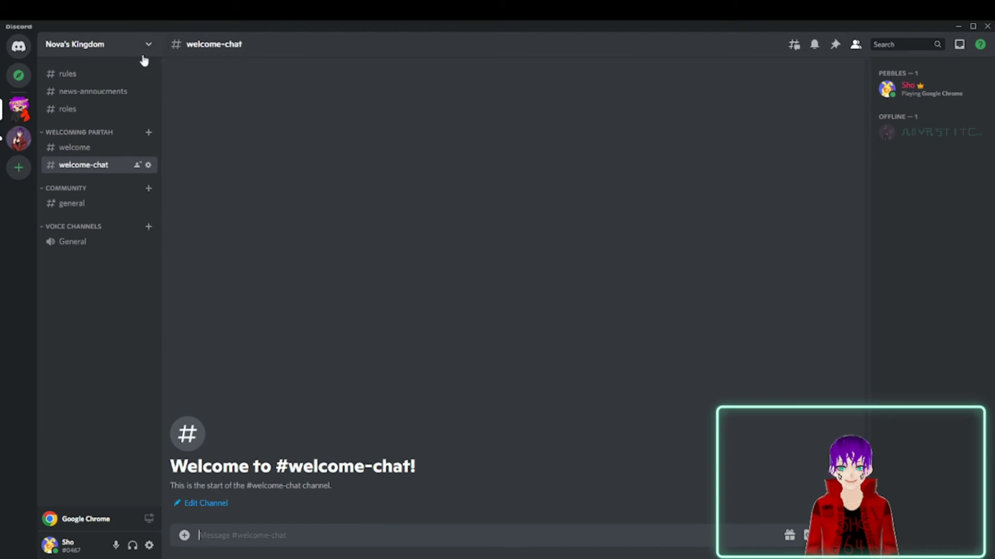
Examine the Stickers page in the server settings and its server boost purchase offer, declining the offer.
left_click(104, 54)
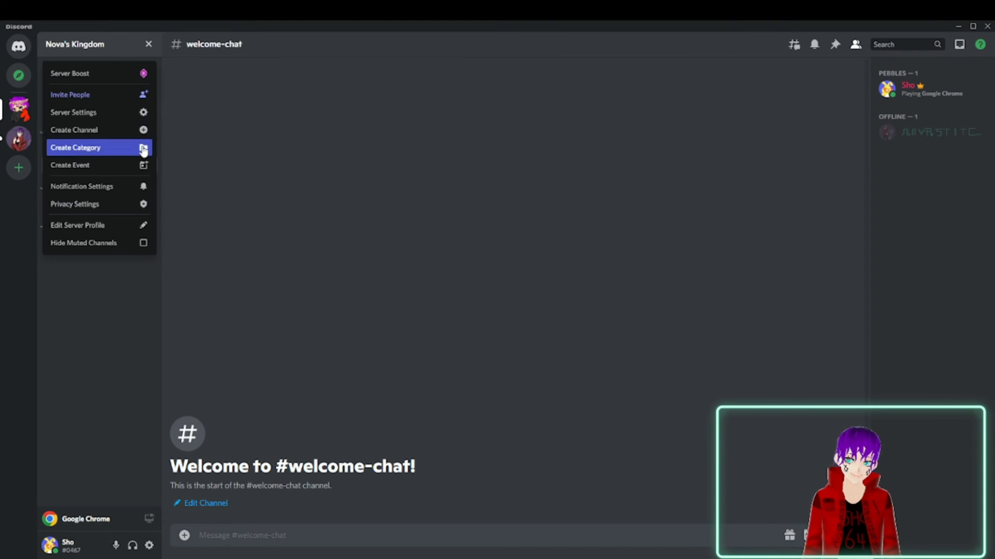
left_click(139, 111)
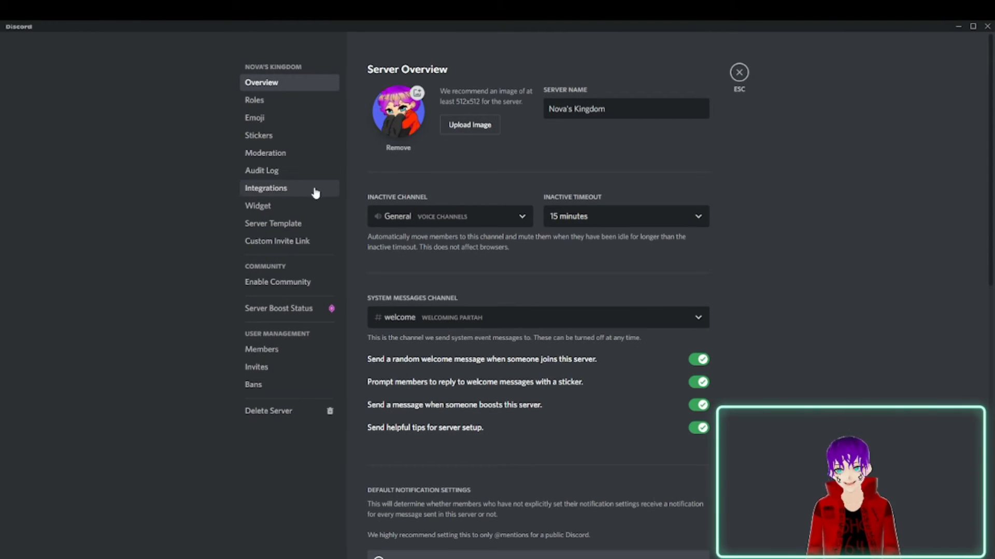
left_click(288, 137)
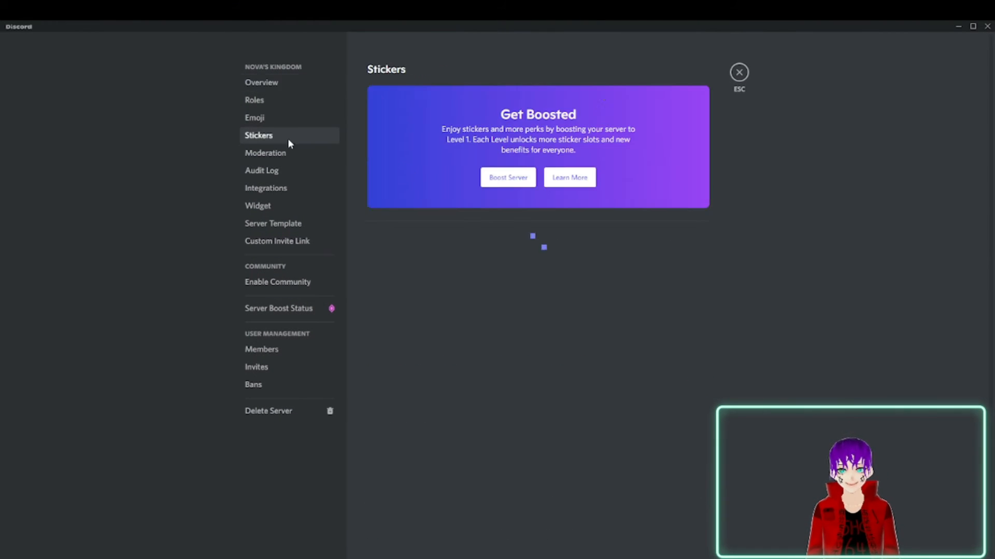
scroll(748, 328, "down", 2)
scroll(520, 227, "up", 2)
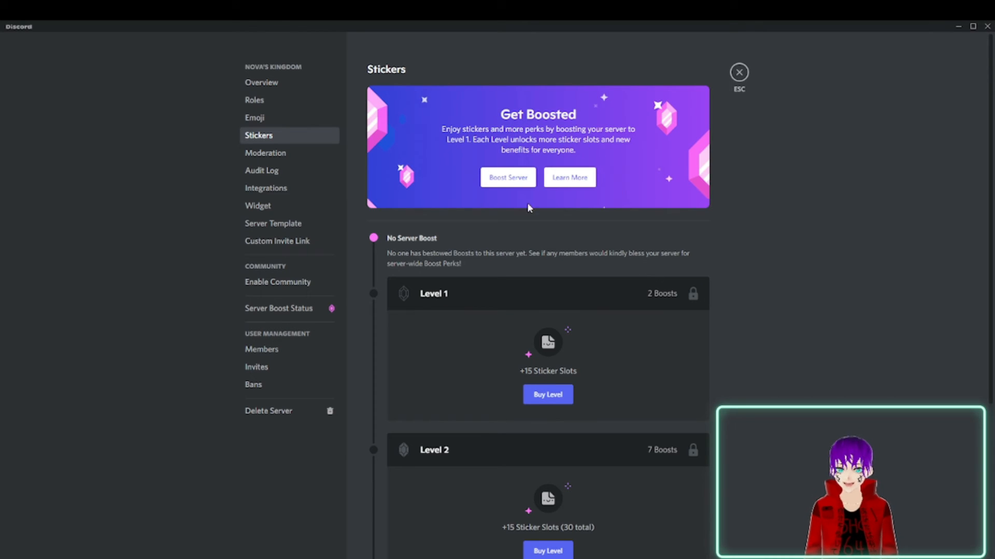
left_click(499, 177)
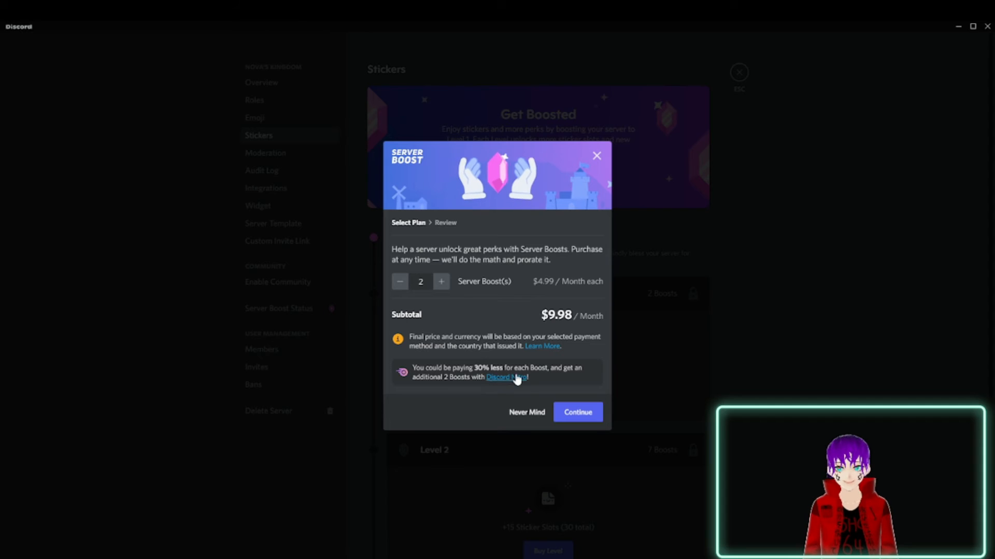
left_click(526, 413)
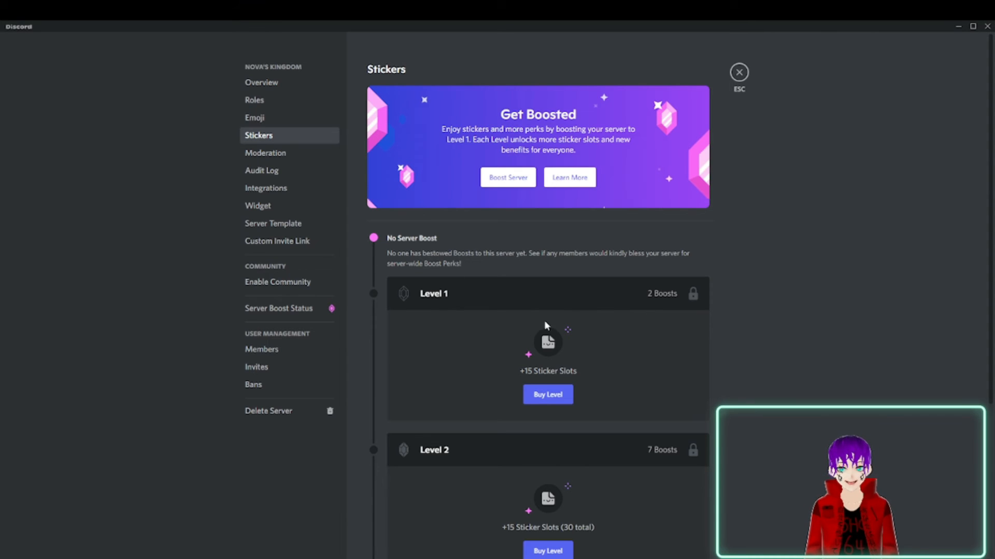
Look over the Emoji, Moderation, Audit Log and Integrations pages of the server settings.
left_click(275, 119)
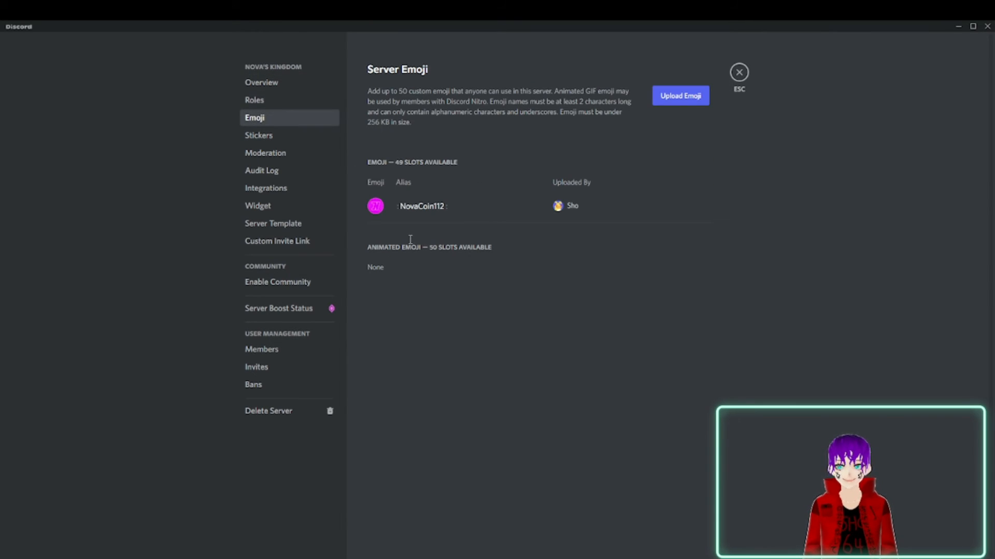
left_click(279, 154)
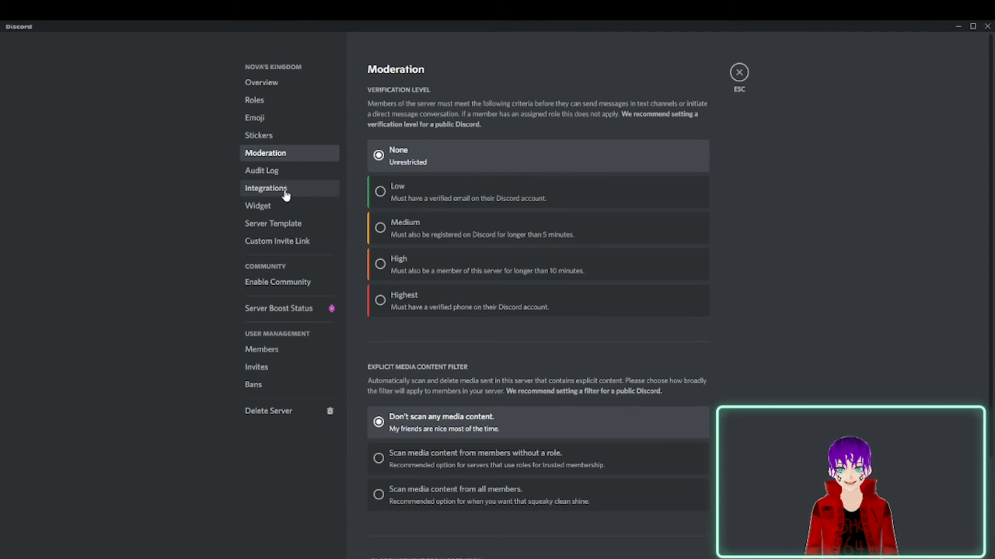
left_click(260, 173)
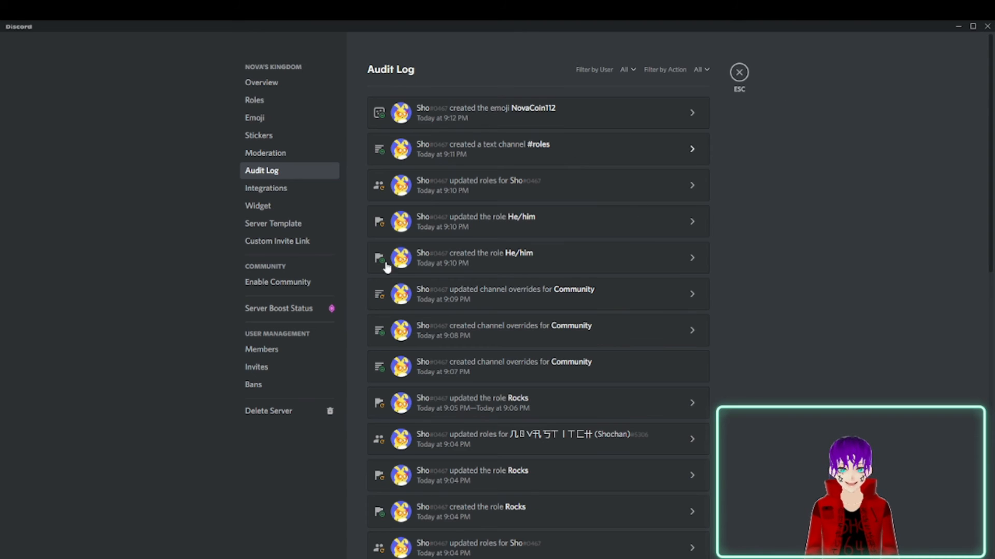
left_click(302, 191)
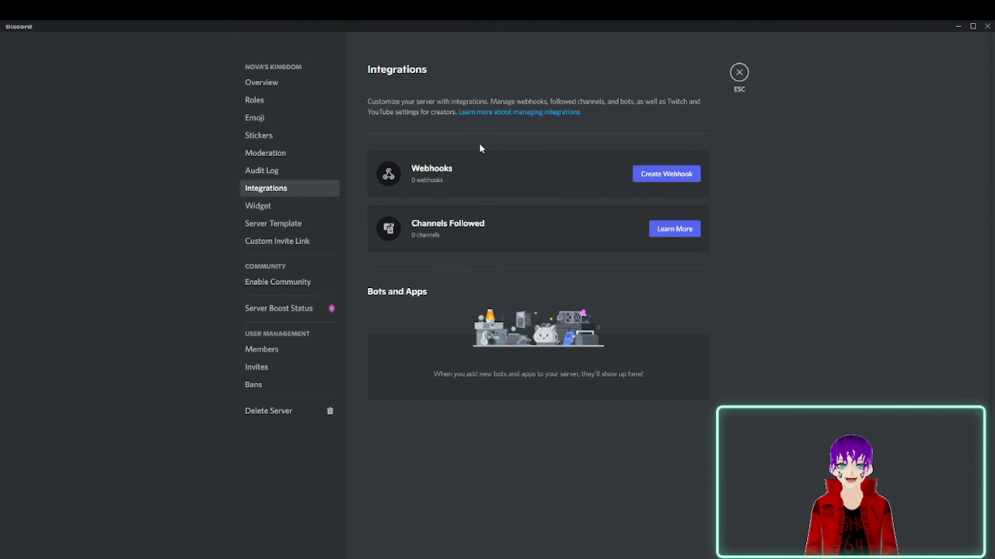
Set the server widget's invite channel to #rules.
left_click(285, 208)
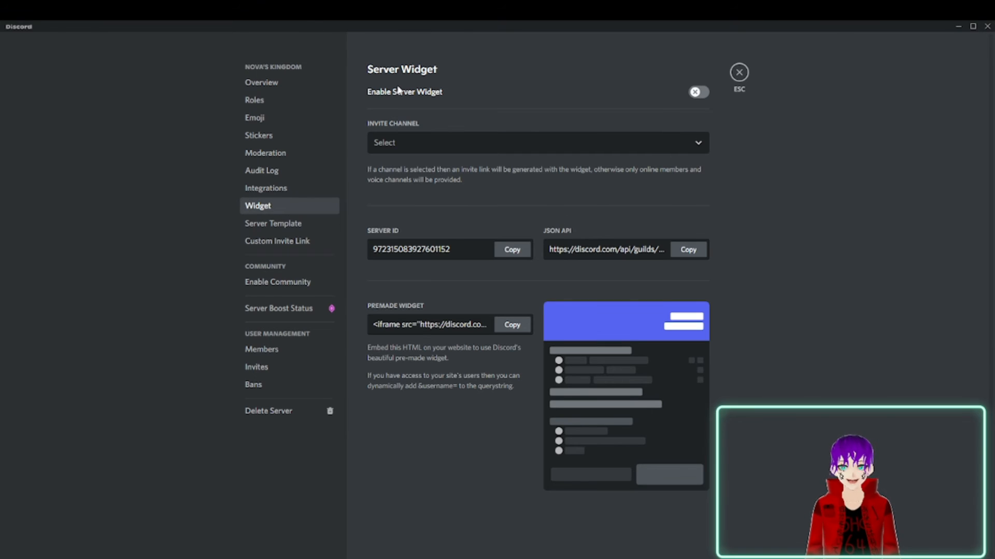
left_click(454, 154)
left_click(403, 186)
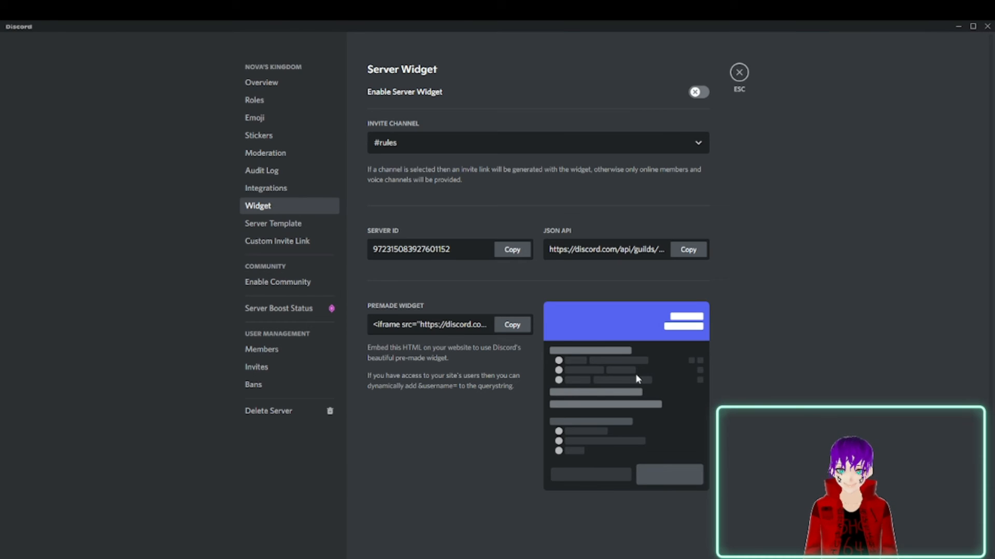
Check the Custom Invite Link page and generate a server template titled "hjsdgvhhawd" with the description "w;klkkafrdkkvghjdcx".
left_click(315, 229)
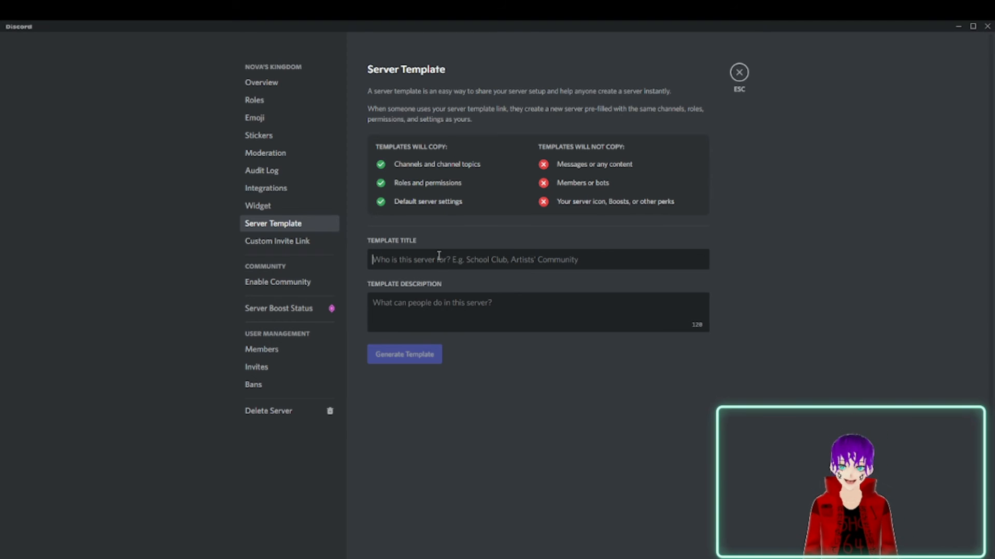
left_click(261, 245)
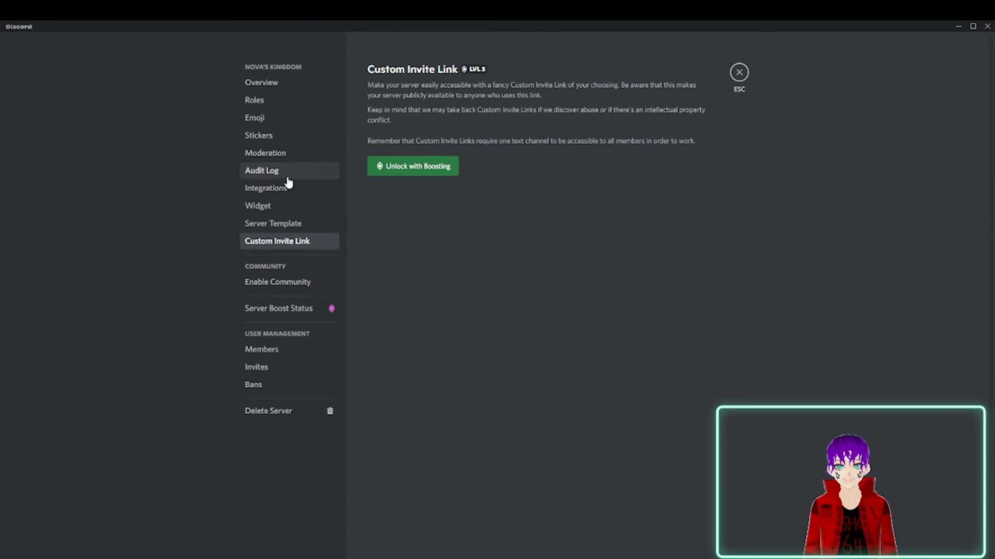
left_click(262, 228)
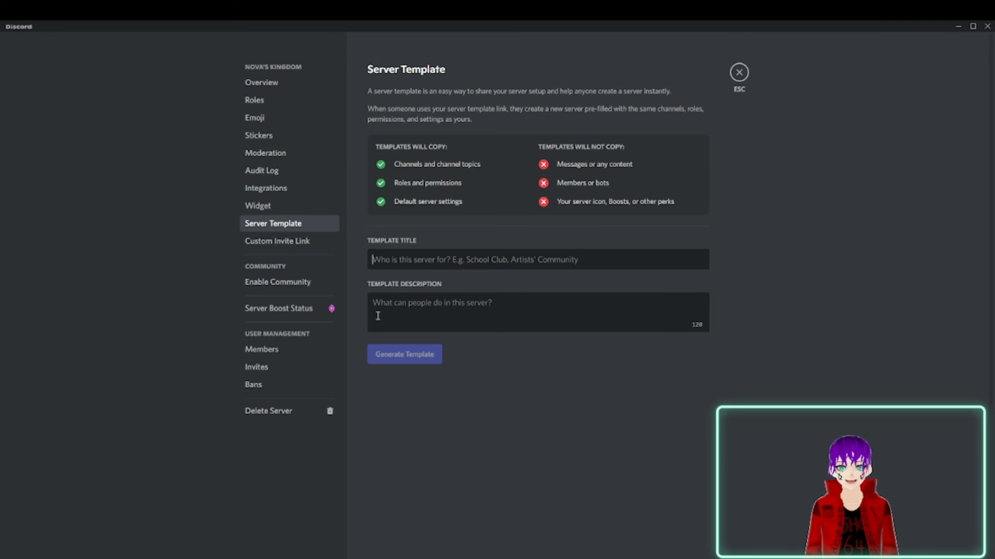
left_click(439, 256)
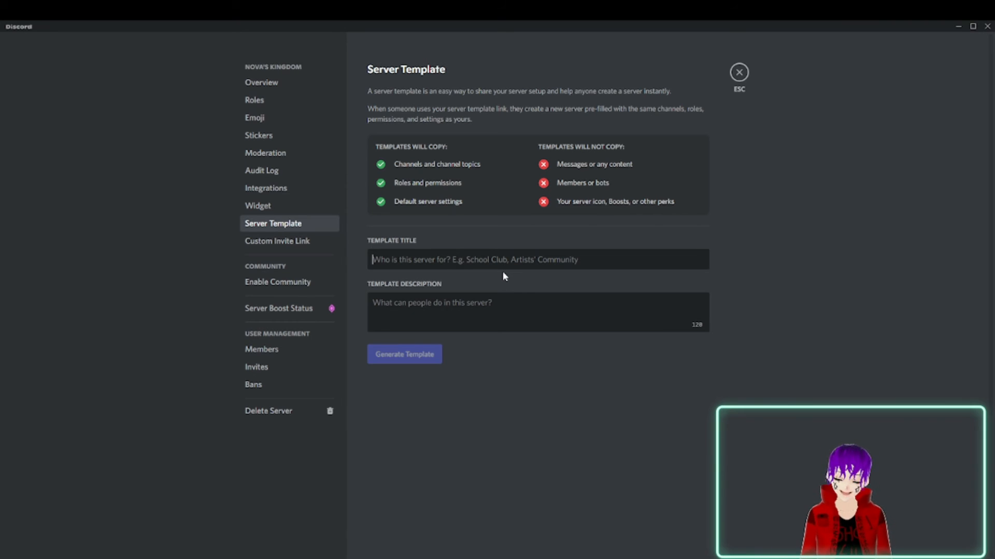
type("hjsdgvhhawd")
left_click(481, 311)
type("w;klkkafrdkkvghjdcx")
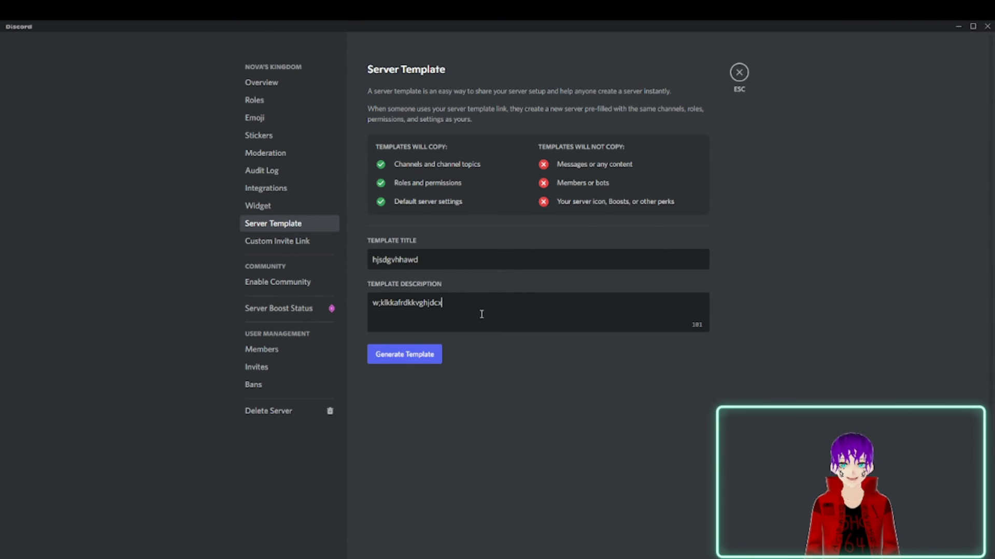
left_click(403, 361)
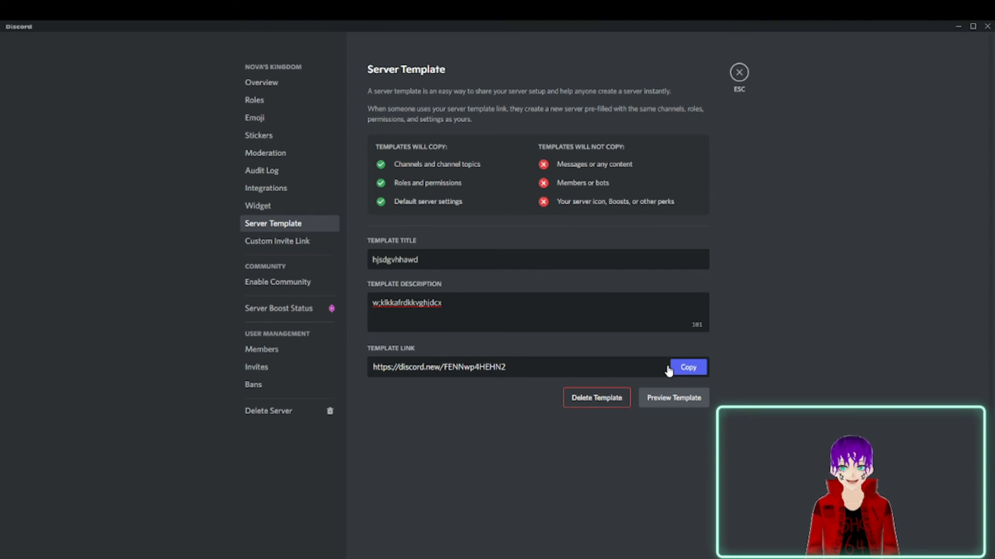
Copy the server template's link and preview the server creation form based on the template.
left_click(690, 370)
left_click(679, 401)
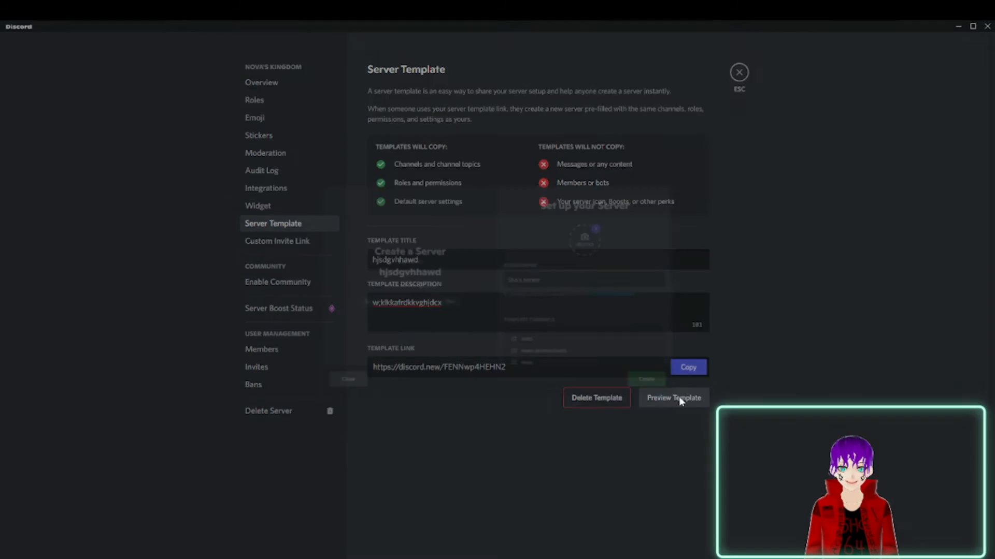
scroll(622, 269, "down", 5)
scroll(622, 269, "up", 5)
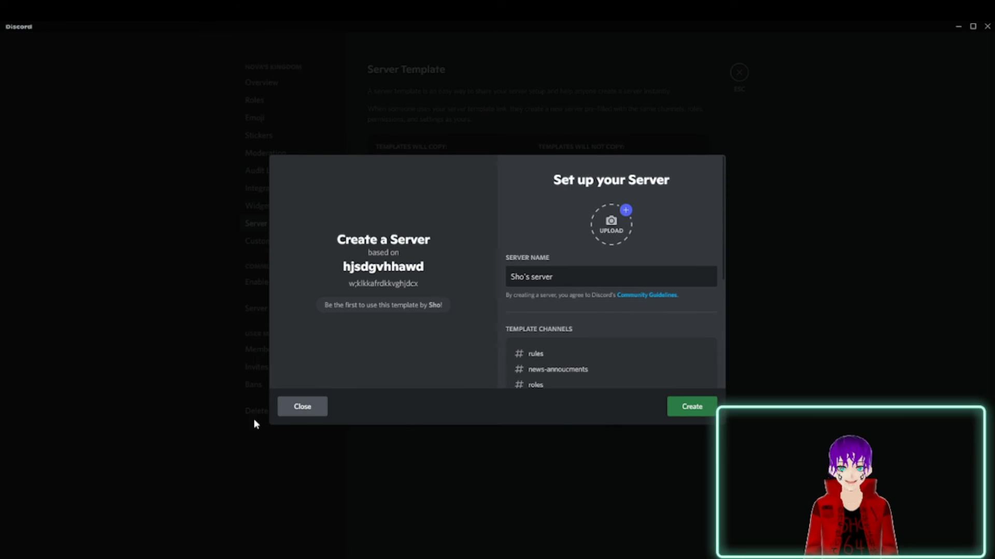
left_click(318, 406)
Start the Community server setup, requiring a verified email and scanning media content from all members.
left_click(287, 282)
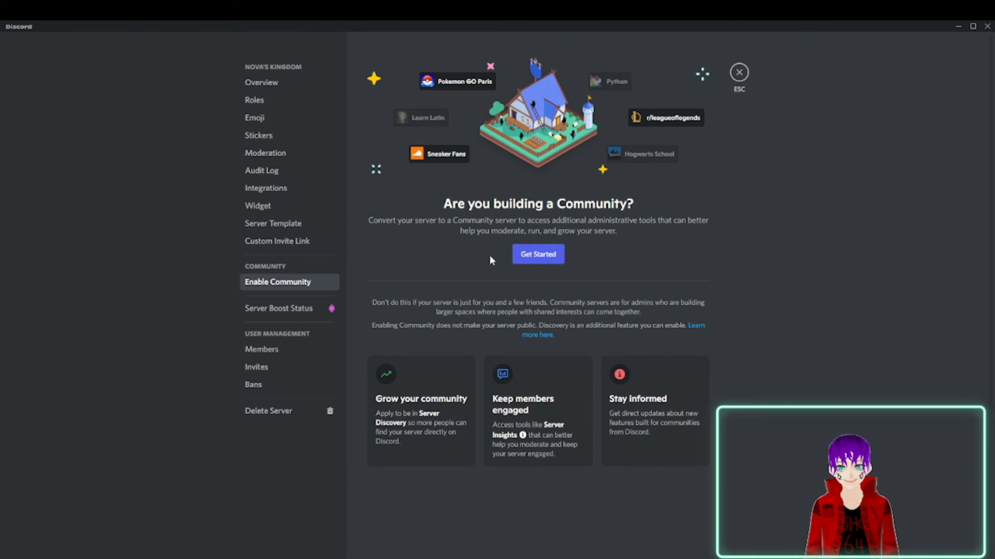
left_click(533, 254)
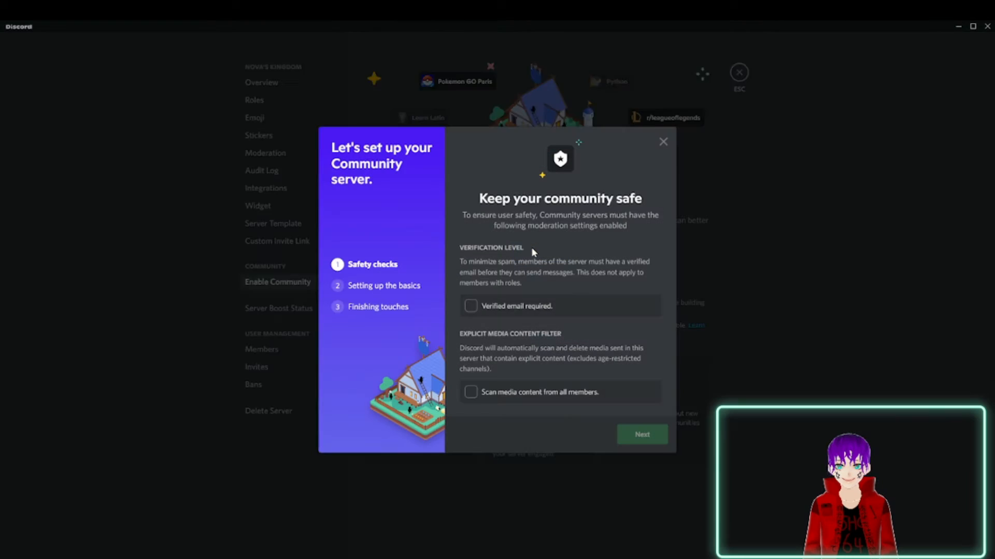
left_click(471, 306)
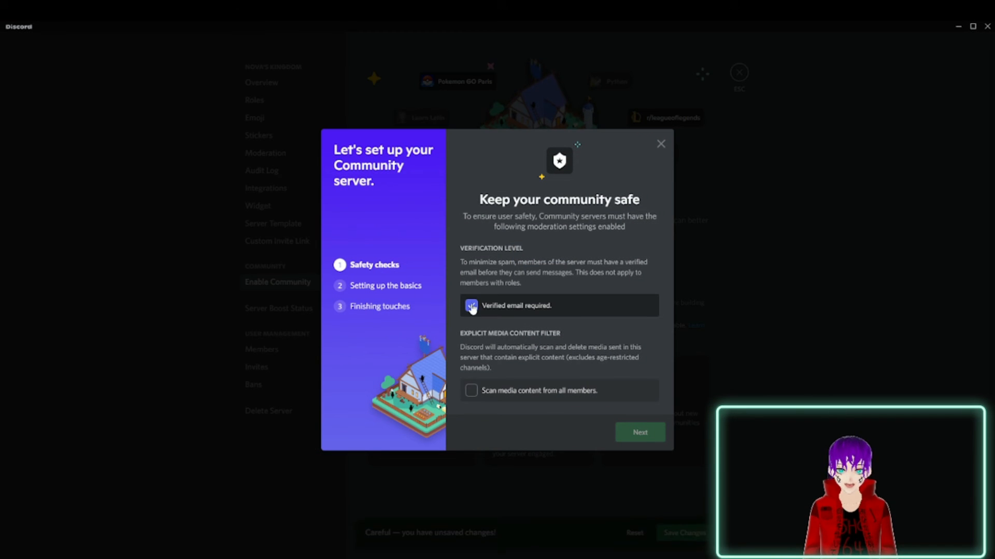
left_click(472, 389)
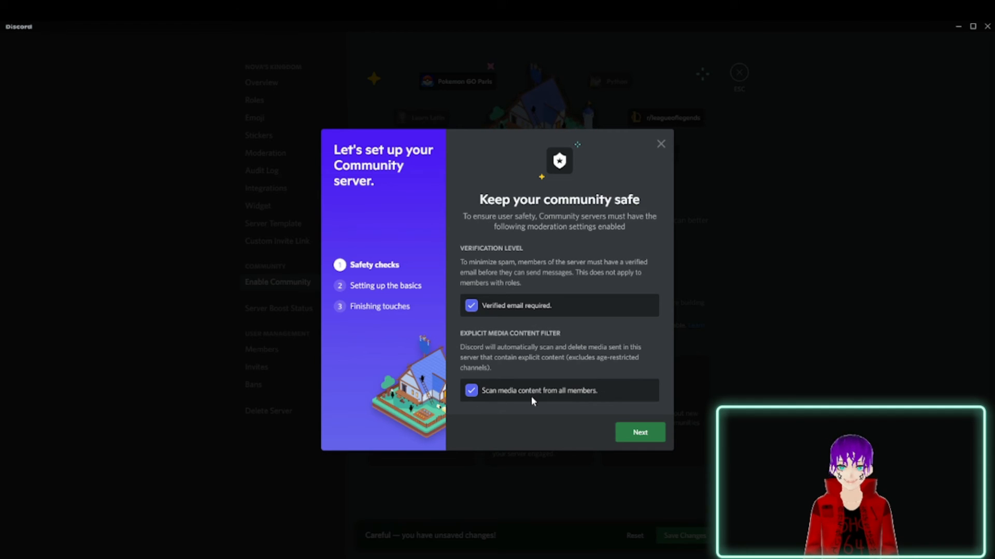
left_click(641, 440)
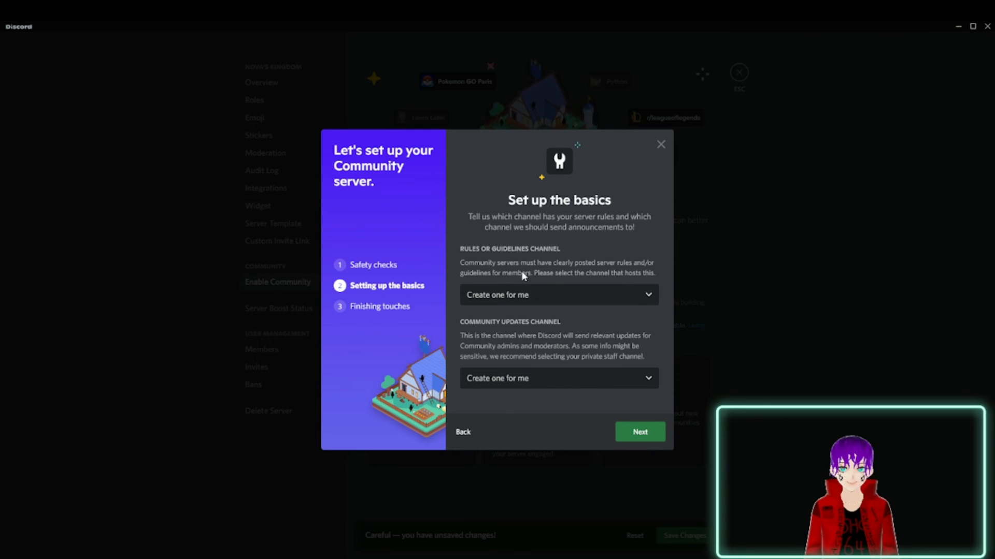
Set the Community rules channel to #rules and the community updates channel to #news-annoucments.
left_click(506, 300)
left_click(502, 344)
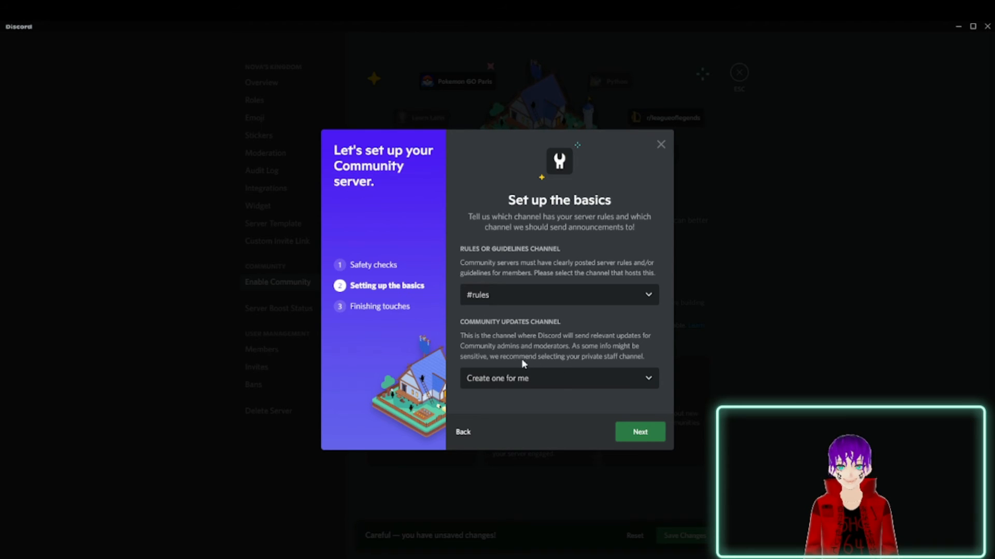
left_click(509, 379)
scroll(525, 355, "down", 2)
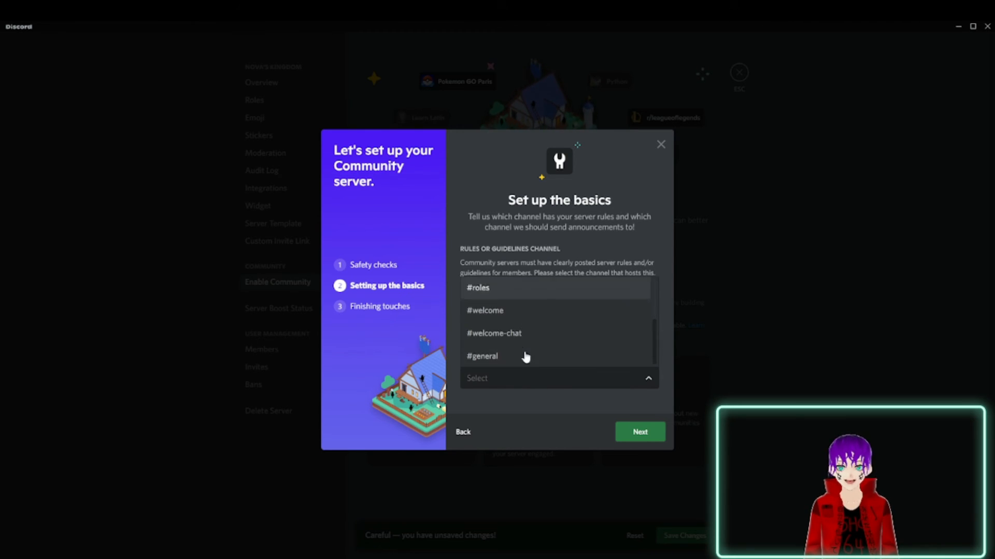
scroll(507, 371, "up", 4)
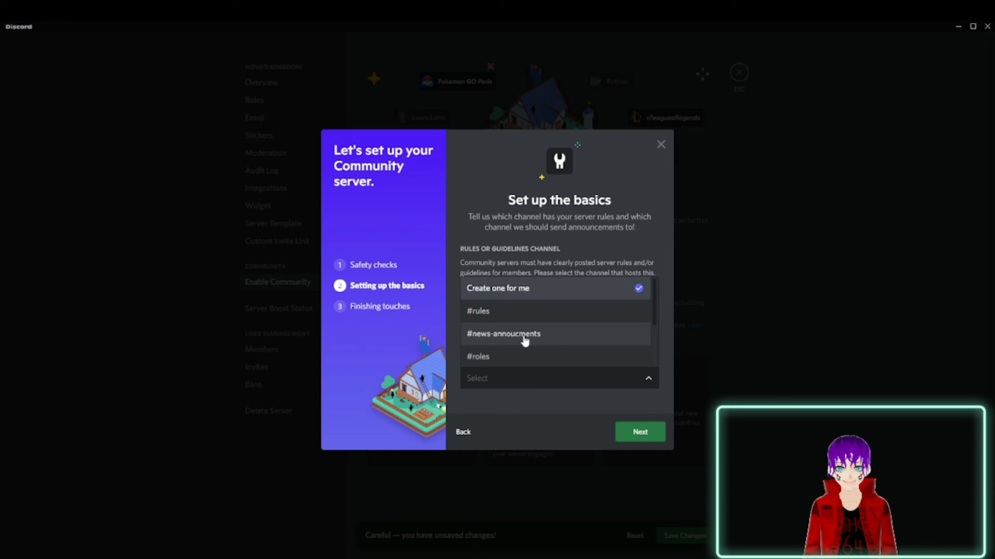
left_click(524, 338)
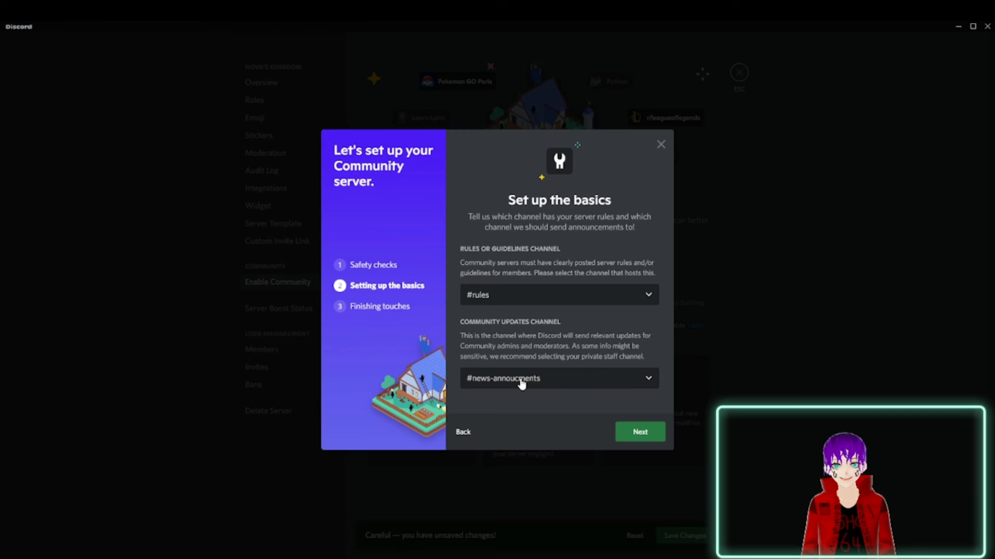
left_click(633, 439)
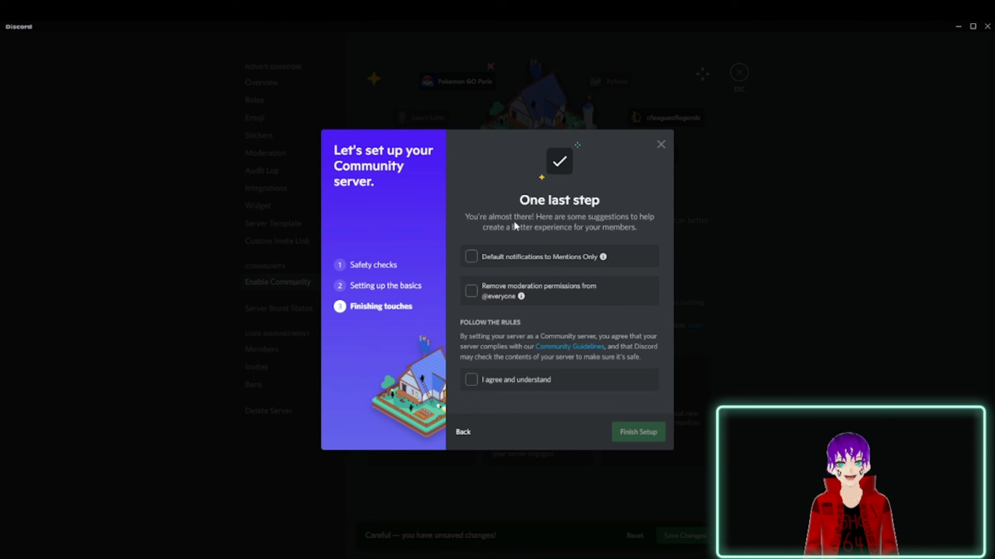
left_click(473, 256)
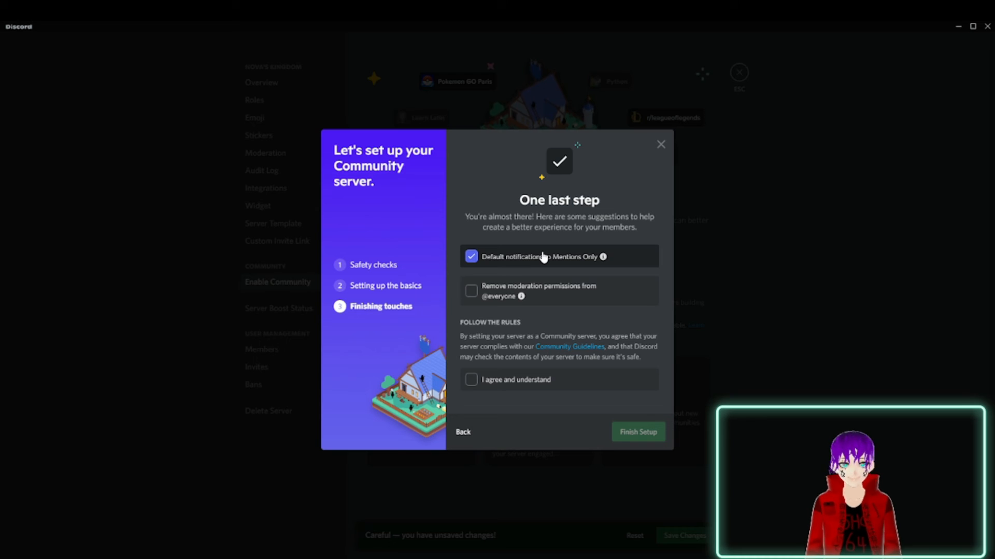
left_click(506, 294)
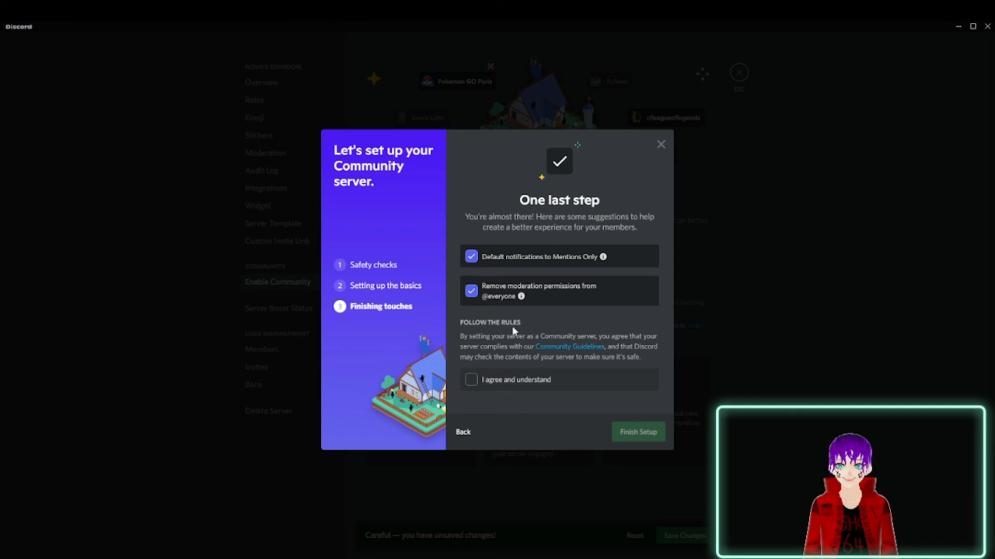
left_click(483, 385)
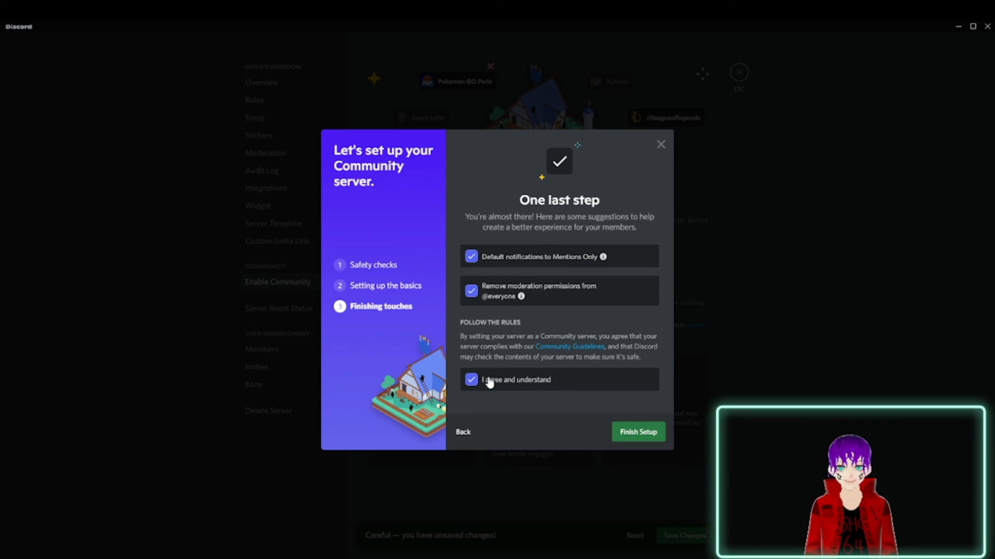
left_click(640, 430)
Set up the Welcome Screen with #welcome-chat as a recommended channel described as "you talk".
scroll(498, 245, "down", 1)
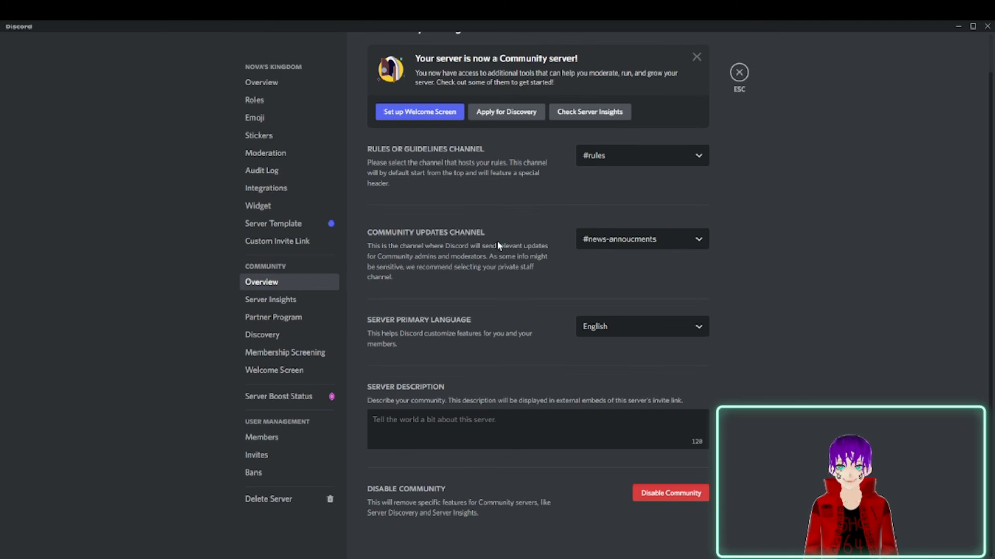
scroll(440, 324, "up", 1)
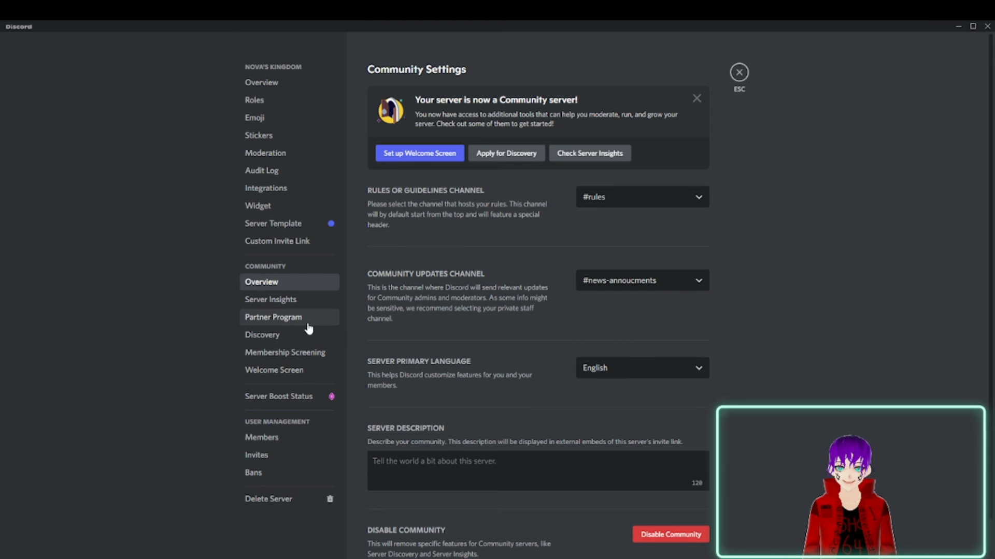
left_click(423, 154)
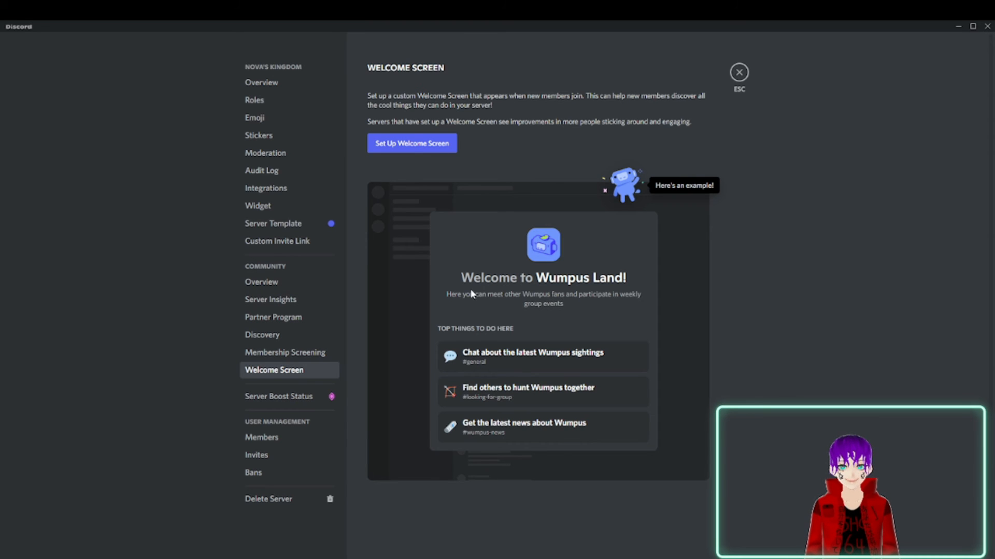
left_click(390, 143)
left_click(452, 273)
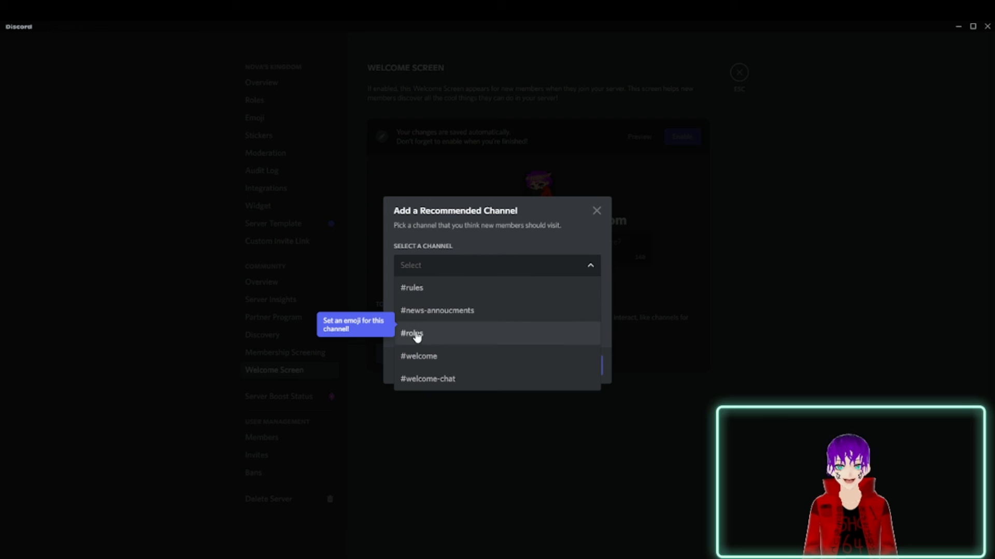
left_click(431, 378)
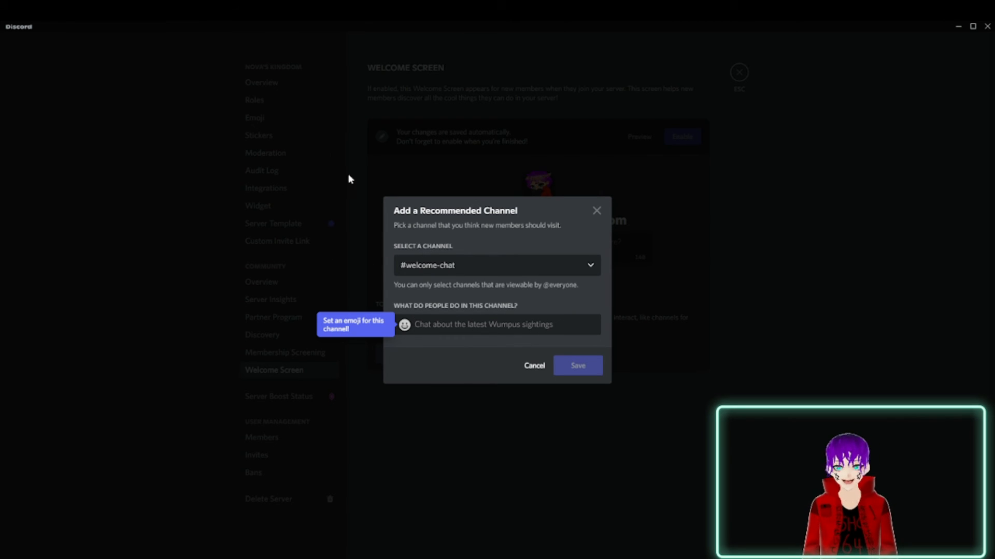
left_click(443, 267)
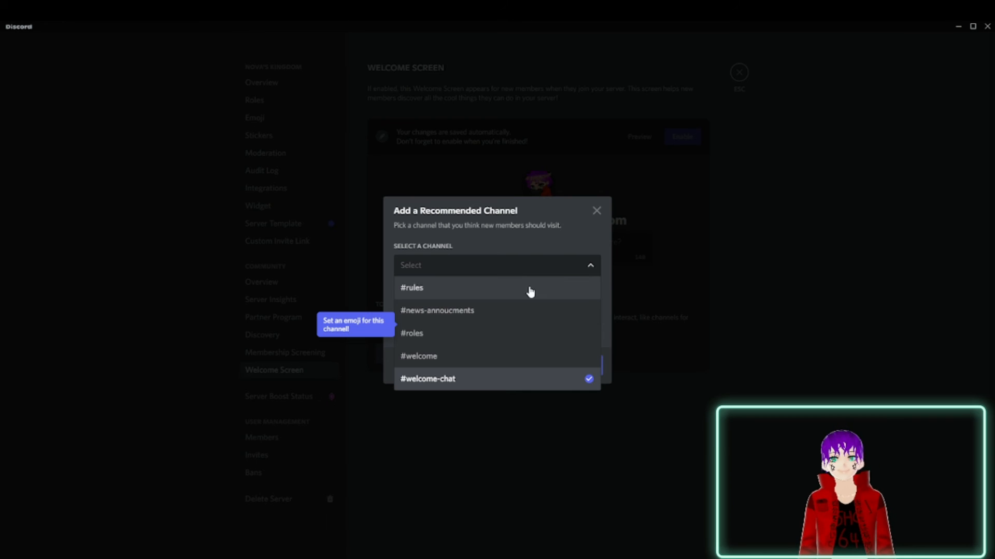
left_click(498, 386)
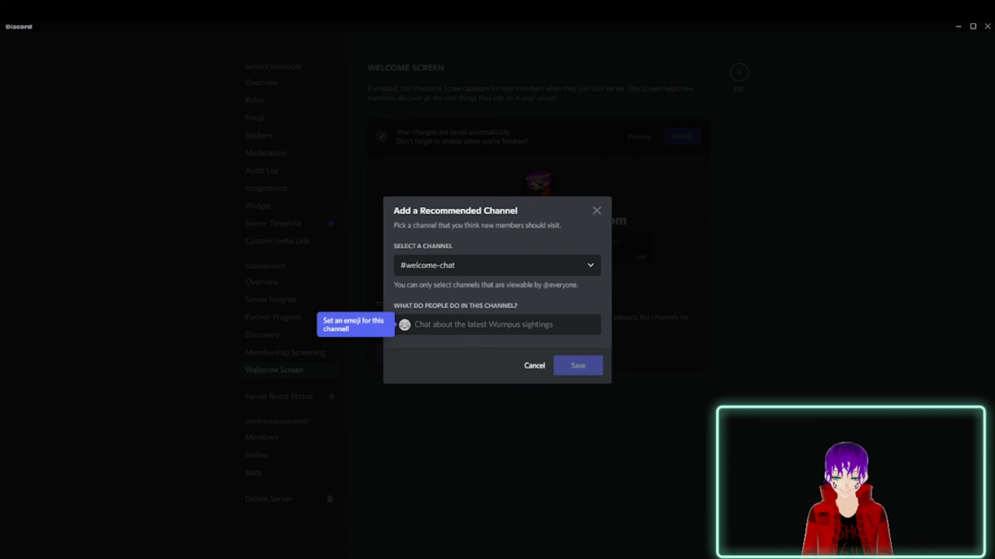
type("you talk")
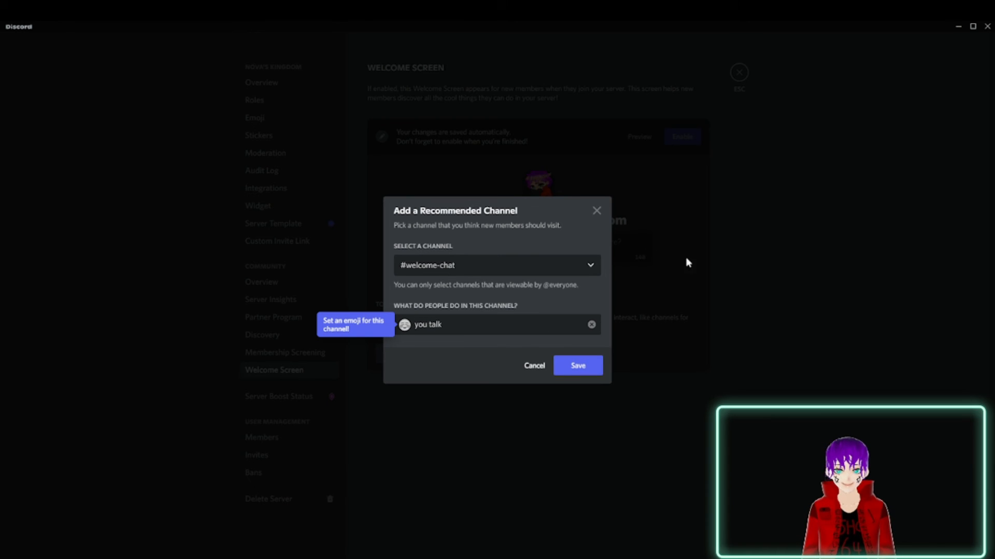
left_click(588, 366)
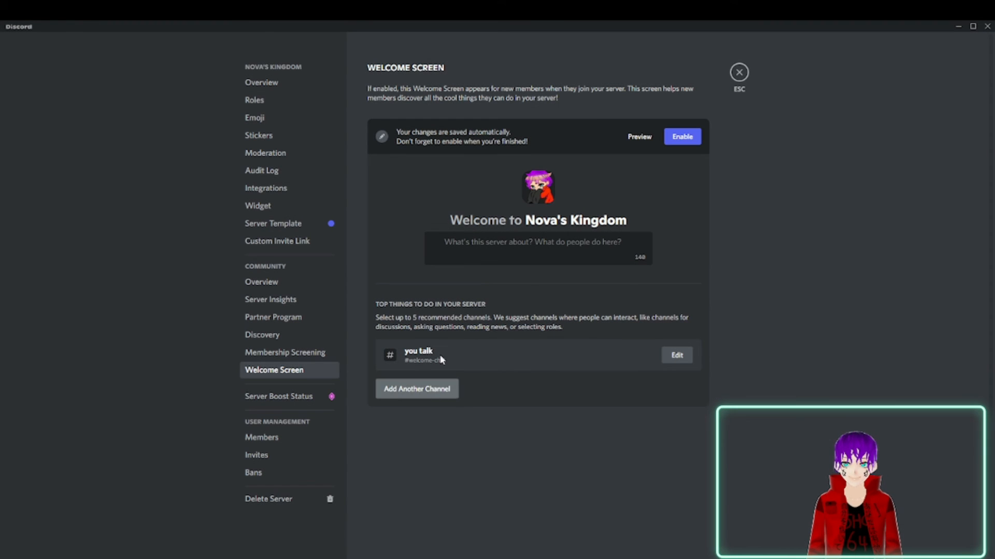
left_click(417, 392)
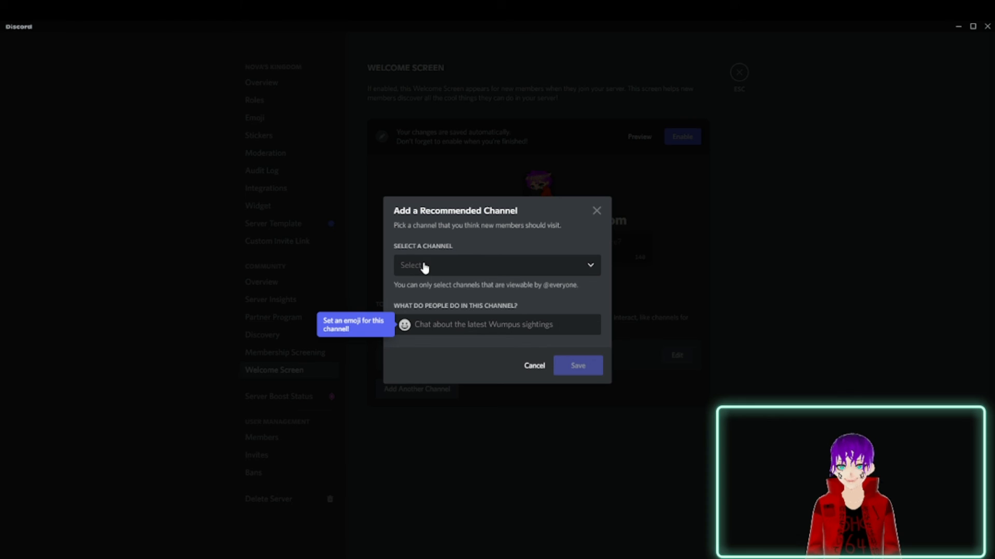
left_click(424, 267)
left_click(601, 214)
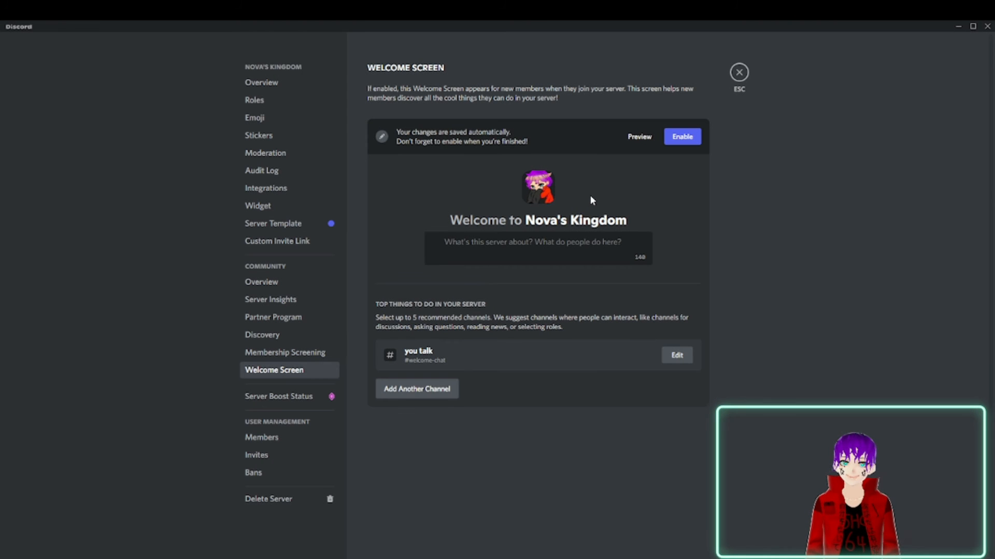
Try to preview the Welcome Screen without enabling it.
left_click(642, 138)
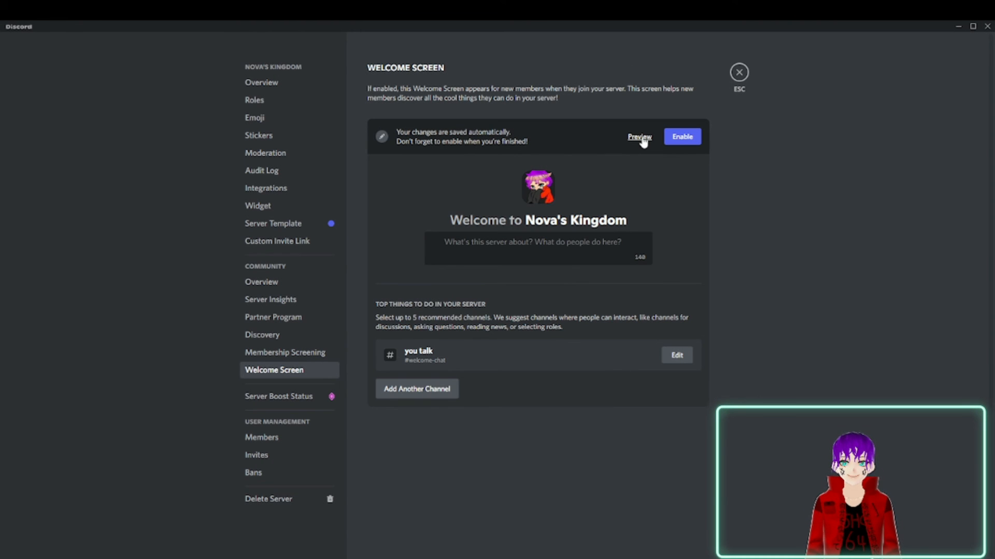
left_click(639, 143)
left_click(639, 143)
left_click(640, 143)
left_click(639, 142)
left_click(640, 142)
left_click(639, 143)
left_click(639, 142)
left_click(640, 142)
left_click(640, 143)
Enable the Welcome Screen and preview how it greets new members.
left_click(691, 141)
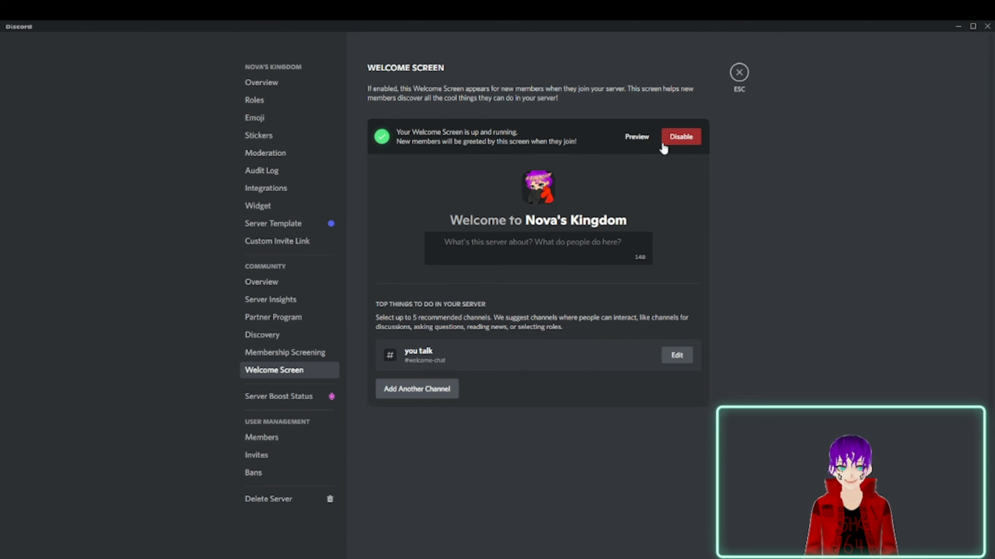
left_click(645, 140)
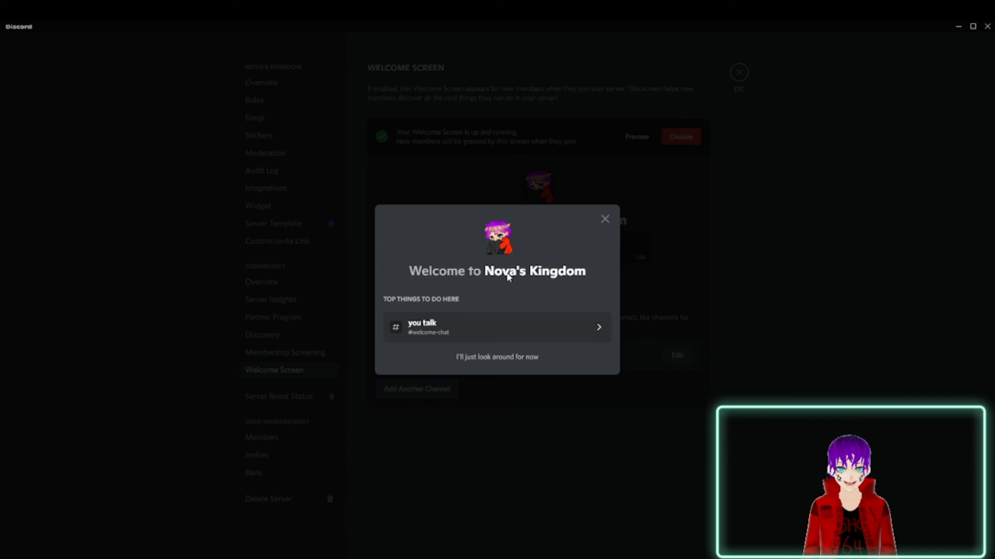
left_click(604, 219)
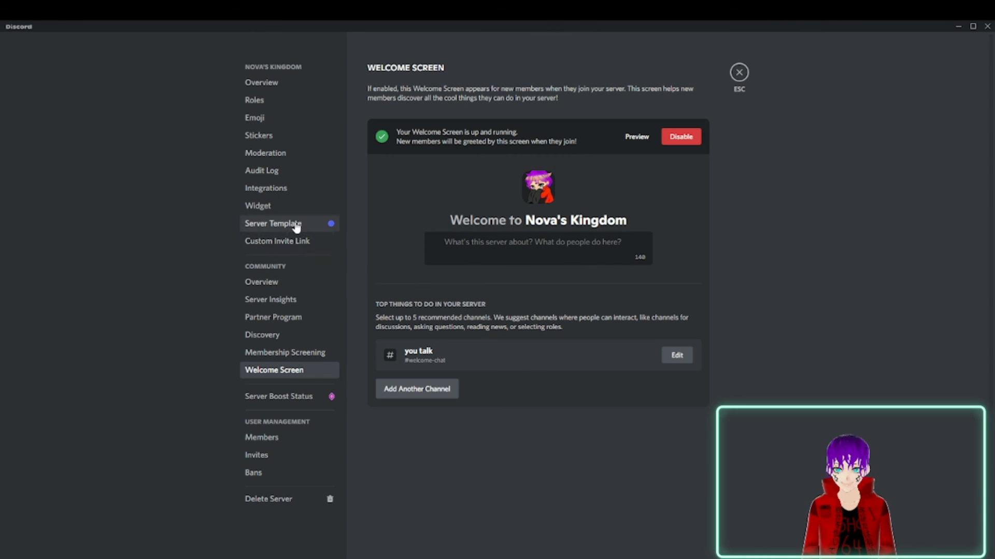
Look over the Community overview's language and server description settings, and the Server Insights page.
left_click(276, 285)
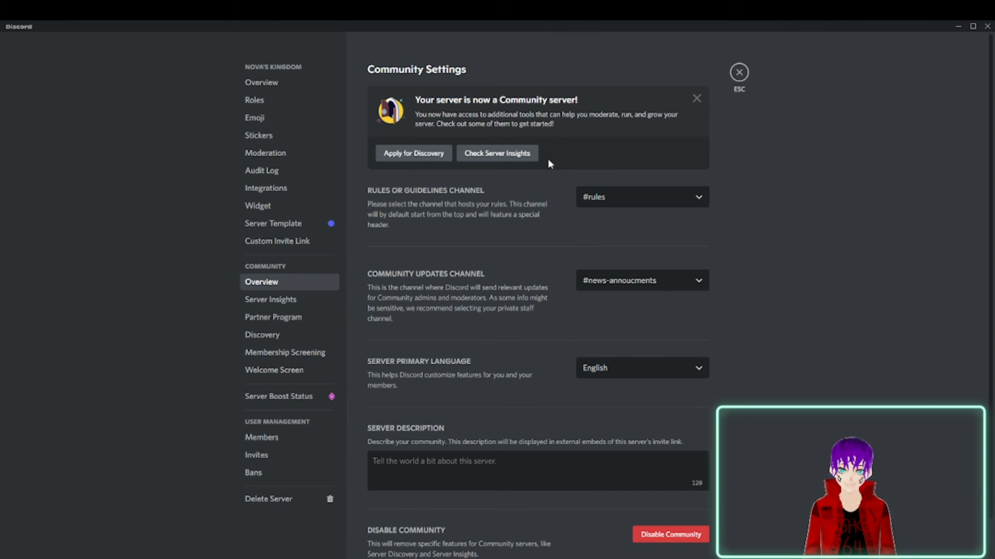
scroll(369, 217, "down", 1)
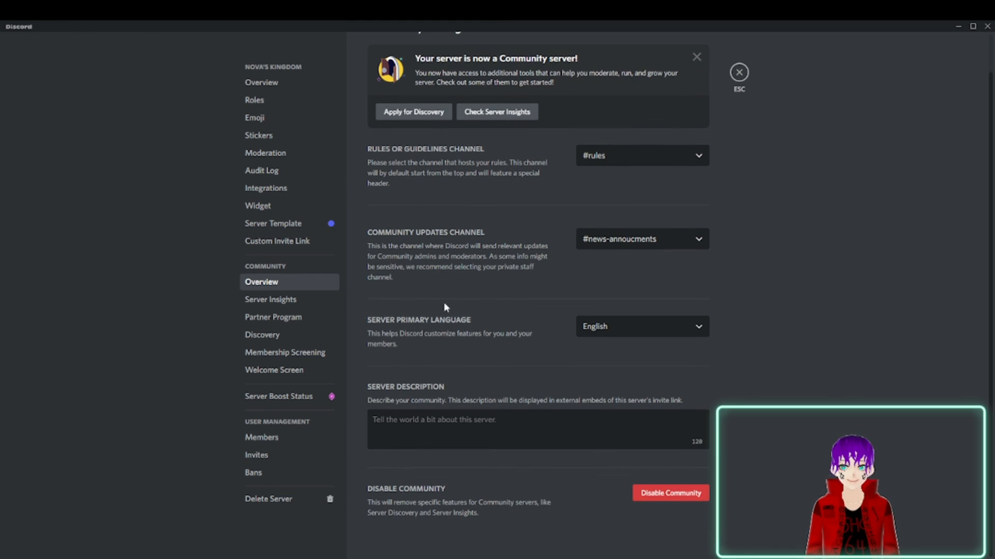
left_click(435, 418)
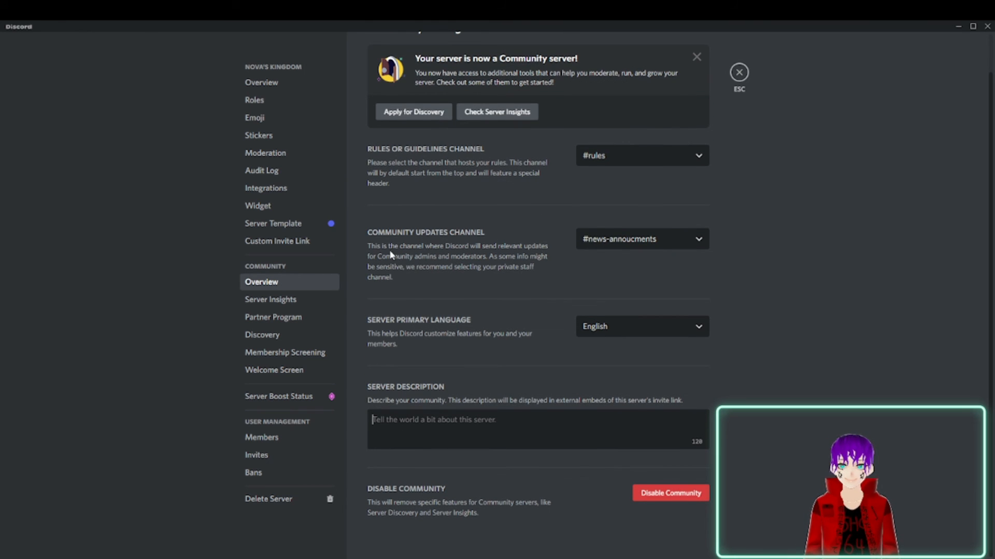
left_click(614, 337)
left_click(419, 374)
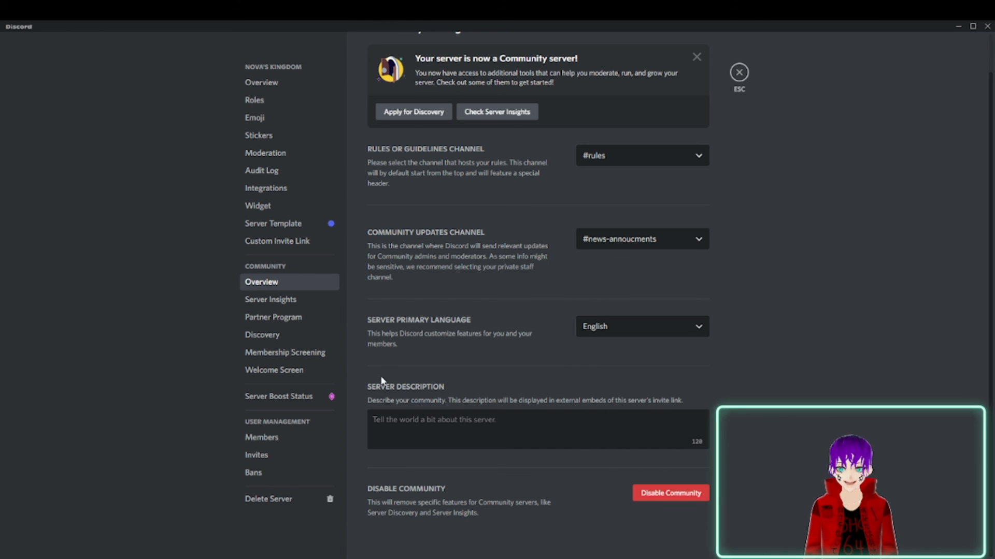
left_click(286, 301)
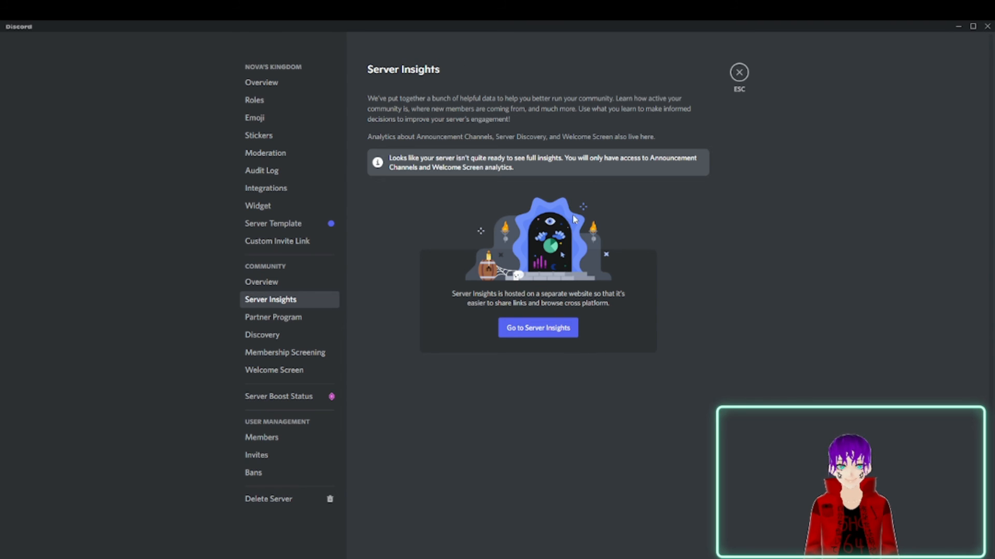
Open the Server Insights website and examine the server's requirements for the Partner Program and Server Discovery.
left_click(542, 327)
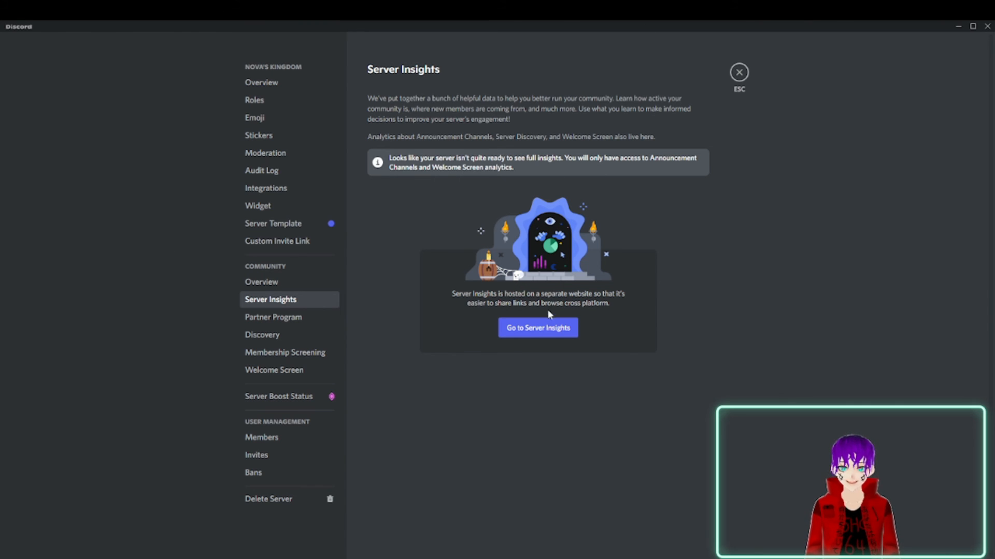
left_click(263, 333)
left_click(263, 320)
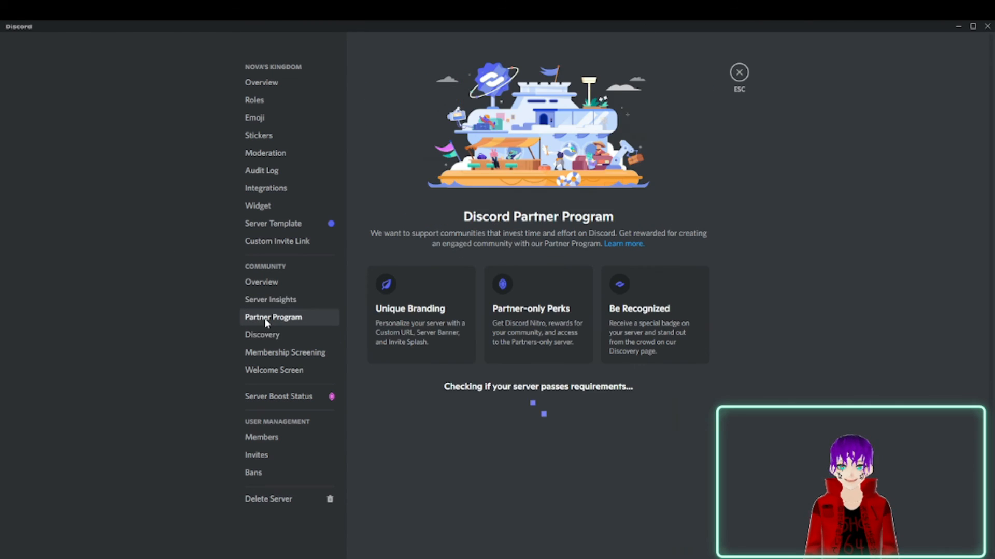
scroll(583, 312, "down", 5)
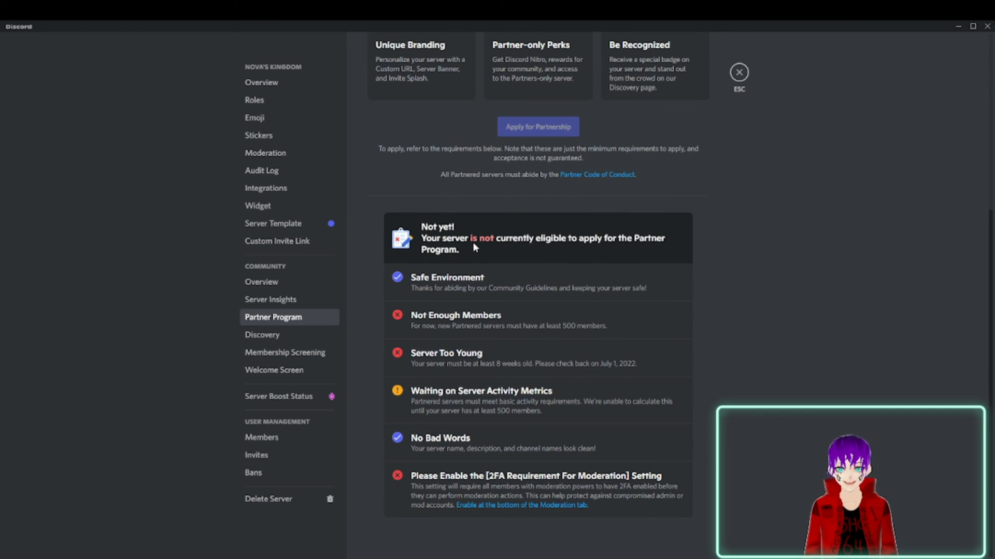
left_click(309, 337)
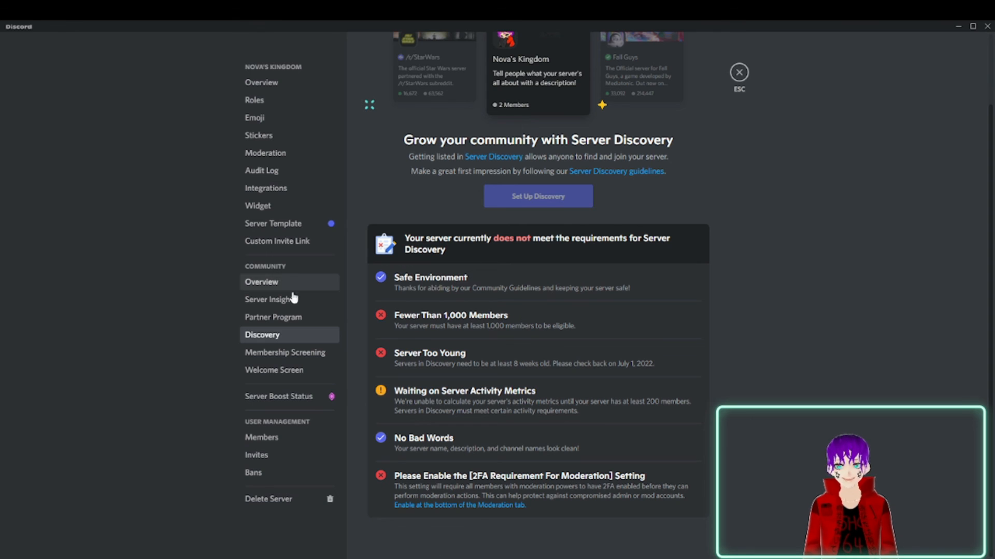
left_click(273, 317)
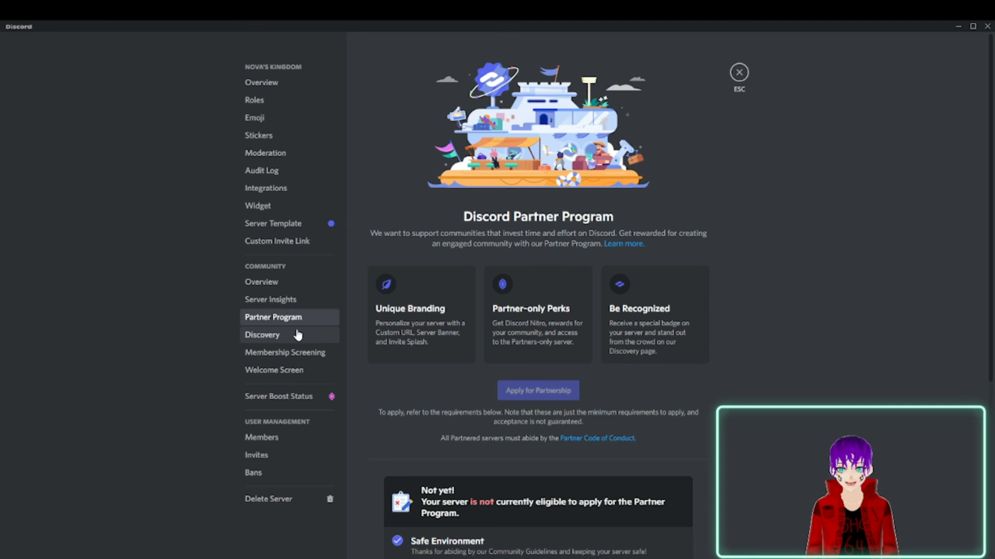
left_click(266, 335)
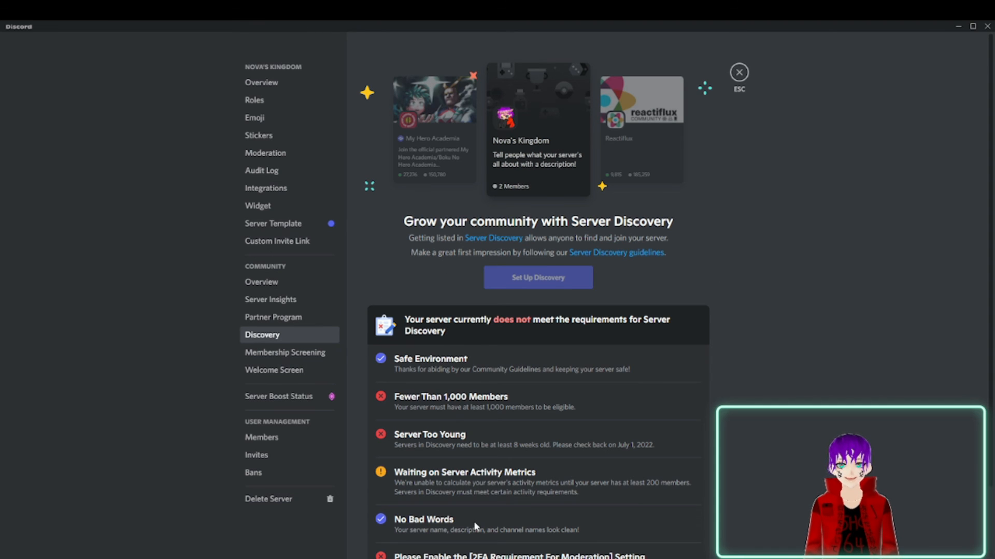
scroll(539, 138, "down", 1)
scroll(485, 150, "up", 1)
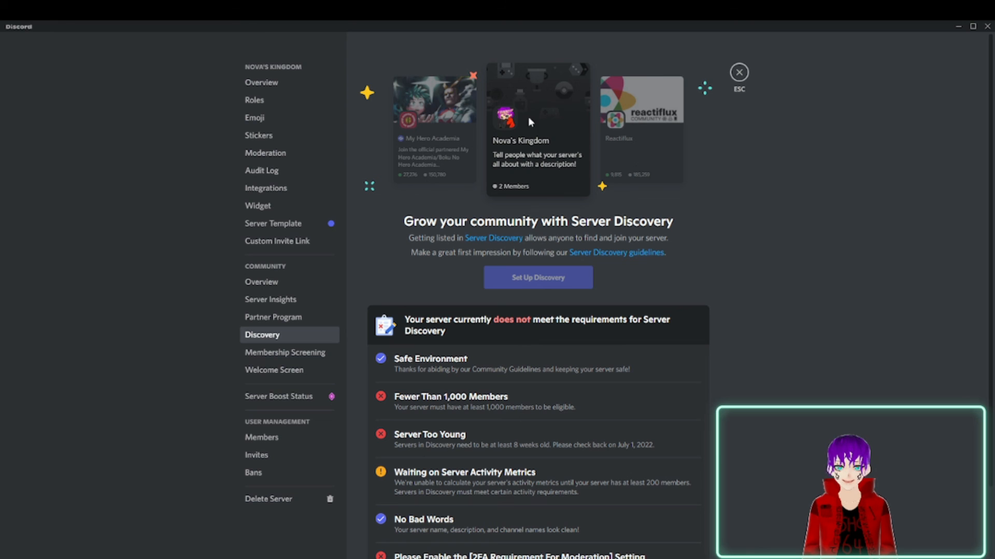
scroll(530, 269, "down", 2)
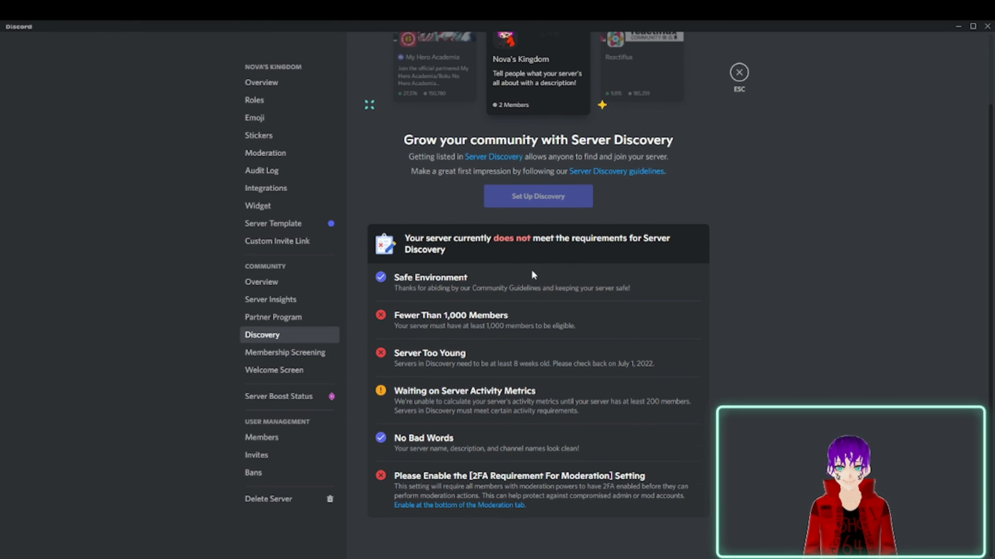
Start setting up Membership Screening for new members of the server.
left_click(321, 354)
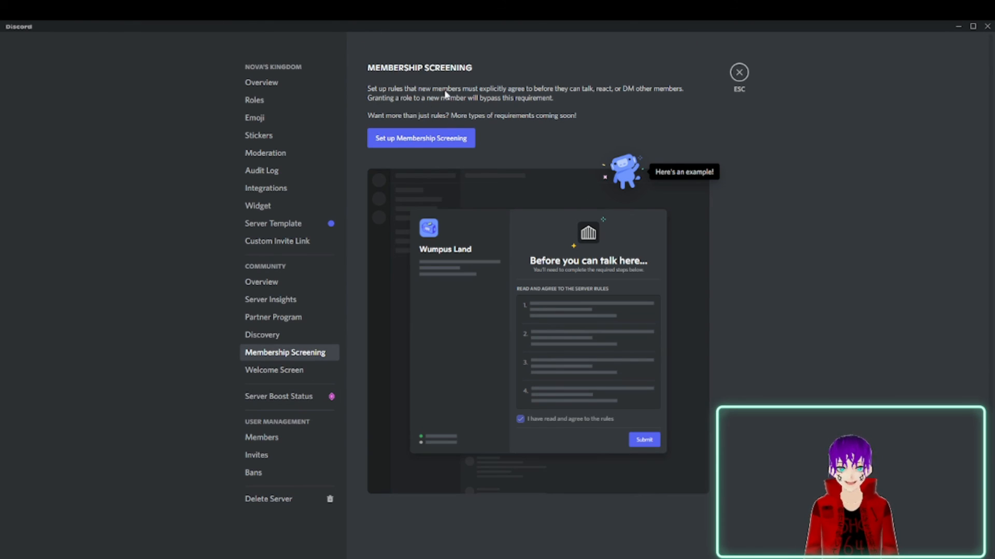
left_click(440, 144)
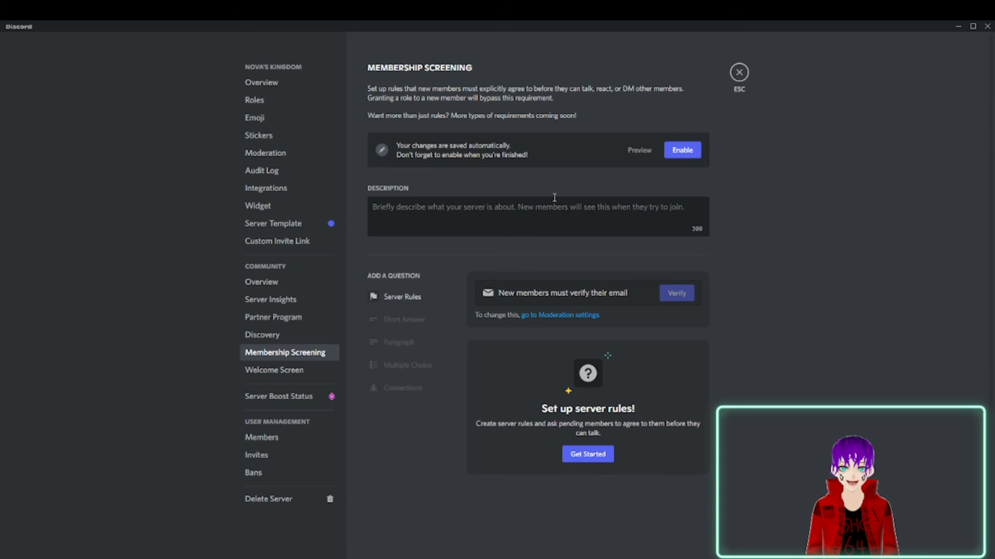
left_click(552, 213)
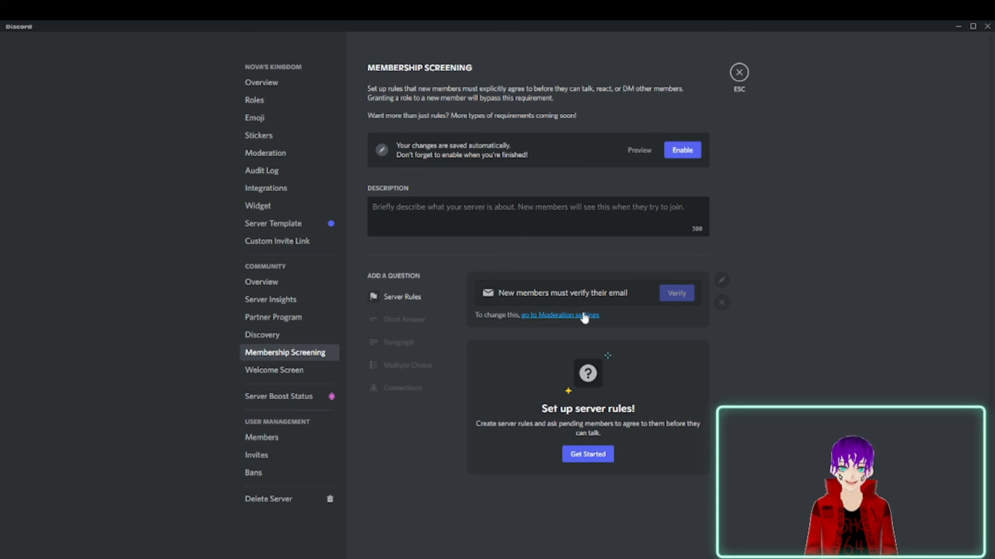
left_click(395, 298)
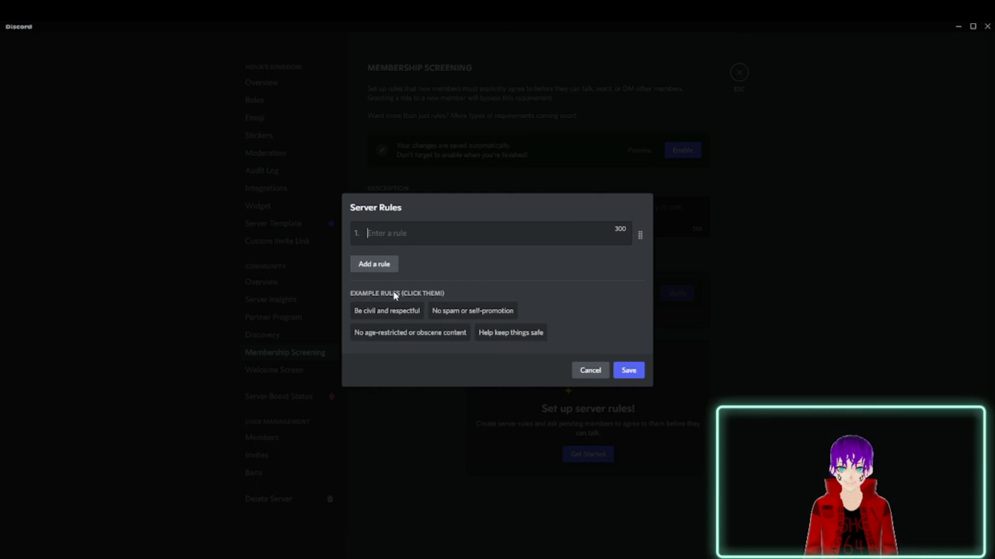
left_click(369, 266)
left_click(589, 372)
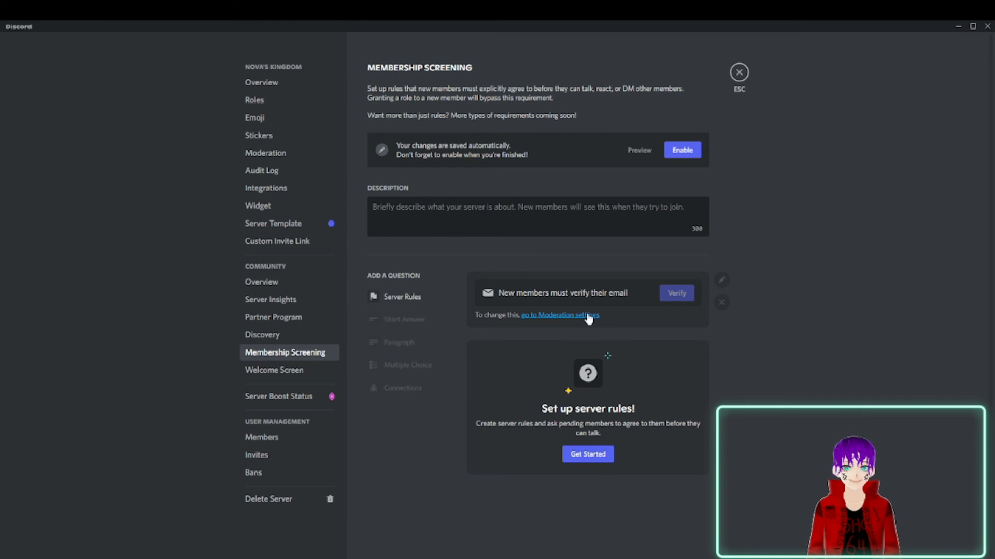
left_click(584, 457)
left_click(589, 371)
Enable Membership Screening despite the incomplete setup and enter "yetsgkjhfdzdfc" as its description.
left_click(682, 151)
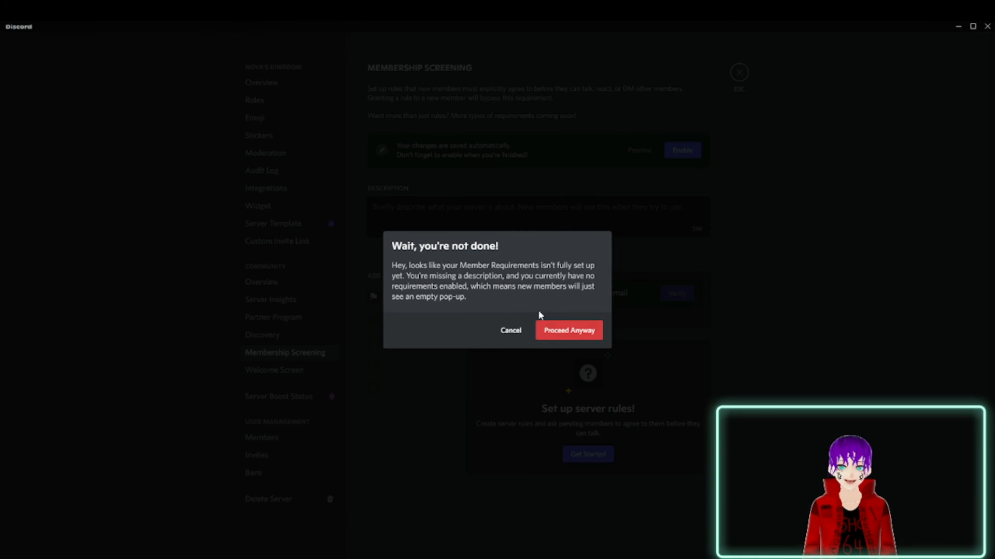
left_click(572, 334)
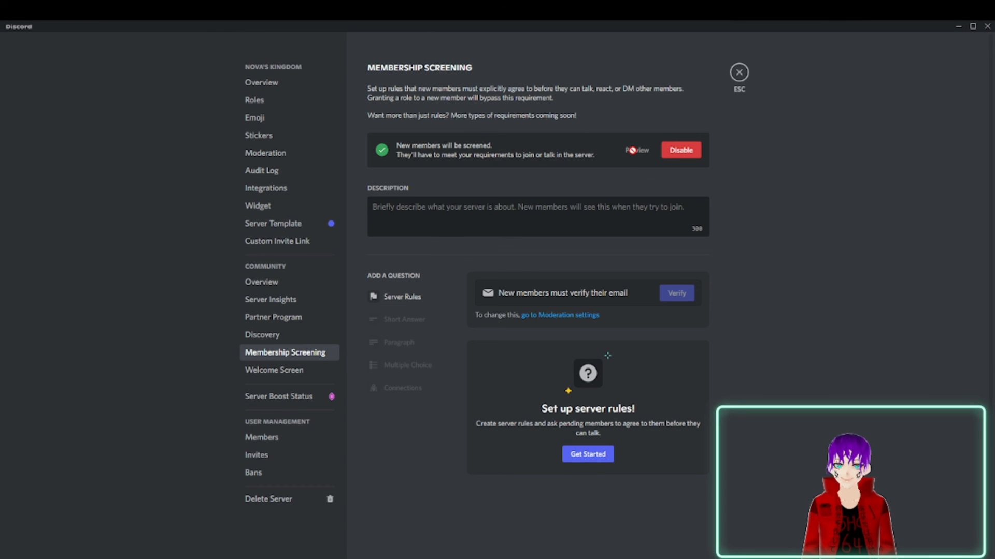
left_click(507, 208)
type("yetsgkjhfdzdfc")
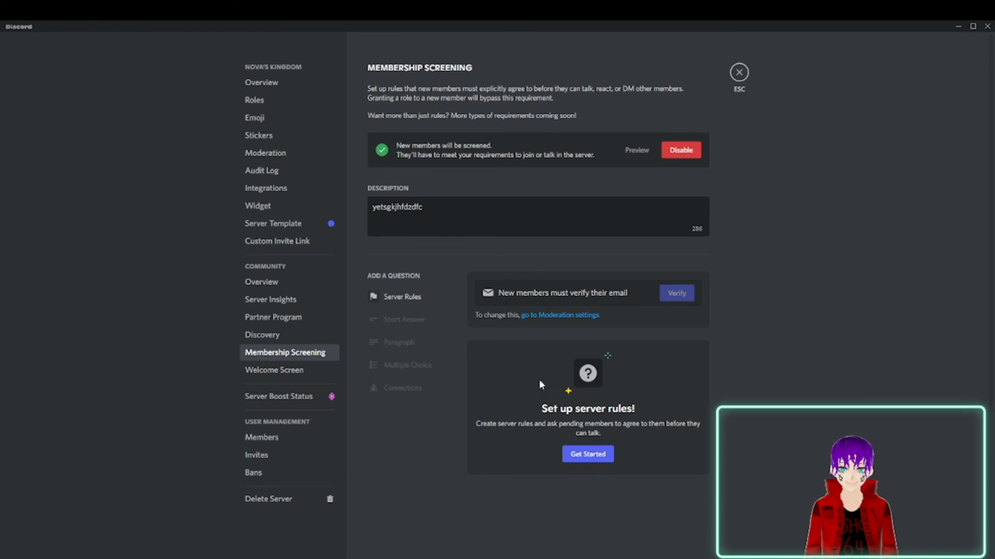
Add the server rule "dont be dyum,b" to Membership Screening and save it.
left_click(587, 454)
type("don")
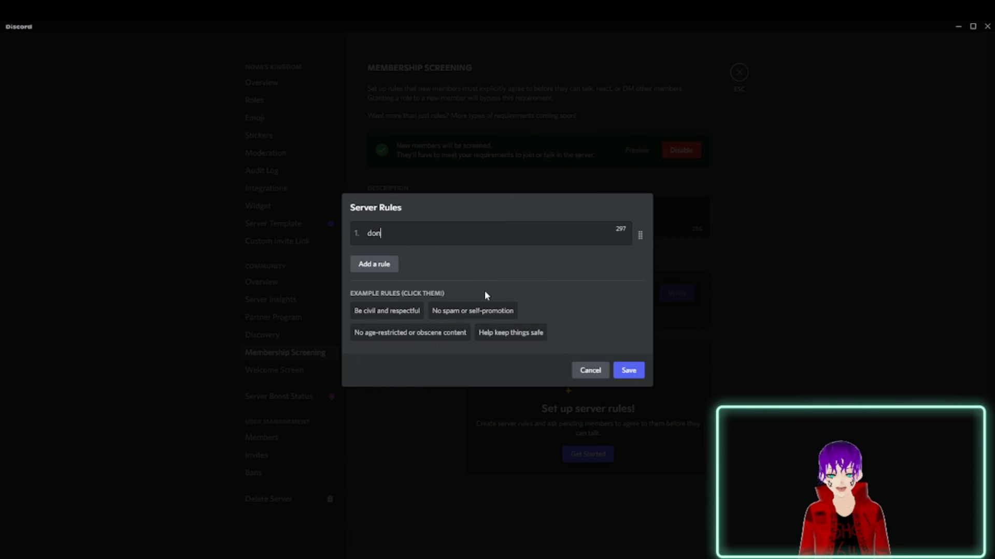
type("t be dyu")
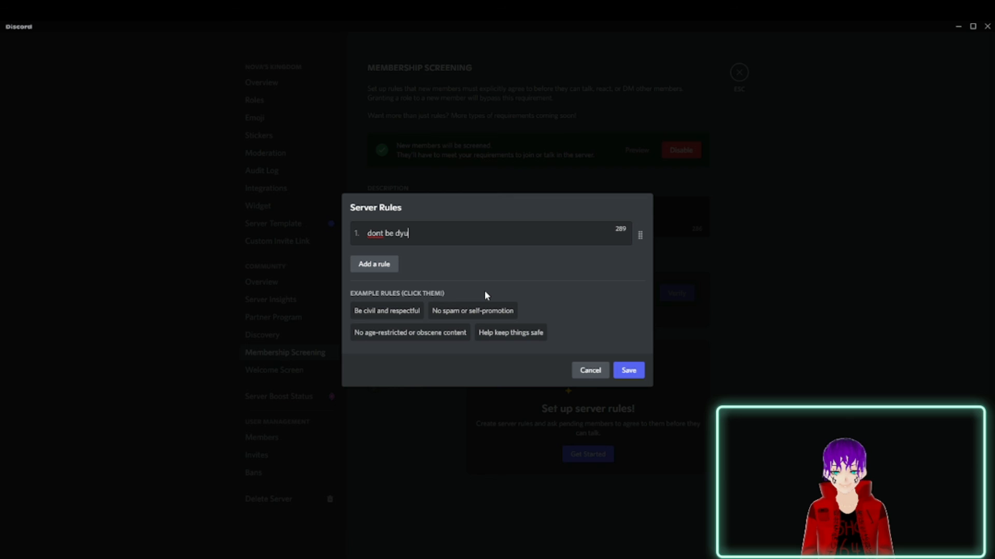
type("m,b")
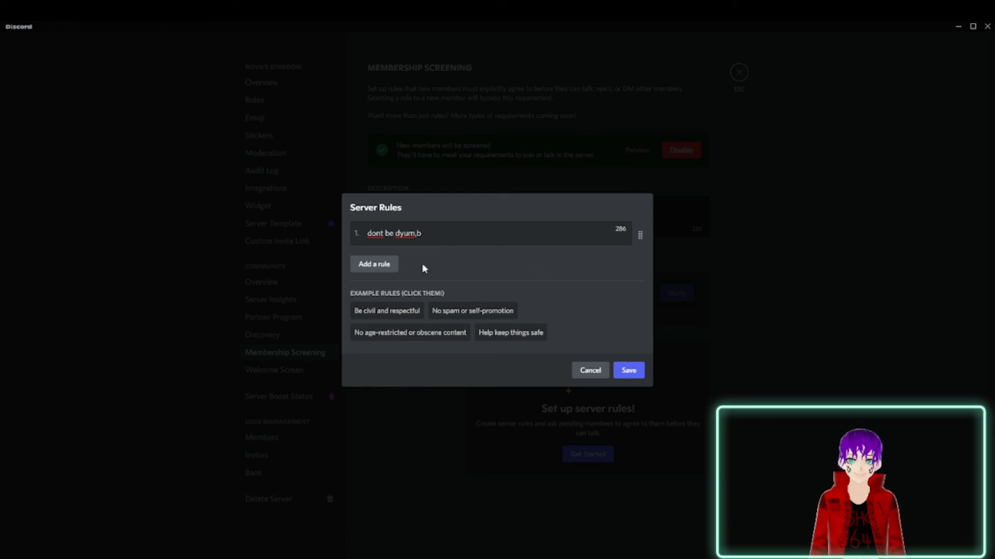
left_click(628, 371)
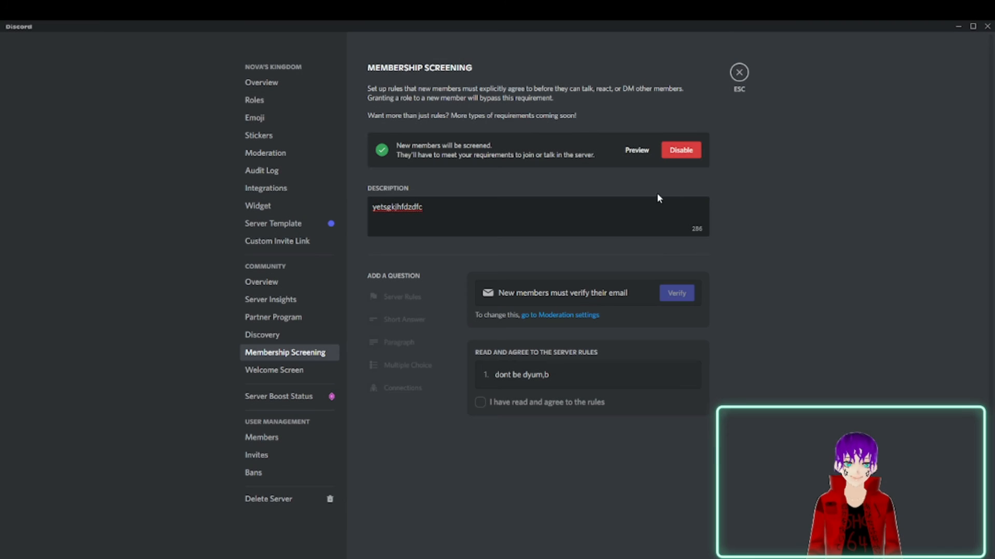
Preview the Membership Screening form, try agreeing to the rules, and close the preview.
left_click(629, 154)
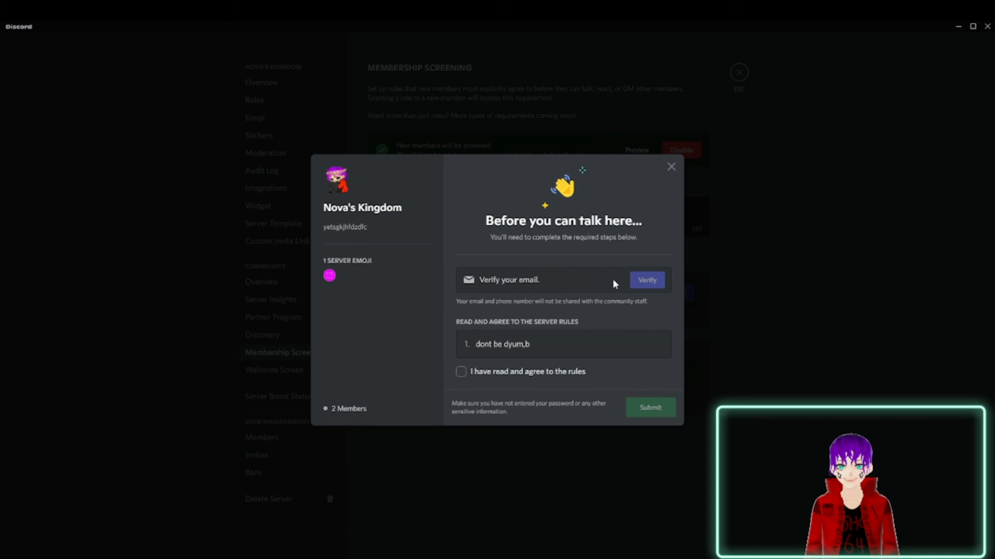
mouse_move(634, 286)
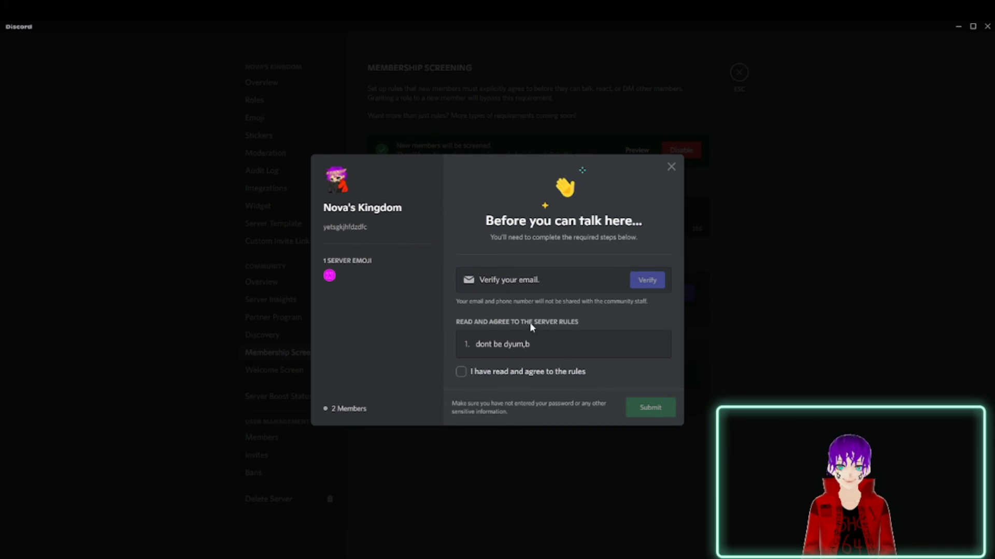
left_click(462, 373)
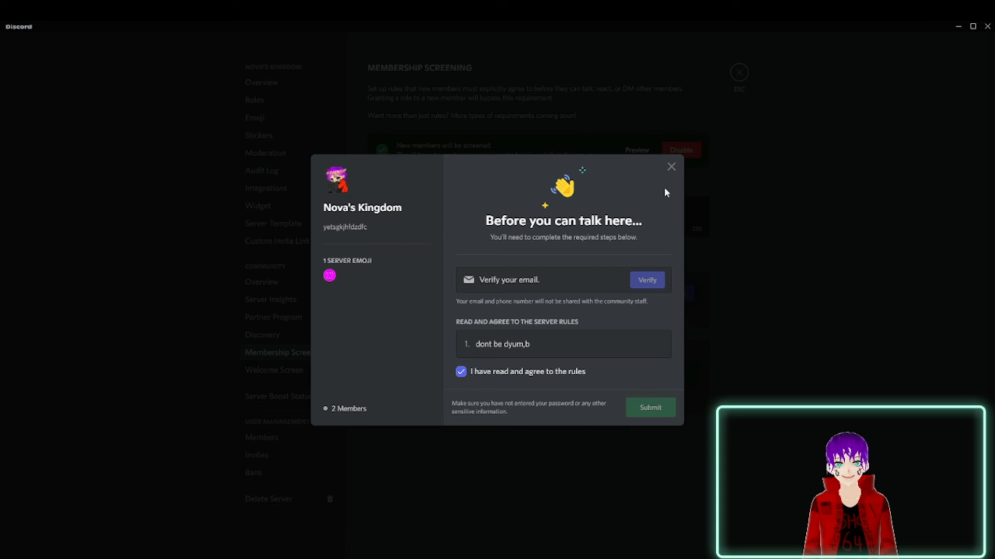
left_click(671, 167)
Look over the Welcome Screen settings and the perks of each Server Boost level.
left_click(274, 370)
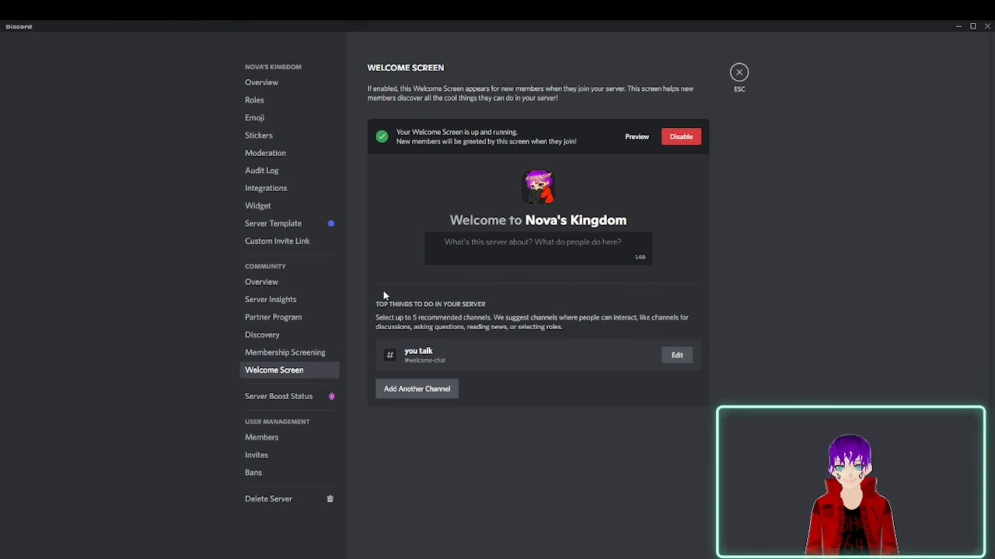
left_click(278, 397)
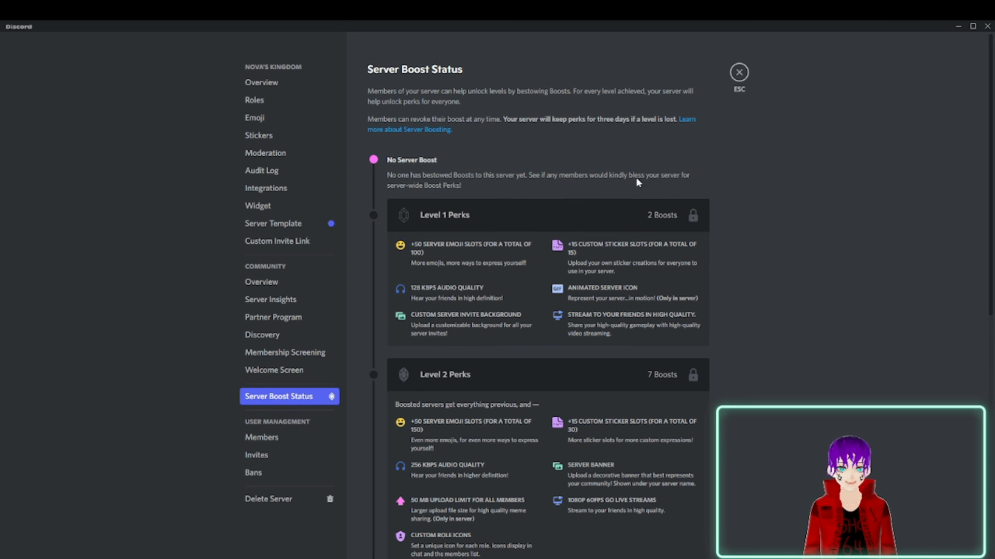
scroll(564, 231, "down", 7)
scroll(515, 290, "up", 3)
scroll(515, 290, "down", 2)
scroll(445, 301, "up", 6)
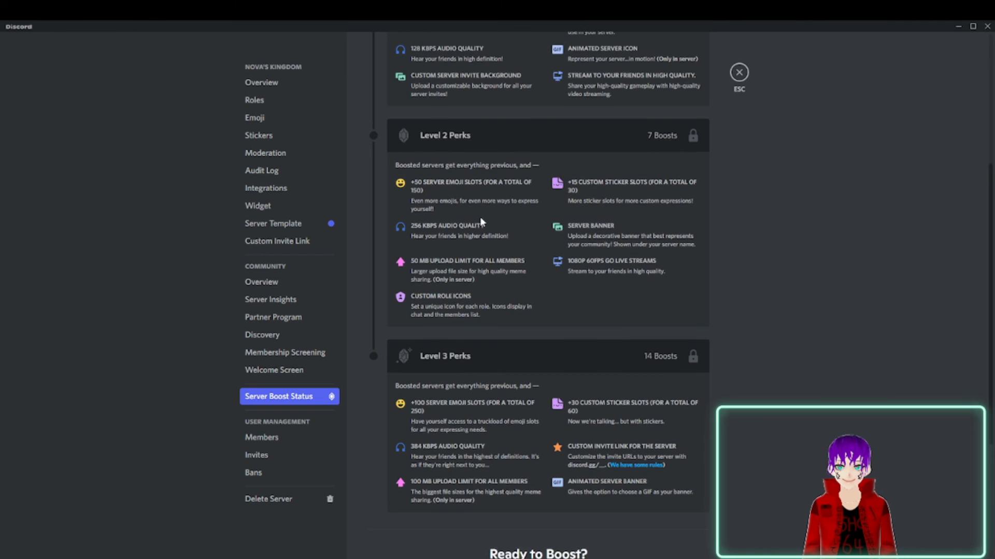
Review the server's members, invites and bans, along with its general Overview display settings and Roles list.
left_click(299, 440)
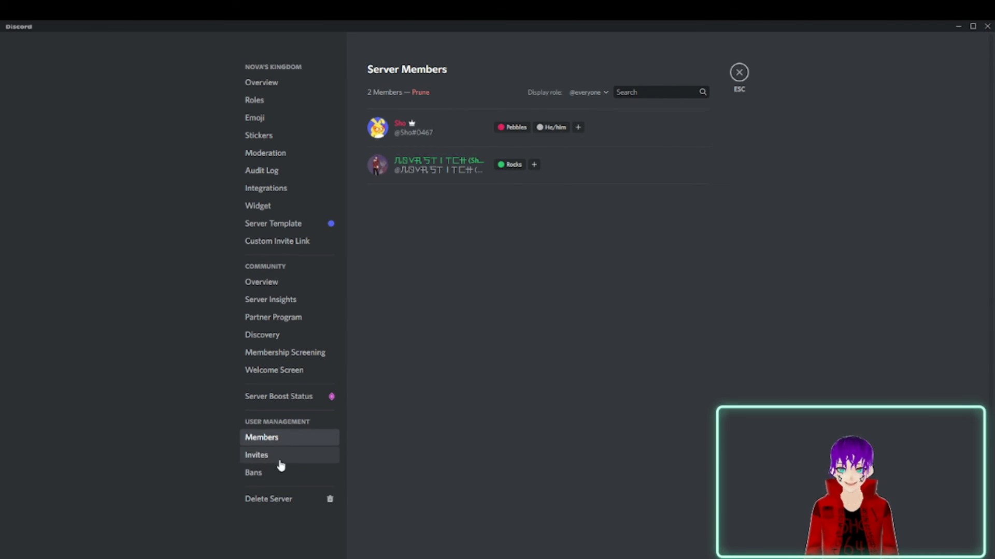
left_click(279, 457)
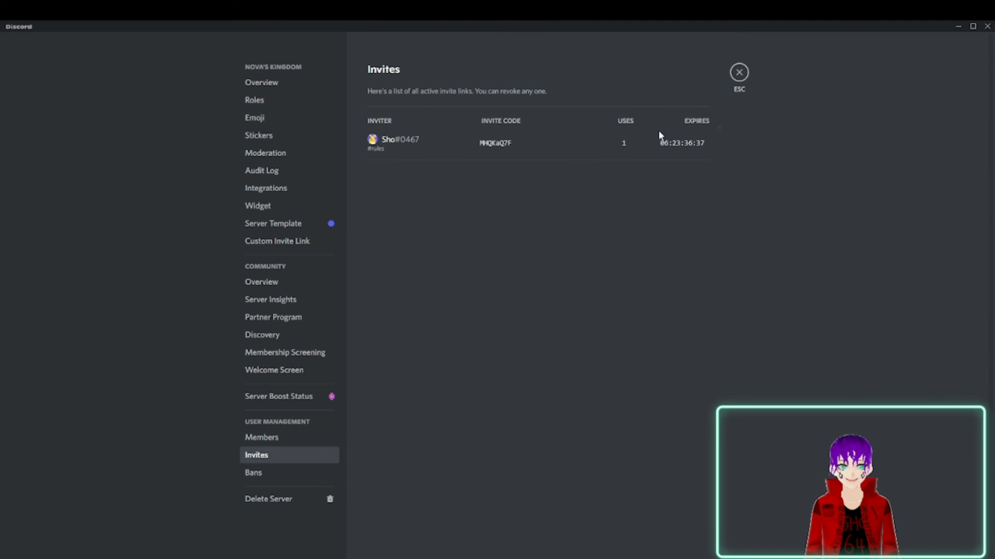
left_click(254, 476)
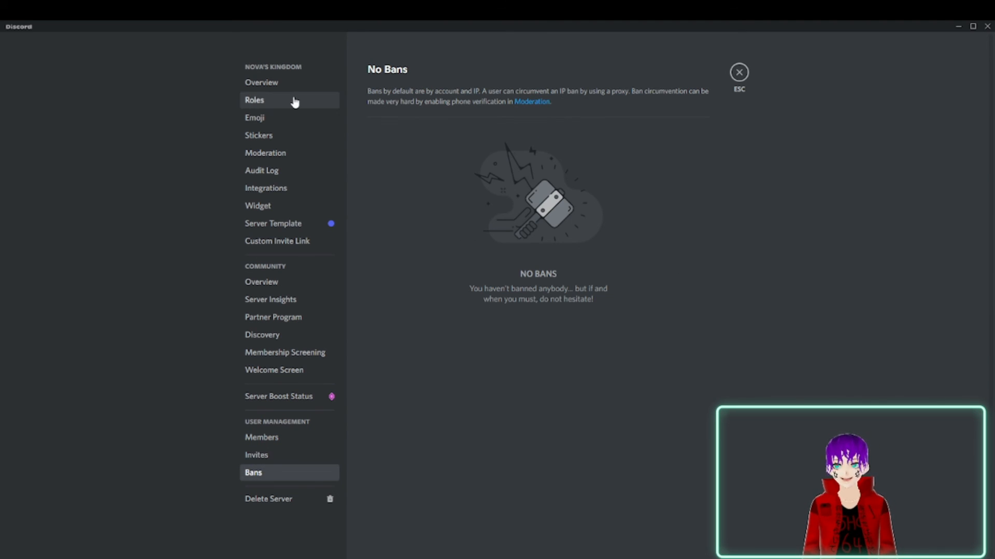
left_click(277, 84)
scroll(575, 331, "down", 6)
scroll(579, 337, "down", 4)
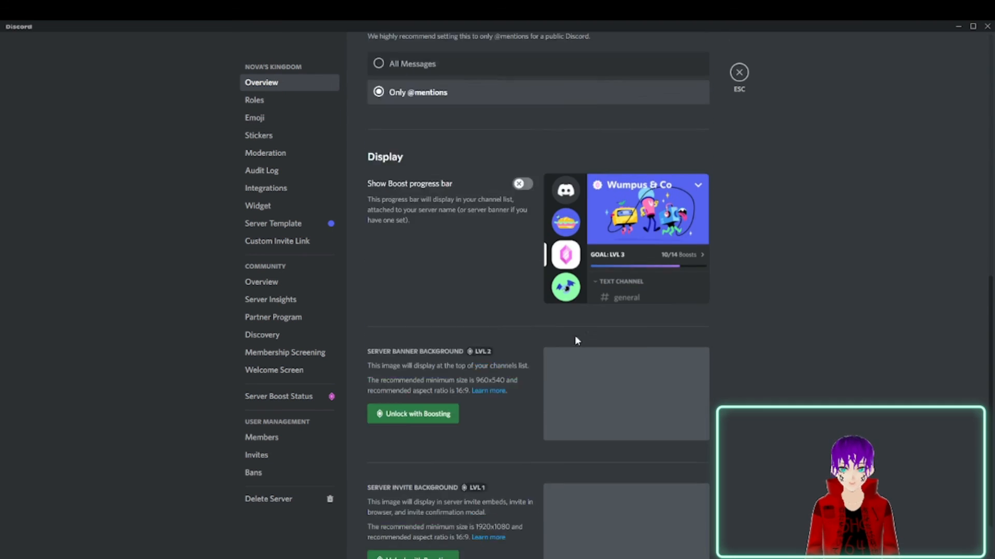
scroll(577, 337, "up", 10)
scroll(574, 335, "down", 8)
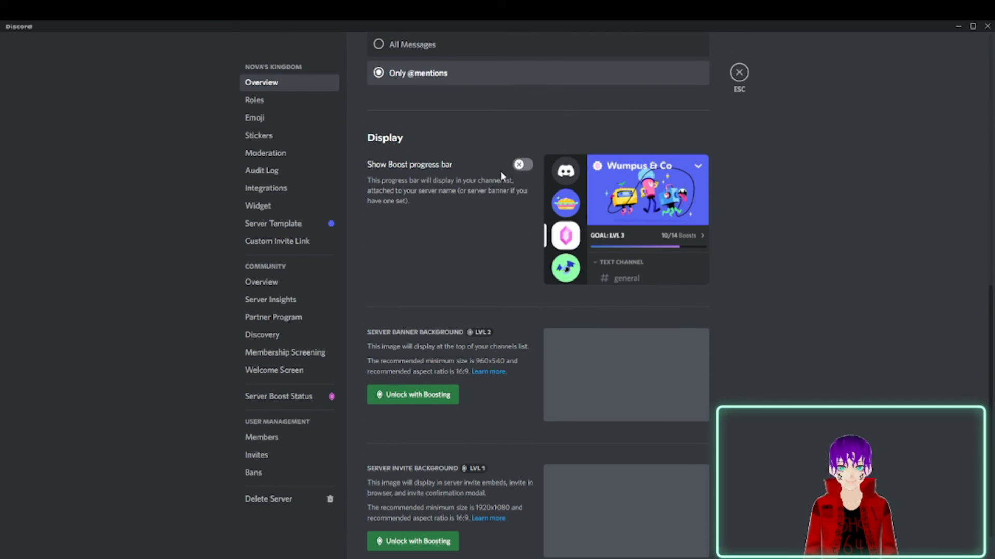
left_click(297, 100)
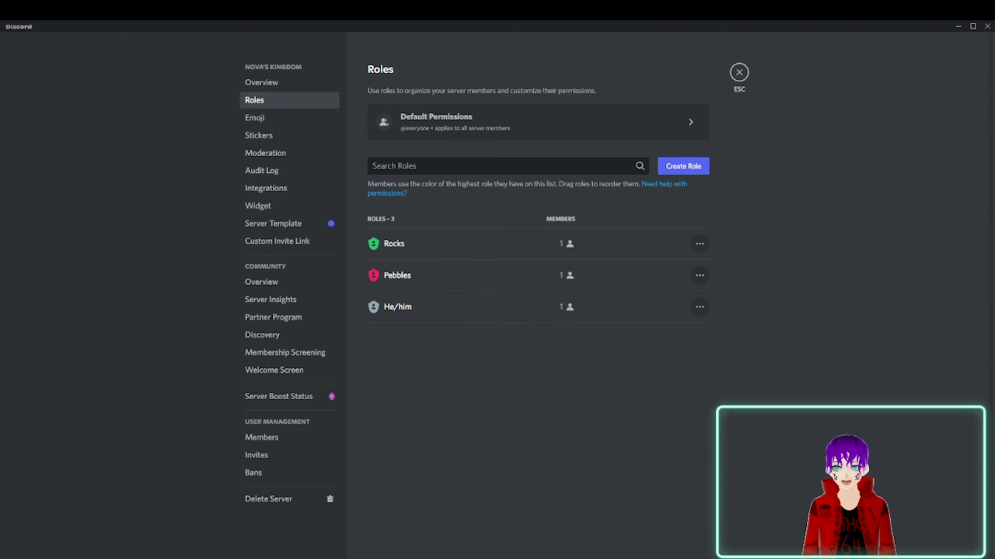
Leave the server settings and view the #rules and #news-annoucments channels.
left_click(739, 72)
left_click(92, 110)
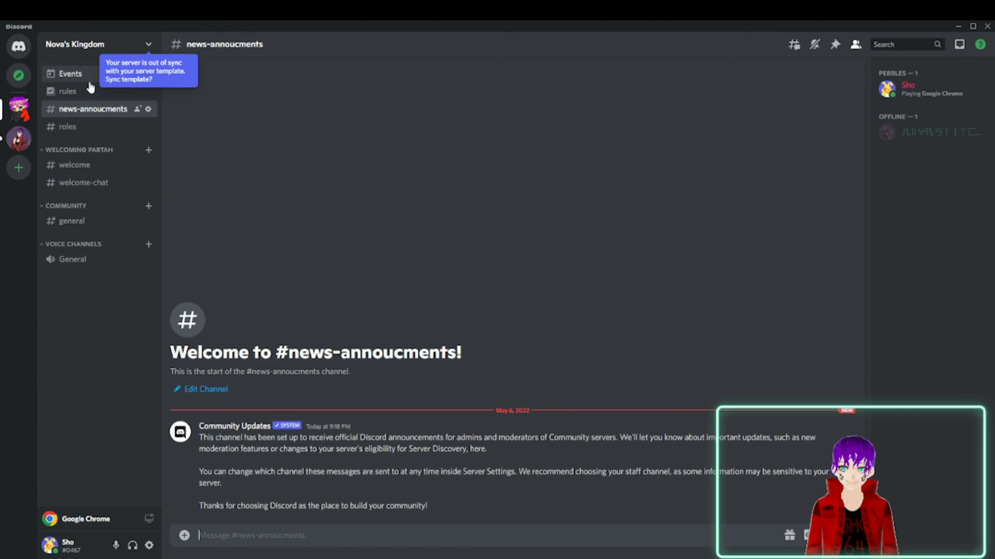
left_click(88, 81)
left_click(97, 101)
left_click(91, 98)
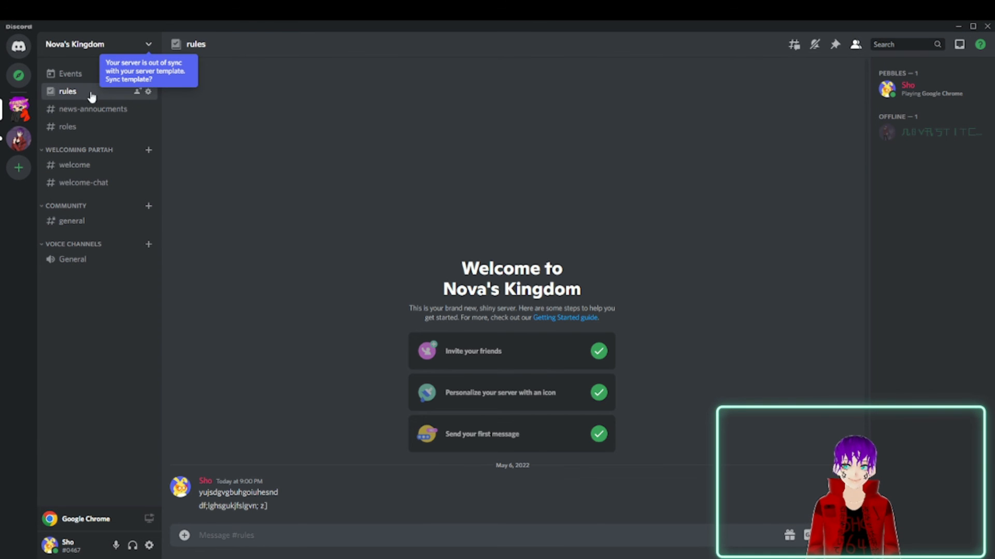
left_click(91, 109)
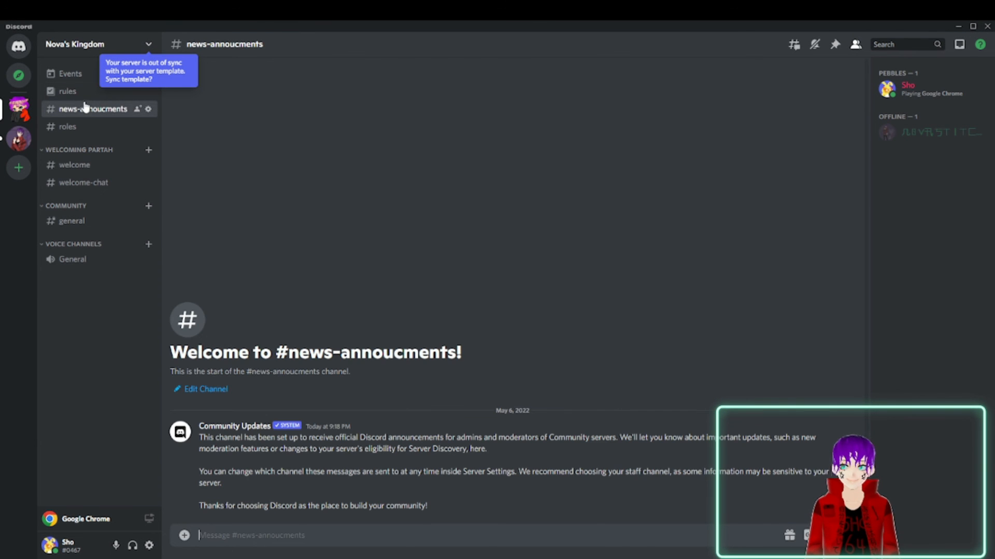
Begin creating a server event that takes place in the General voice channel.
left_click(85, 68)
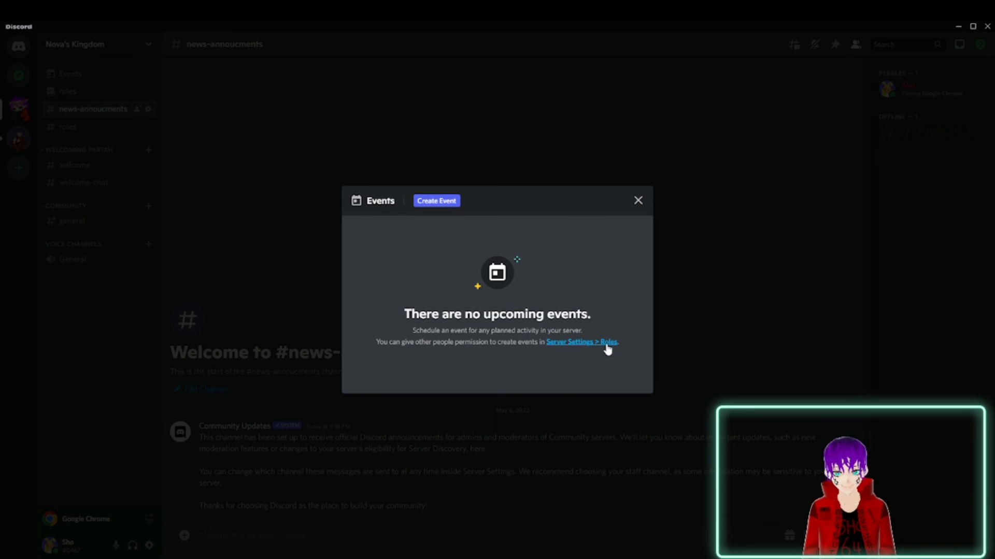
left_click(438, 203)
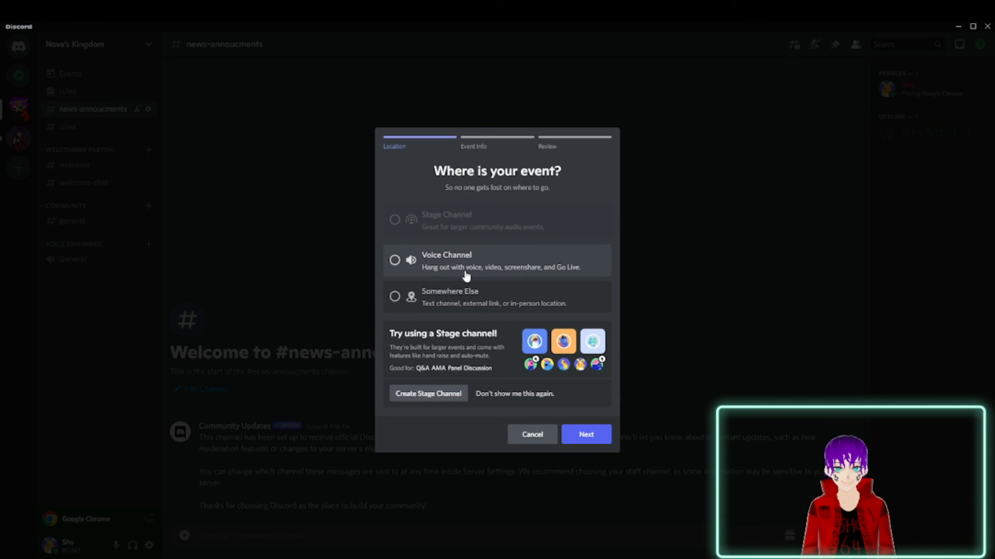
left_click(467, 275)
left_click(473, 338)
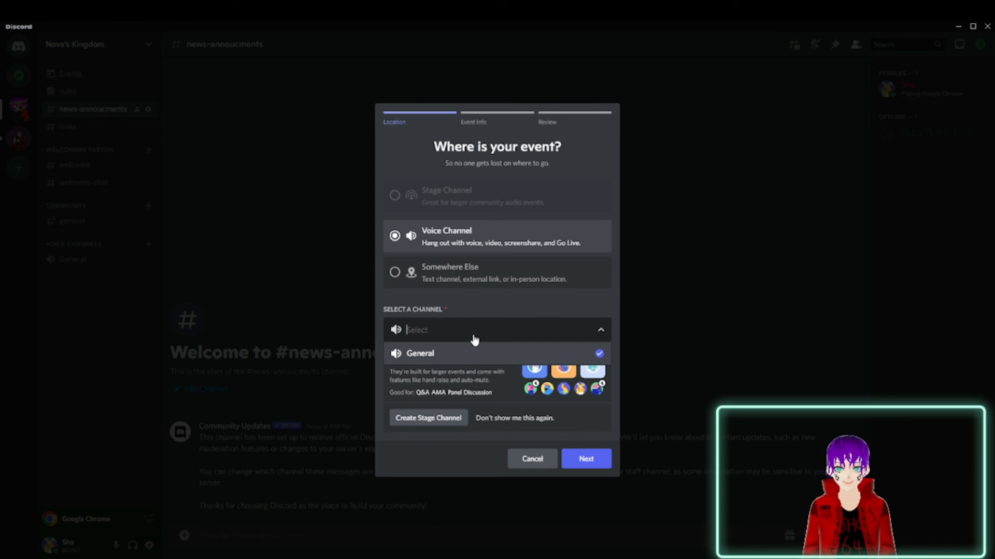
left_click(490, 359)
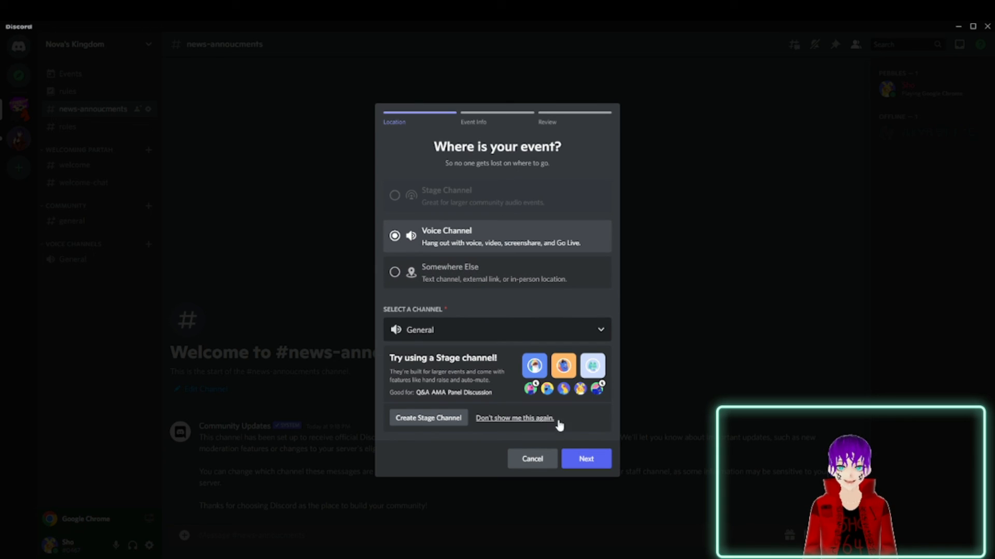
left_click(586, 458)
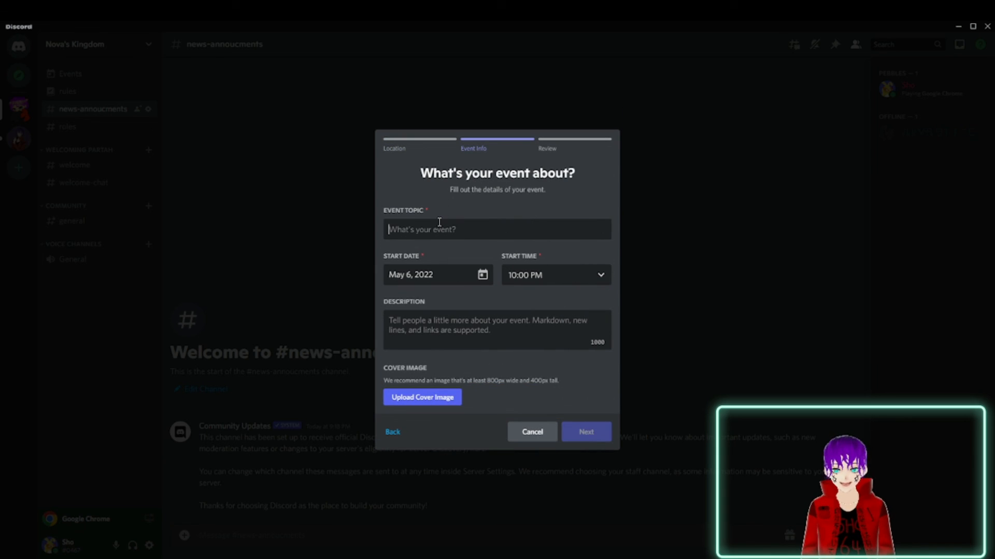
Name the event "movie night" and schedule it for May 6, 2022 at 9:30 PM.
type("movie night")
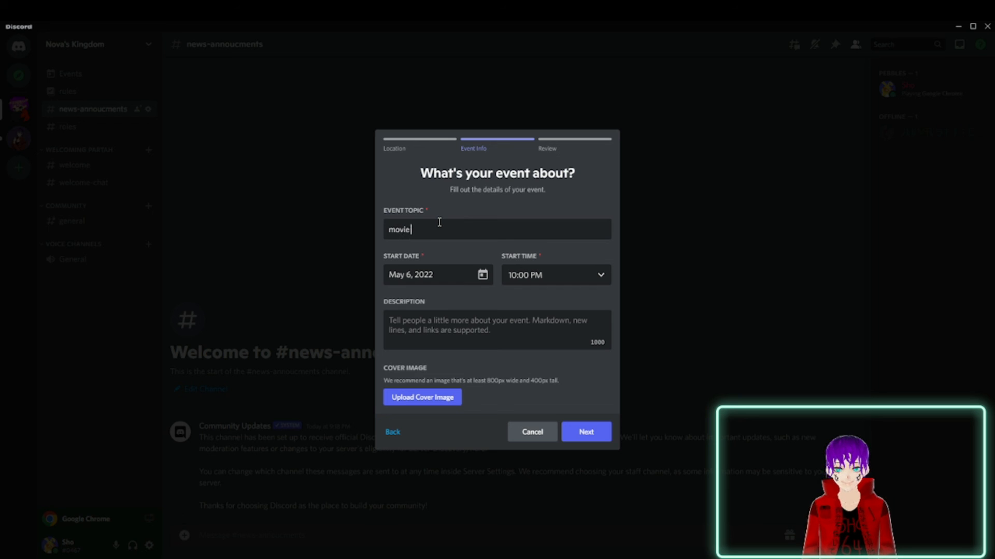
left_click(472, 275)
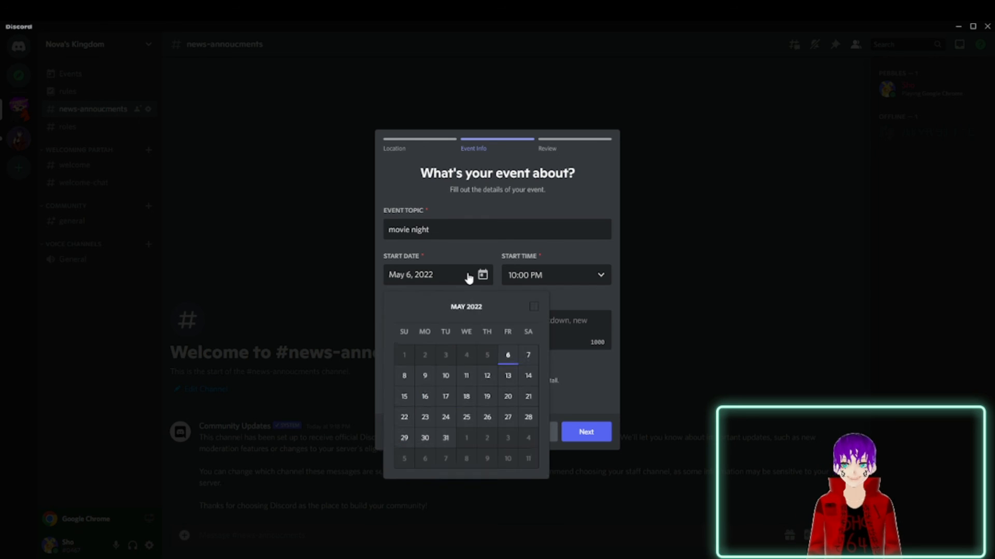
left_click(517, 357)
left_click(582, 275)
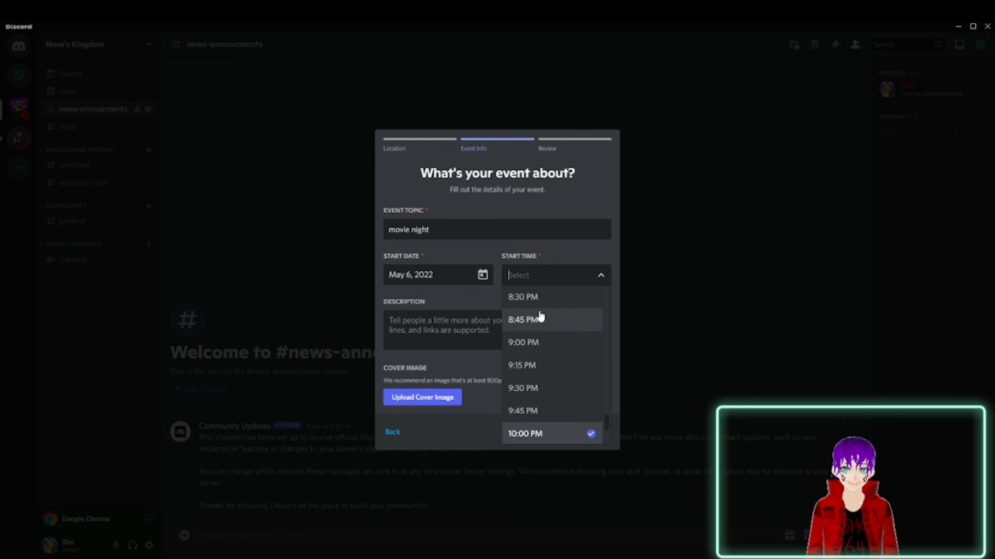
left_click(554, 304)
left_click(550, 273)
left_click(536, 403)
left_click(537, 267)
scroll(536, 353, "down", 5)
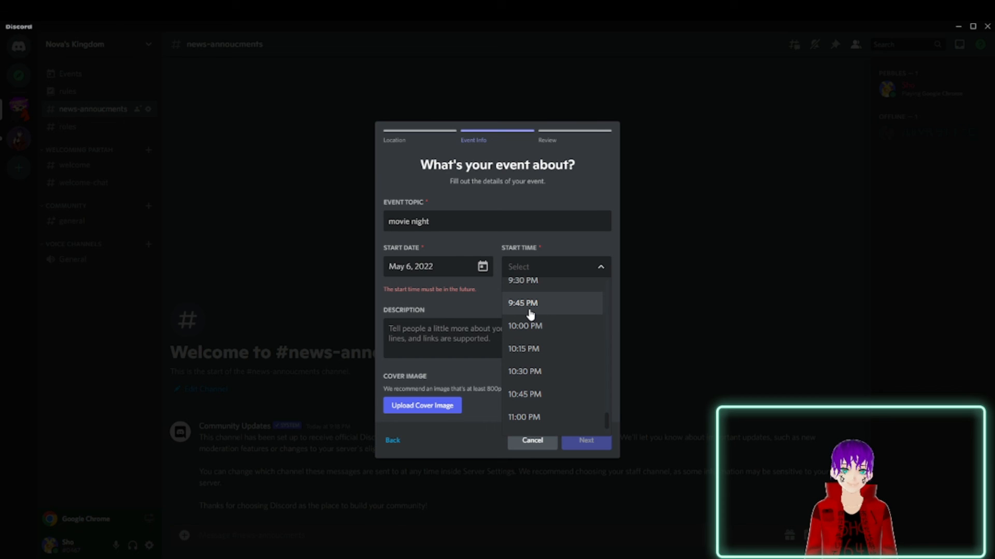
scroll(529, 315, "up", 2)
left_click(516, 329)
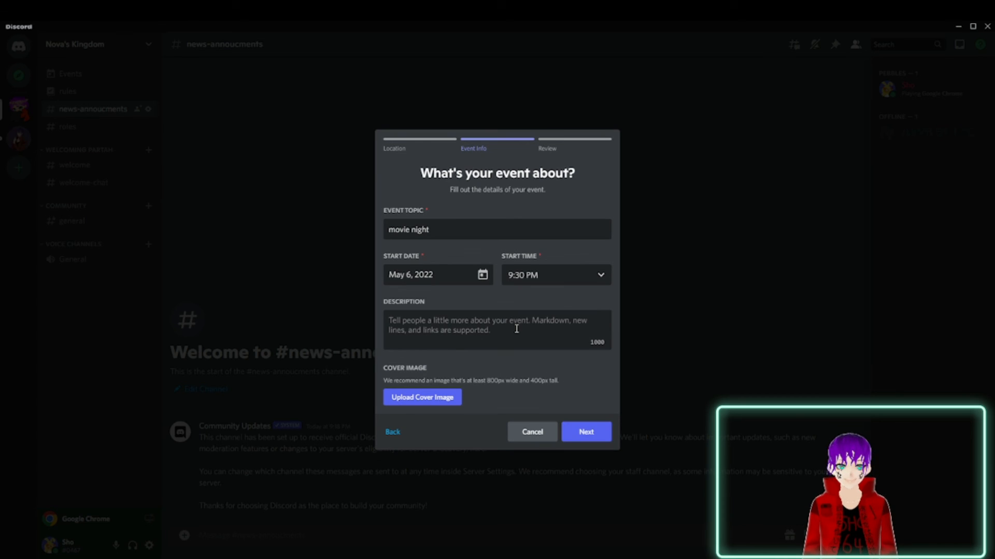
Create the movie night event without sharing its link, and start it right away.
left_click(584, 432)
left_click(584, 375)
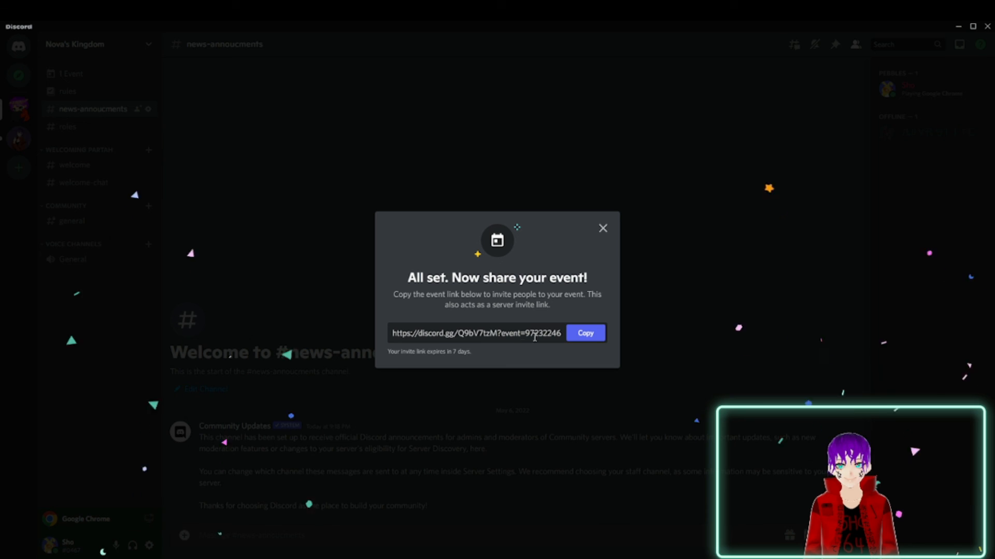
left_click(602, 228)
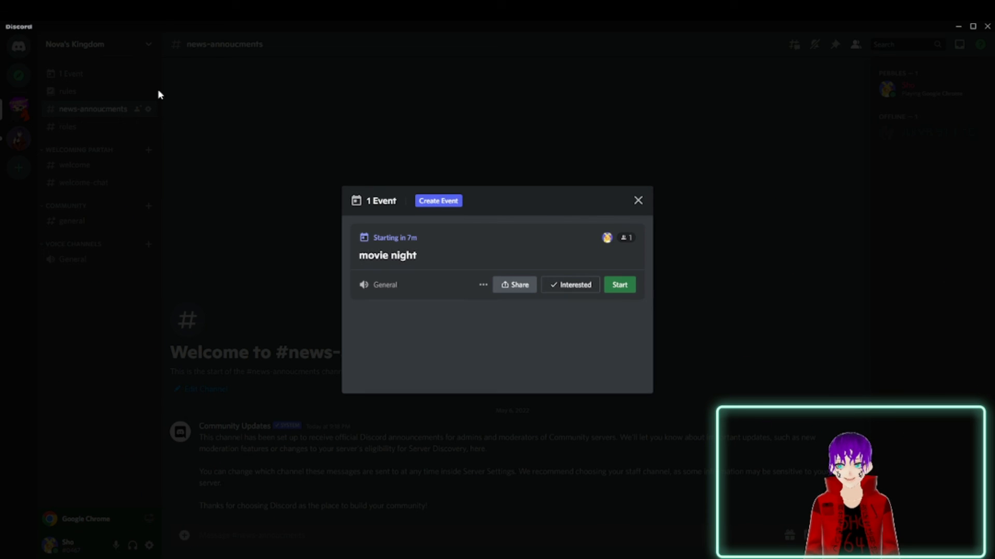
left_click(620, 283)
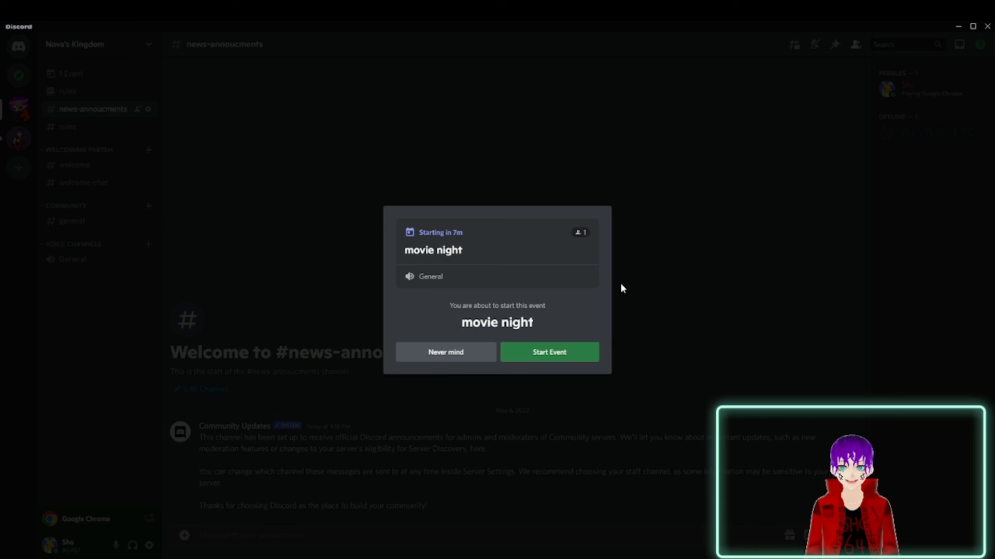
left_click(533, 356)
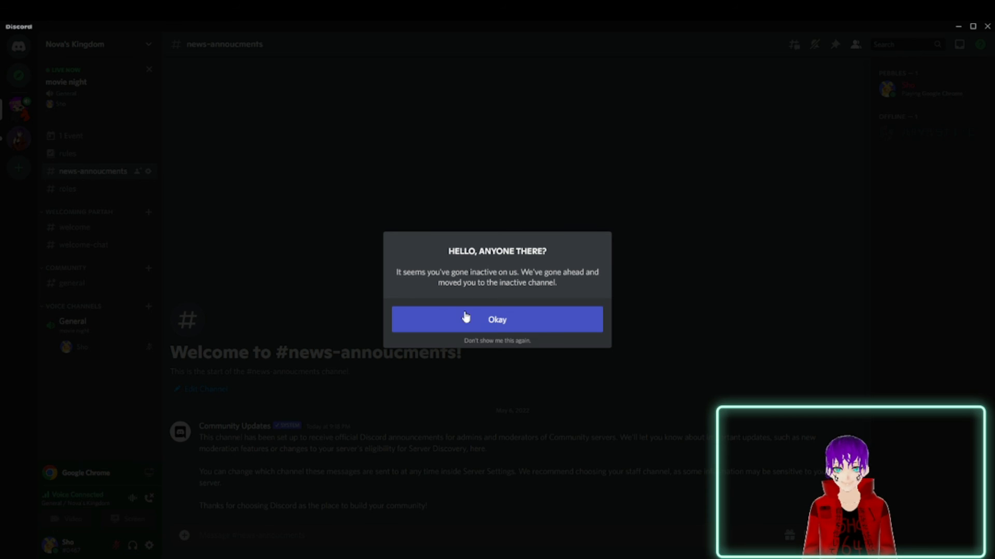
left_click(531, 322)
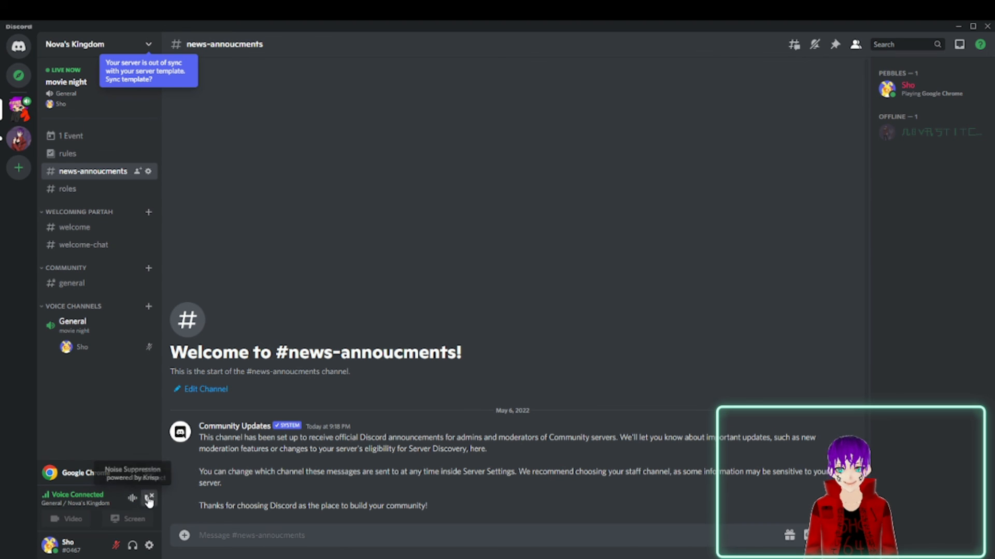
Try to unmute the microphone during the live event and open the General voice channel's call view.
left_click(117, 548)
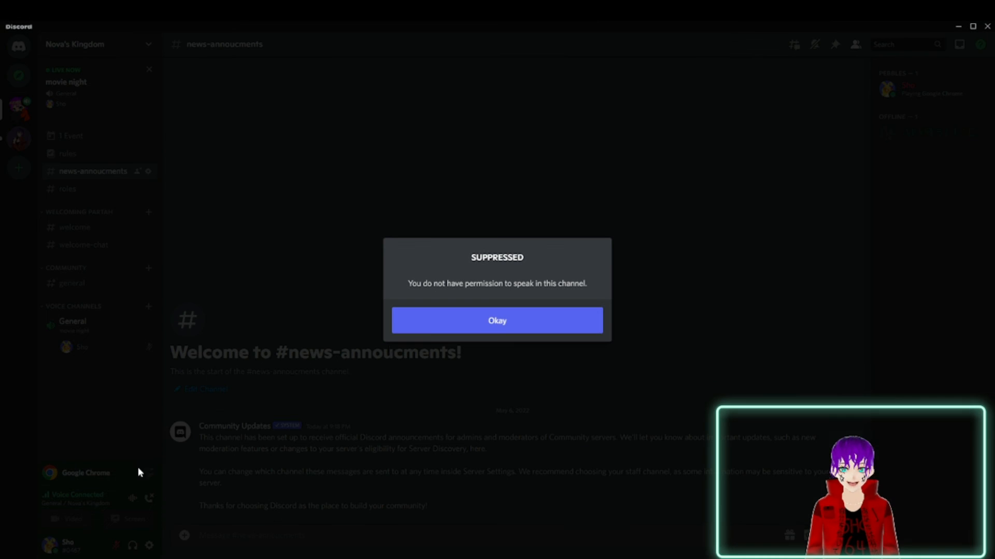
left_click(477, 318)
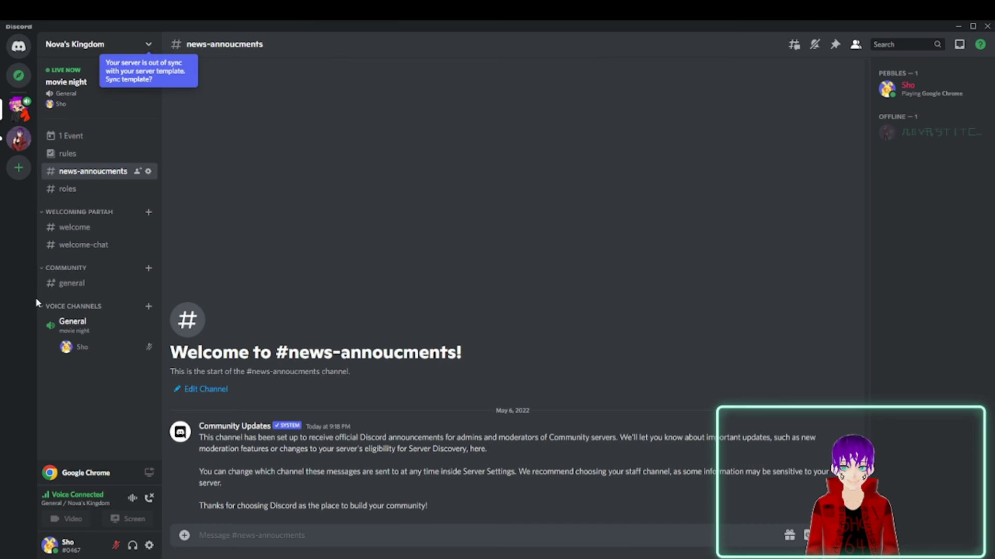
left_click(83, 326)
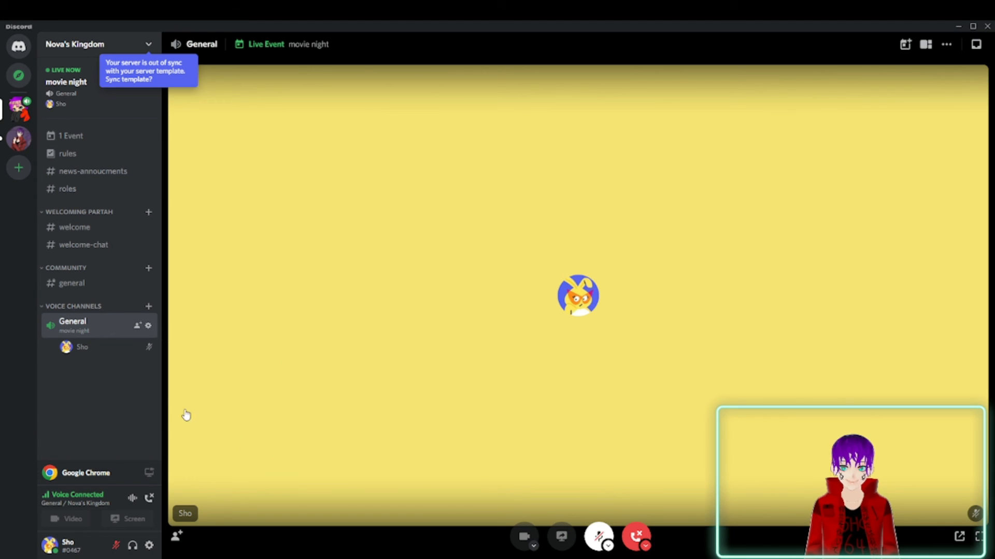
left_click(120, 548)
left_click(410, 323)
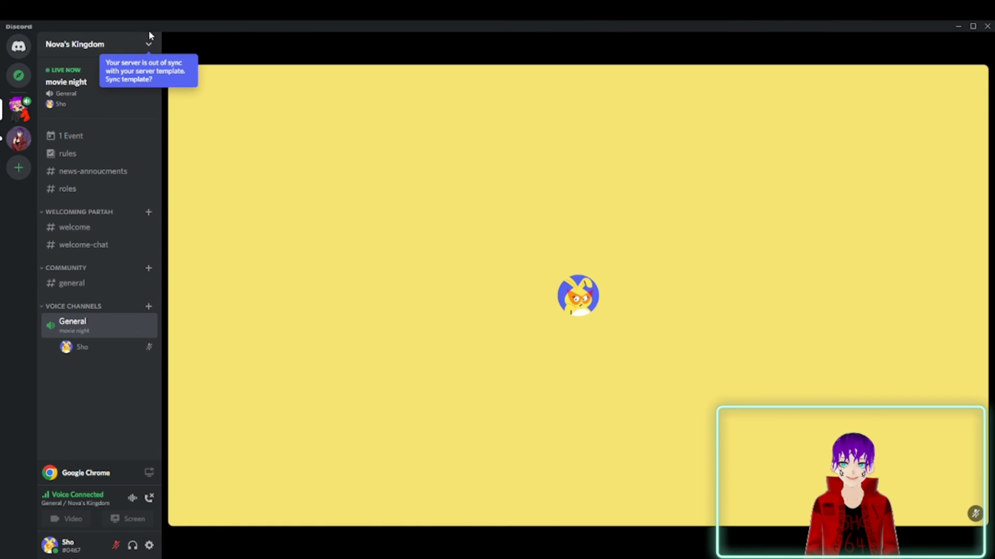
Set the server's inactive channel to No Inactive Channel, save the change and leave the server settings.
left_click(148, 44)
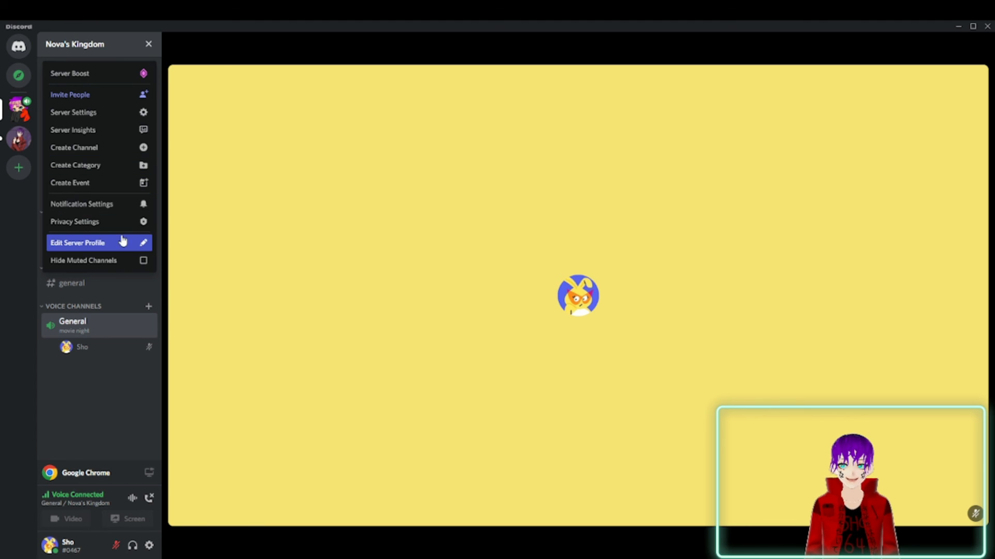
left_click(111, 112)
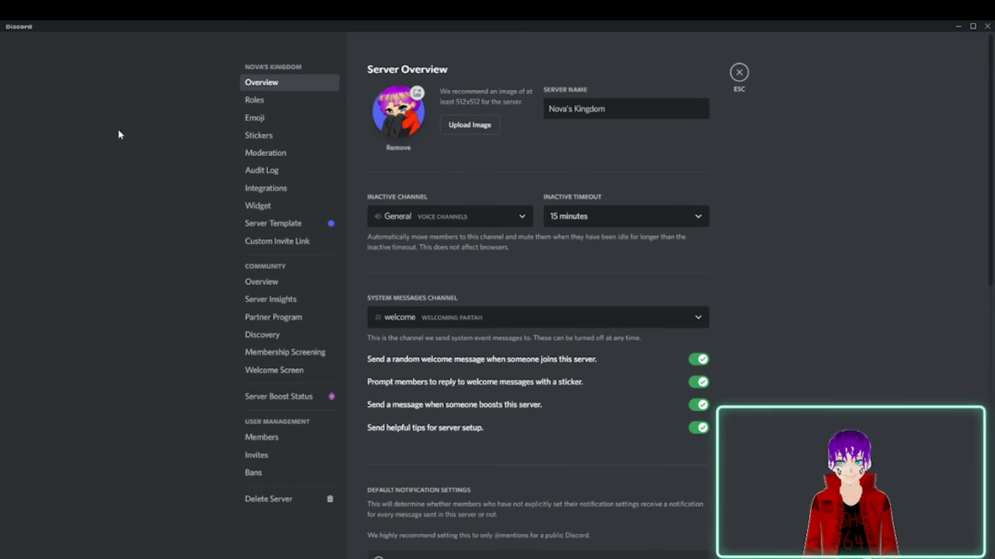
left_click(493, 218)
left_click(451, 240)
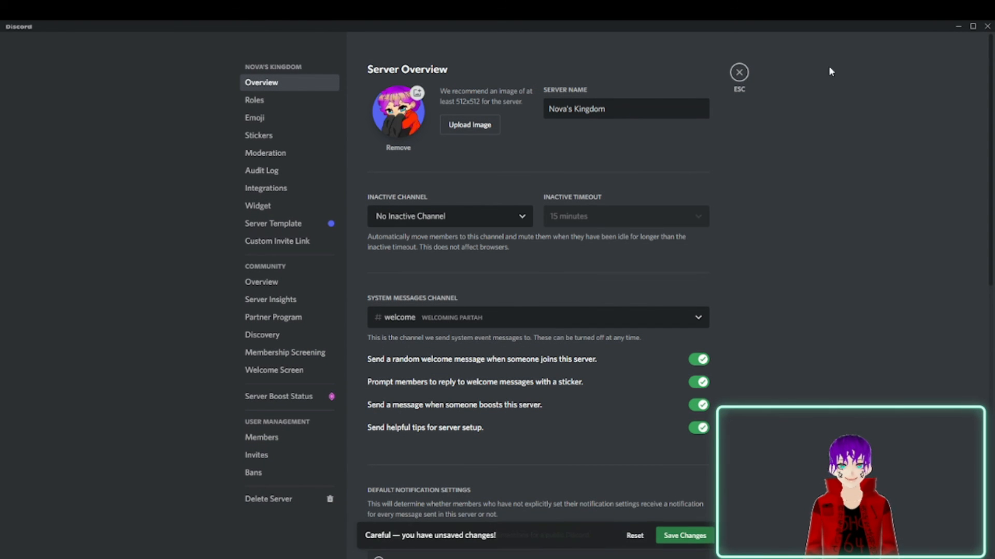
left_click(688, 535)
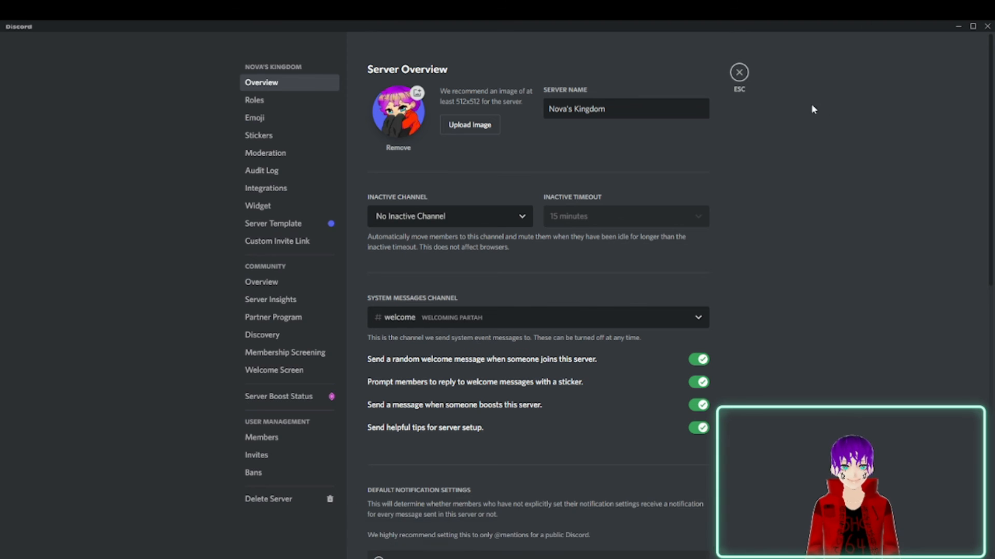
left_click(739, 72)
Look at the own member card in the General voice channel and try again to unmute the microphone.
left_click(79, 347)
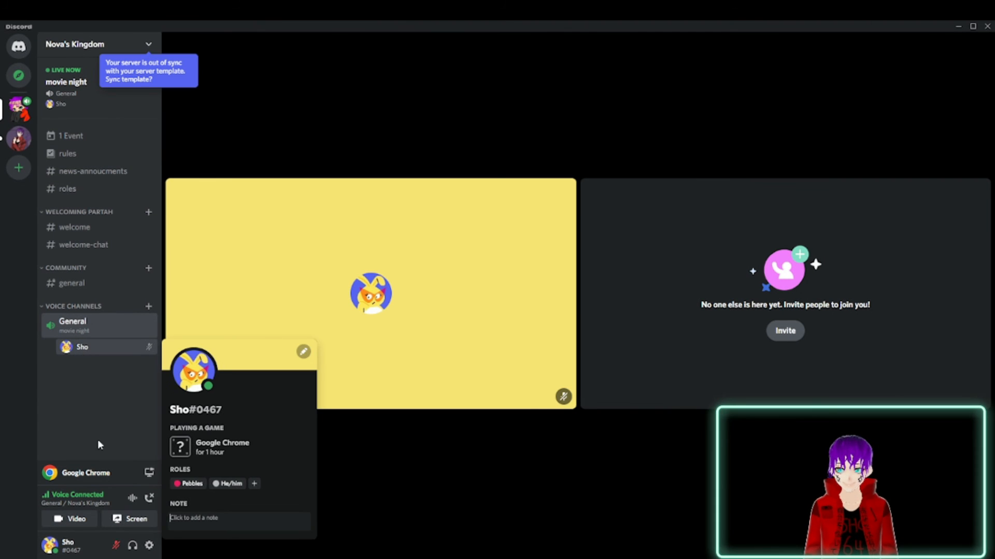
left_click(123, 521)
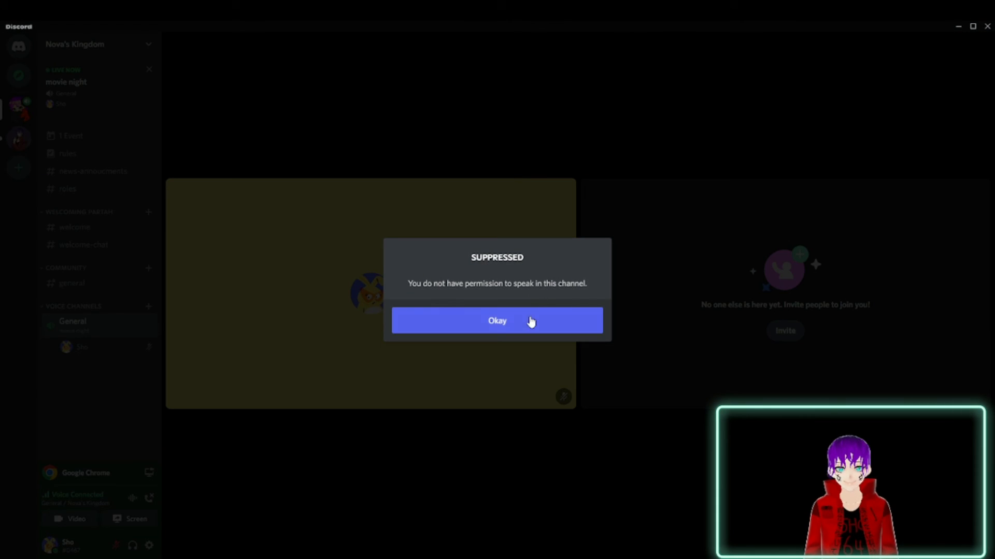
left_click(531, 321)
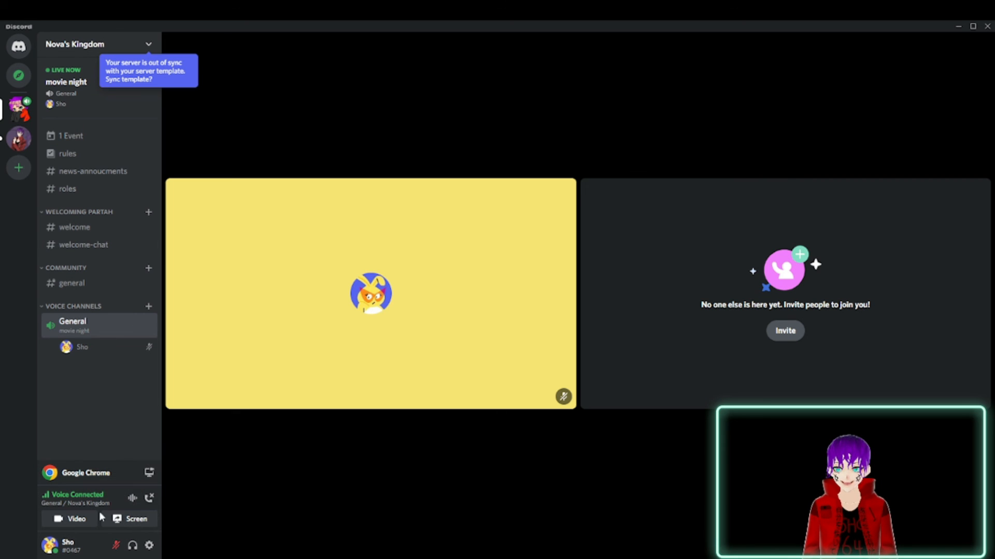
Disconnect from voice and end the movie night event, and rejoin the General voice channel.
left_click(148, 498)
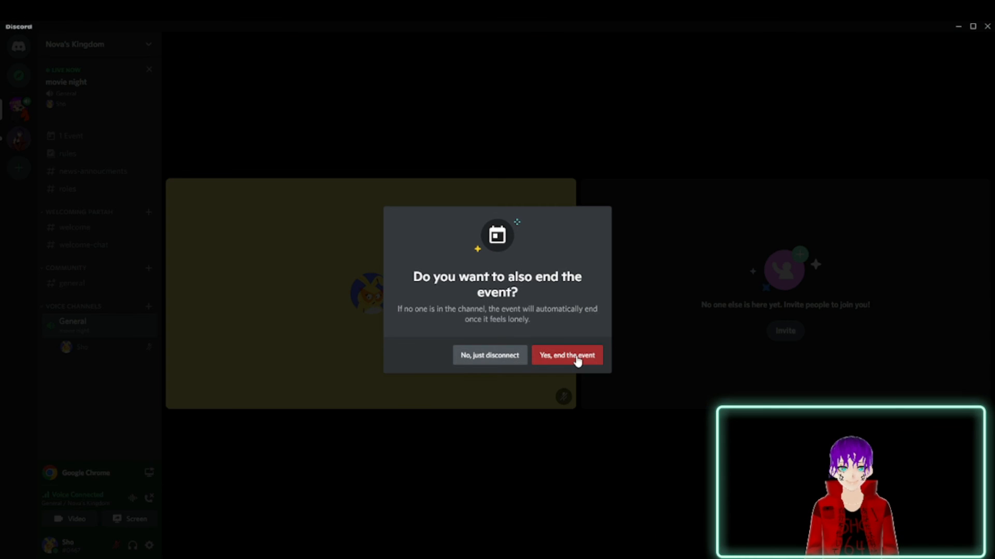
left_click(577, 356)
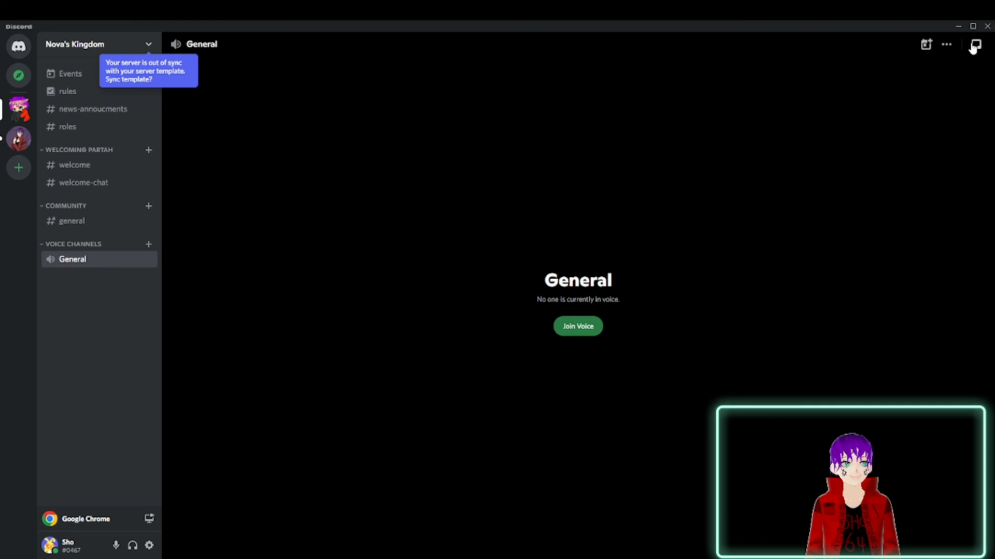
left_click(581, 328)
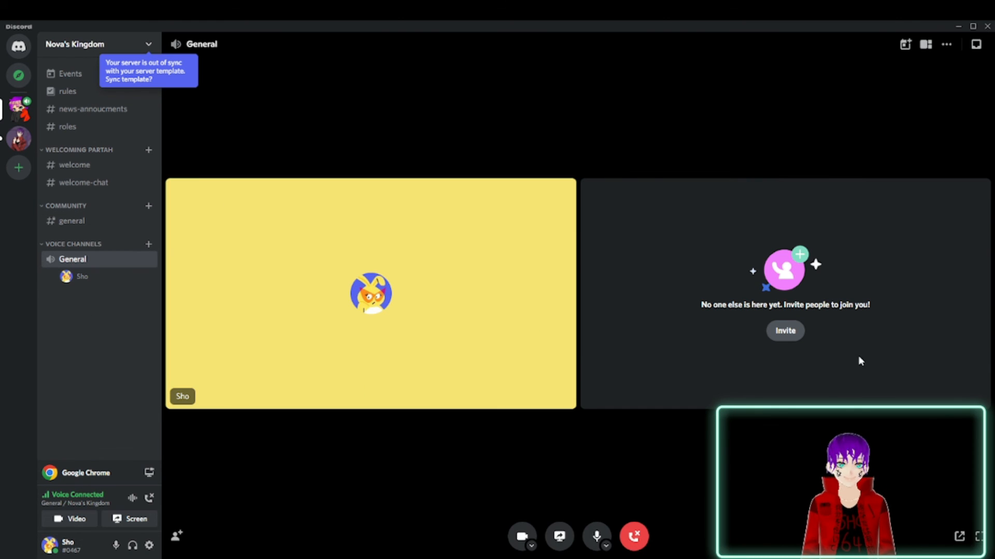
Try deafening and undeafening in the call, and glance at the user settings and own profile card.
left_click(132, 546)
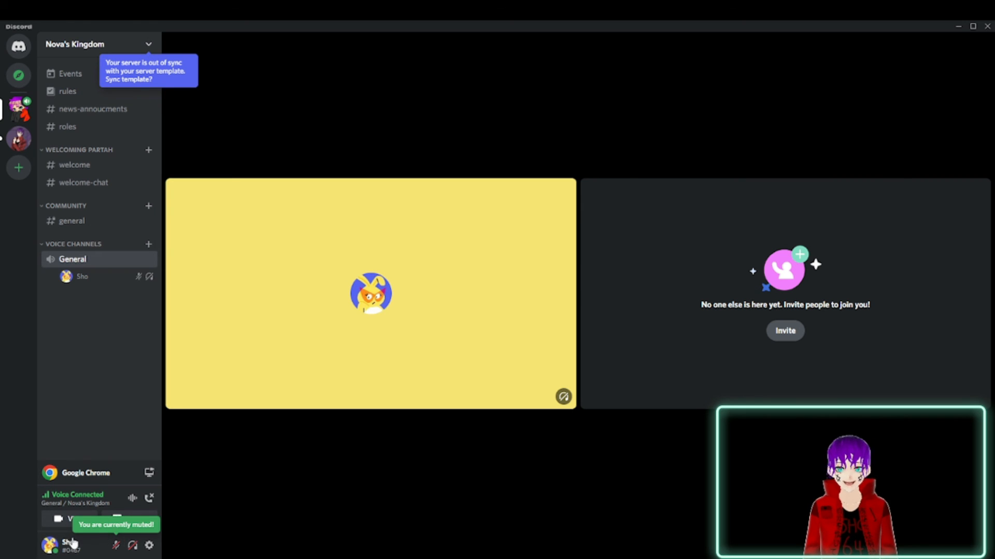
left_click(132, 547)
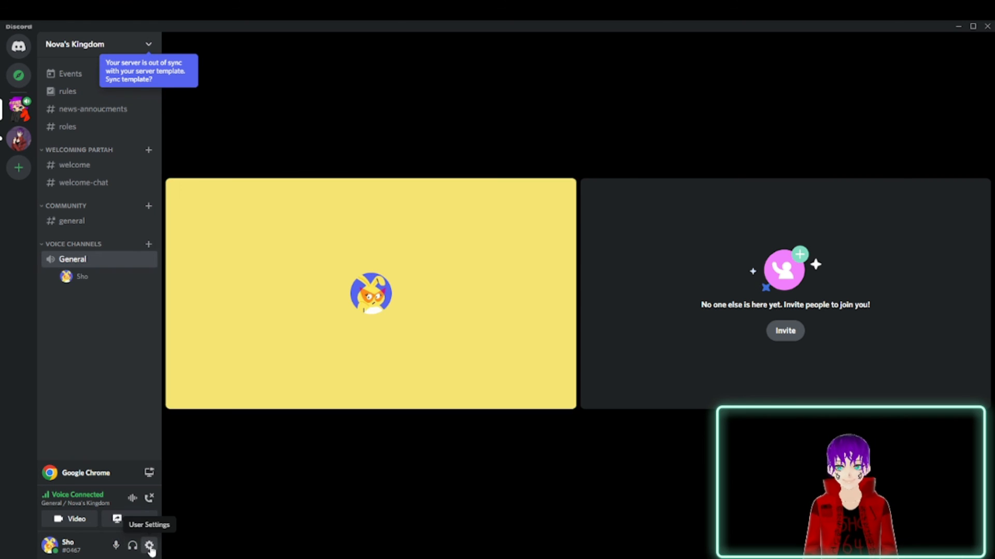
left_click(149, 546)
left_click(739, 70)
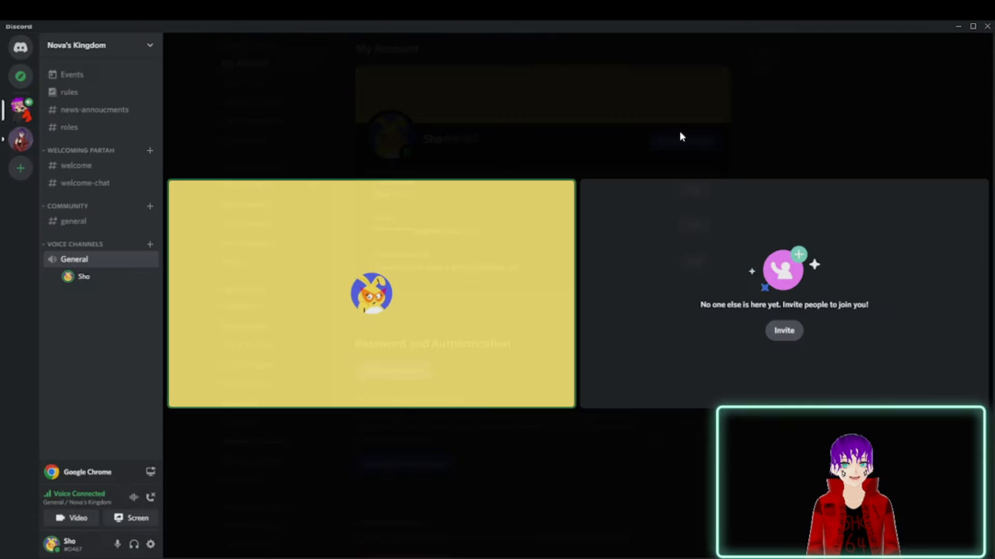
left_click(105, 279)
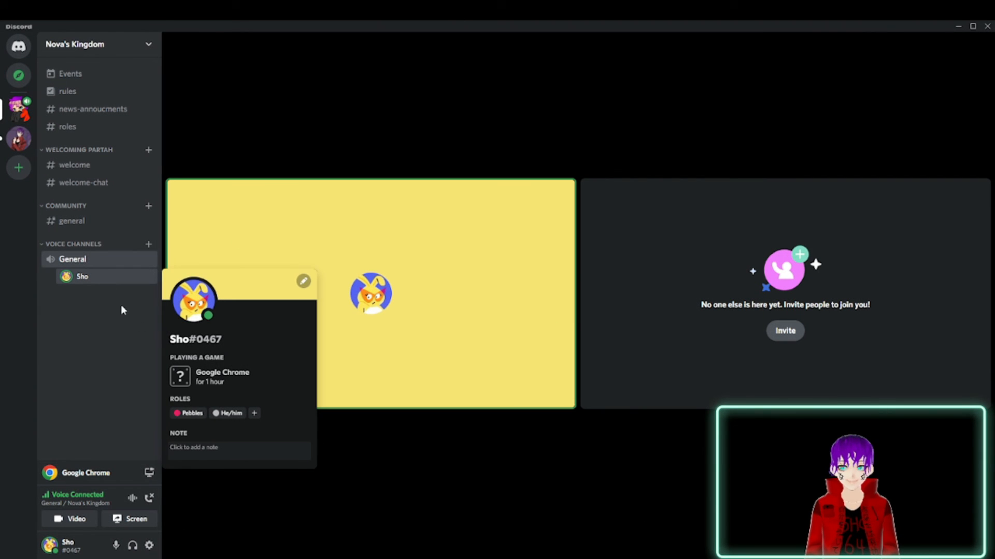
Review the Screen Share options for streaming Google Chrome, including the stream quality choices, and cancel without going live.
left_click(149, 473)
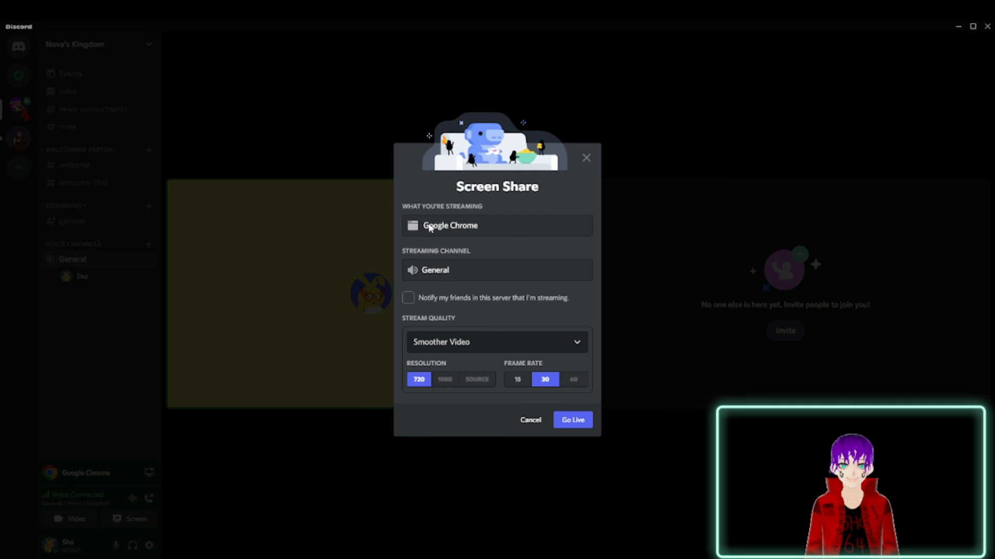
left_click(495, 343)
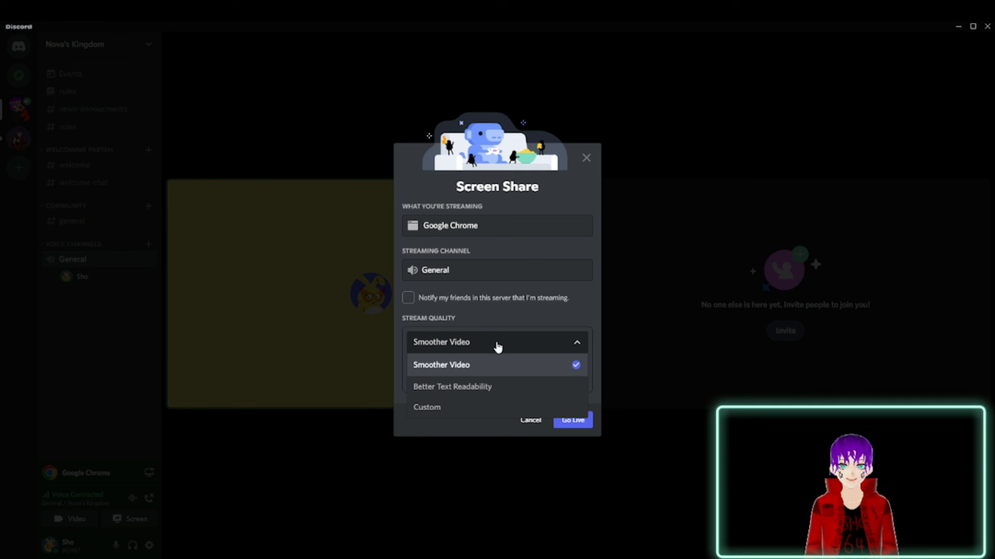
left_click(466, 361)
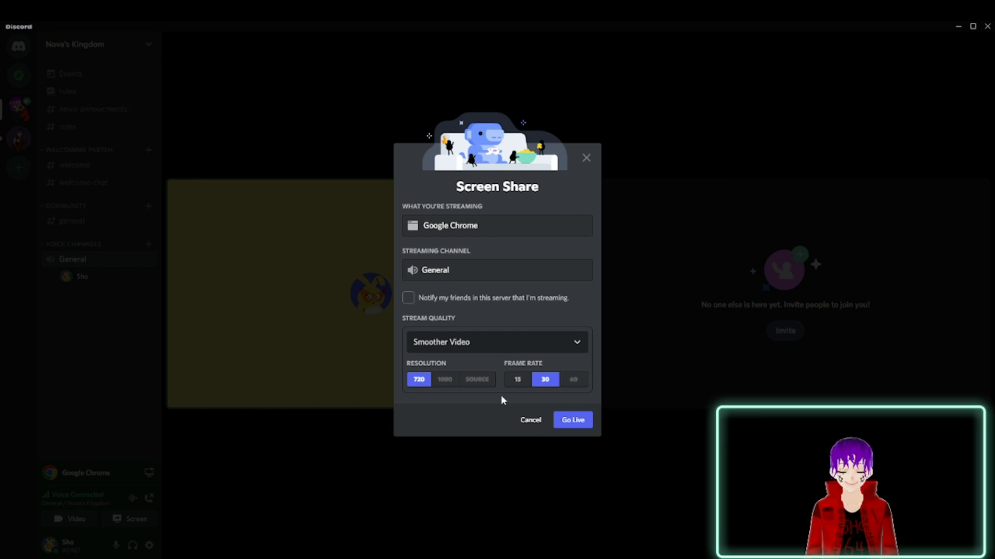
left_click(530, 420)
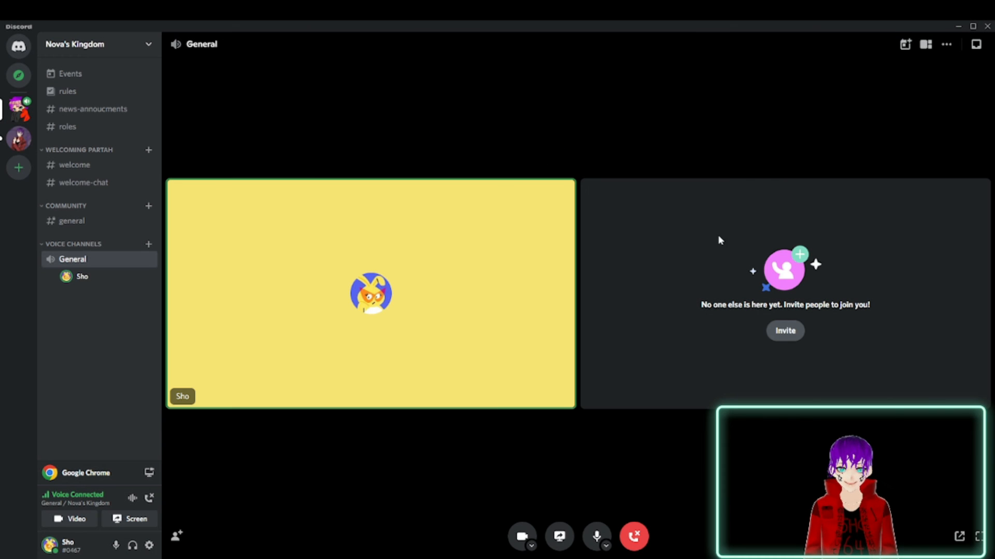
Turn the camera on and off again as a test, and disconnect from the General voice channel.
left_click(523, 539)
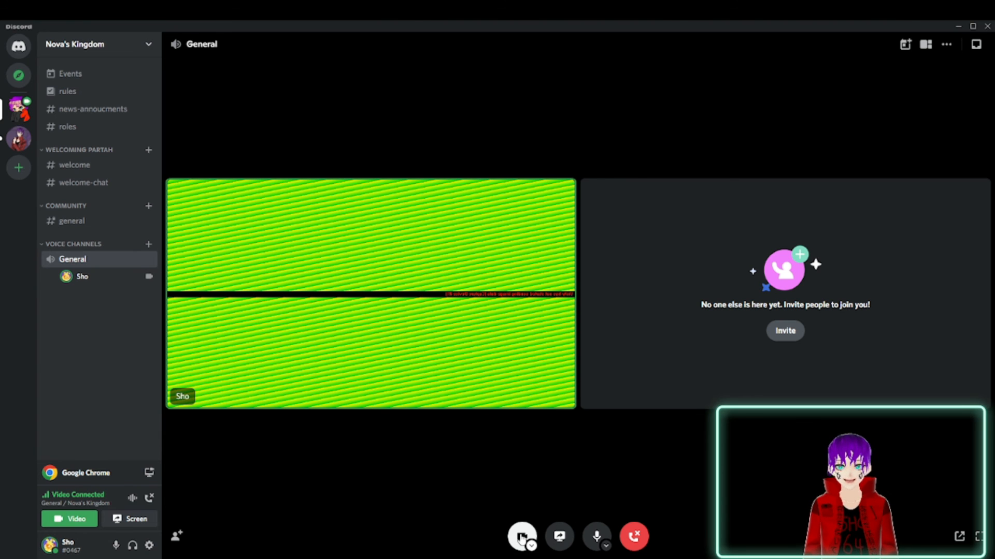
left_click(522, 538)
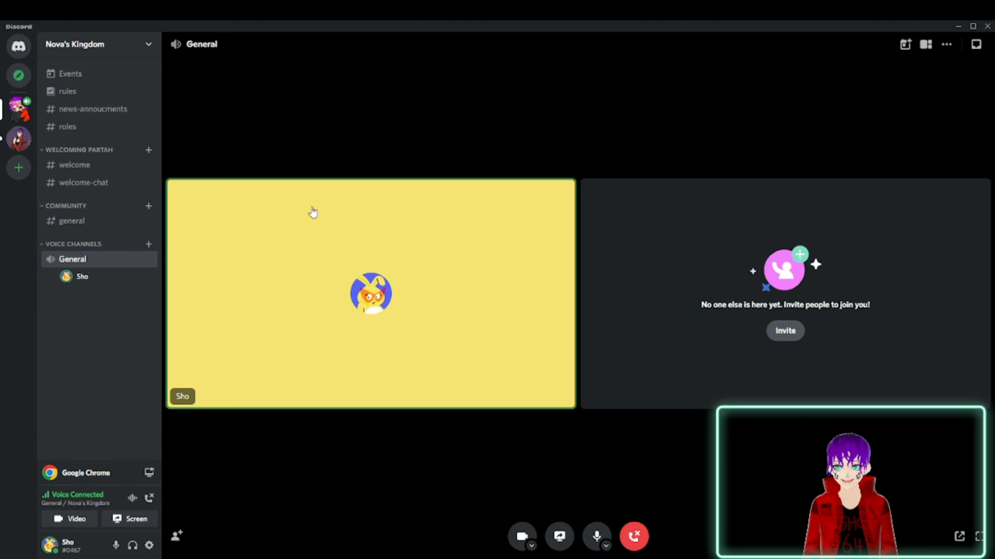
left_click(630, 543)
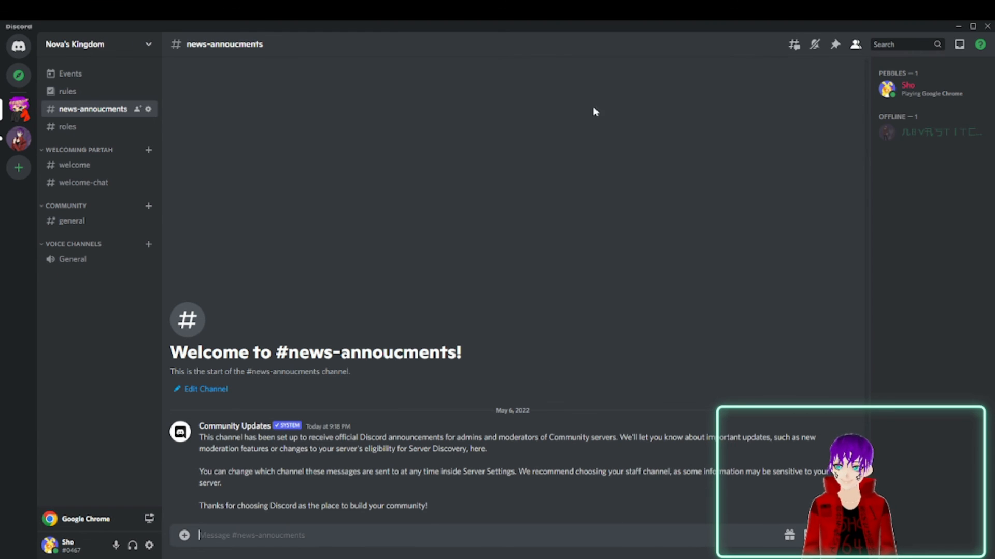